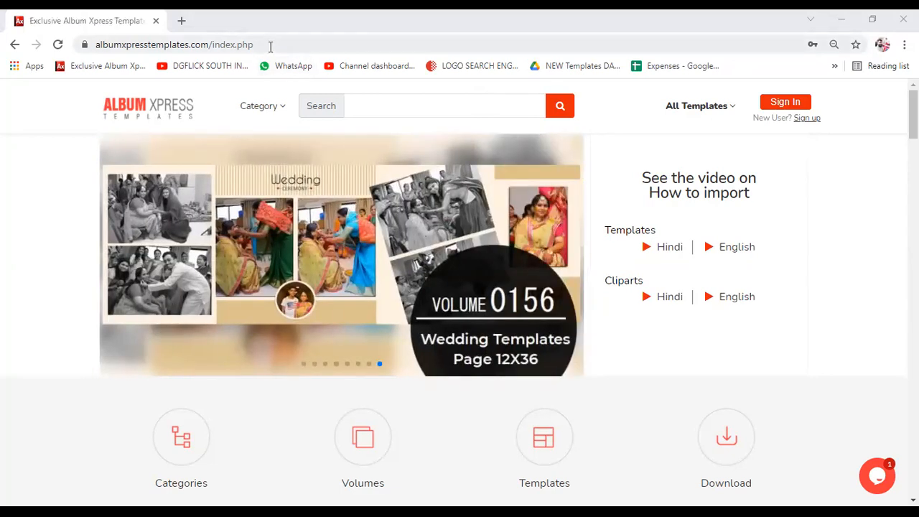
- Scroll the albumxpresstemplates.com home page down to the newest wedding template and clipart cards
click(296, 44)
drag(296, 45, 57, 45)
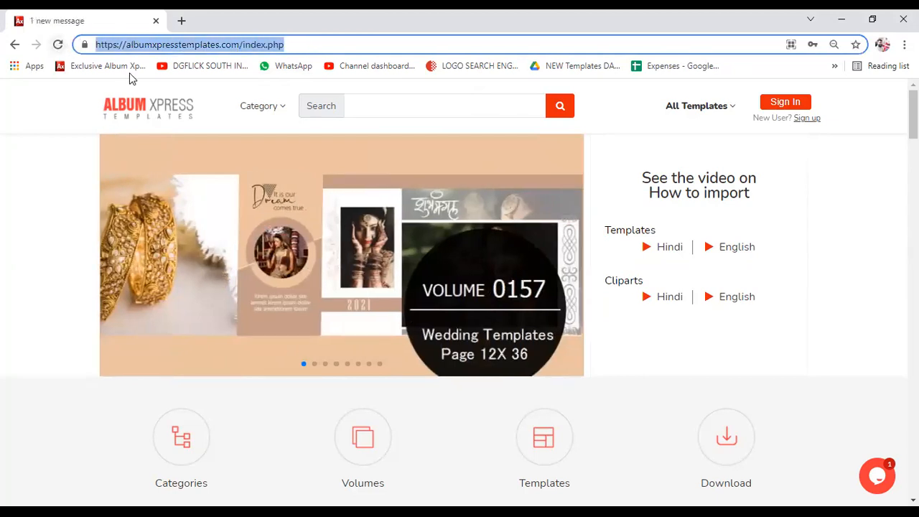
scroll(320, 252, down, 5)
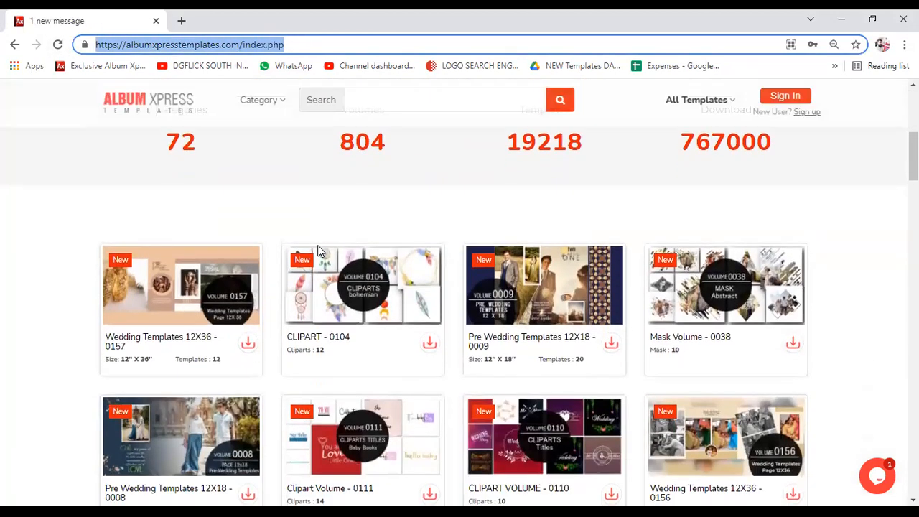
scroll(320, 251, down, 1)
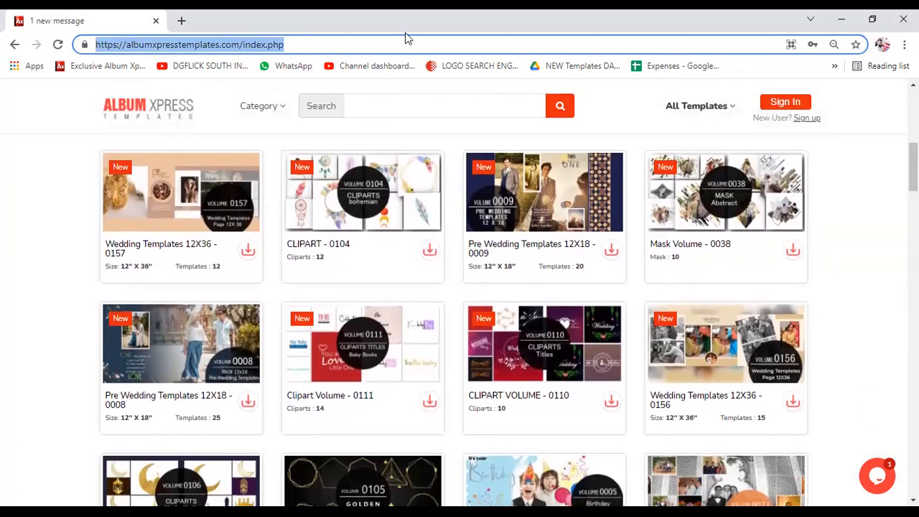
key(alt+Tab)
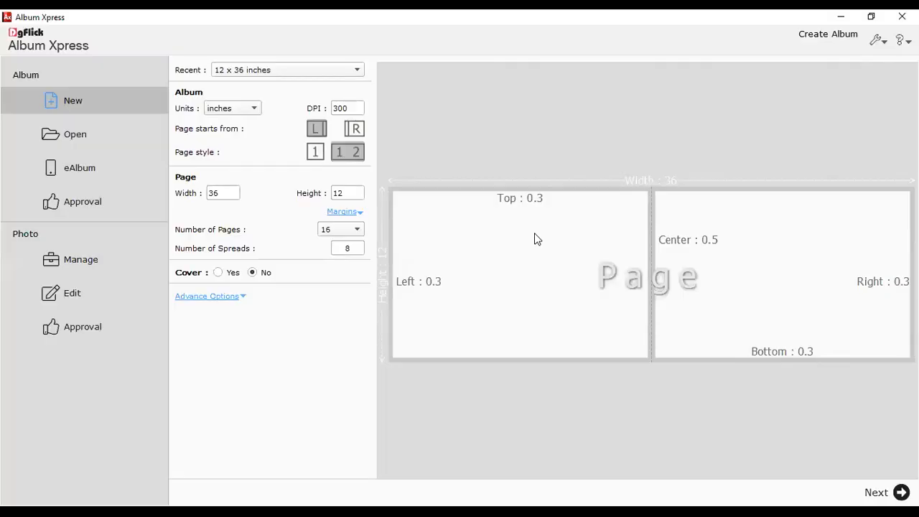
- Confirm the new album at 36 x 12 inches with 16 pages and enter the design view
double_click(227, 192)
click(351, 196)
drag(351, 196, 311, 200)
click(562, 230)
click(897, 493)
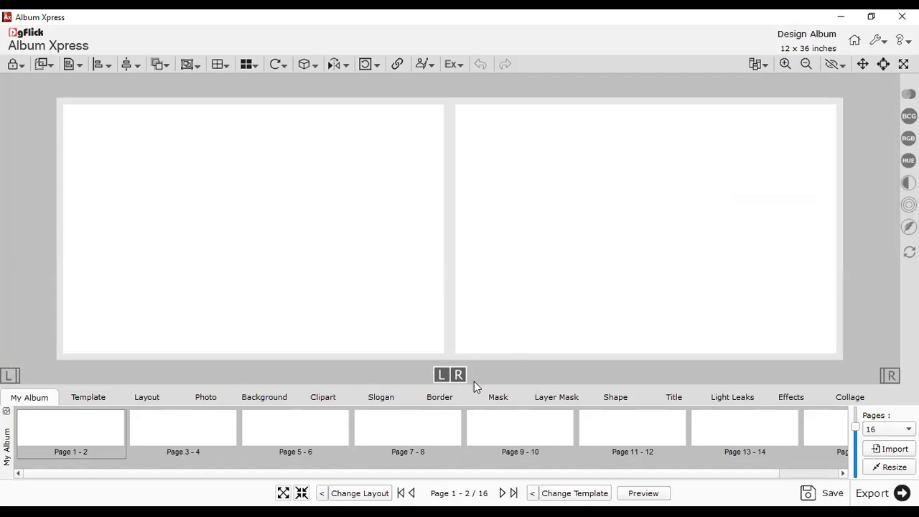
- Enlarge the bottom thumbnail panel and show the Photo browser
drag(460, 376, 462, 335)
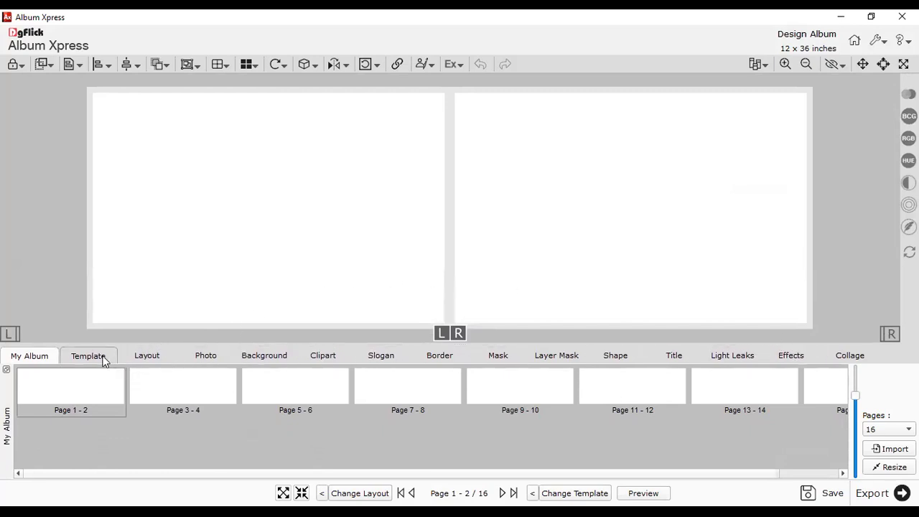
click(194, 356)
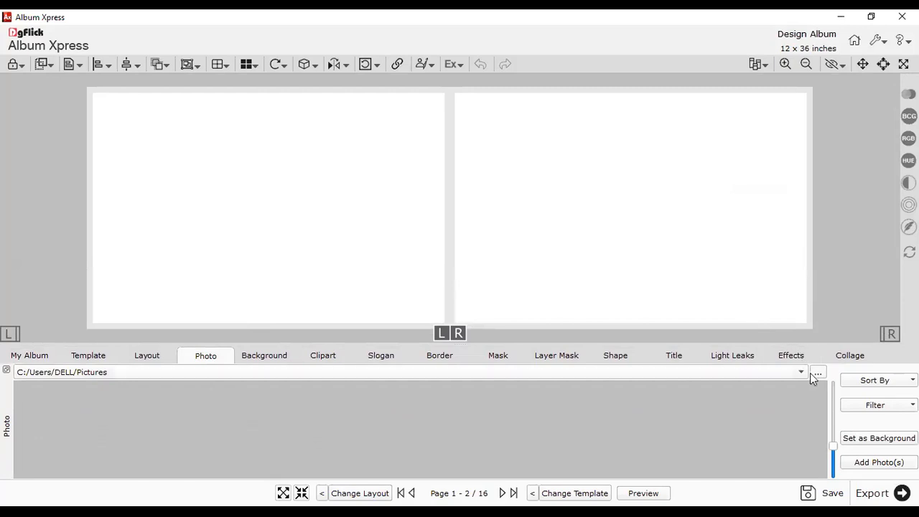
click(732, 372)
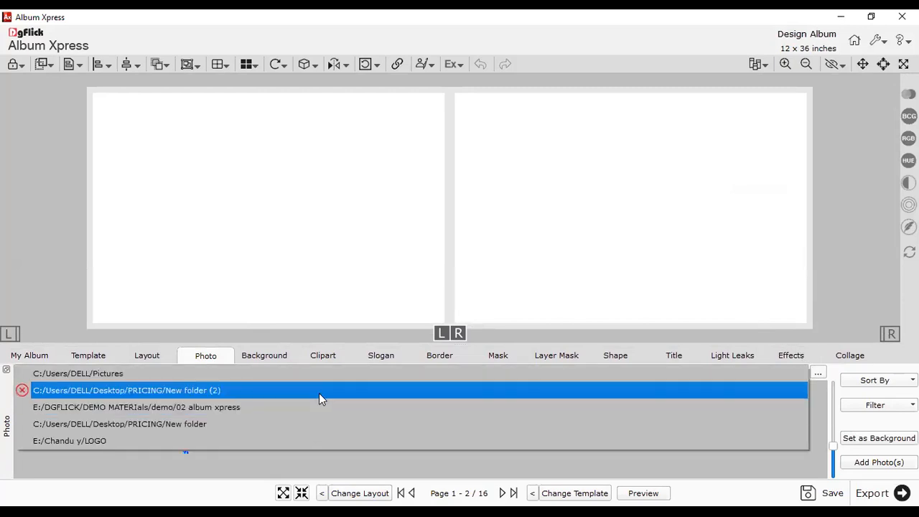
click(314, 313)
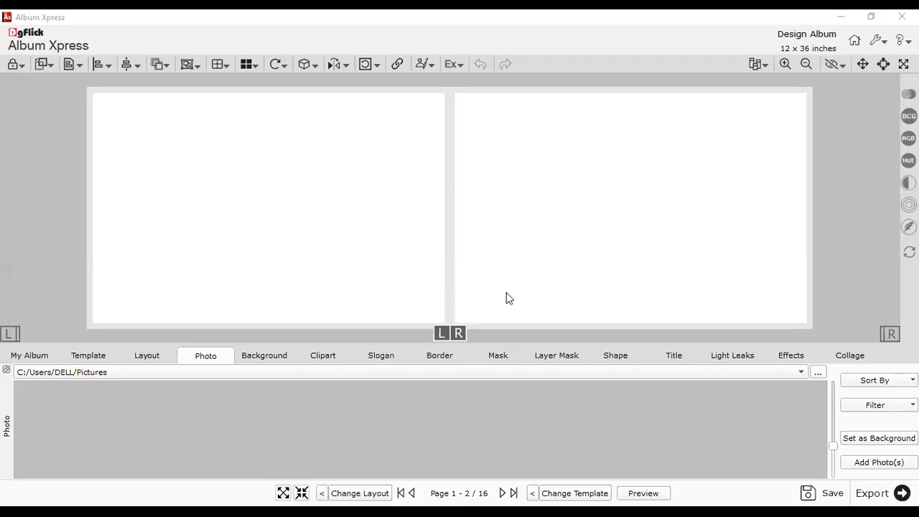
- Load the Wedding photos from the 02 album xpress folder and select Photo_5
click(779, 373)
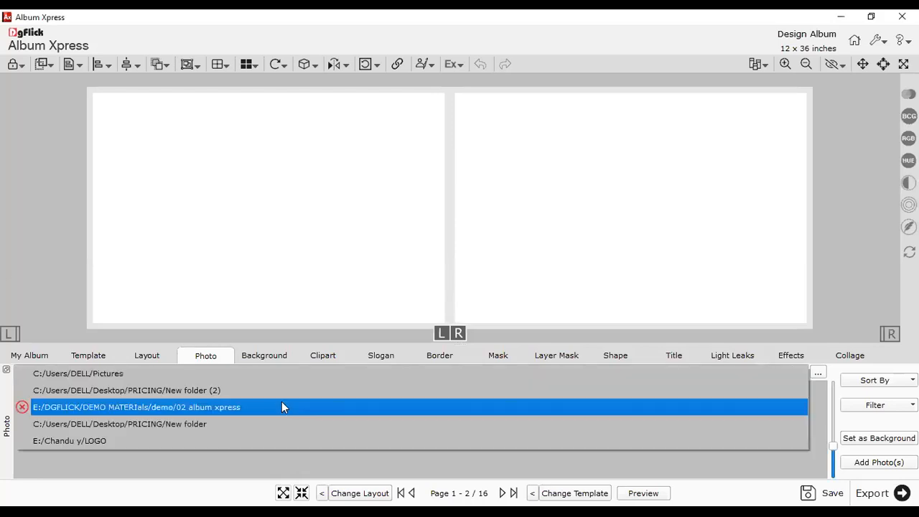
click(283, 406)
click(702, 378)
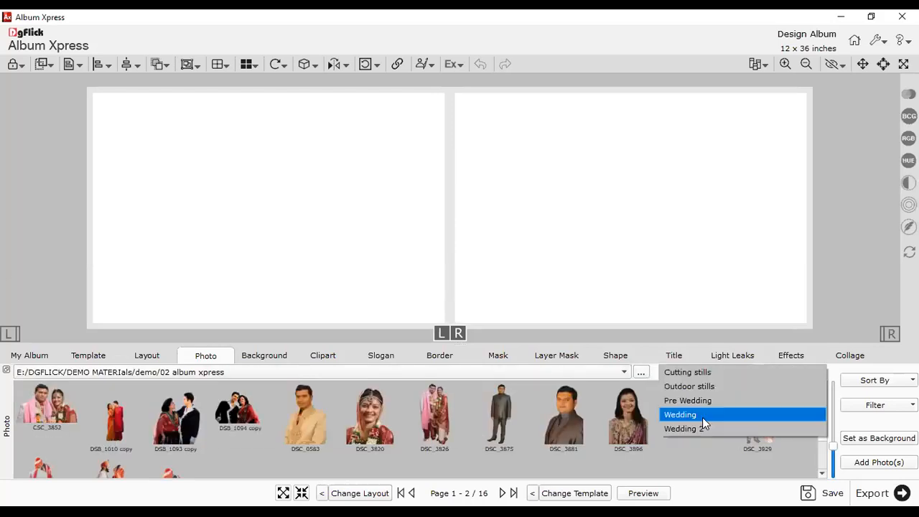
click(706, 415)
click(327, 411)
- Add Photo_5 to pages 1–2, apply a wedding template around it, then open pages 3–4
click(868, 461)
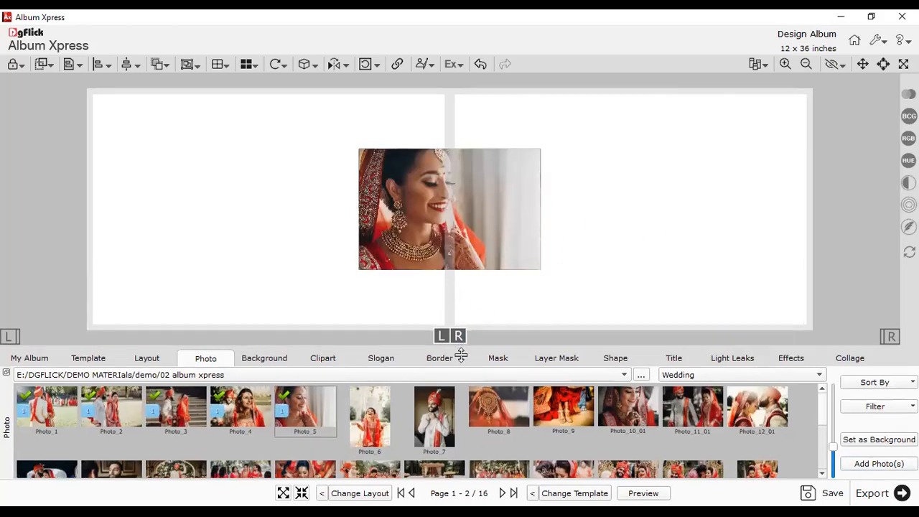
click(577, 494)
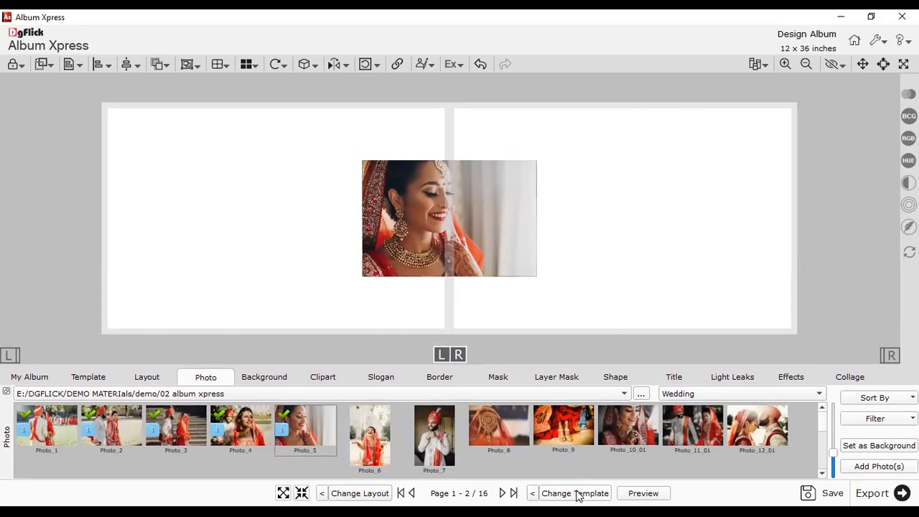
click(577, 494)
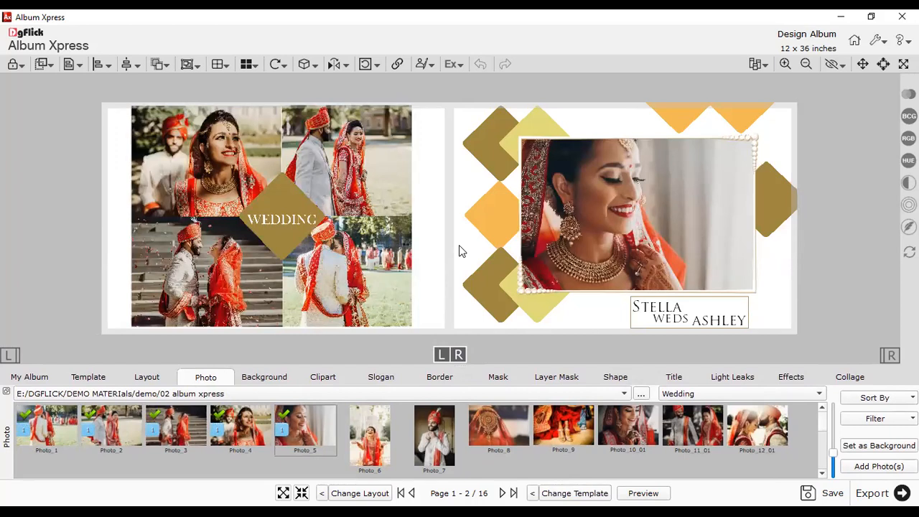
click(37, 376)
click(166, 403)
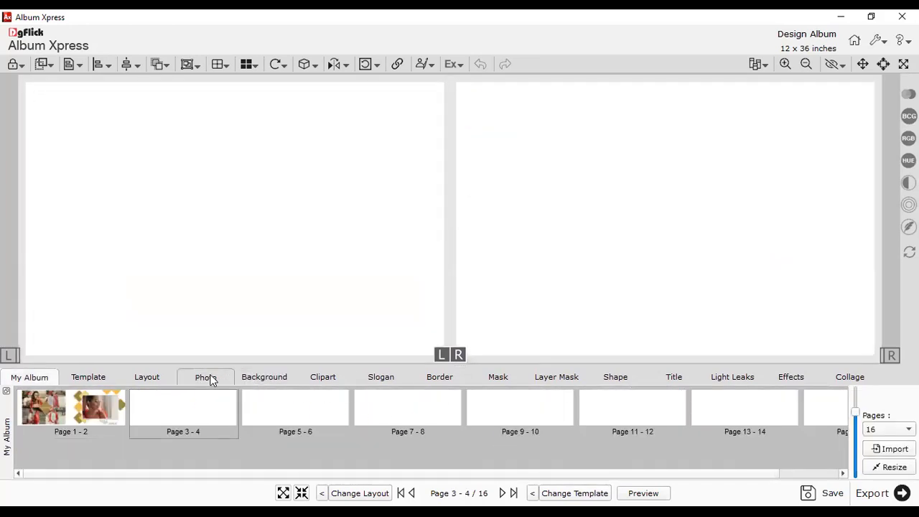
- Add Photo_3, move it onto the left page, and give the left page a template
click(206, 377)
drag(126, 159, 358, 286)
drag(191, 136, 414, 279)
drag(670, 134, 788, 253)
click(165, 429)
click(853, 474)
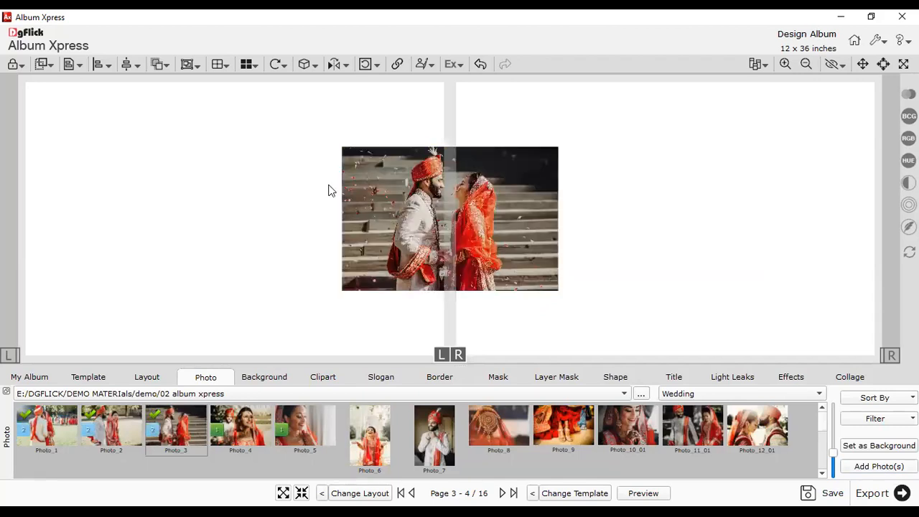
drag(290, 146, 486, 309)
drag(467, 266, 223, 226)
click(361, 307)
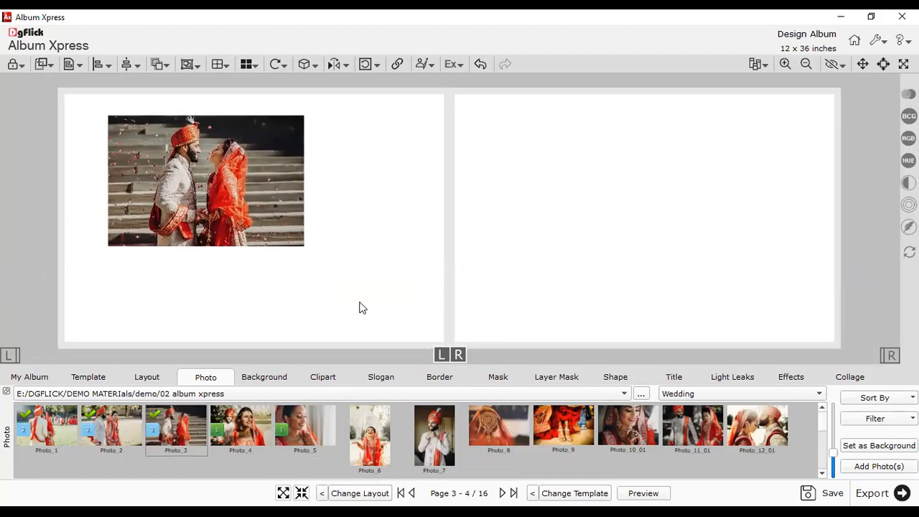
click(8, 356)
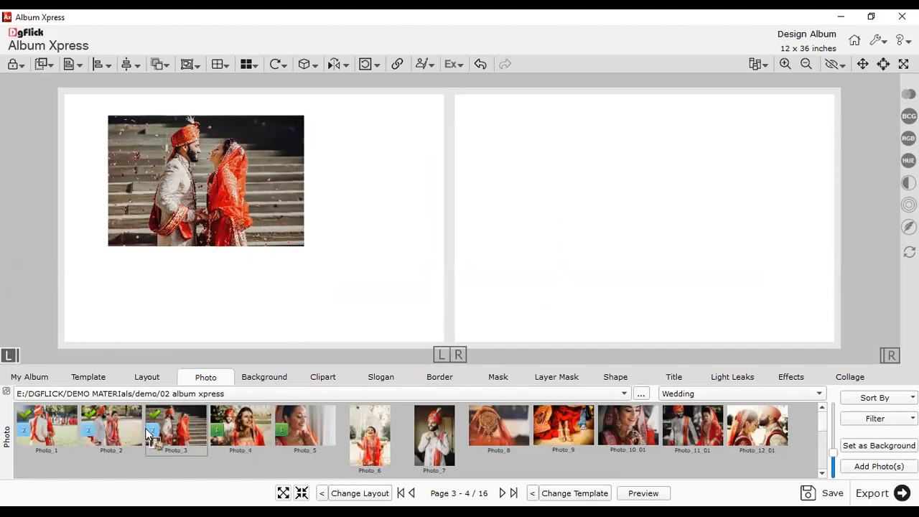
click(577, 494)
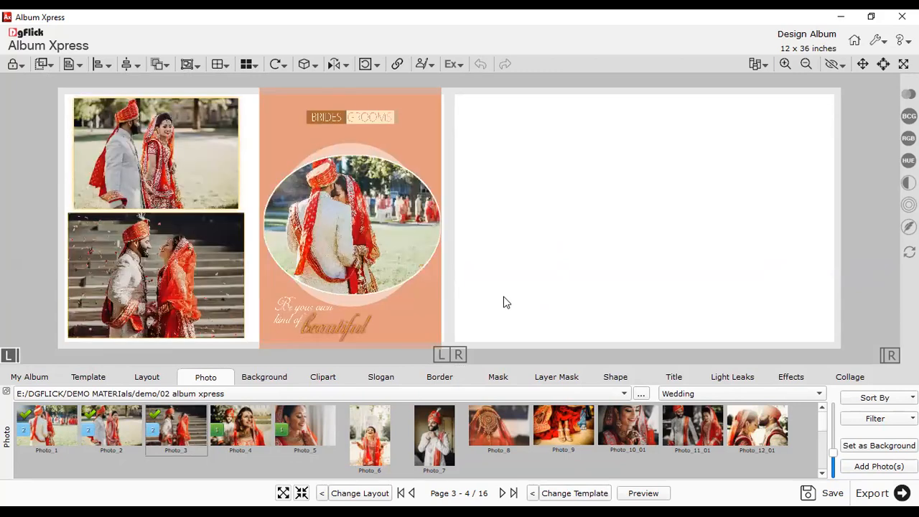
- Add Photo_4 to the right page in a four-photo layout, then open pages 5–6
click(890, 354)
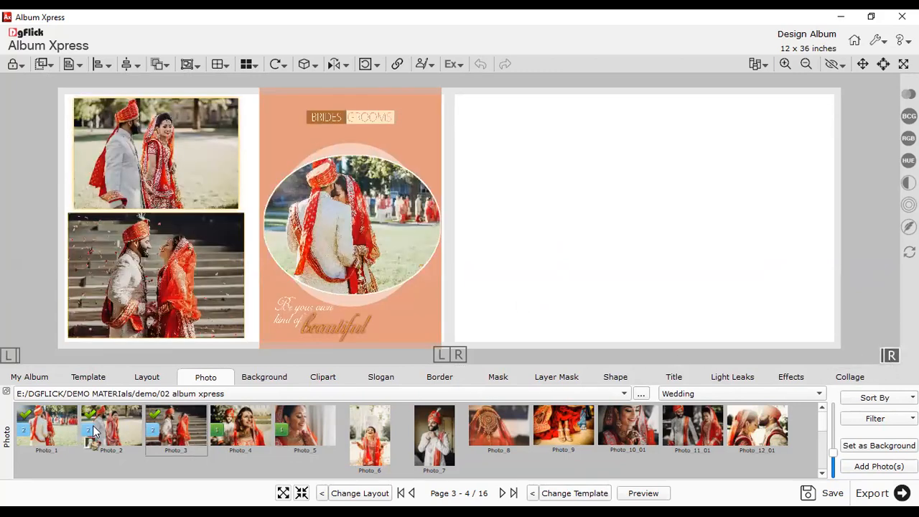
click(224, 431)
click(876, 467)
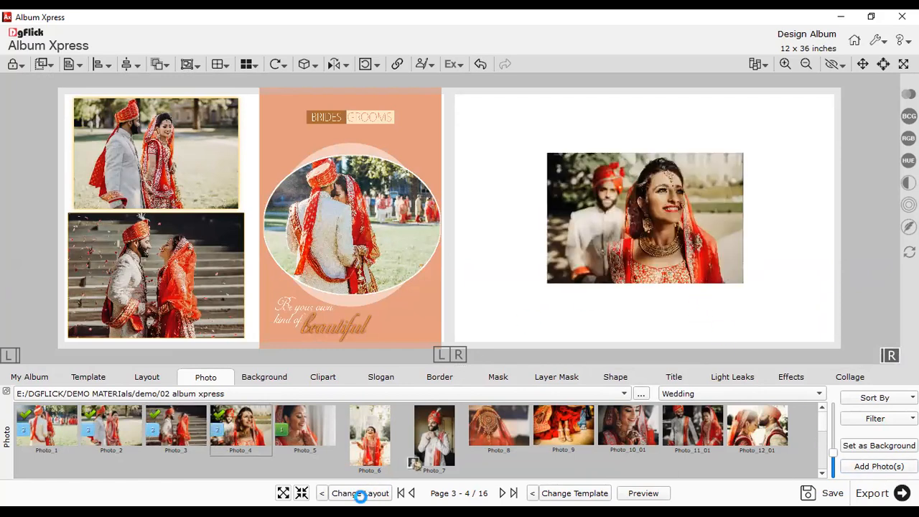
click(360, 495)
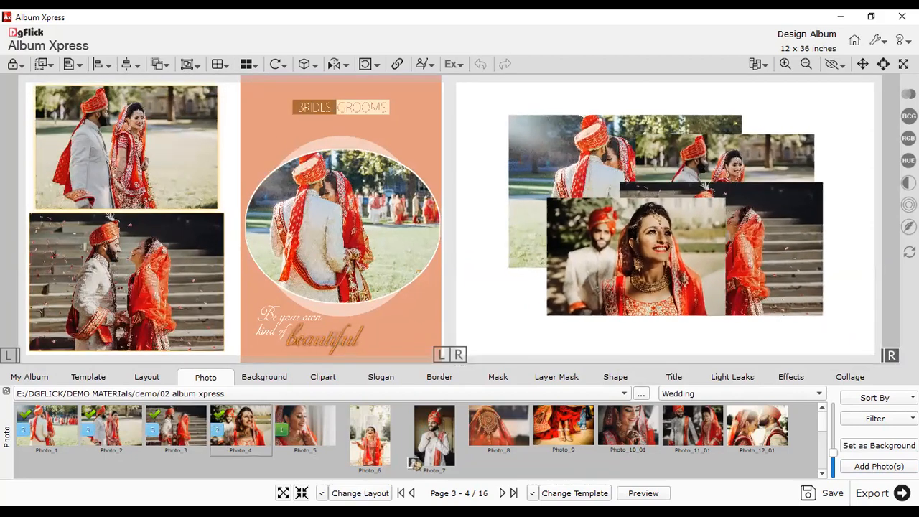
click(361, 494)
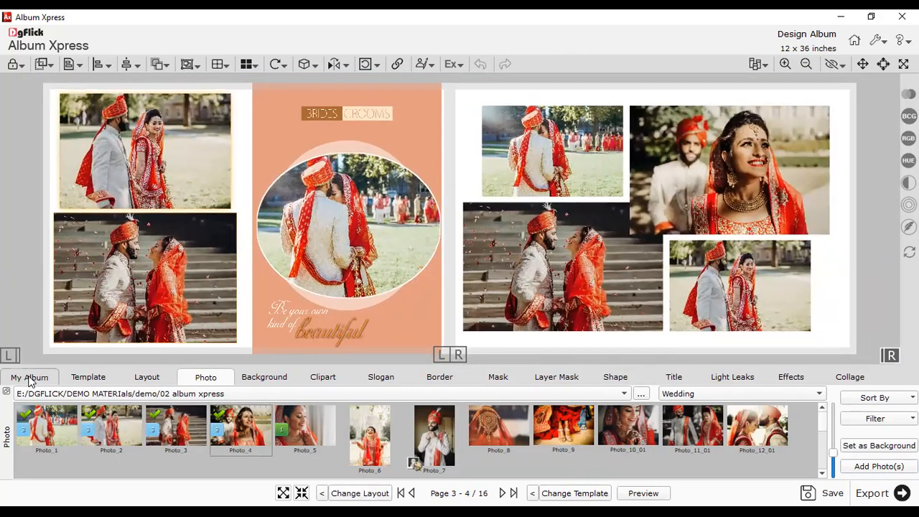
click(29, 377)
click(271, 422)
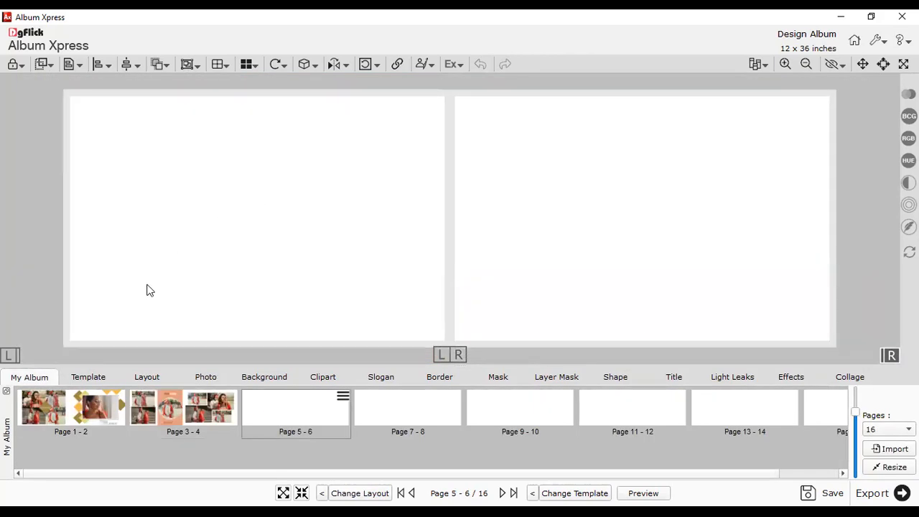
- Filter the template browser to Extra Panoramic designs with 07 Photo slots
click(108, 376)
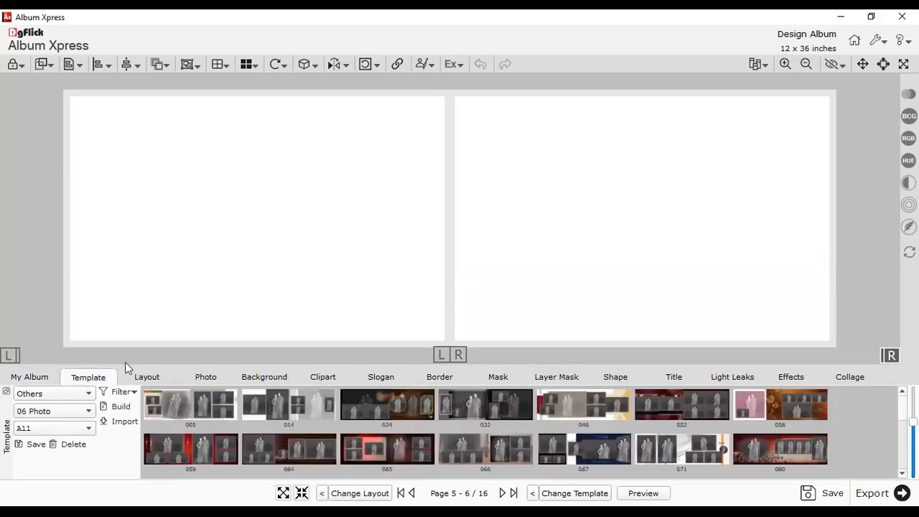
click(86, 394)
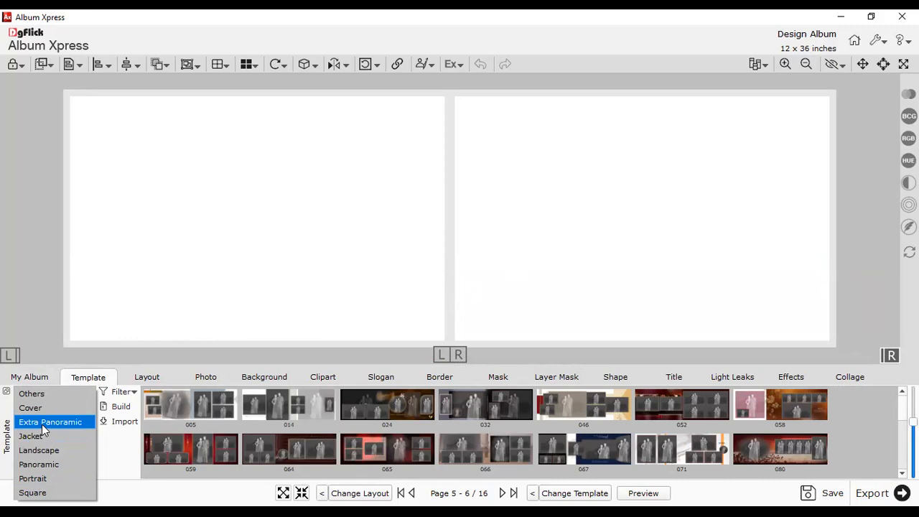
click(217, 206)
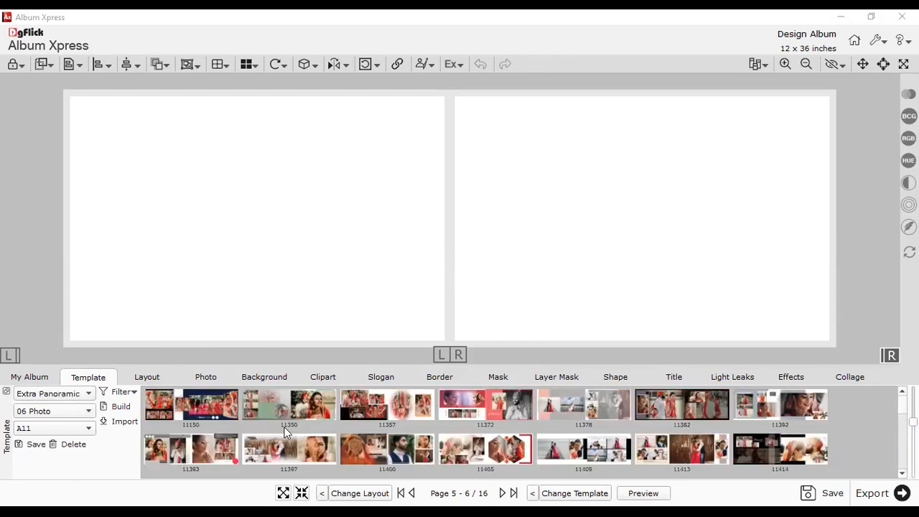
scroll(253, 427, down, 2)
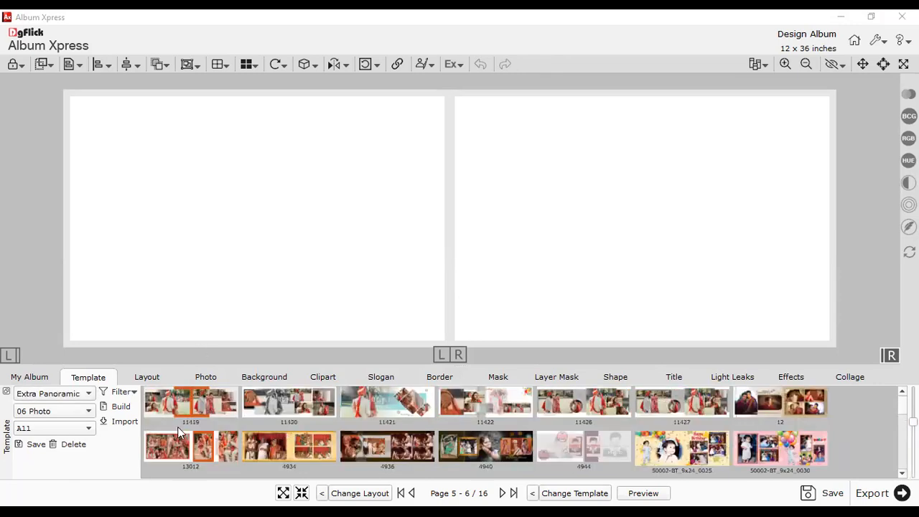
click(38, 416)
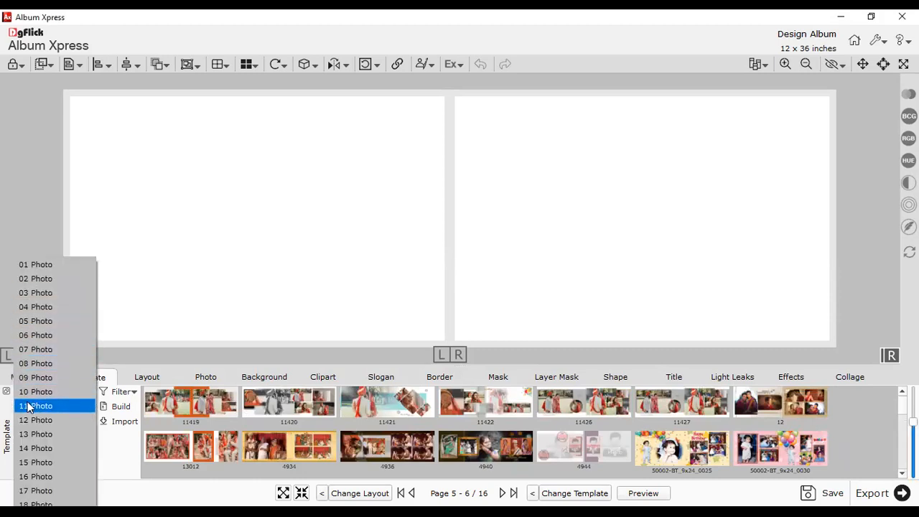
click(192, 360)
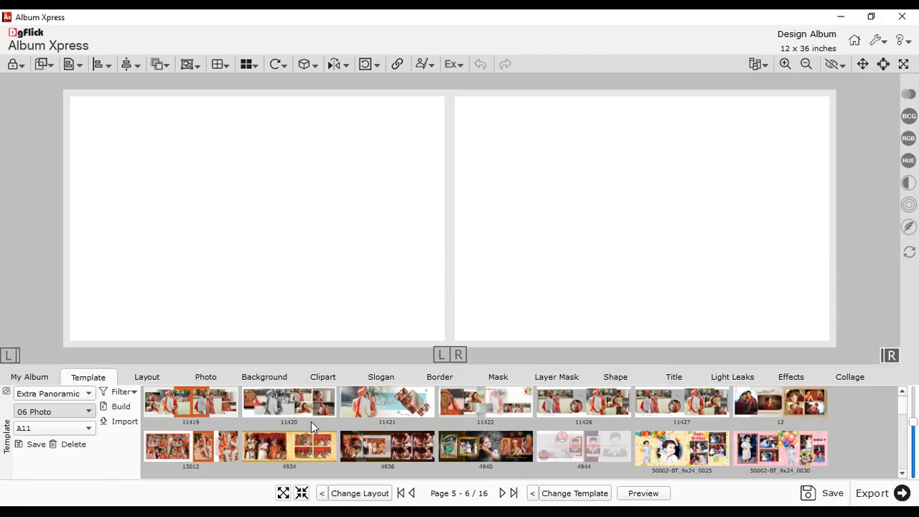
key(Down)
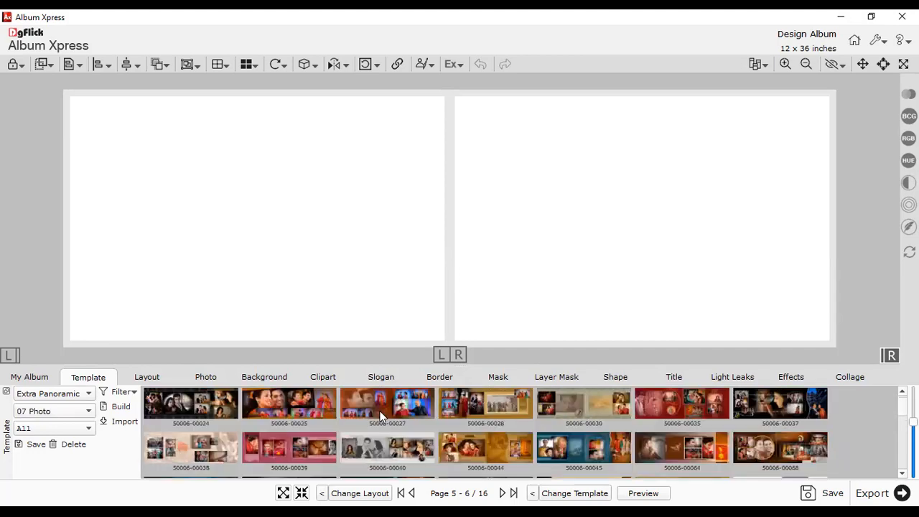
drag(465, 365, 469, 162)
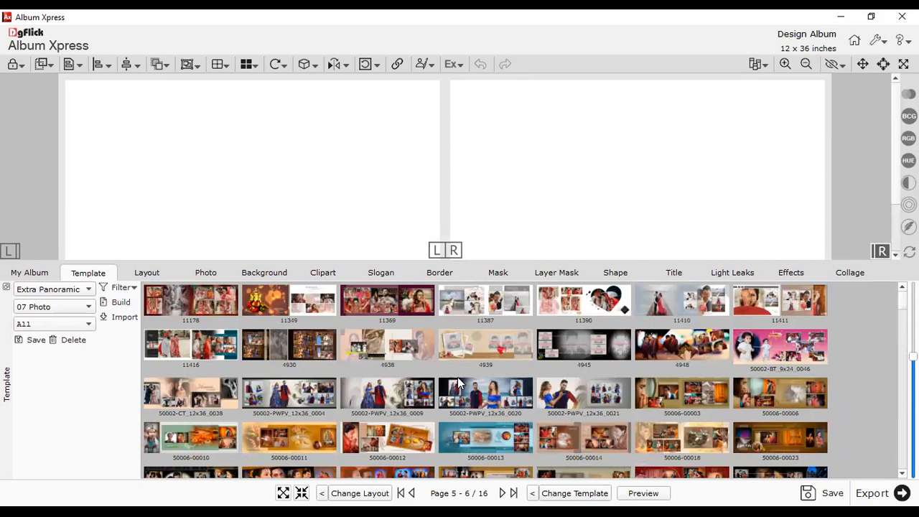
drag(457, 264, 455, 349)
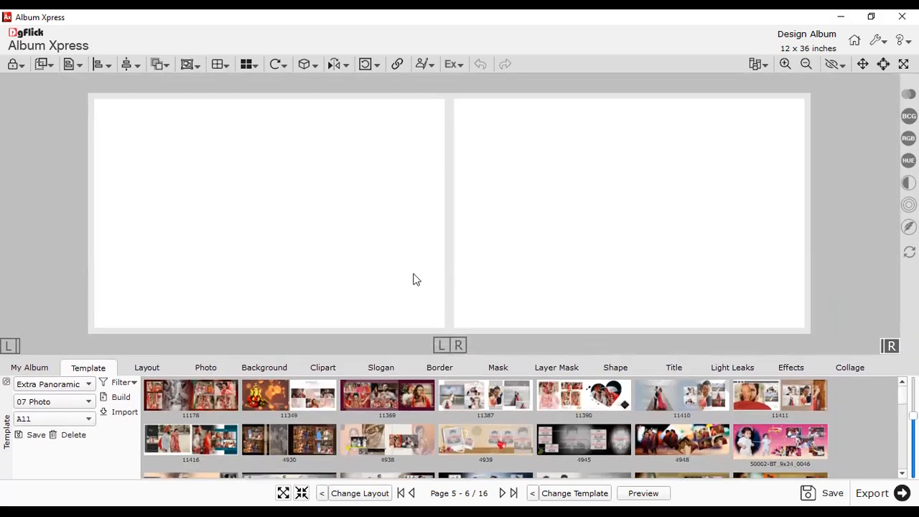
- Target both pages and apply the seven-frame Wedding Ceremony template 11390, after trying 11178 and 11387
click(442, 346)
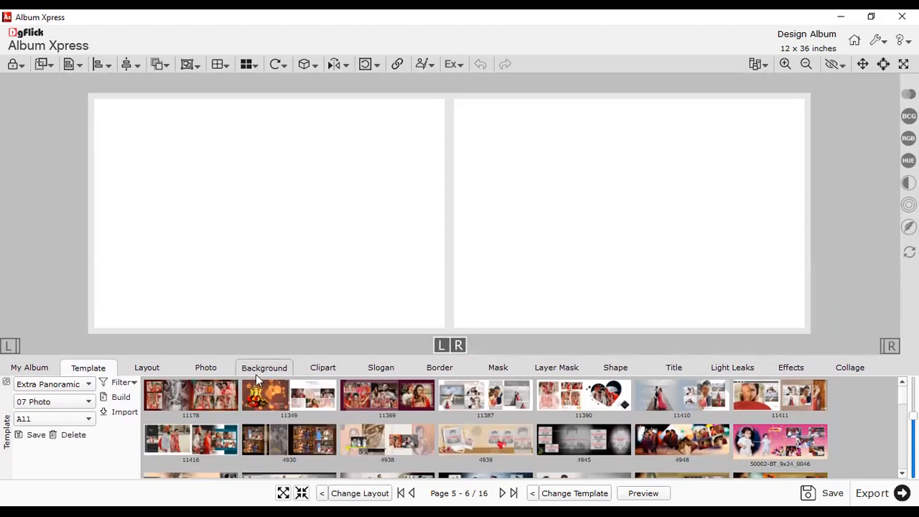
click(211, 403)
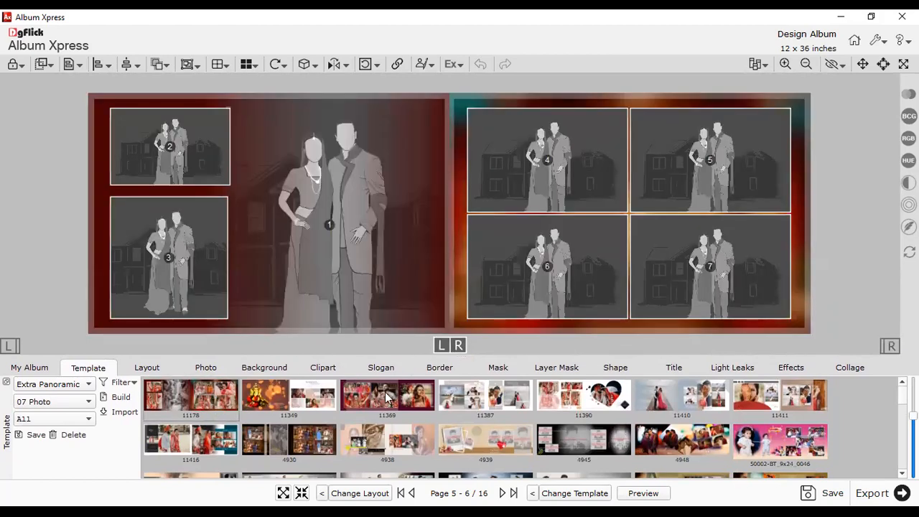
click(487, 403)
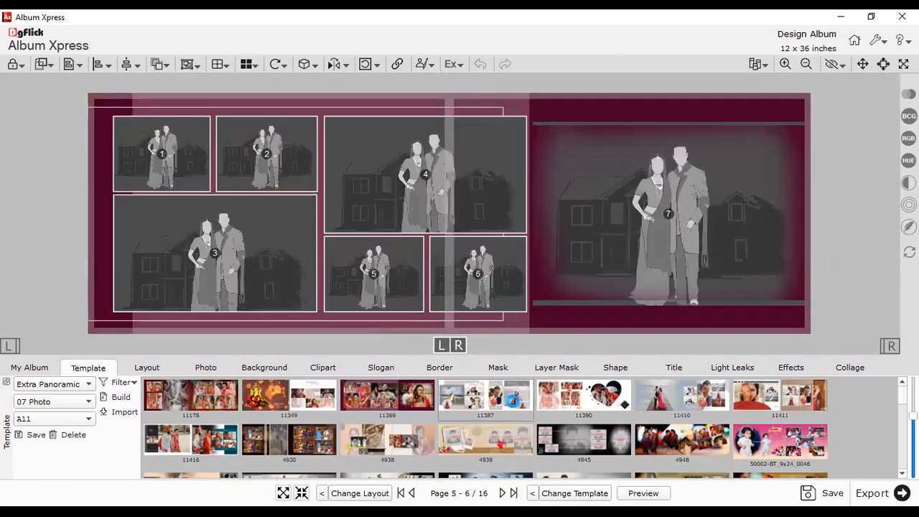
click(578, 401)
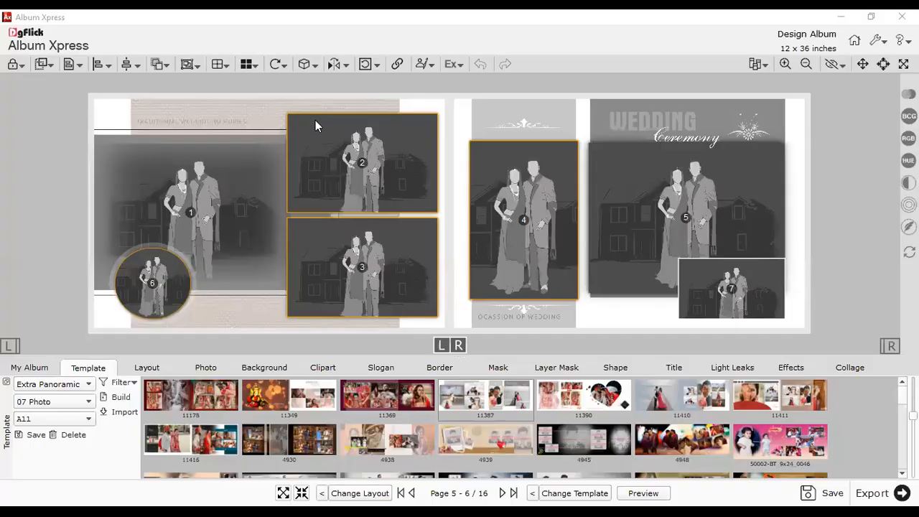
- Drag wedding photos into the circular frame 6, frame 2 (Photo_4) and frame 3 (Photo_5)
click(205, 368)
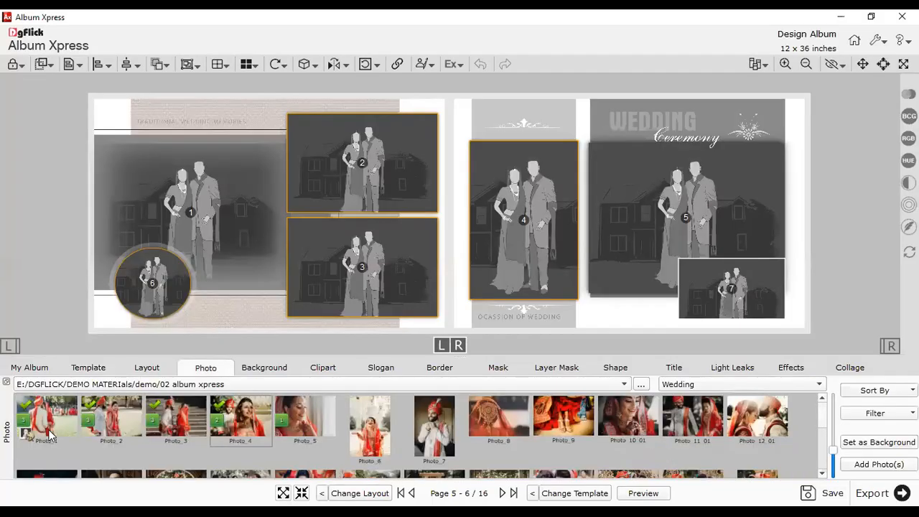
drag(61, 422, 172, 305)
drag(239, 412, 344, 188)
drag(305, 417, 341, 287)
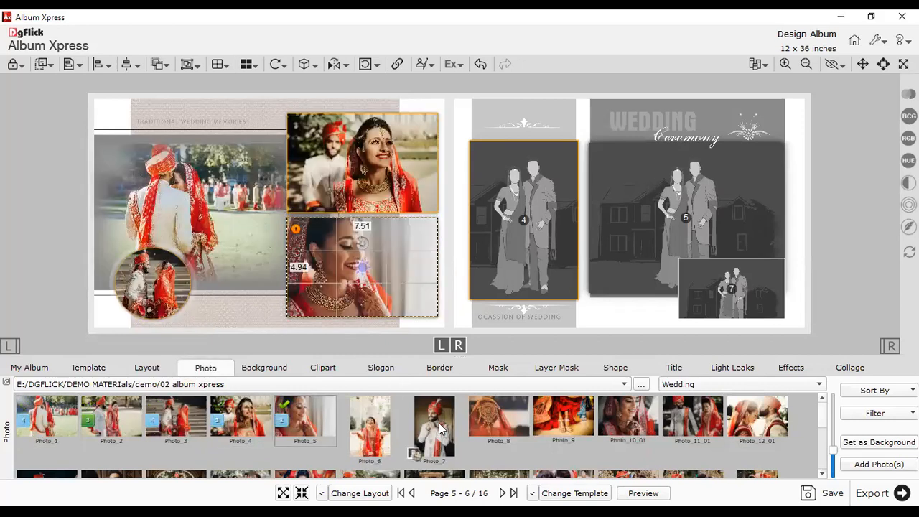
click(671, 321)
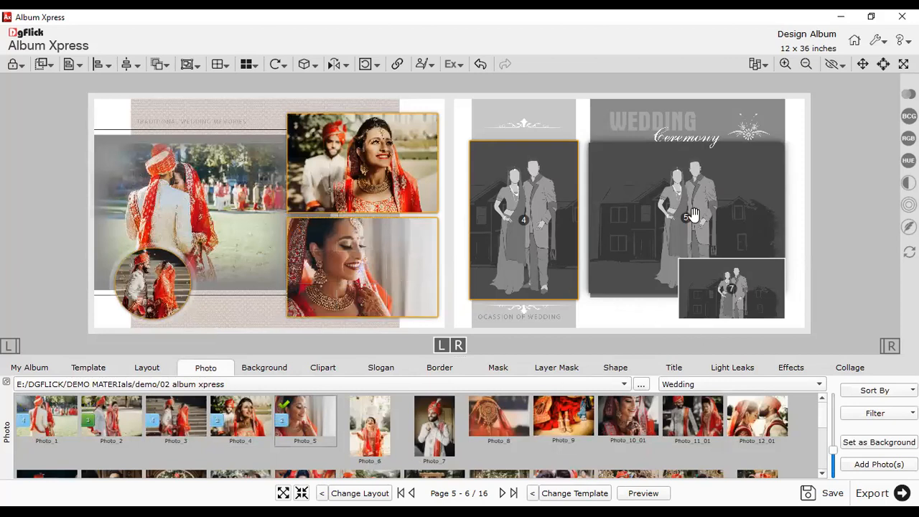
- Fill the remaining frames with Photo_7, Photo_8 and Photo_10_01, then open pages 7–8
click(433, 423)
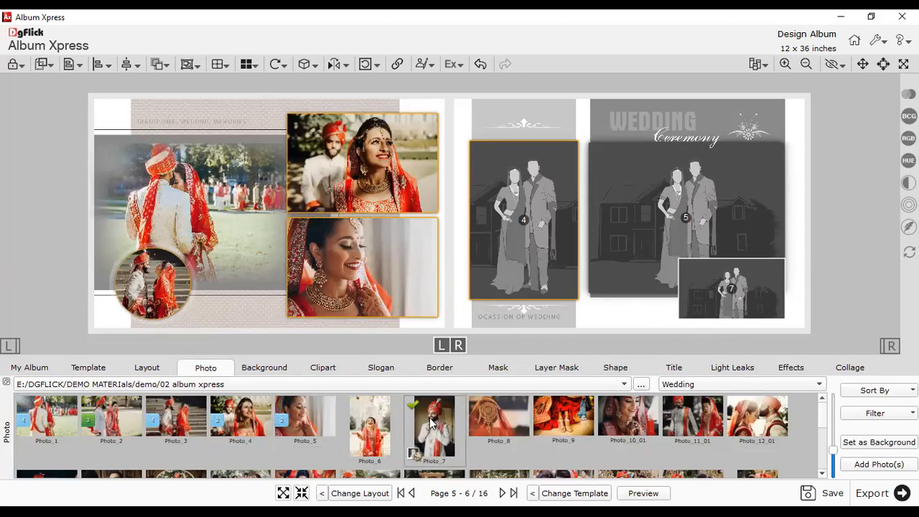
ctrl+click(500, 414)
ctrl+click(635, 429)
click(879, 464)
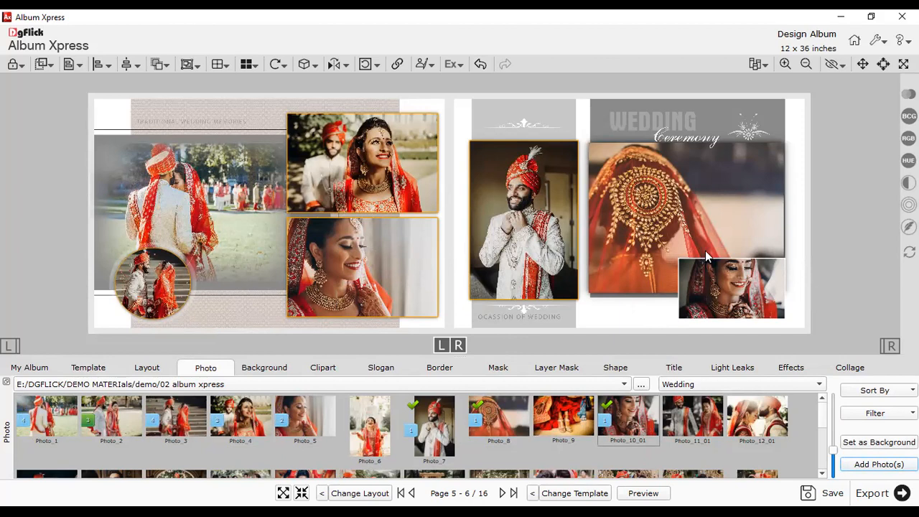
click(28, 367)
click(449, 406)
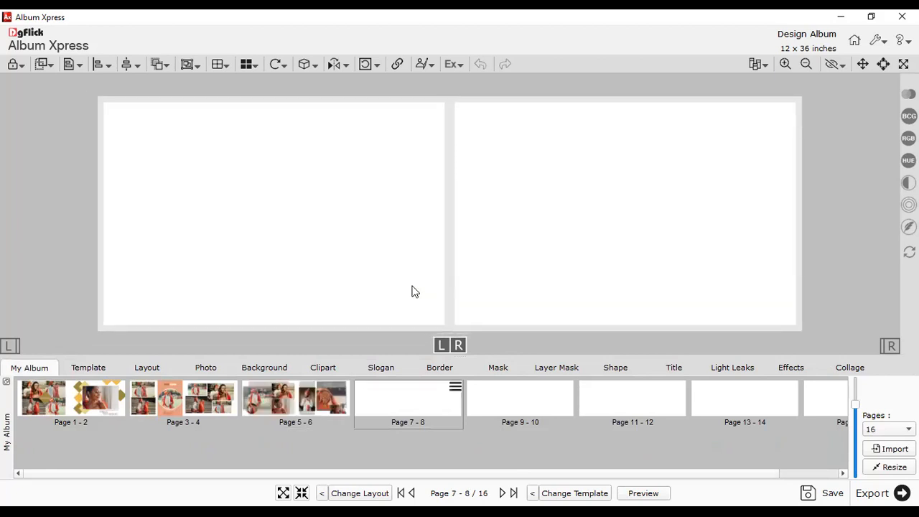
- Drag the five stacked photos apart into an overlapping row across pages 7–8
click(206, 368)
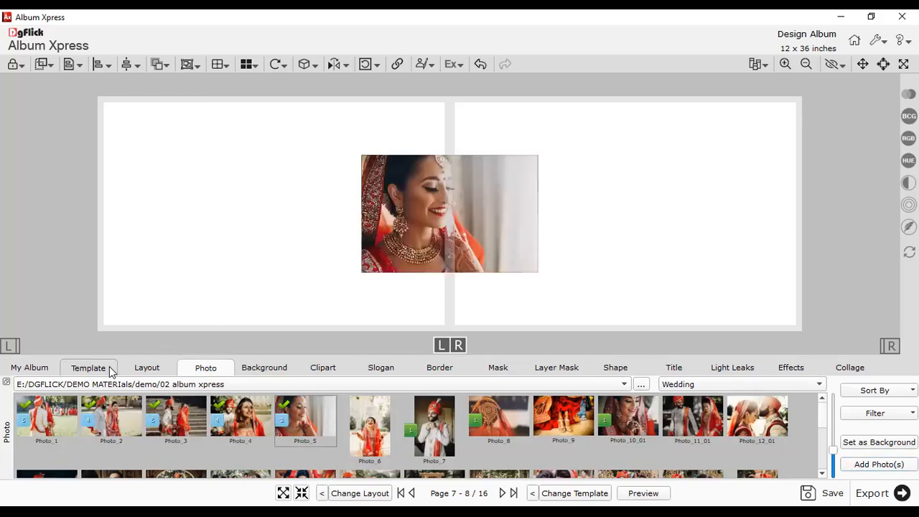
drag(500, 248, 300, 198)
drag(467, 224, 710, 214)
drag(376, 242, 209, 259)
drag(488, 240, 639, 248)
drag(415, 246, 414, 253)
click(445, 135)
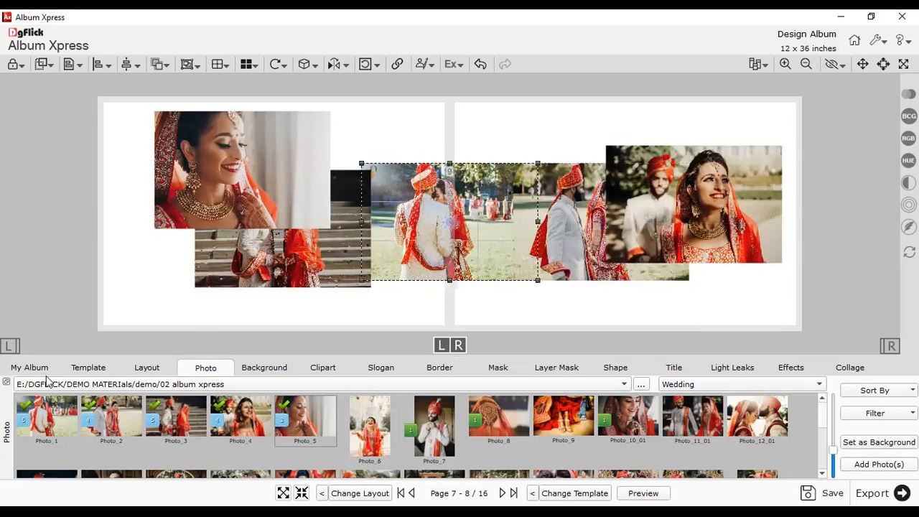
click(78, 367)
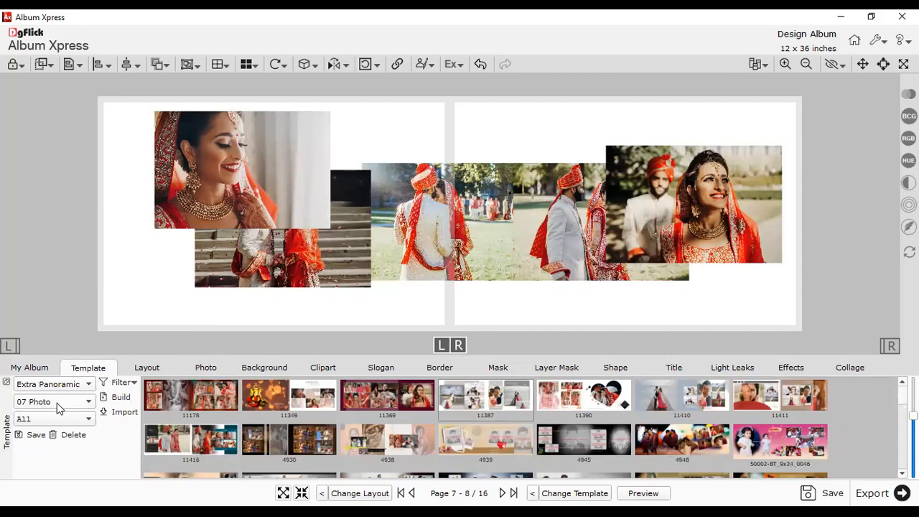
- Apply five-photo template 11151 with the MARRIAGE... title to pages 7–8, then open pages 9–10
click(57, 402)
click(31, 323)
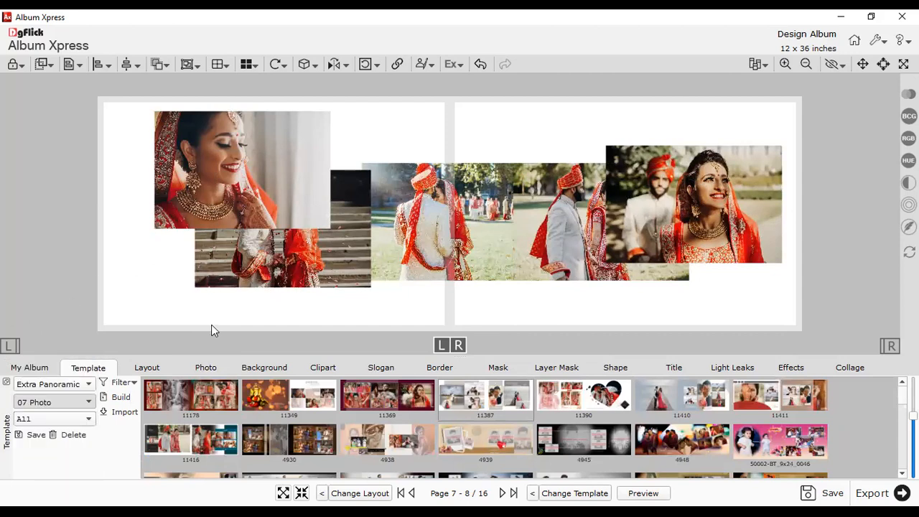
scroll(57, 403, up, 2)
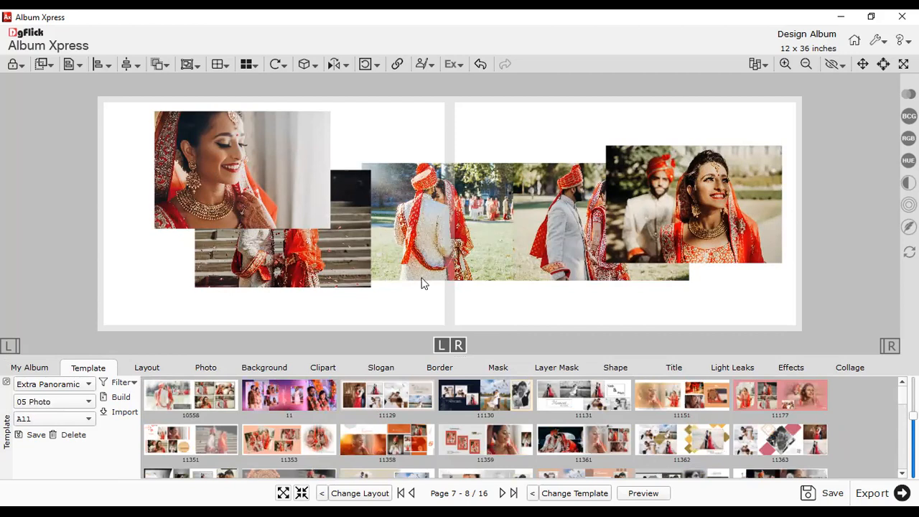
click(390, 403)
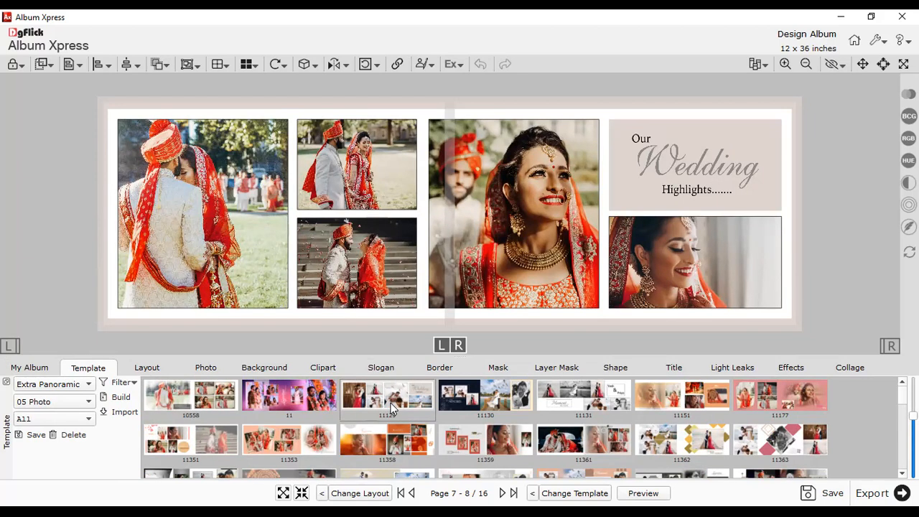
click(583, 396)
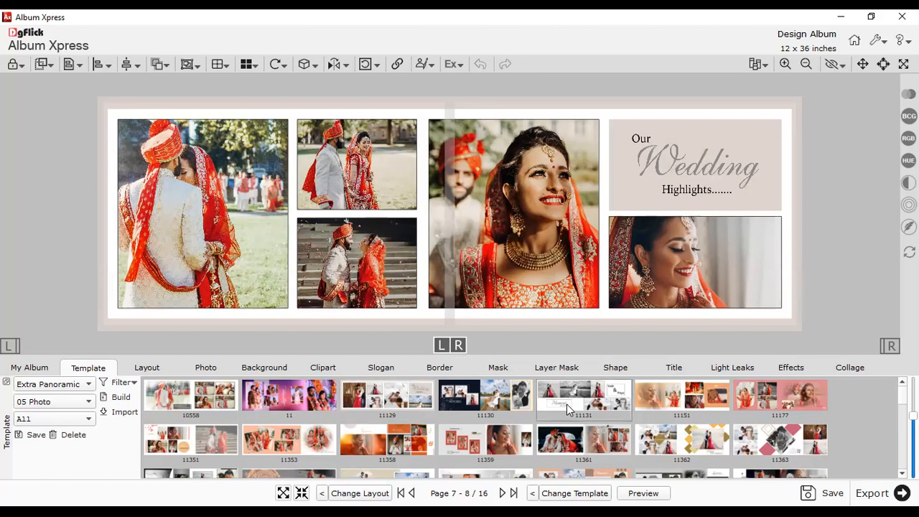
click(493, 442)
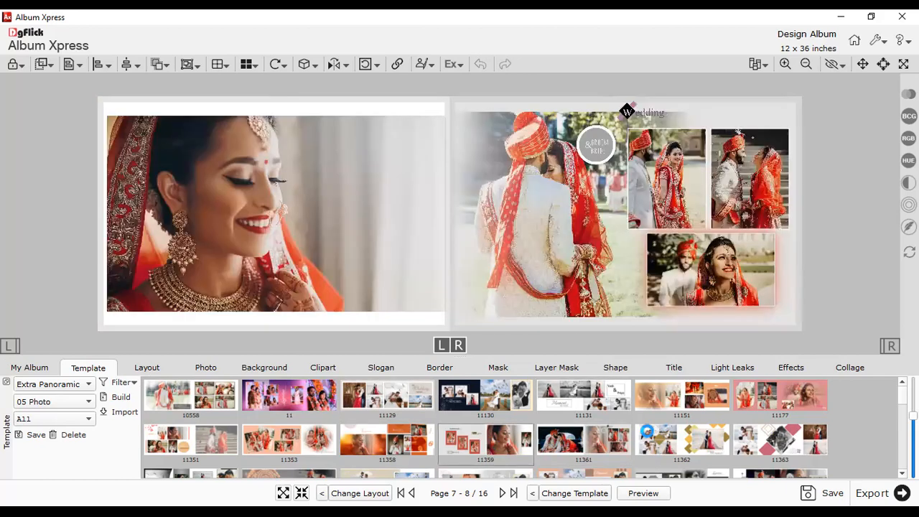
click(658, 408)
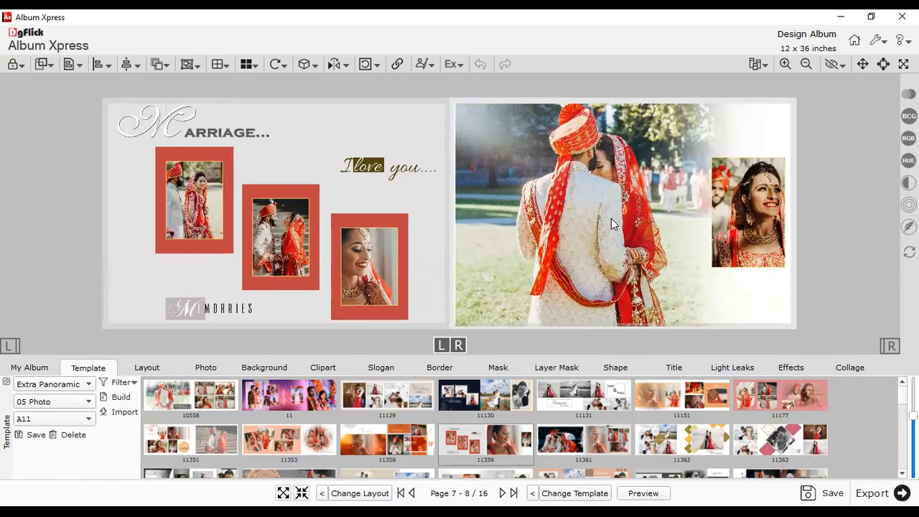
click(52, 368)
click(515, 420)
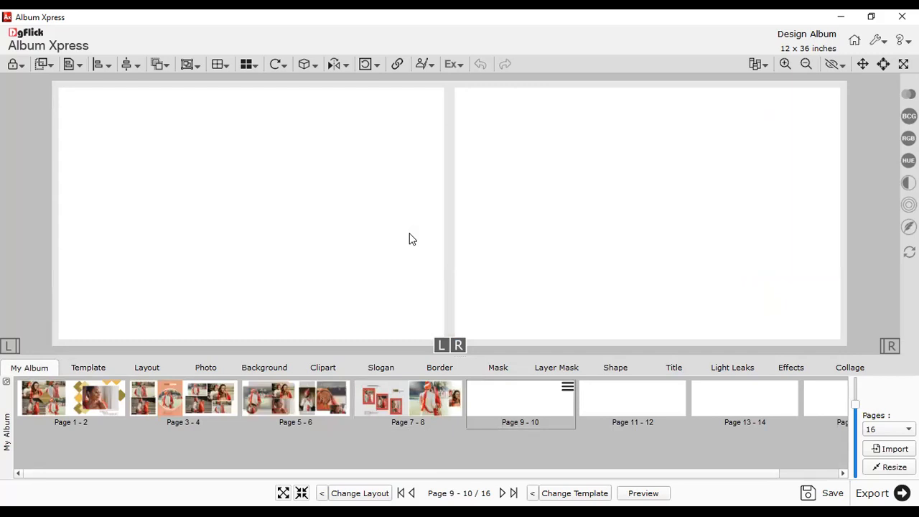
- Show the template choices and enlarge the template panel
scroll(412, 239, down, 4)
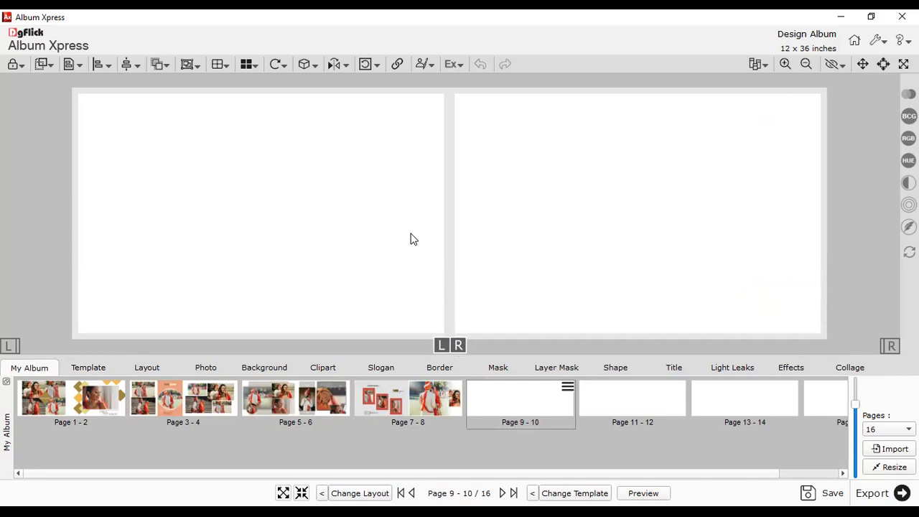
click(95, 371)
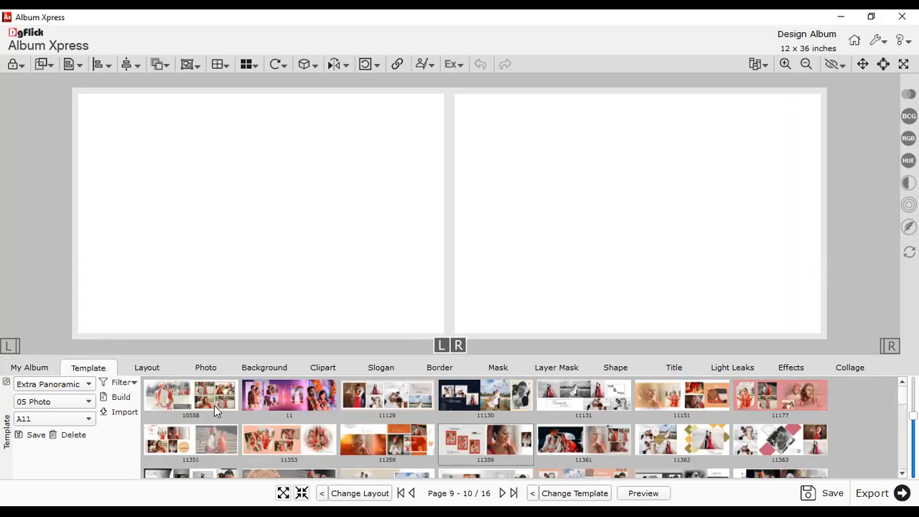
drag(457, 357, 476, 203)
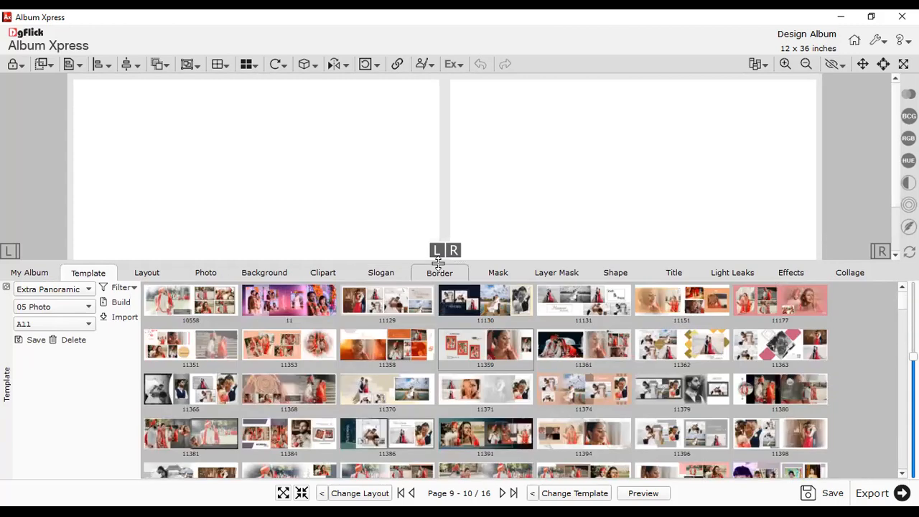
- Filter the Extra Panoramic templates to 04 Photo designs, then shrink the panel to enlarge the spread
click(60, 307)
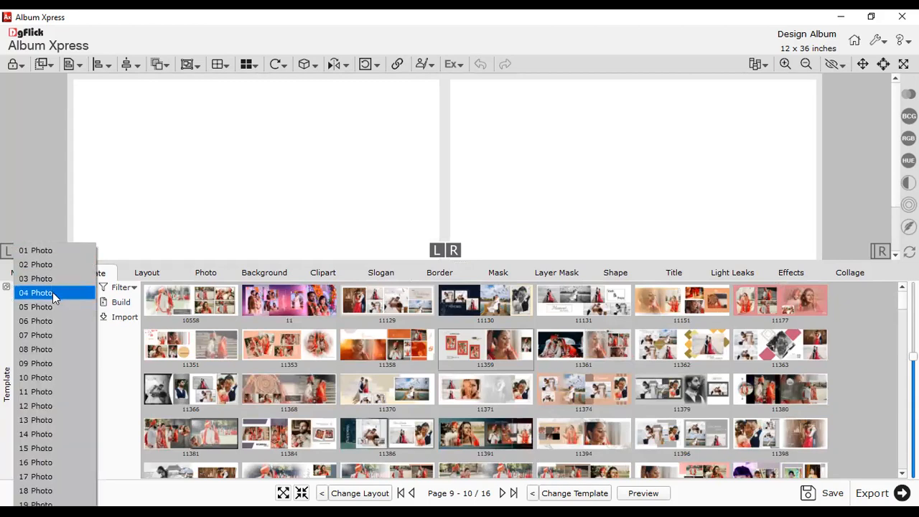
click(223, 306)
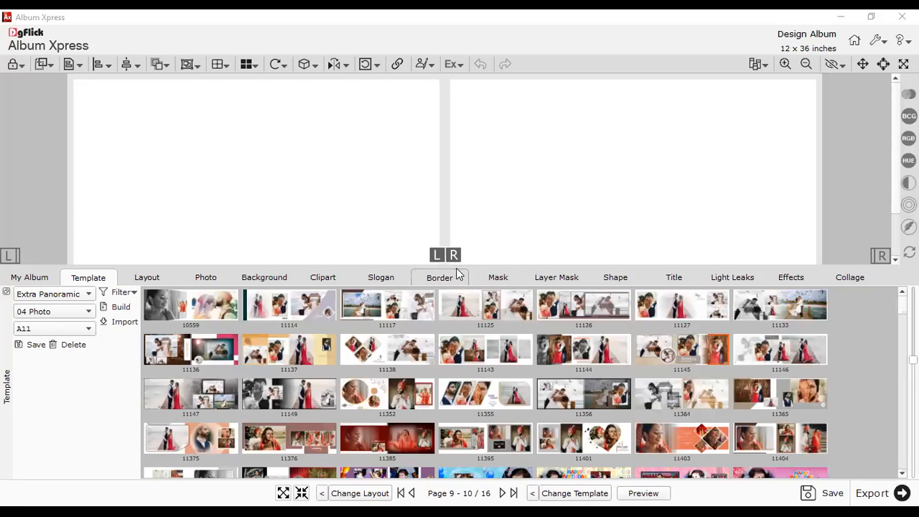
drag(455, 267, 469, 372)
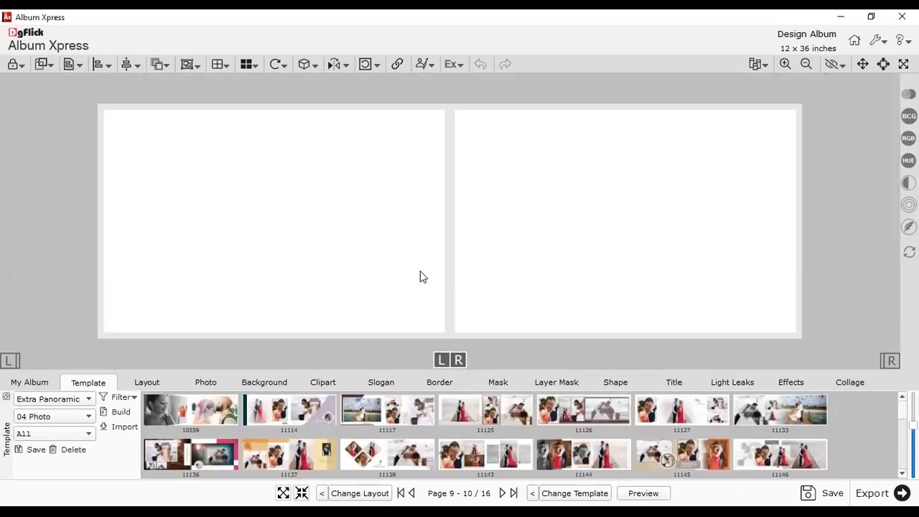
- Place Photo_1 through Photo_4 onto the blank pages 9–10 spread
click(218, 384)
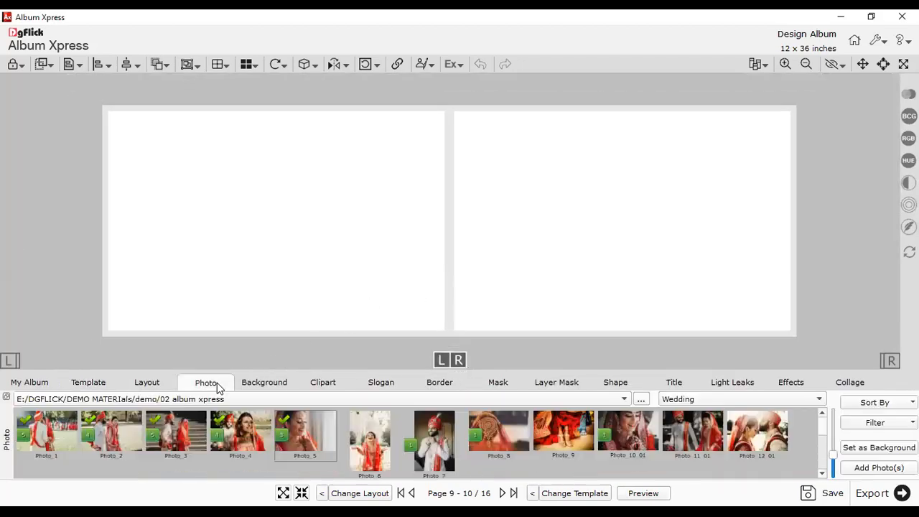
click(23, 443)
shift+click(216, 445)
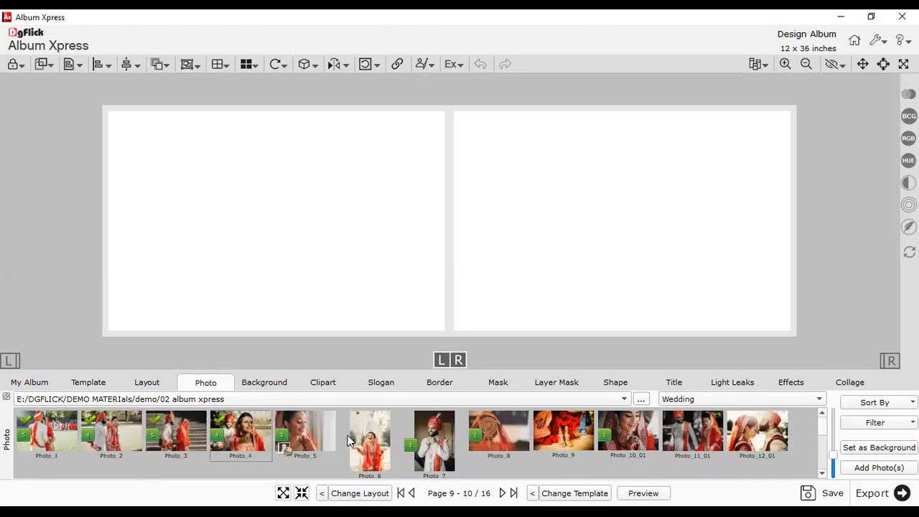
click(857, 466)
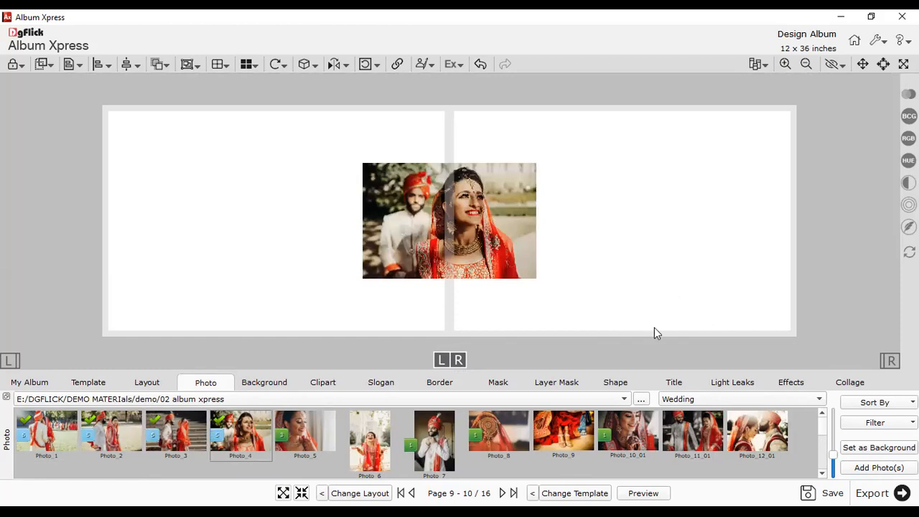
- Cycle templates until the spread uses the orange four-photo CEREMONY layout
click(576, 493)
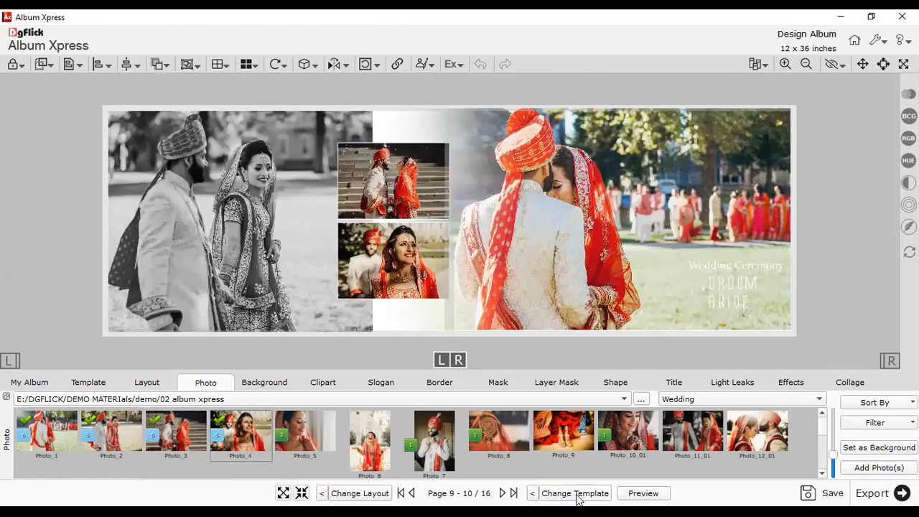
click(577, 494)
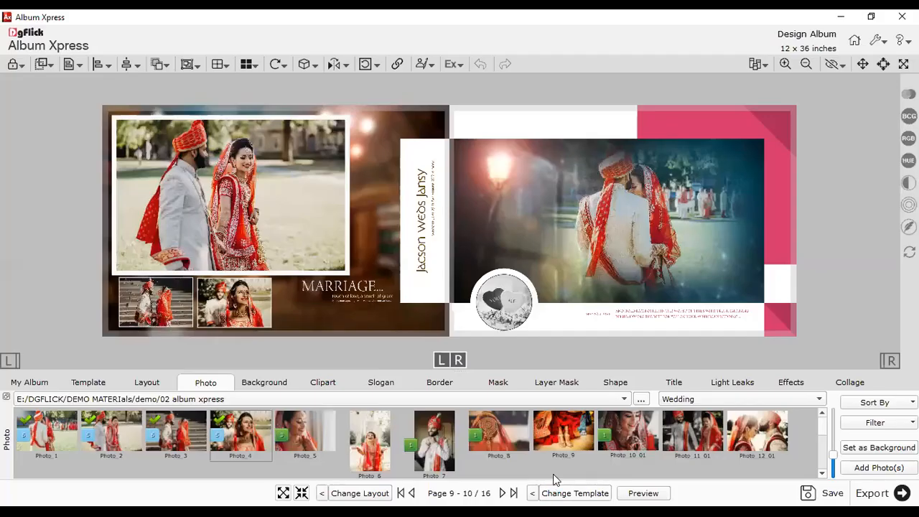
click(559, 496)
click(560, 495)
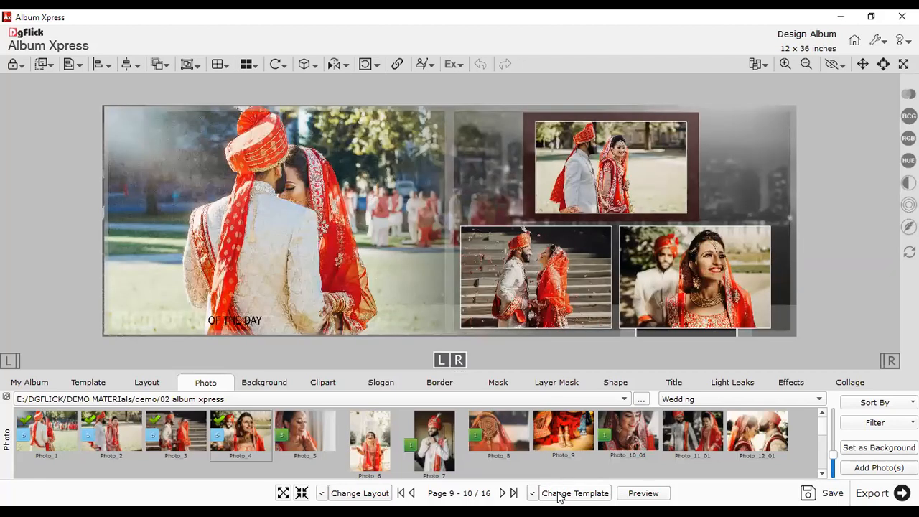
click(557, 494)
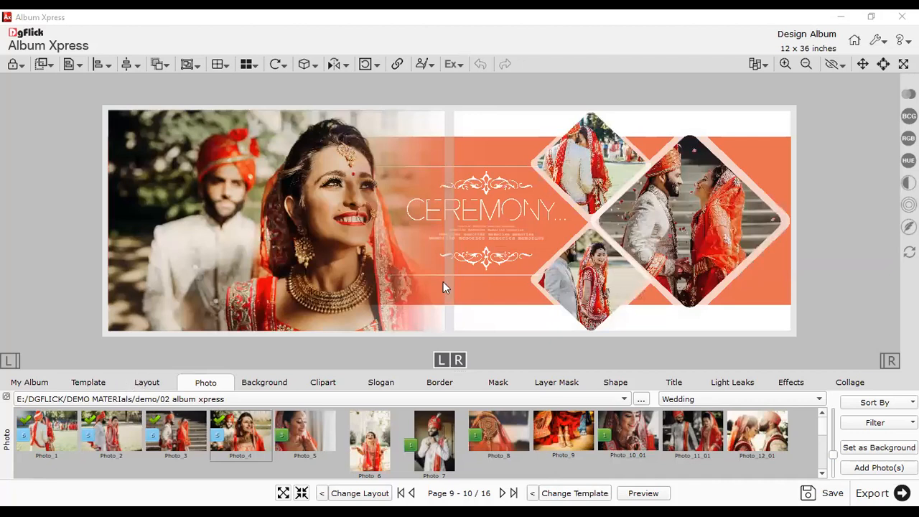
click(89, 383)
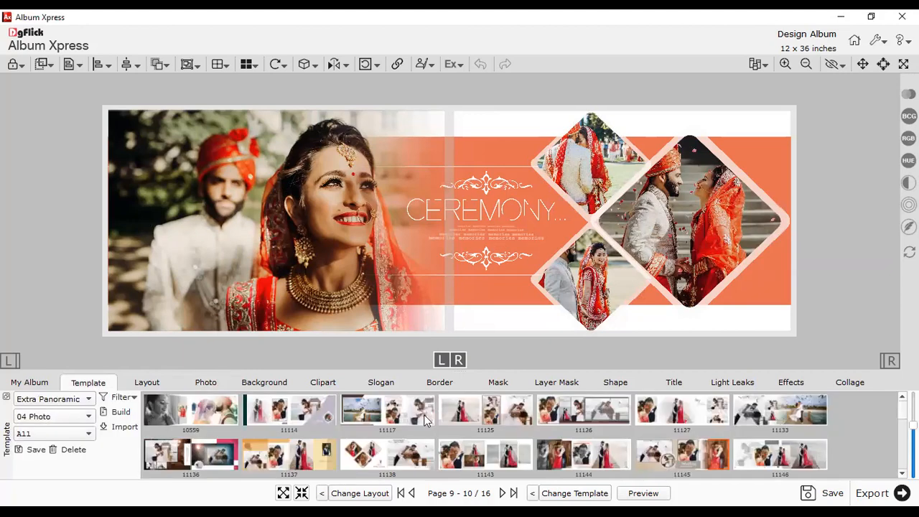
scroll(435, 418, down, 5)
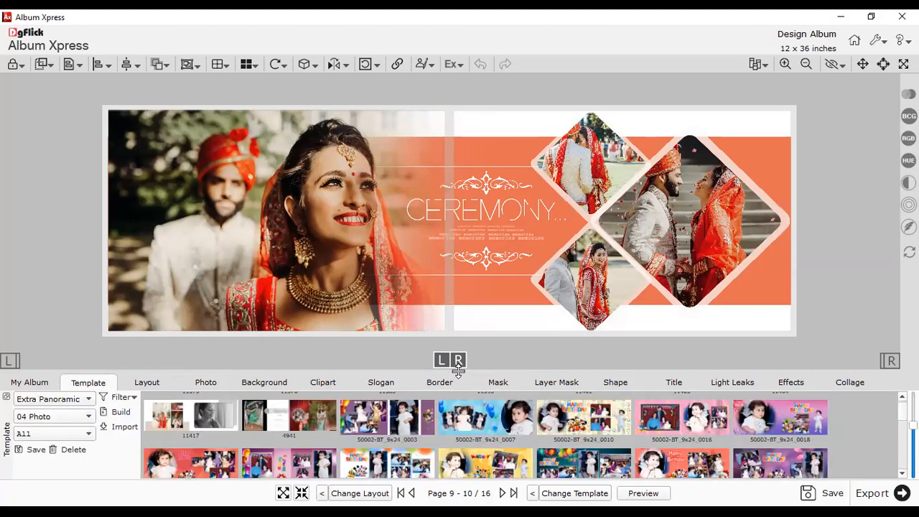
drag(458, 368, 489, 206)
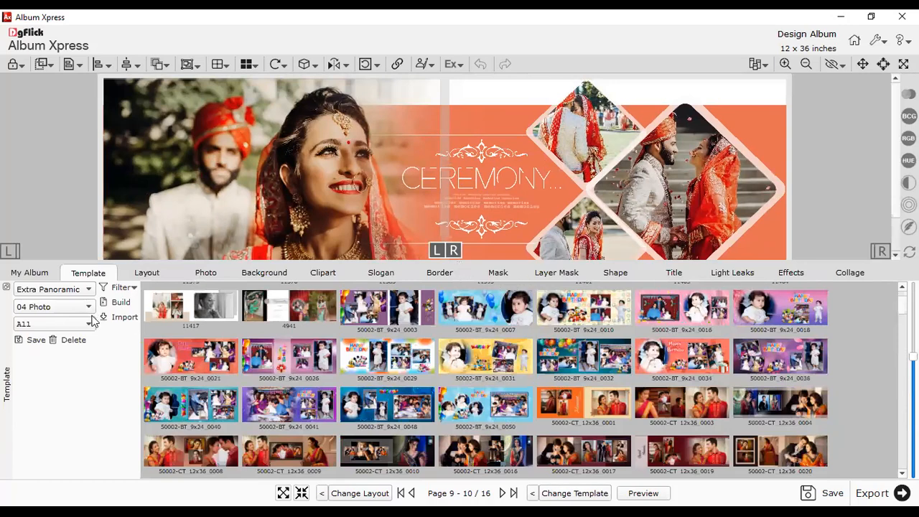
key(space)
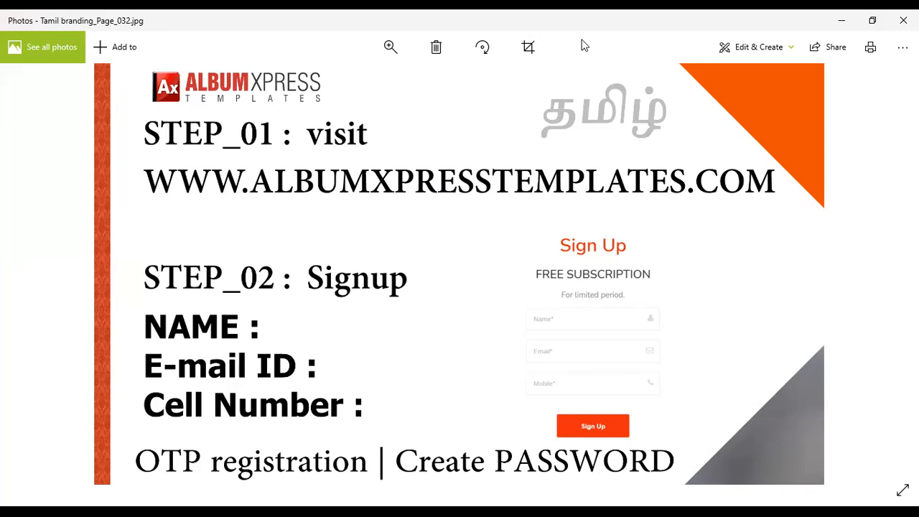
- Switch from the Photos slide to Chrome and select the current web address
key(alt+Tab)
drag(300, 44, 37, 51)
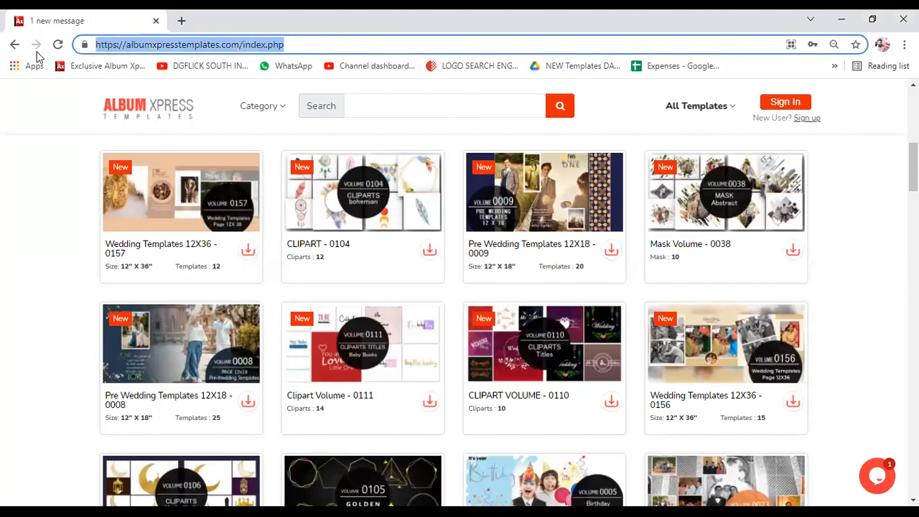
text(www.albumxpre)
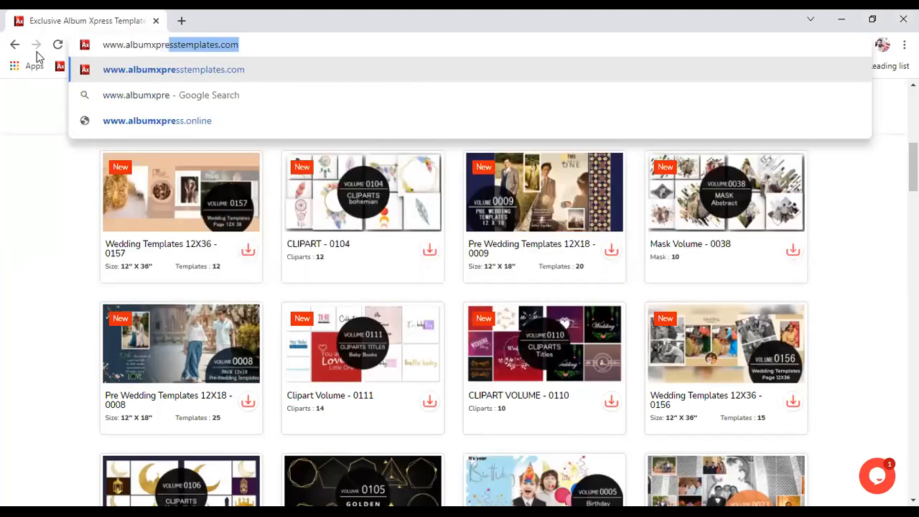
text(ss)
key(Right)
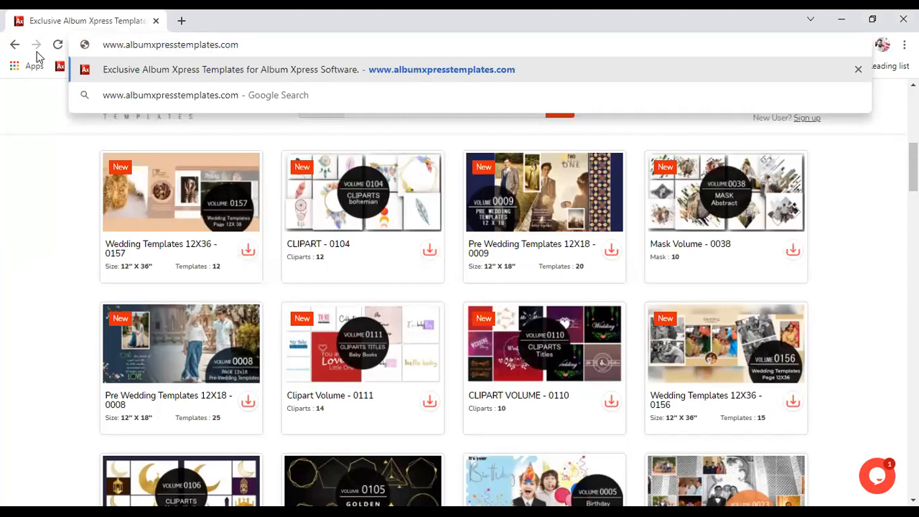
key(Return)
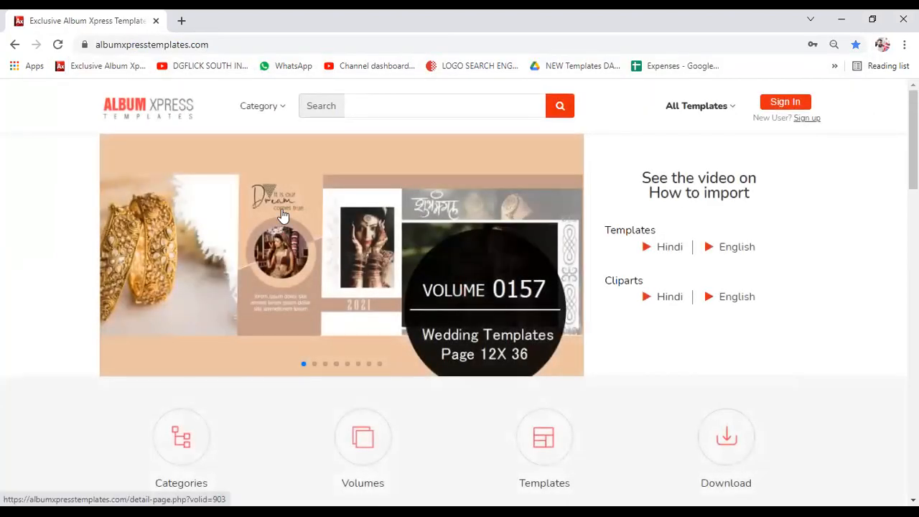
- Scroll the template volume grid and load more volumes
scroll(283, 244, down, 4)
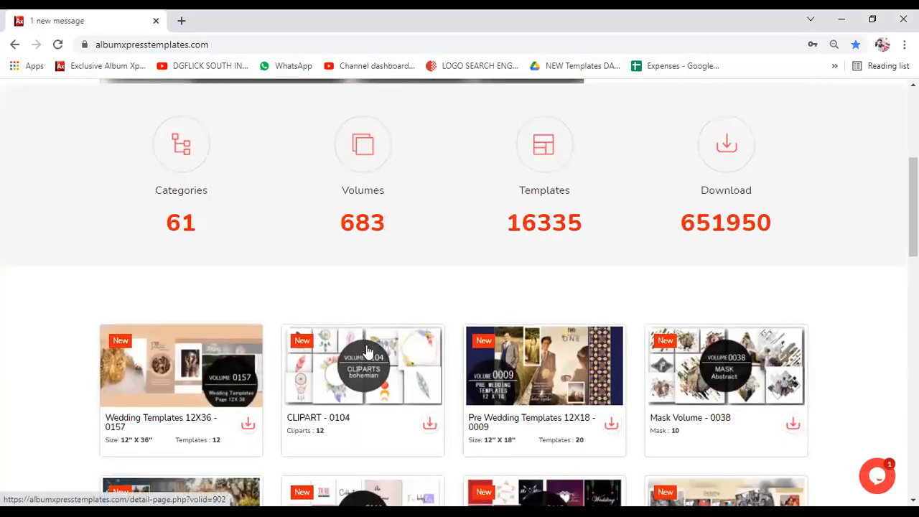
scroll(282, 344, down, 2)
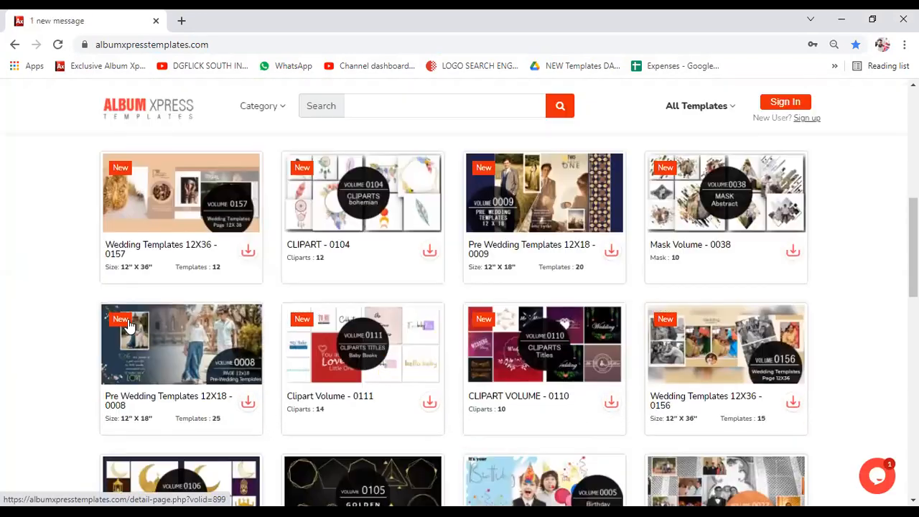
scroll(655, 337, down, 1)
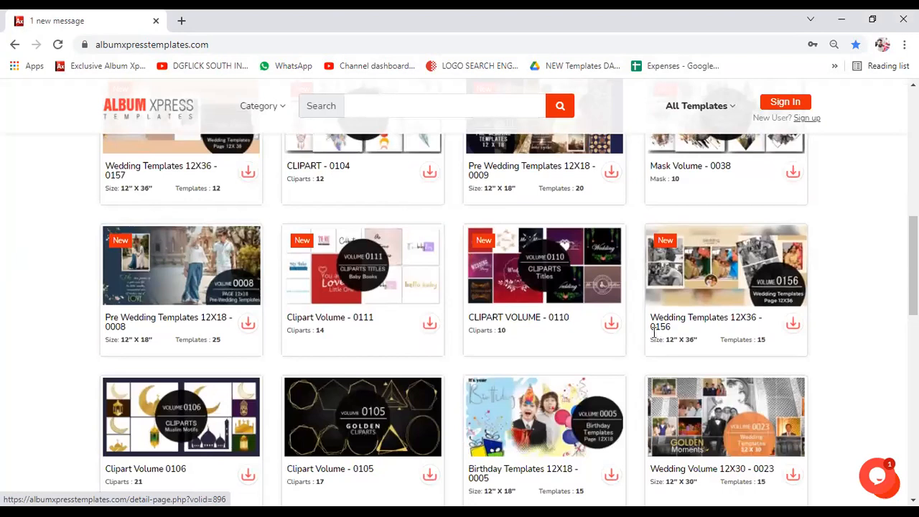
scroll(645, 332, down, 5)
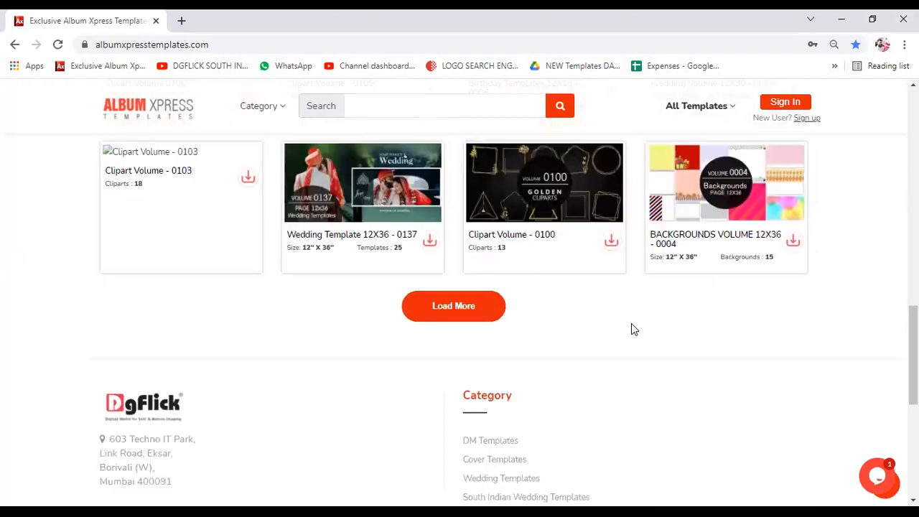
click(478, 304)
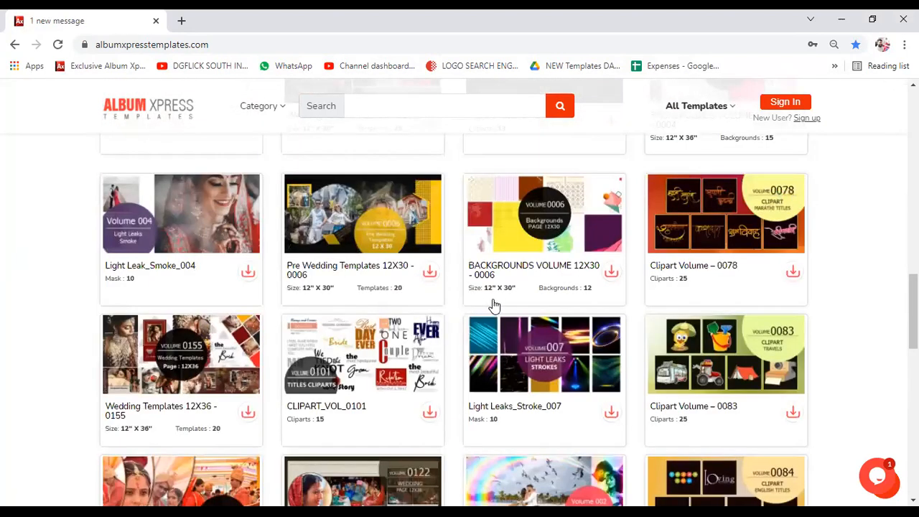
scroll(518, 303, down, 6)
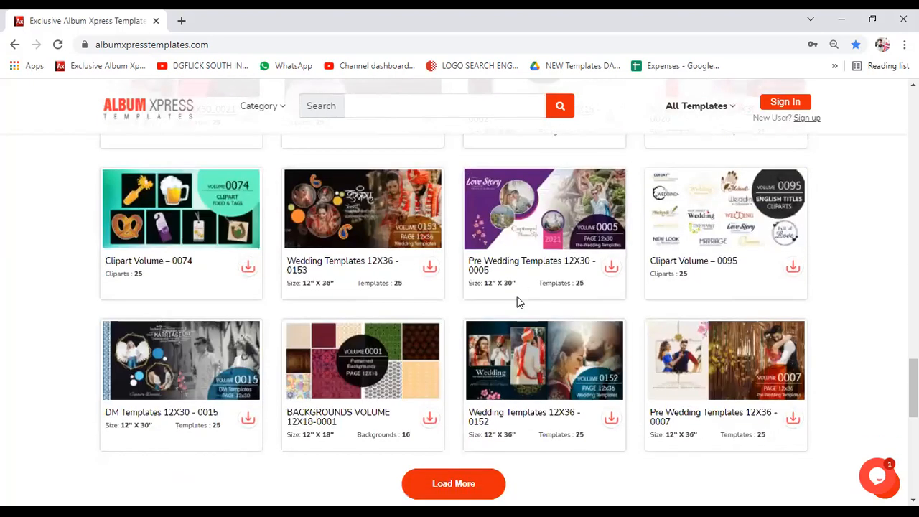
scroll(518, 303, up, 1)
scroll(518, 303, up, 8)
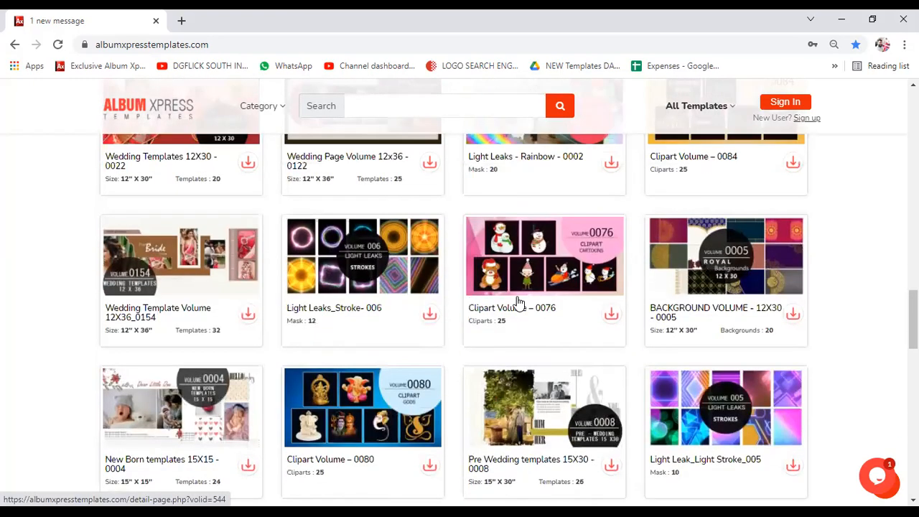
scroll(519, 302, up, 5)
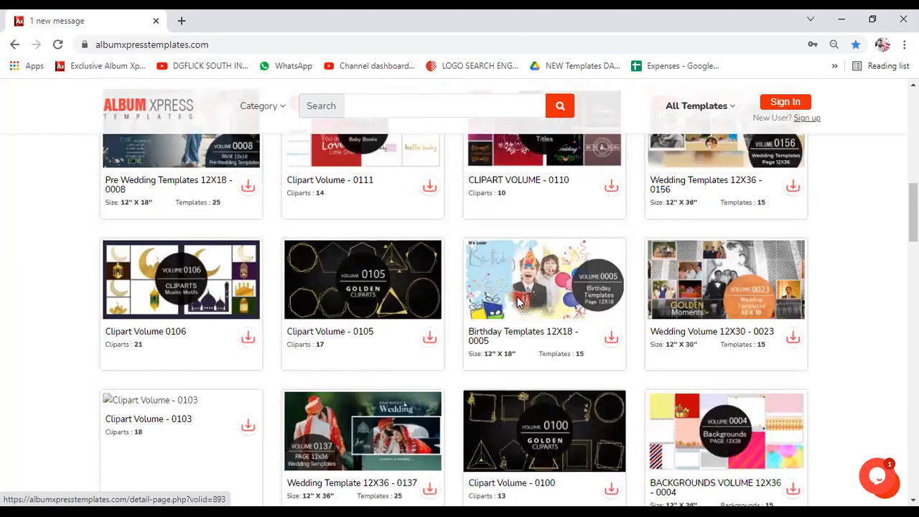
- Open the Birthday Templates 12X18 - 0005 volume and scroll through its page
click(518, 301)
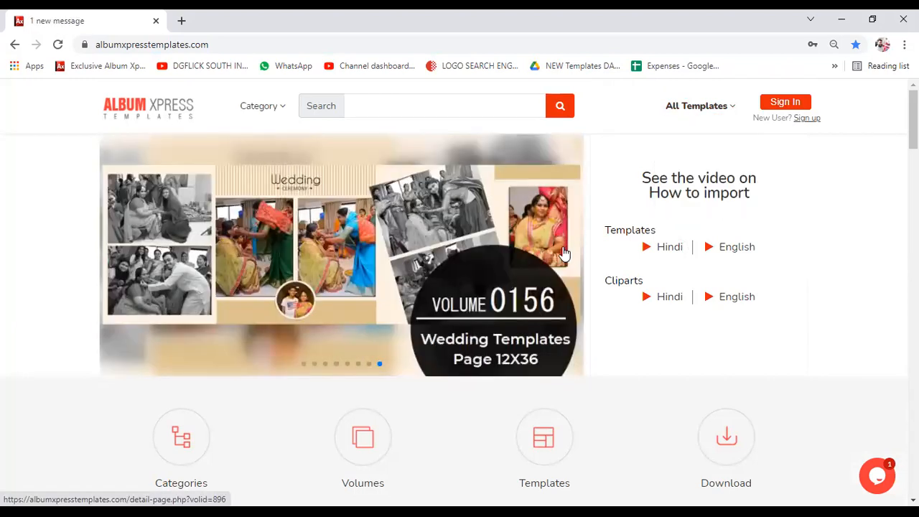
scroll(567, 255, down, 1)
scroll(177, 380, down, 2)
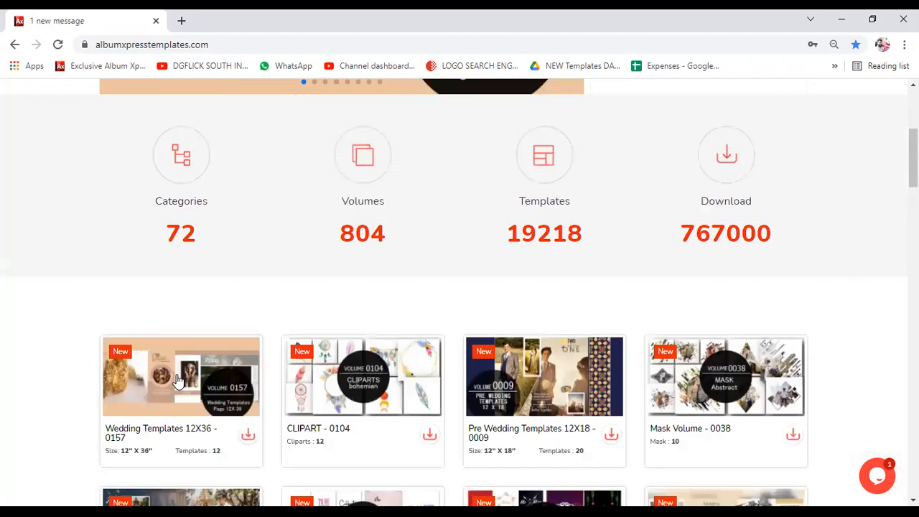
scroll(154, 395, down, 1)
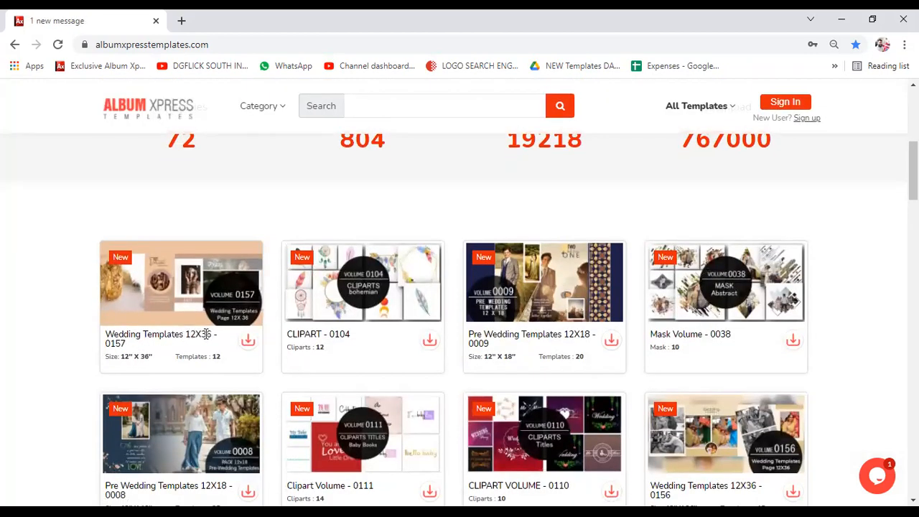
click(173, 309)
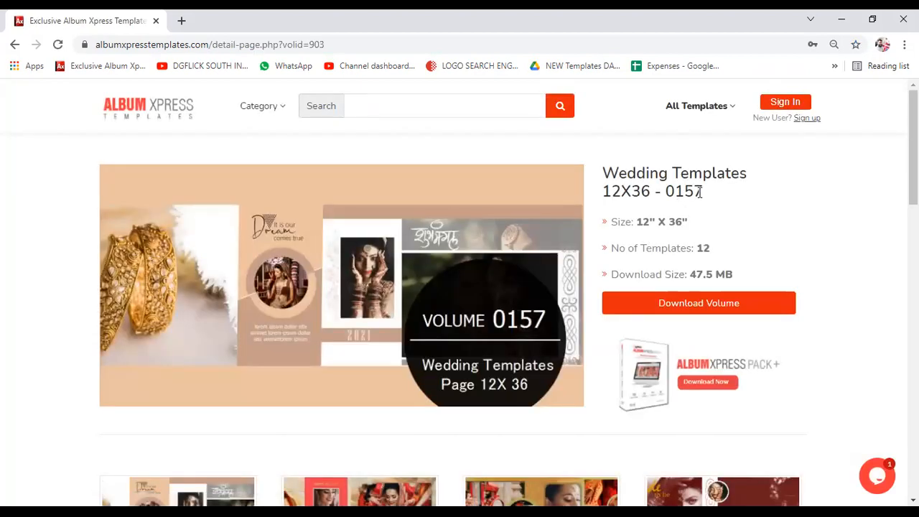
scroll(699, 193, down, 2)
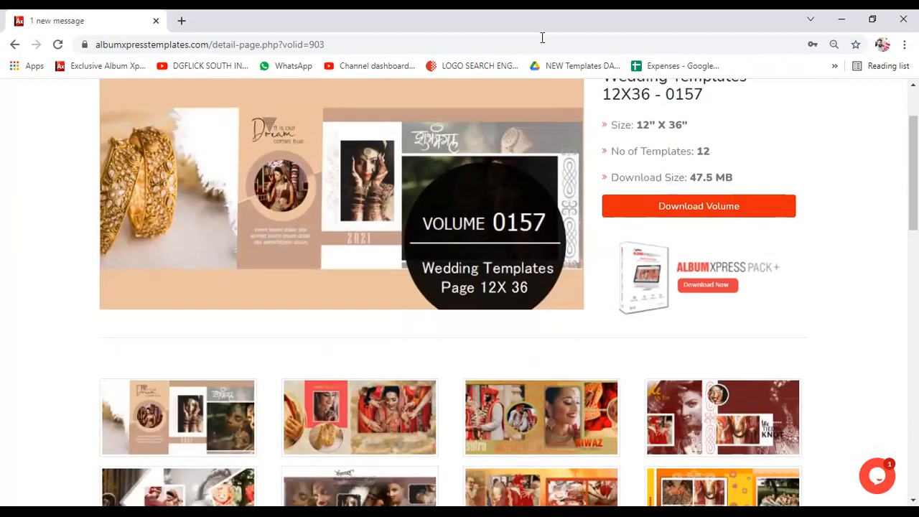
scroll(393, 232, down, 4)
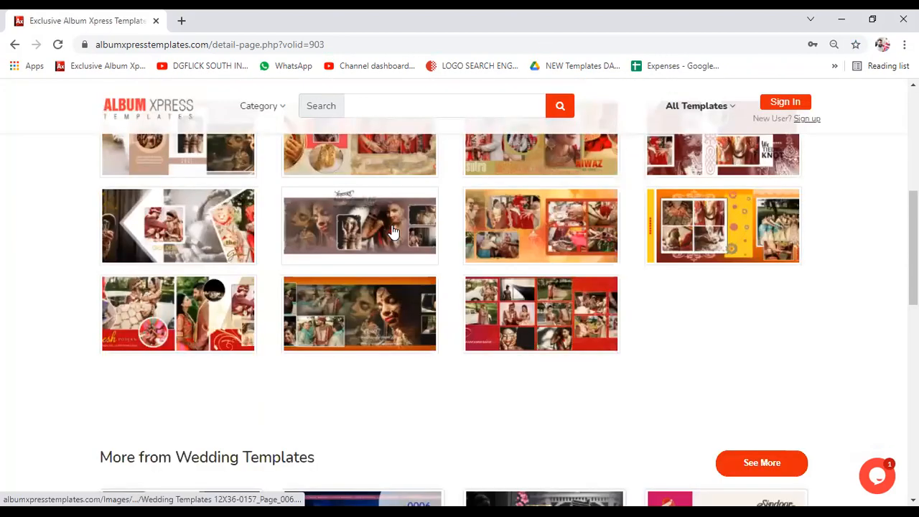
scroll(188, 256, up, 2)
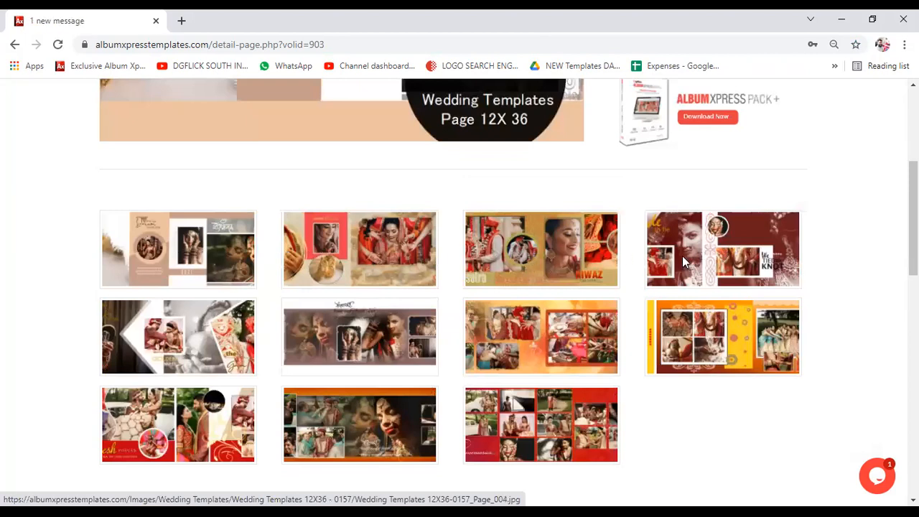
scroll(664, 292, up, 3)
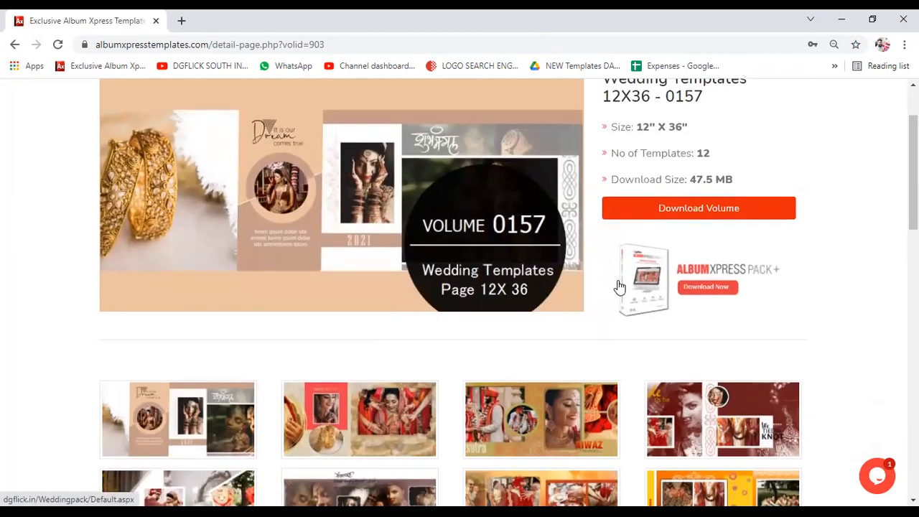
scroll(502, 251, down, 1)
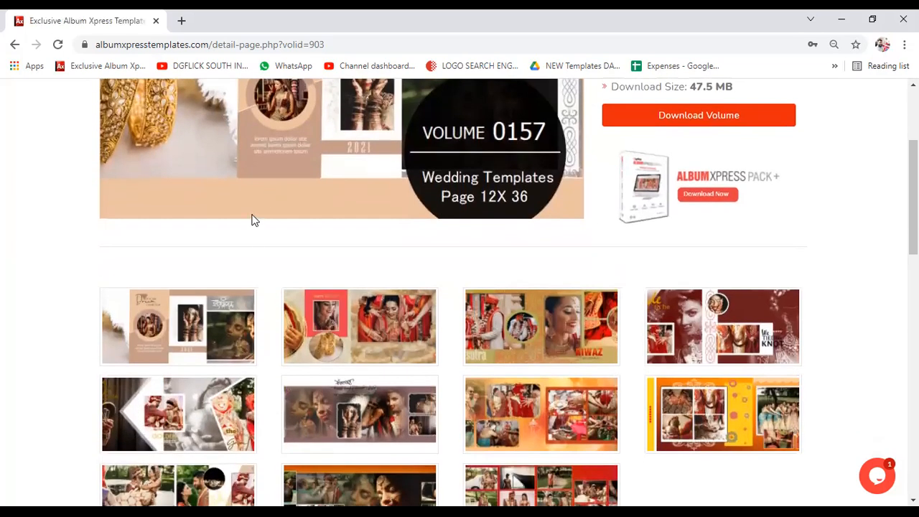
scroll(400, 179, up, 3)
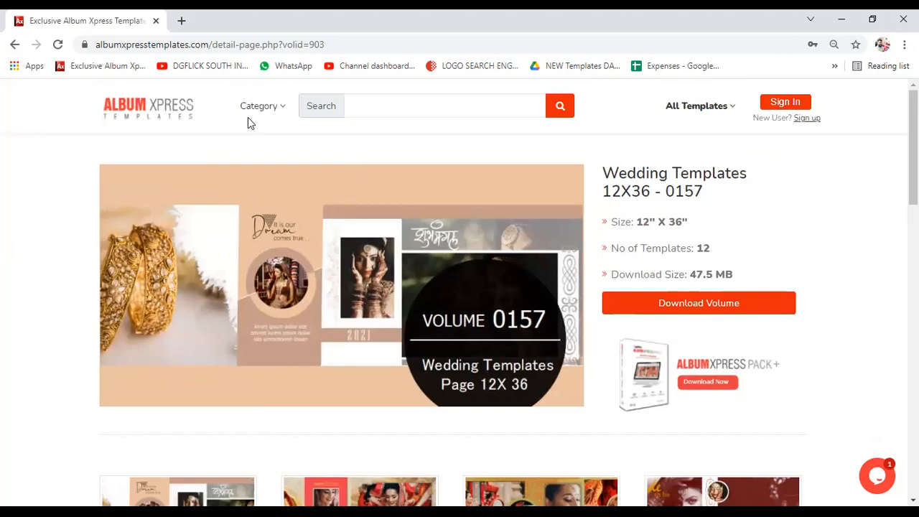
- Go back from the Wedding Templates 12X36 - 0157 volume to the albumxpresstemplates.com home page
click(14, 45)
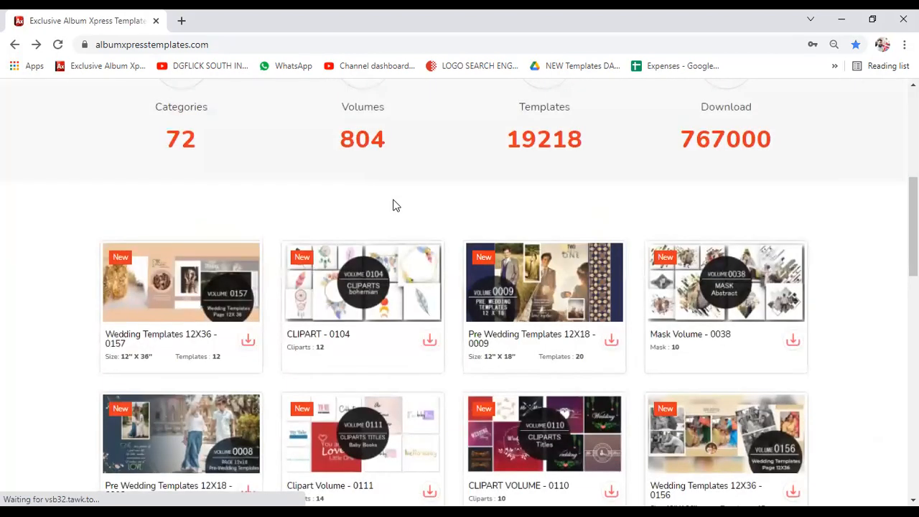
scroll(397, 209, down, 1)
scroll(399, 210, up, 6)
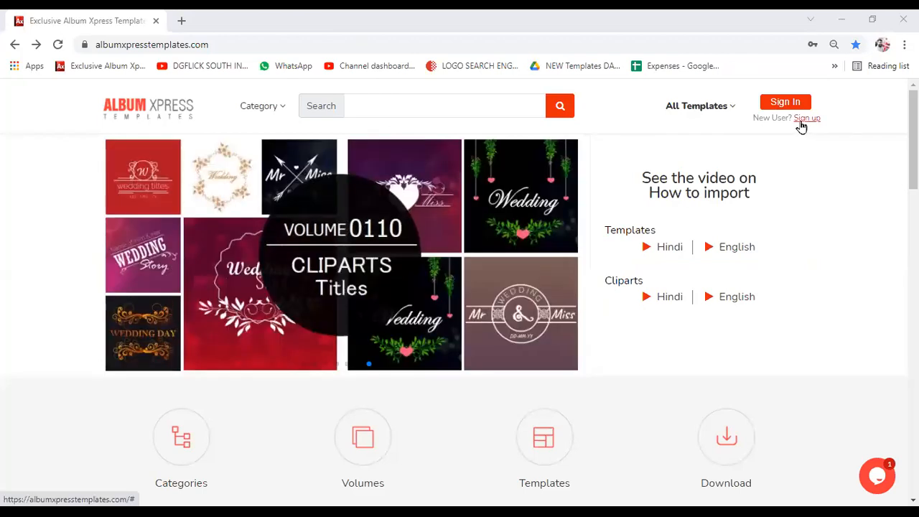
- Open the free-subscription Sign up form and check its name, e-mail and mobile fields
click(802, 119)
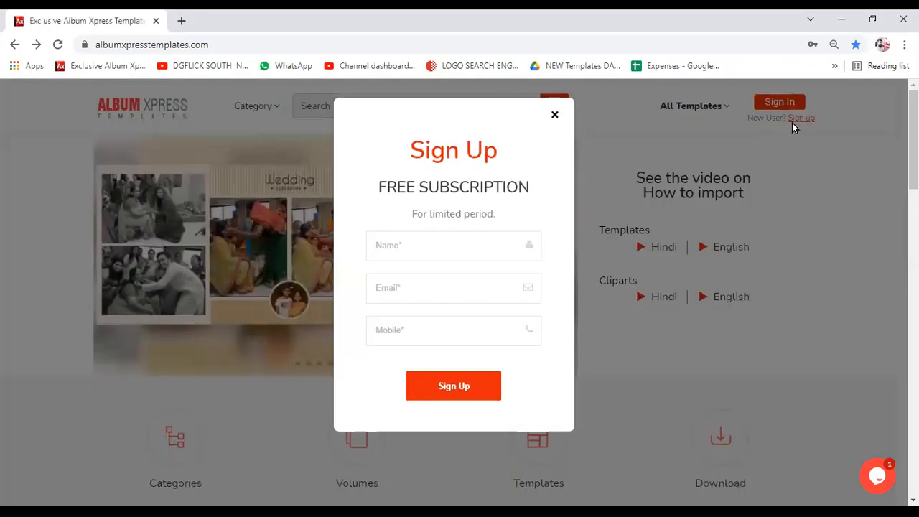
click(440, 244)
click(431, 288)
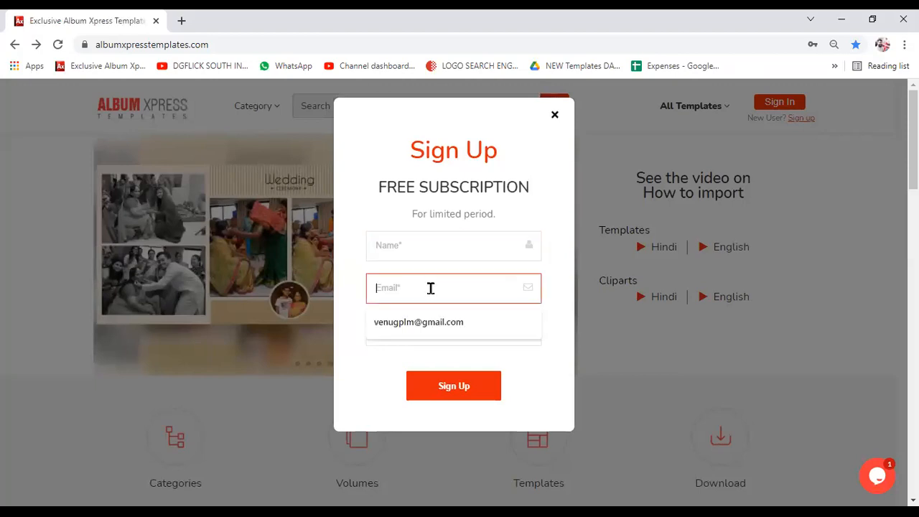
click(383, 334)
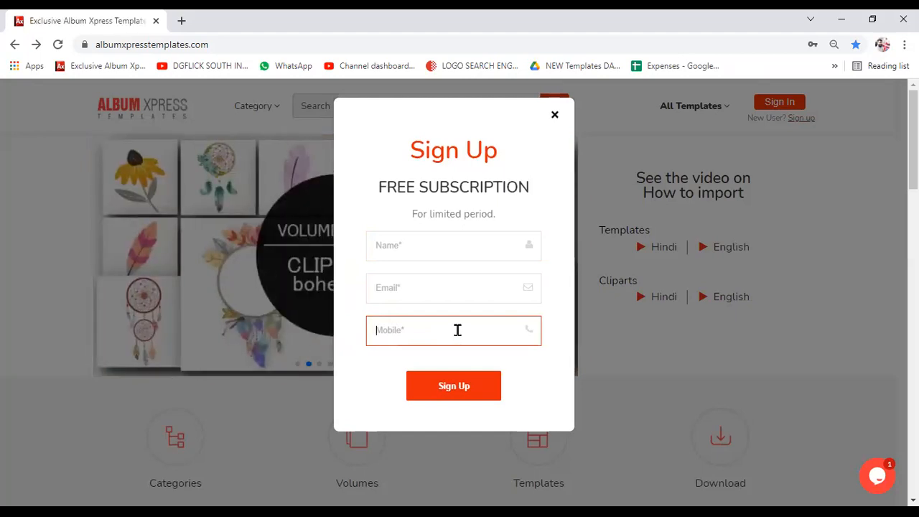
click(400, 244)
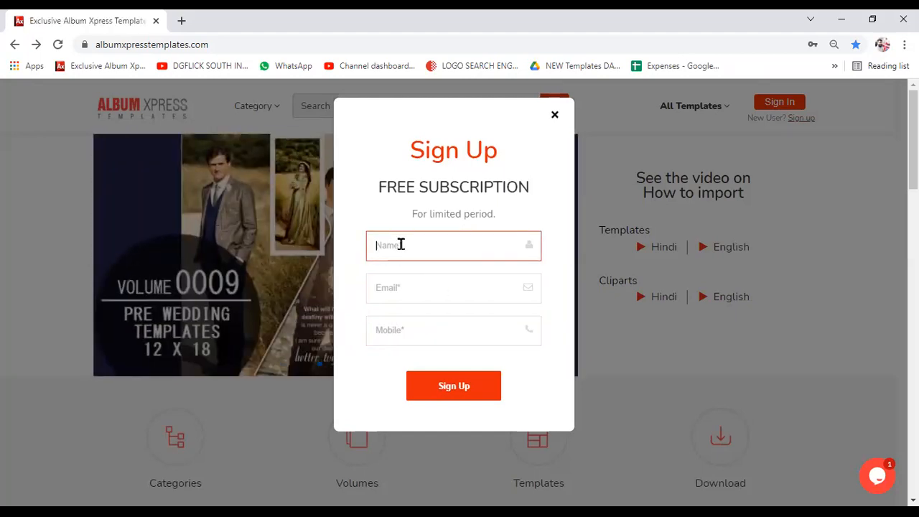
- Enter a name, e-mail address and mobile number, then submit the Sign Up form
text(RAJU)
key(BackSpace)
key(BackSpace)
text(AJU)
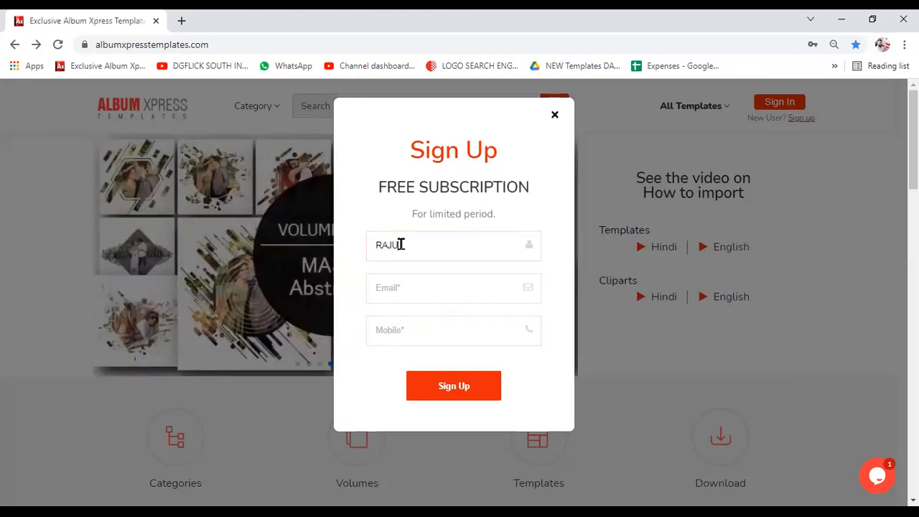
key(Tab)
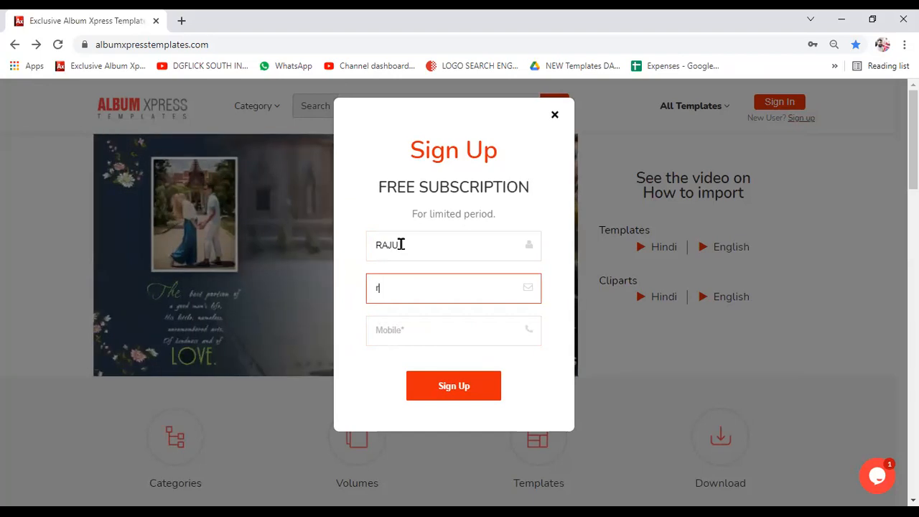
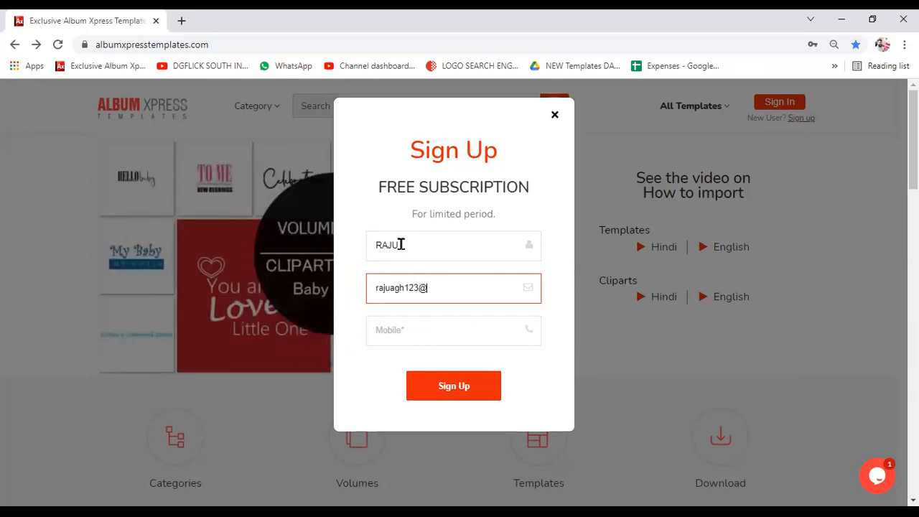
click(400, 326)
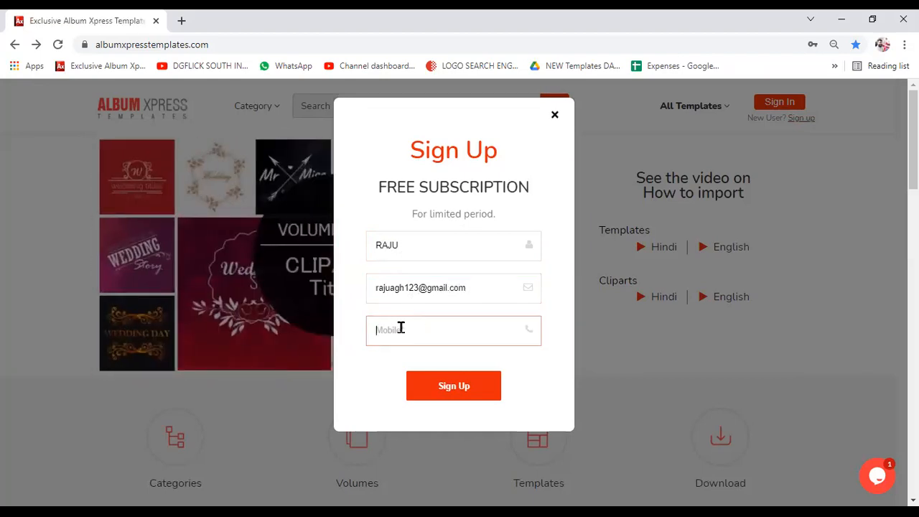
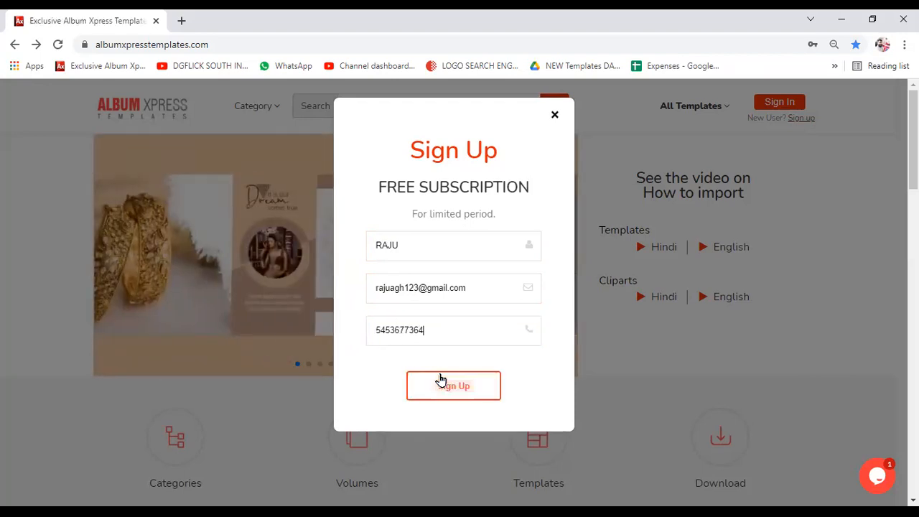
click(441, 379)
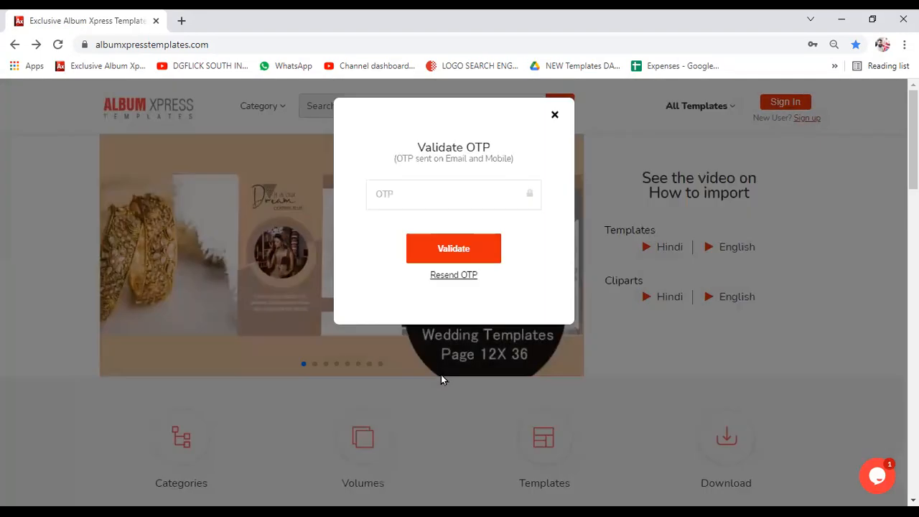
- Close the Validate OTP dialog without entering a code
click(406, 205)
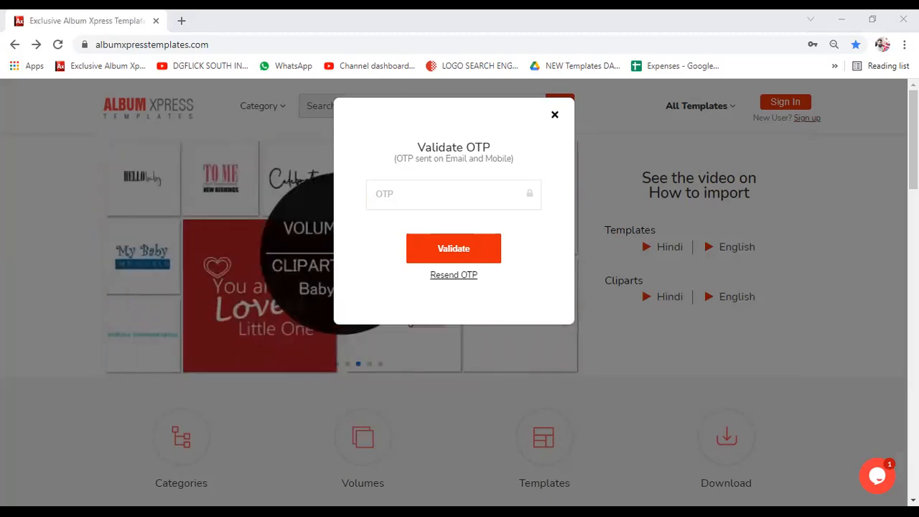
key(alt+Tab)
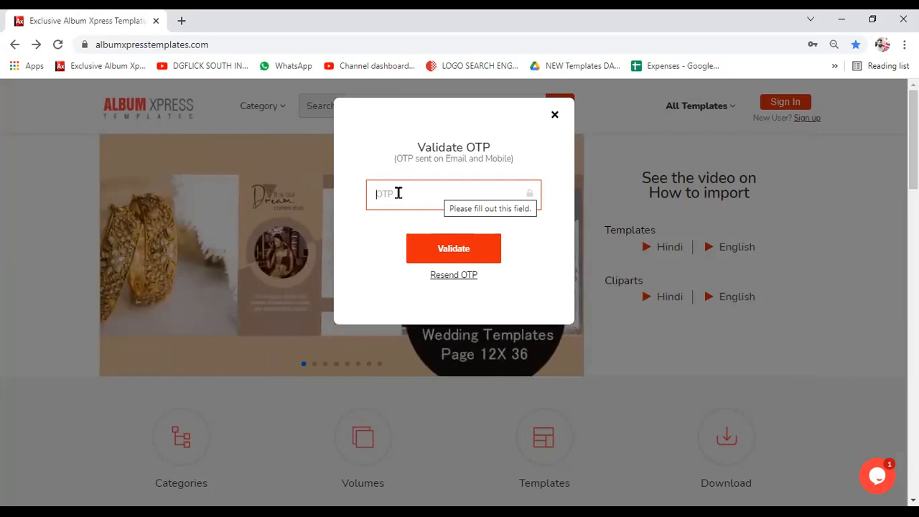
click(553, 115)
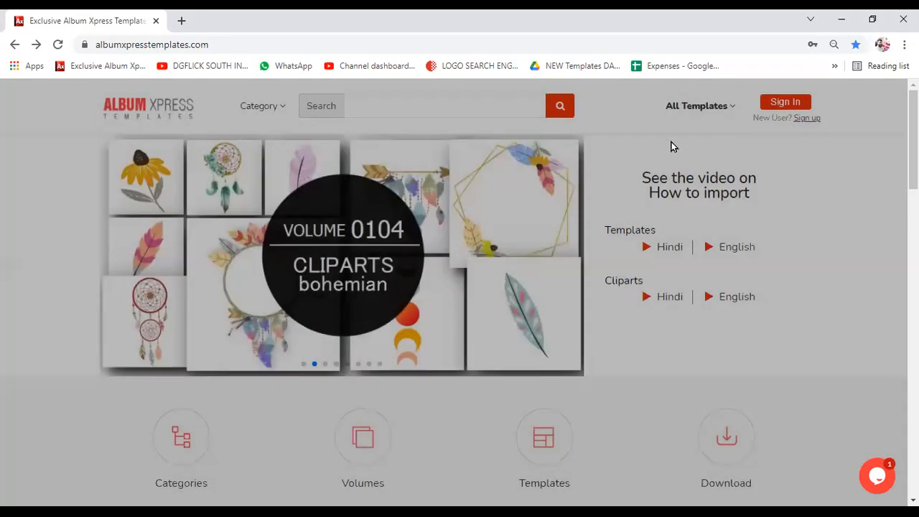
- Reopen the Sign up form and select the retained name, e-mail and mobile entries
click(797, 119)
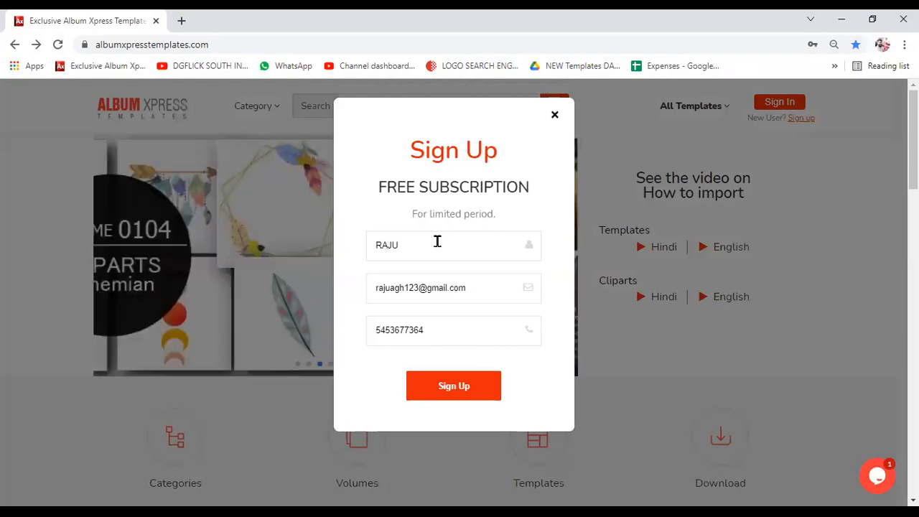
drag(437, 241, 377, 239)
drag(475, 293, 375, 296)
drag(426, 336, 361, 333)
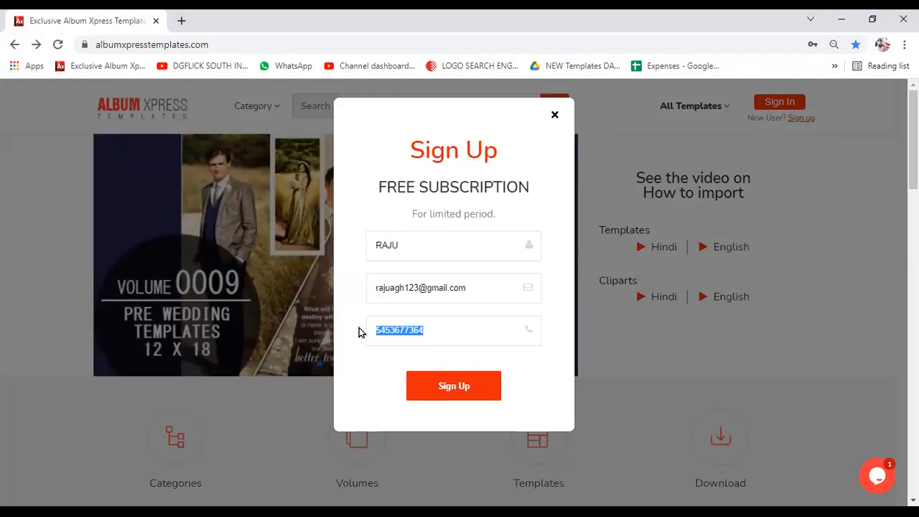
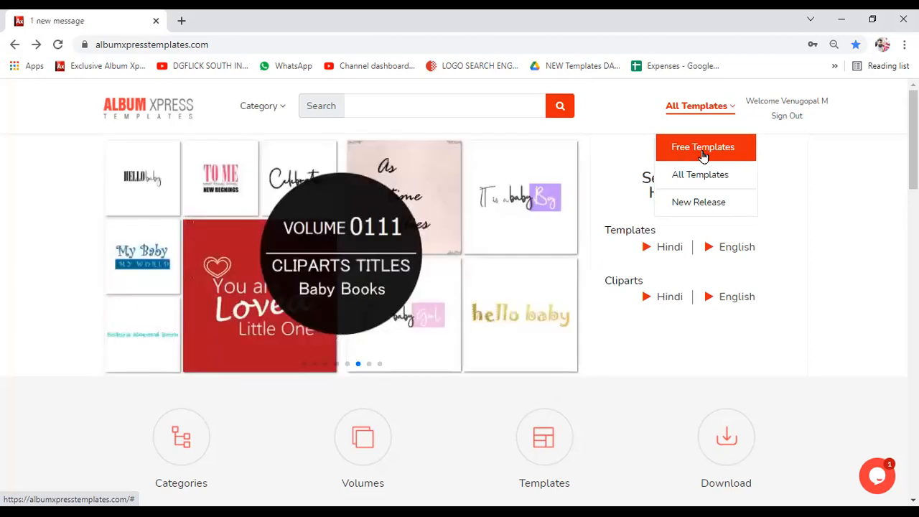
- Filter the templates catalogue to show only the free template volumes
click(702, 151)
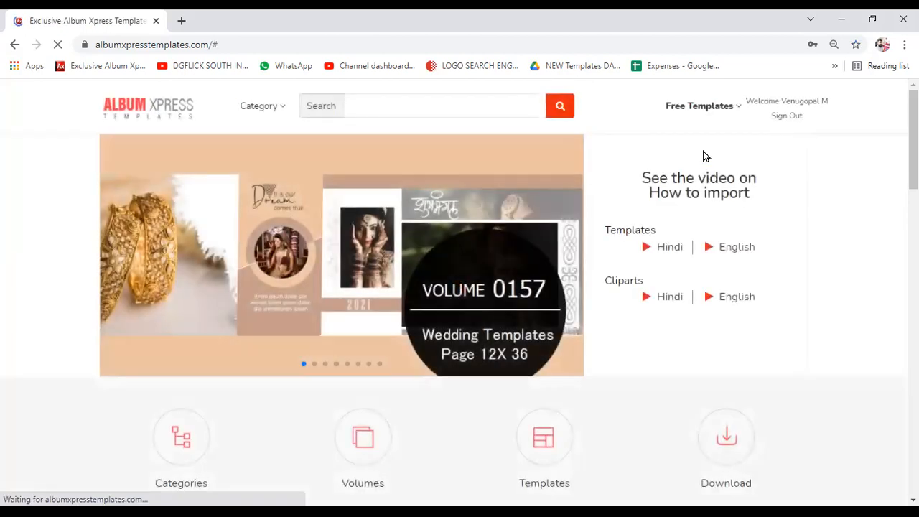
scroll(696, 166, down, 5)
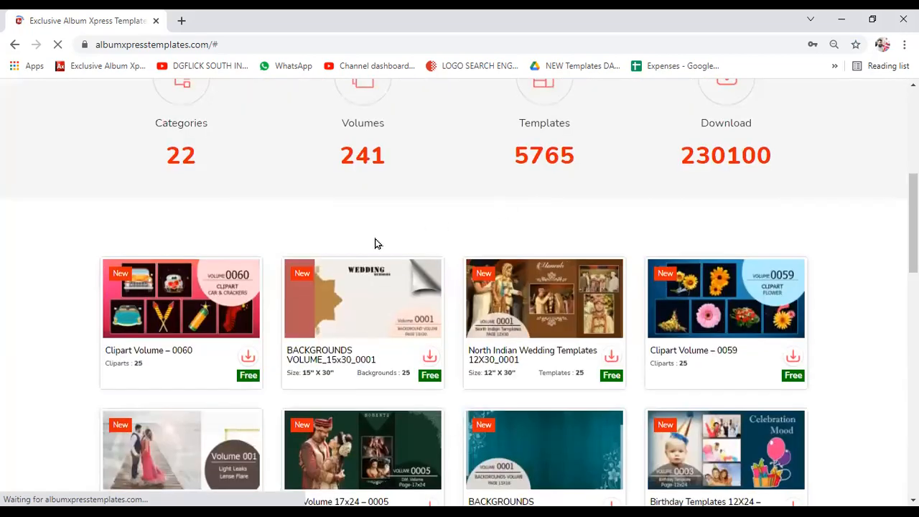
scroll(505, 317, down, 6)
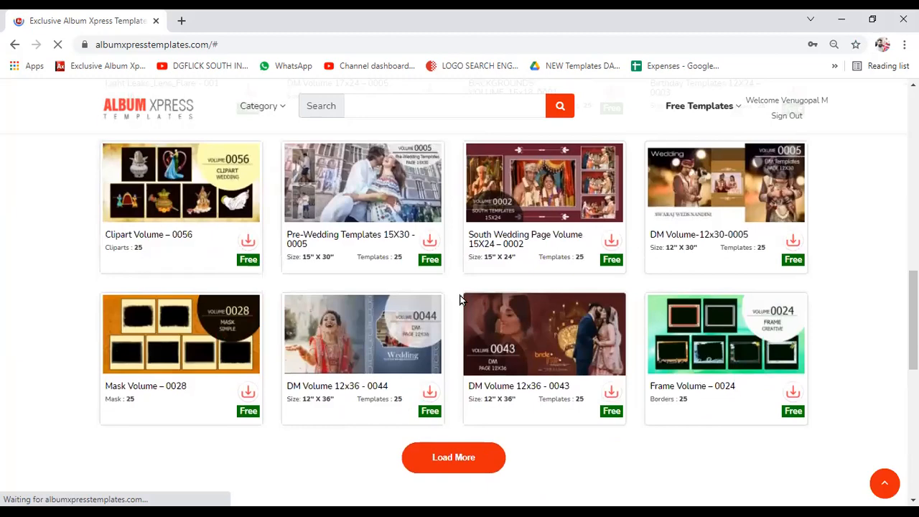
- Load more template volume cards and scroll through the free catalogue
click(478, 467)
scroll(481, 404, down, 5)
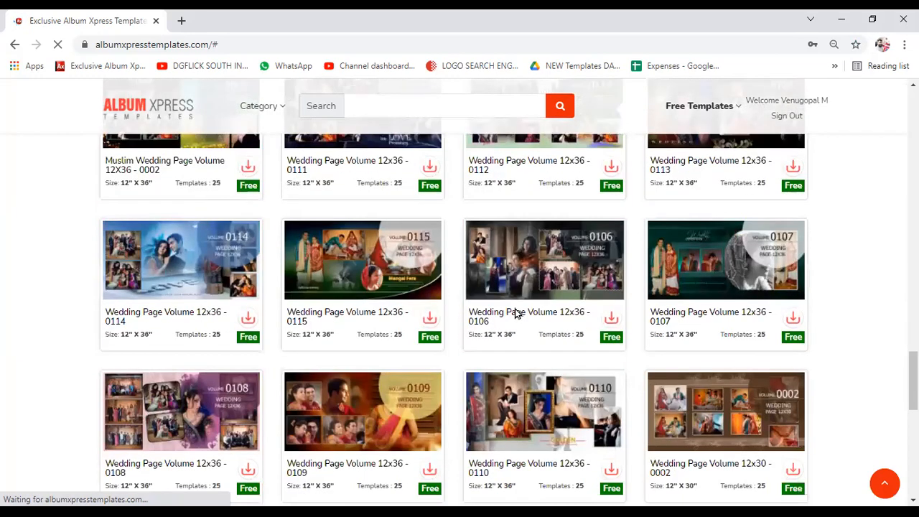
scroll(515, 313, down, 1)
scroll(515, 313, up, 20)
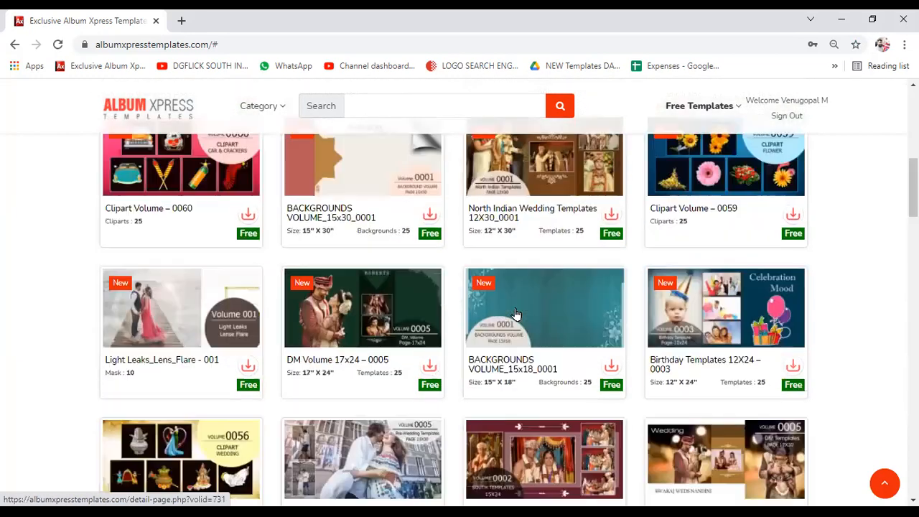
scroll(516, 313, up, 5)
scroll(370, 299, down, 3)
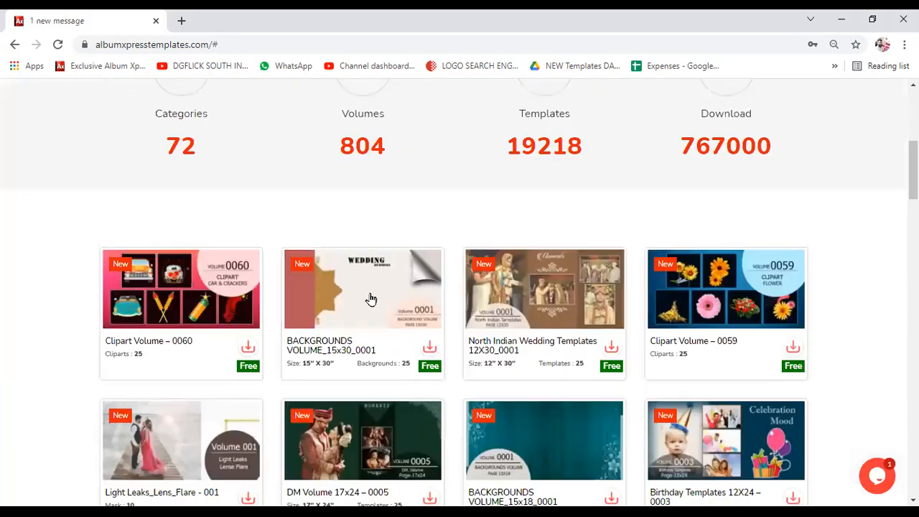
scroll(371, 299, down, 1)
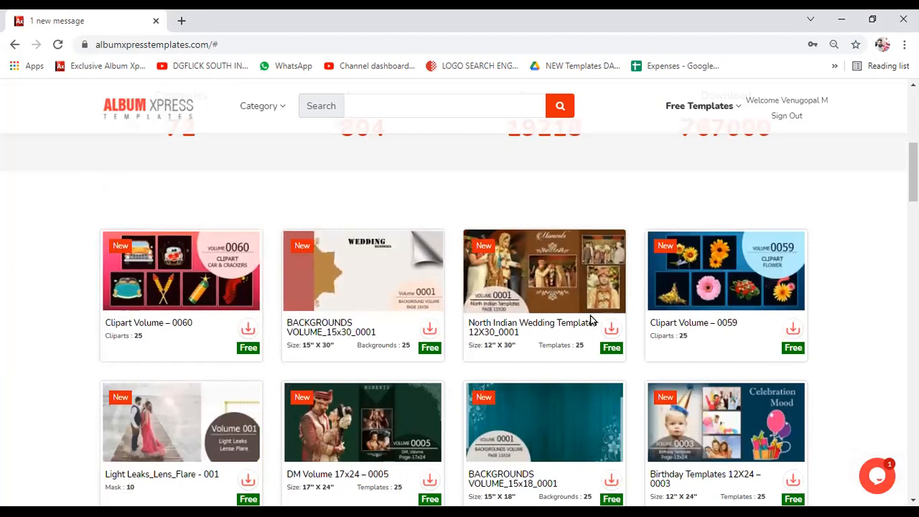
scroll(590, 312, up, 5)
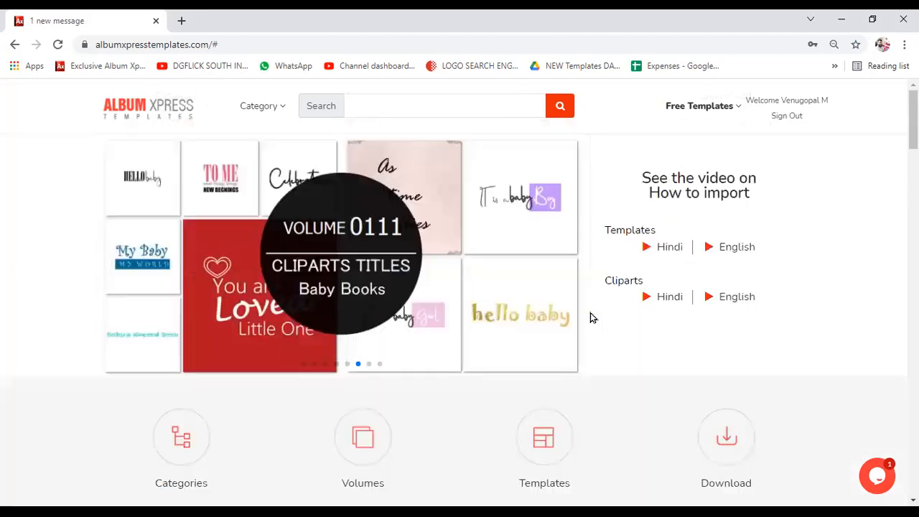
scroll(590, 316, down, 4)
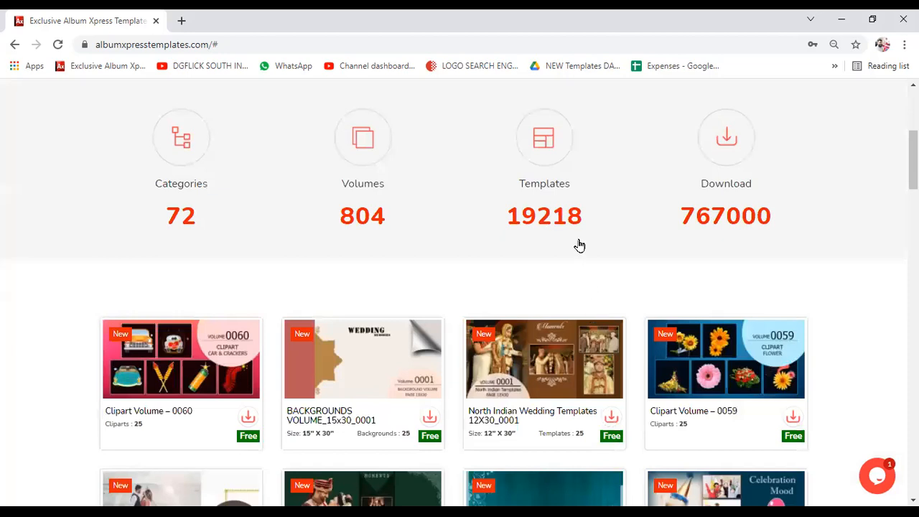
scroll(579, 245, up, 4)
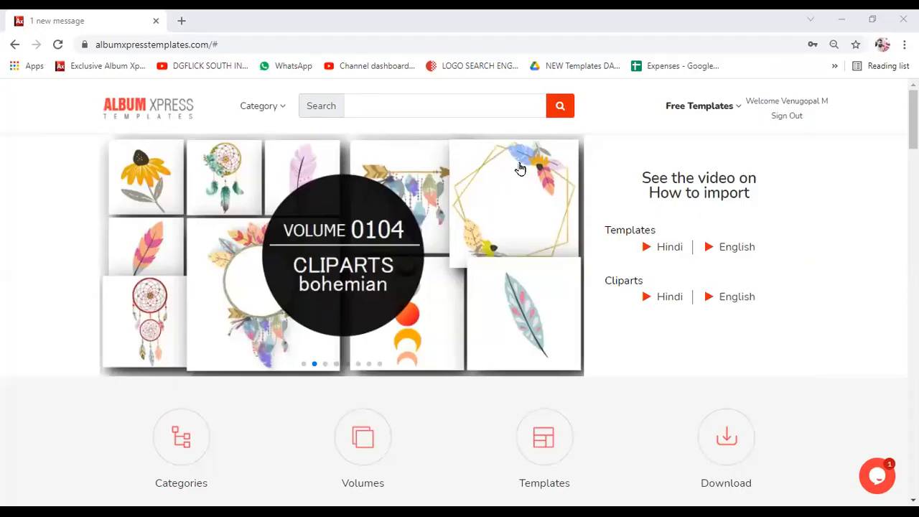
mouse_move(689, 112)
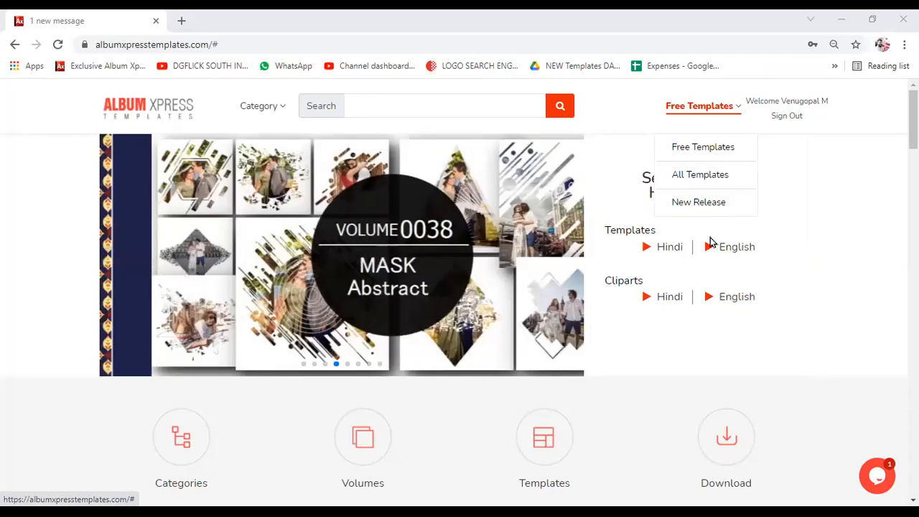
scroll(642, 322, down, 4)
scroll(641, 322, up, 4)
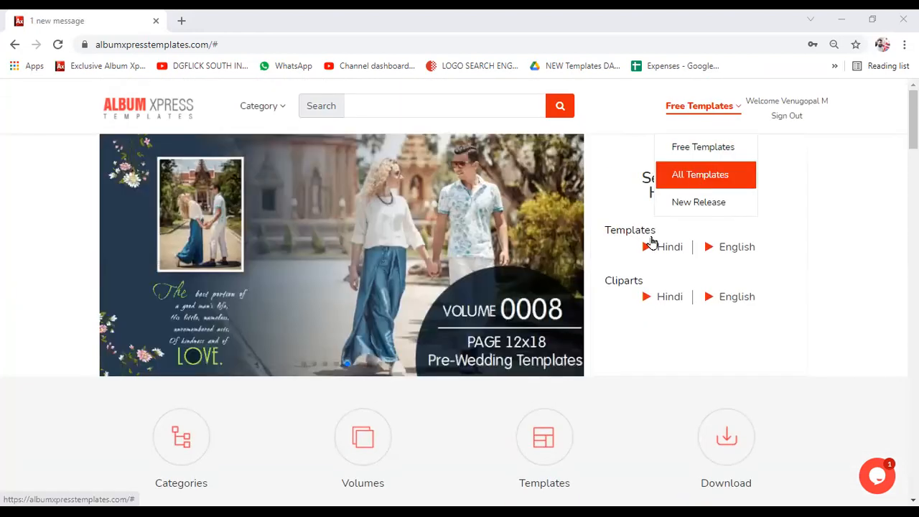
scroll(603, 267, down, 5)
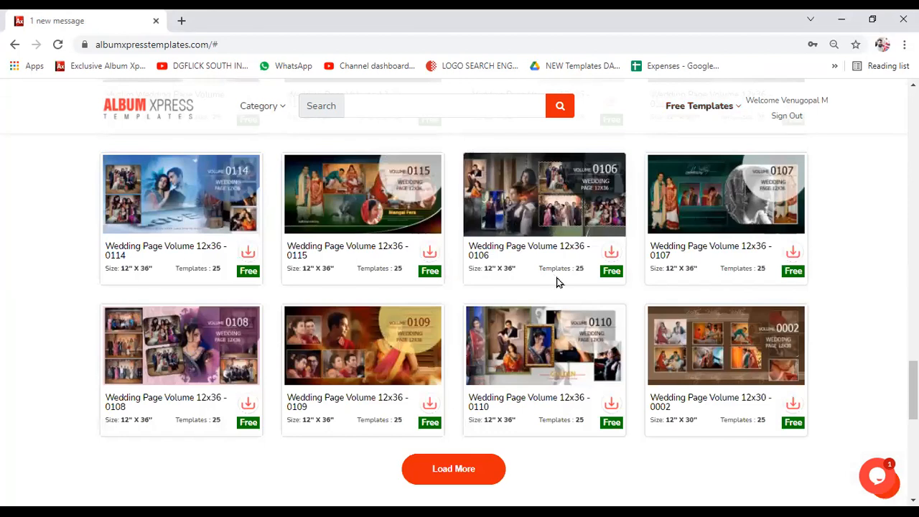
scroll(557, 281, up, 5)
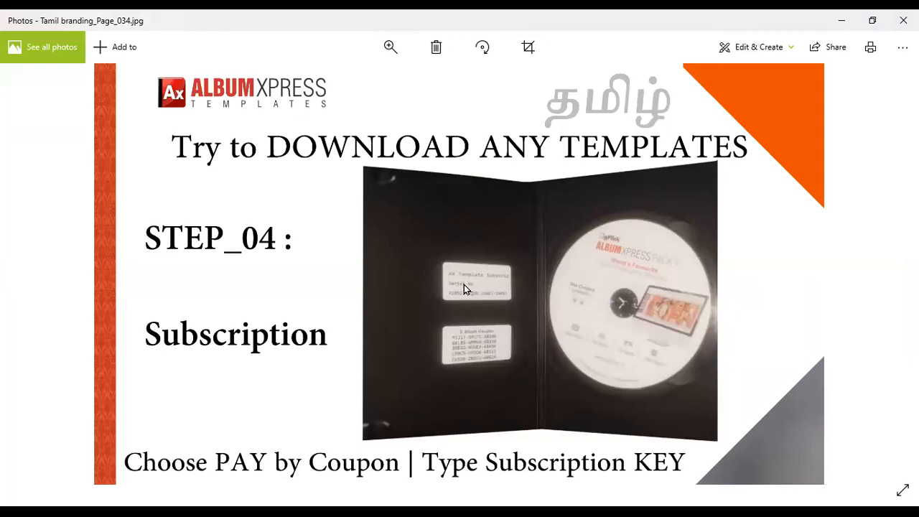
- Zoom in on the subscription serial-number card in the photo, then zoom back out
scroll(464, 284, up, 3)
drag(536, 332, 427, 264)
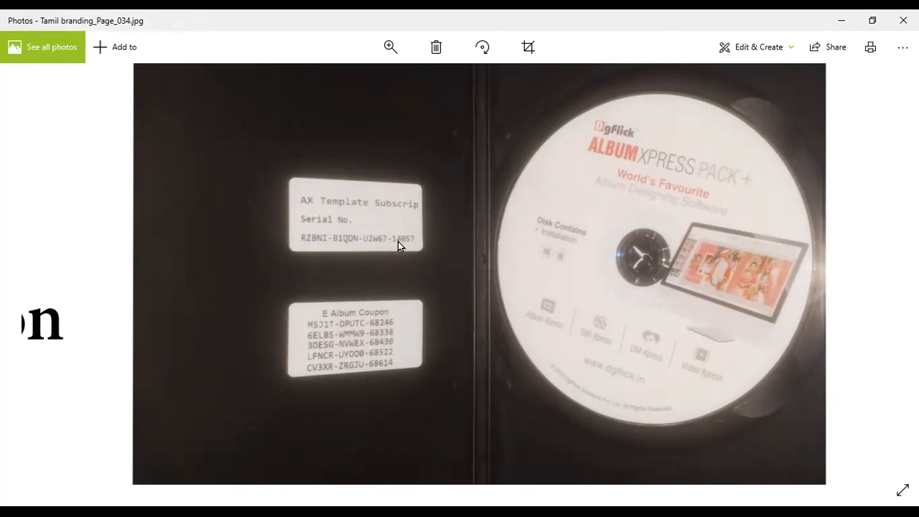
scroll(398, 241, down, 5)
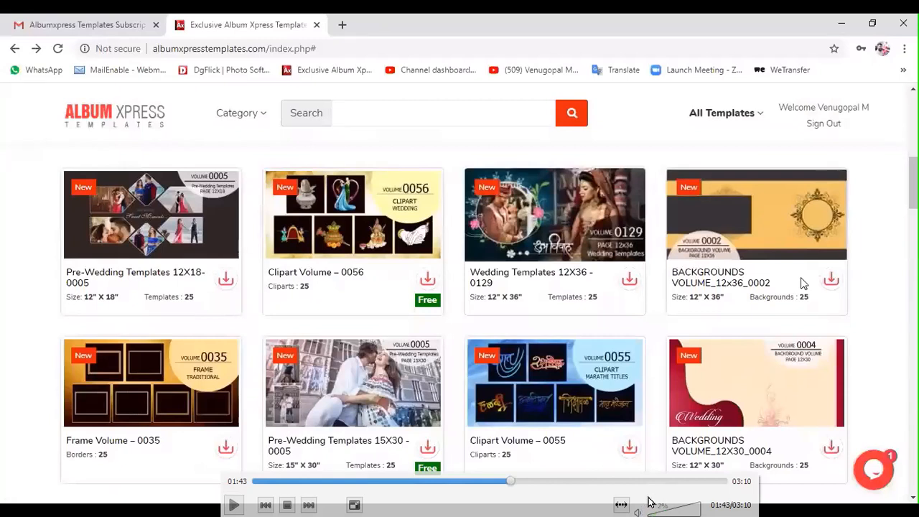
- Resume the tutorial and request the Wedding Templates 12X36 - 0129 volume download
key(space)
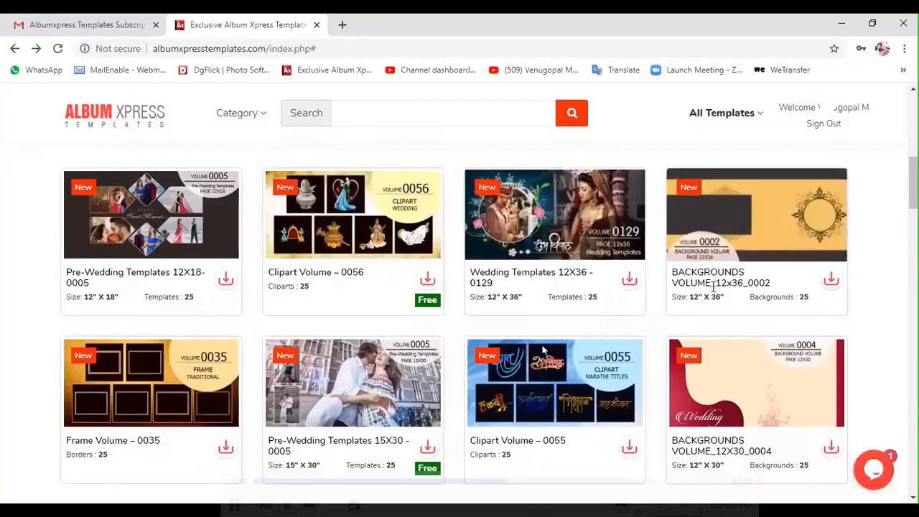
click(629, 280)
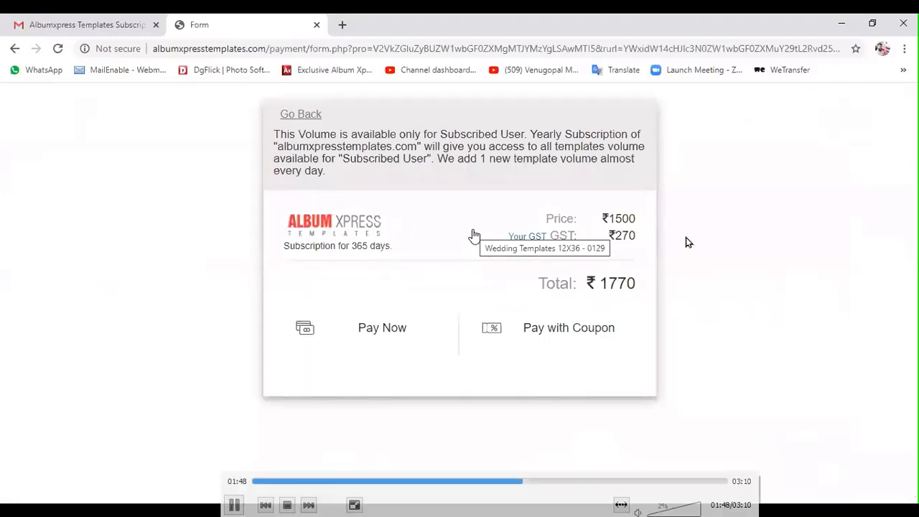
- Pause on the payment form and skip ahead to the coupon code step
key(space)
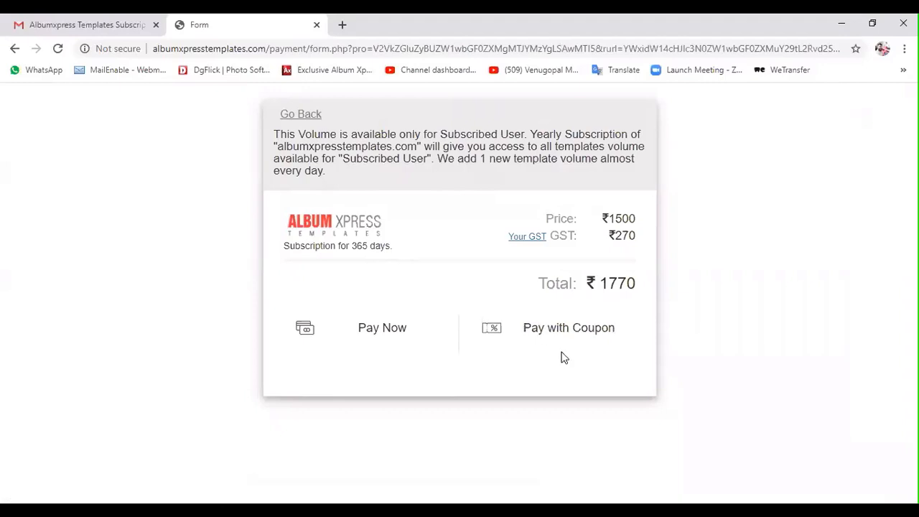
drag(608, 284, 637, 289)
click(637, 290)
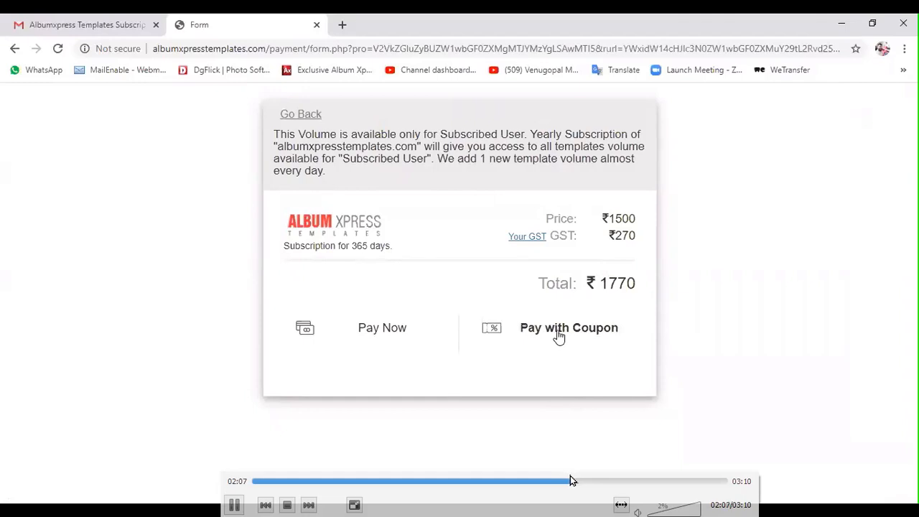
click(581, 481)
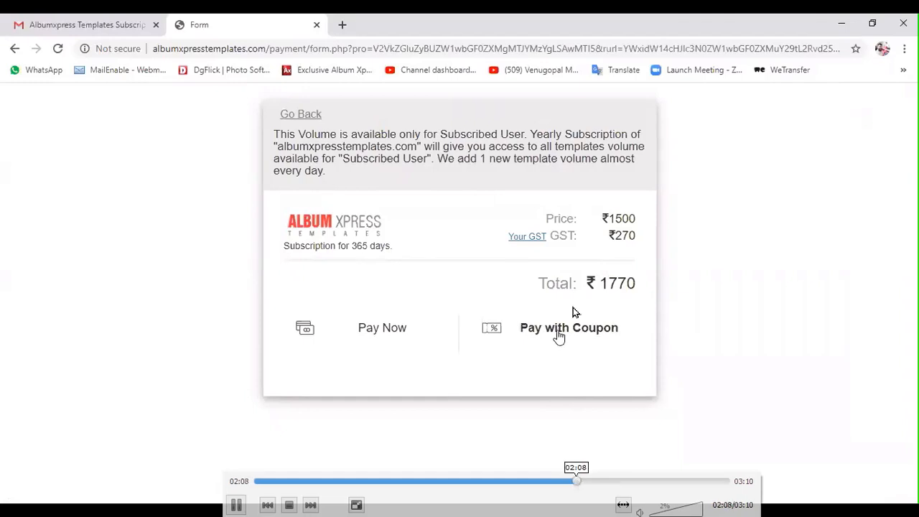
click(571, 304)
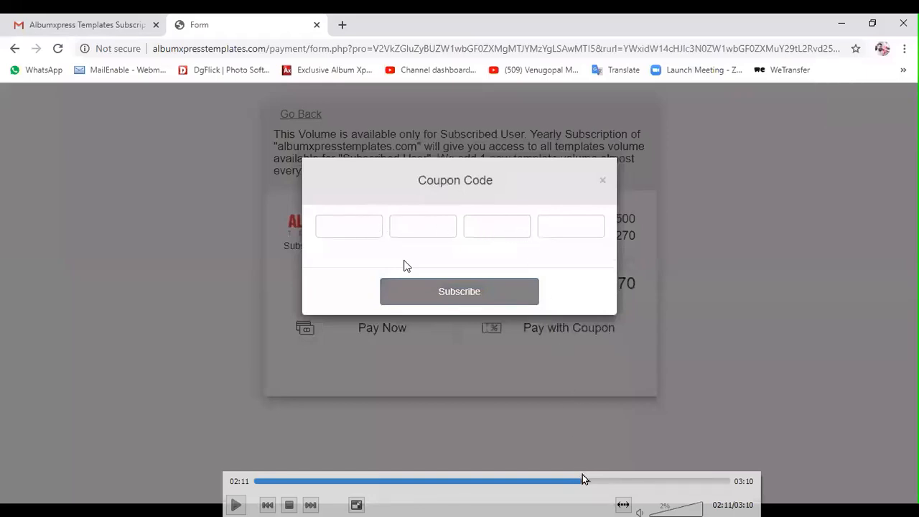
- Resume and skip forward to the Gmail subscription confirmation e-mail, pausing there
click(602, 429)
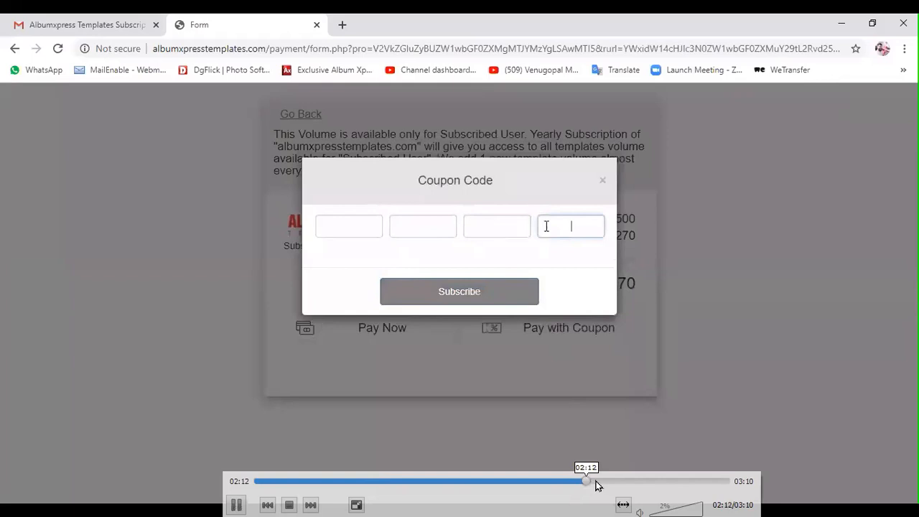
click(596, 481)
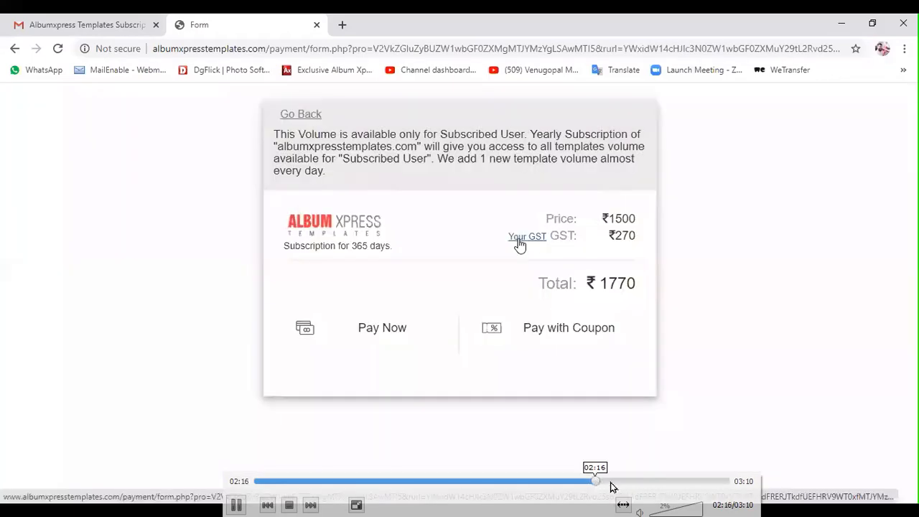
click(610, 483)
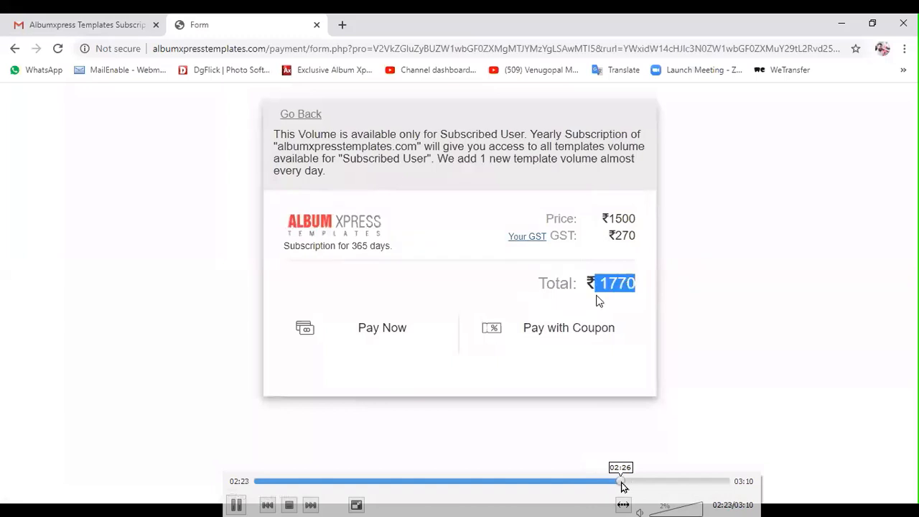
click(622, 482)
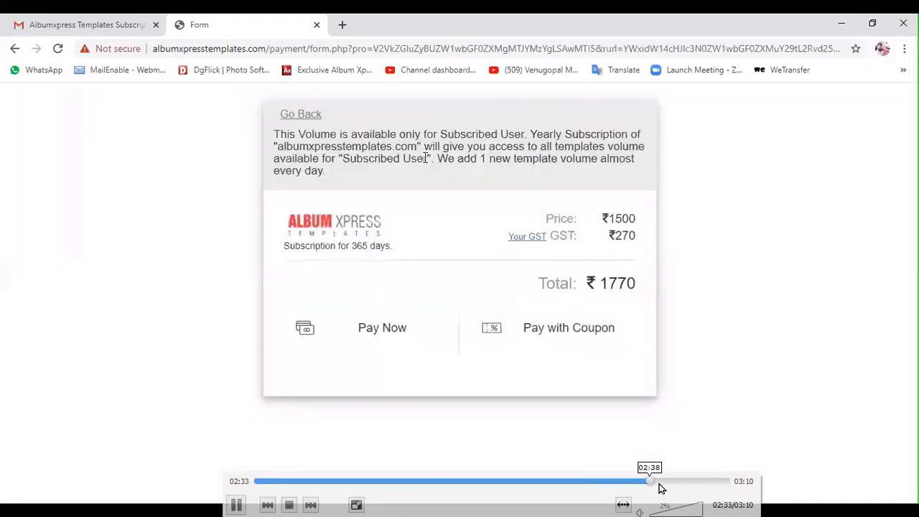
key(space)
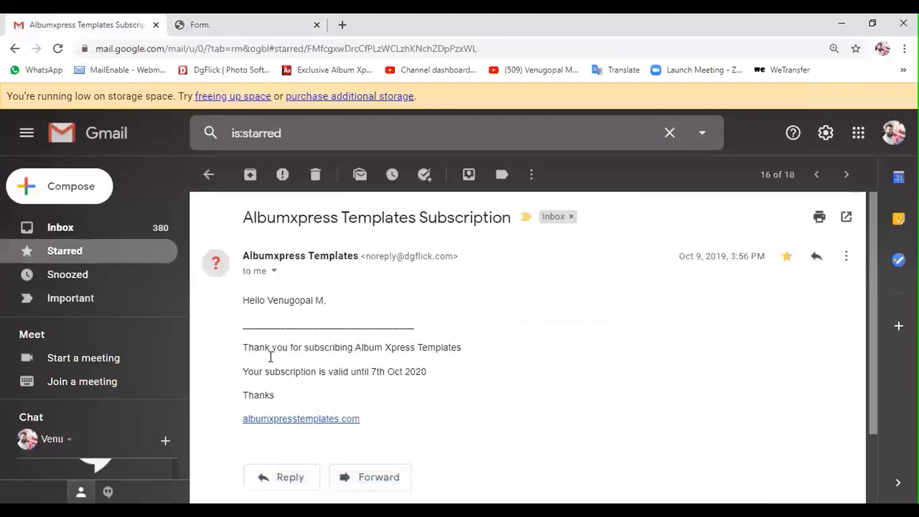
- Skip past the confirmation e-mail and pause on the Album Xpress Templates home page
mouse_move(467, 393)
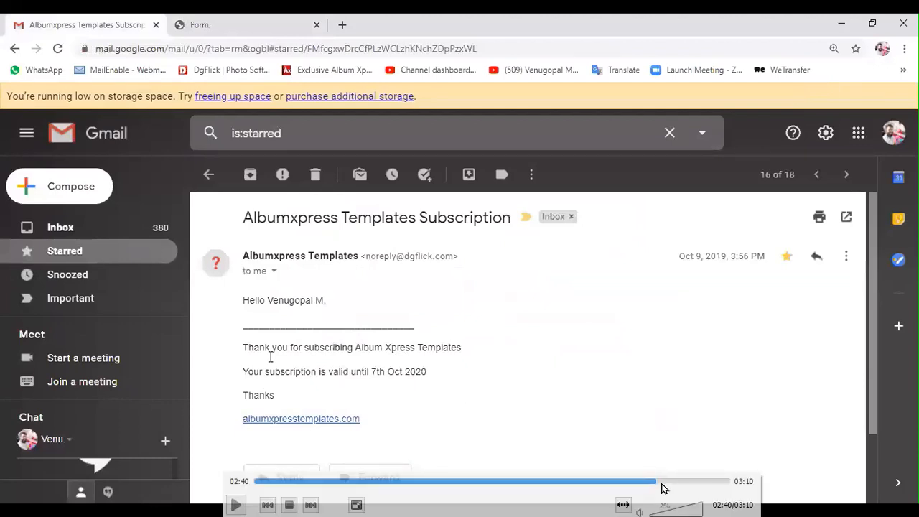
key(space)
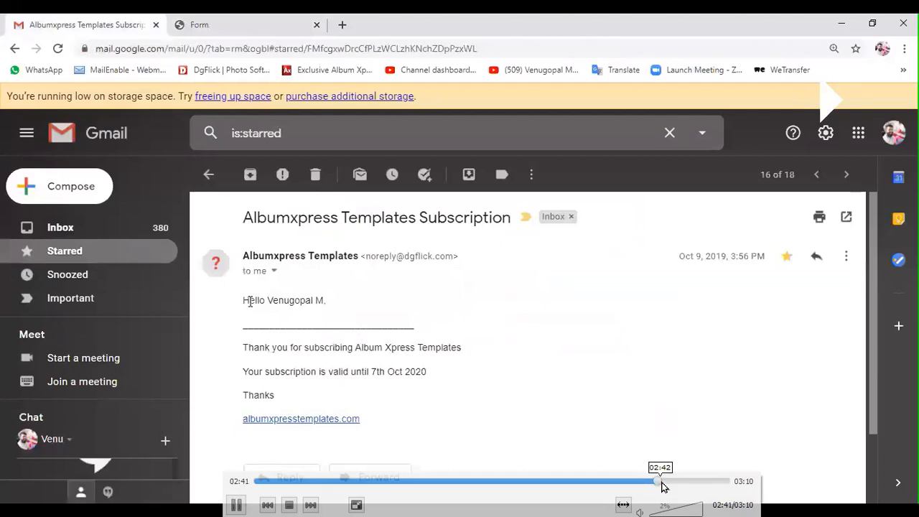
click(700, 481)
click(708, 482)
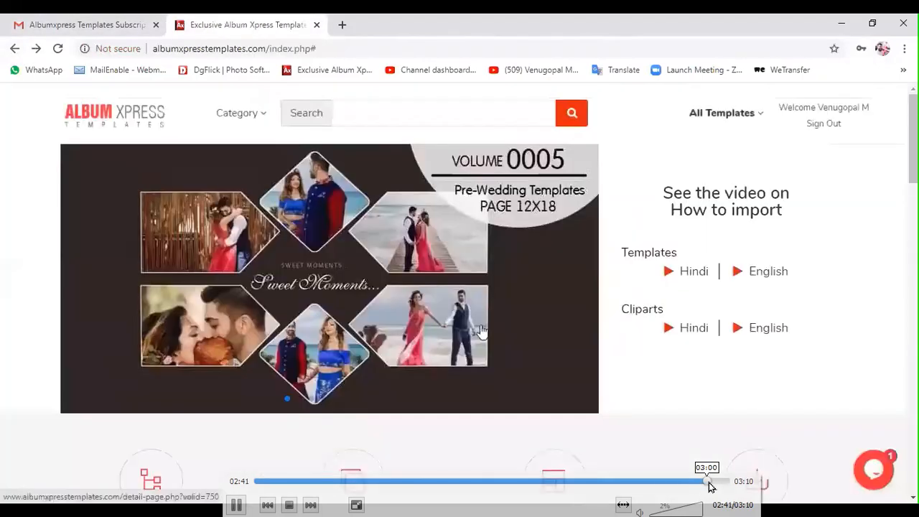
key(space)
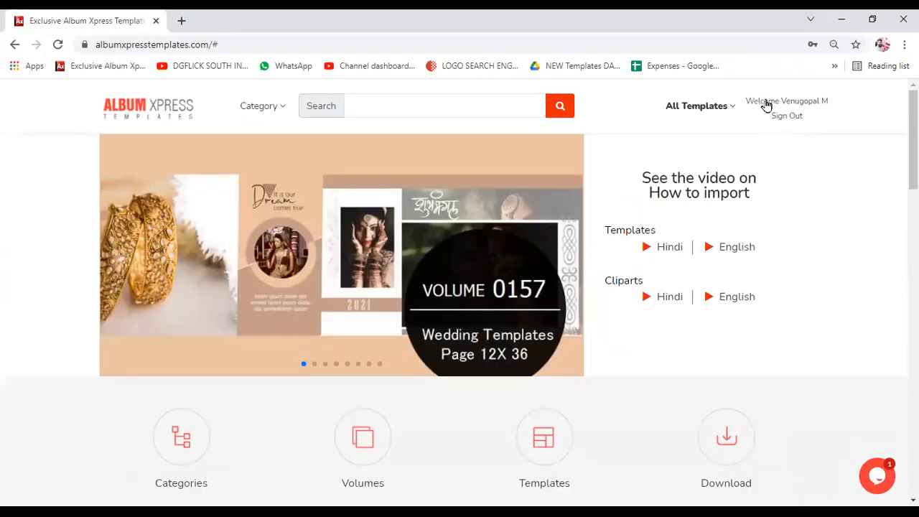
- Scroll down the home page catalogue to the Load More button
scroll(757, 209, down, 3)
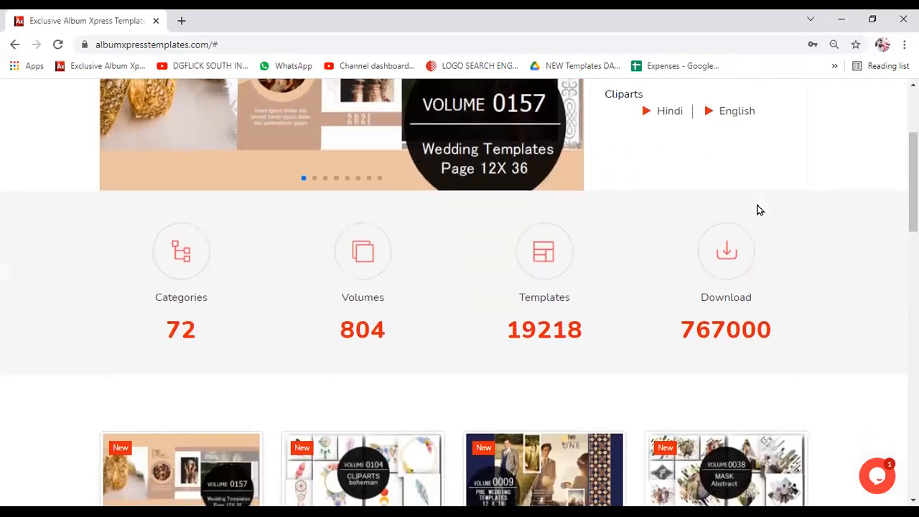
scroll(758, 209, down, 1)
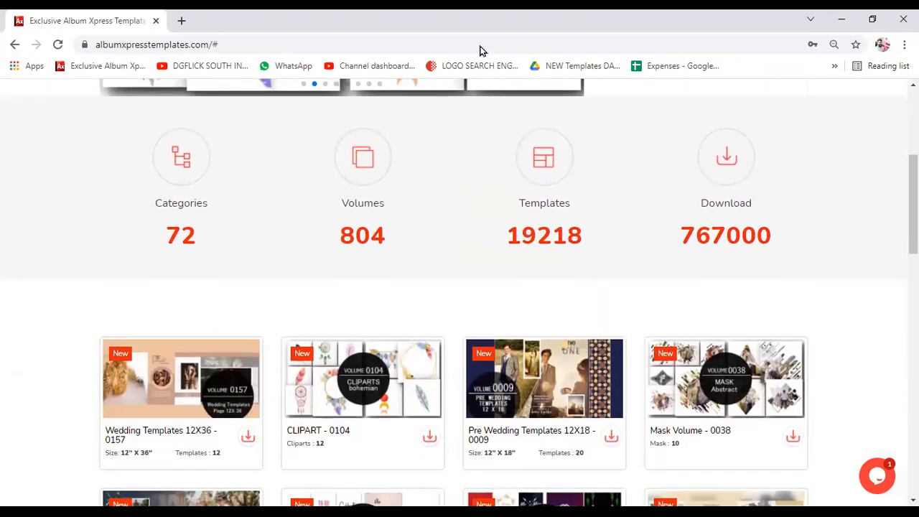
scroll(376, 287, down, 1)
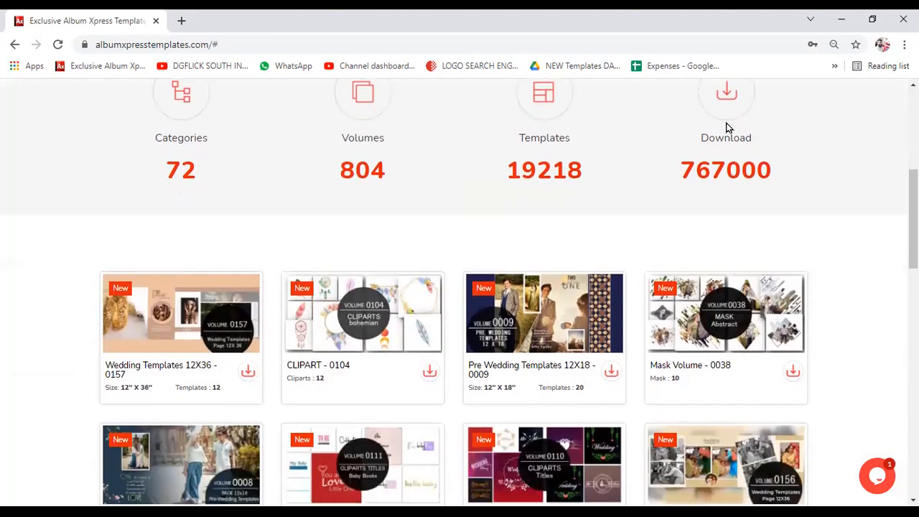
scroll(769, 105, up, 5)
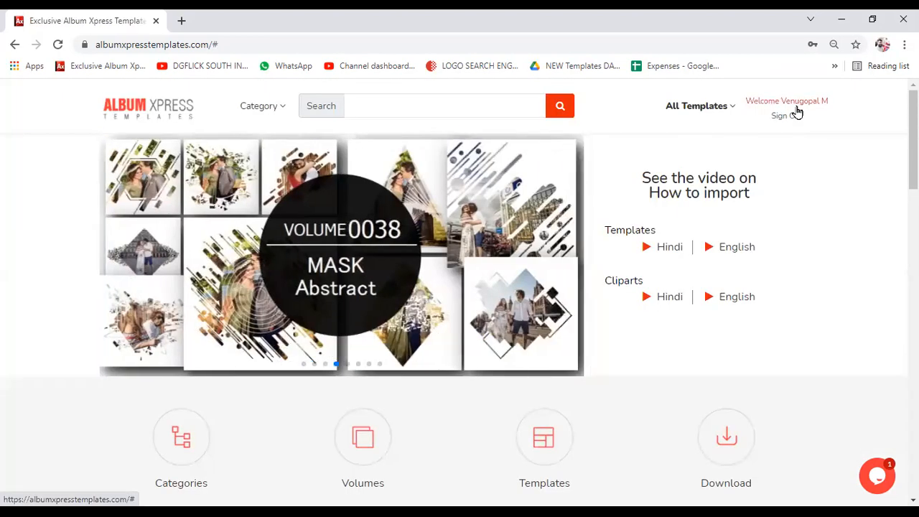
scroll(443, 325, down, 4)
scroll(443, 326, down, 3)
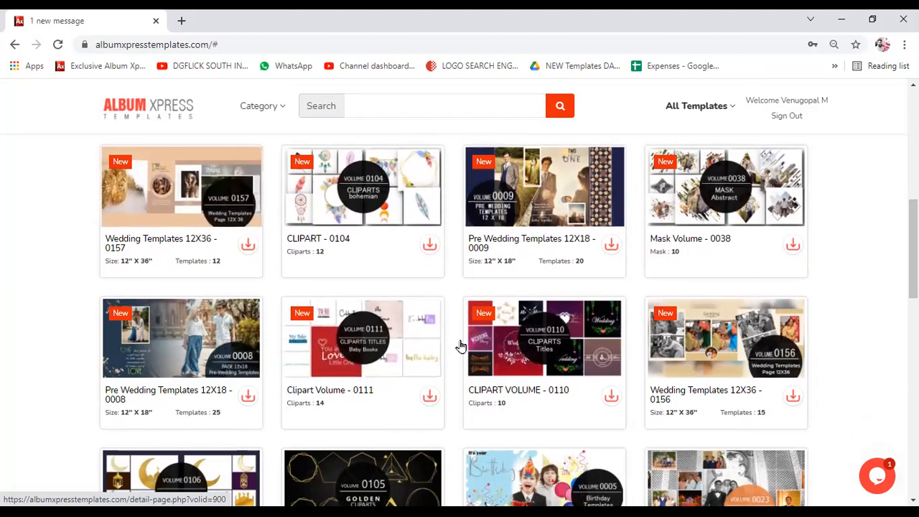
scroll(502, 380, down, 4)
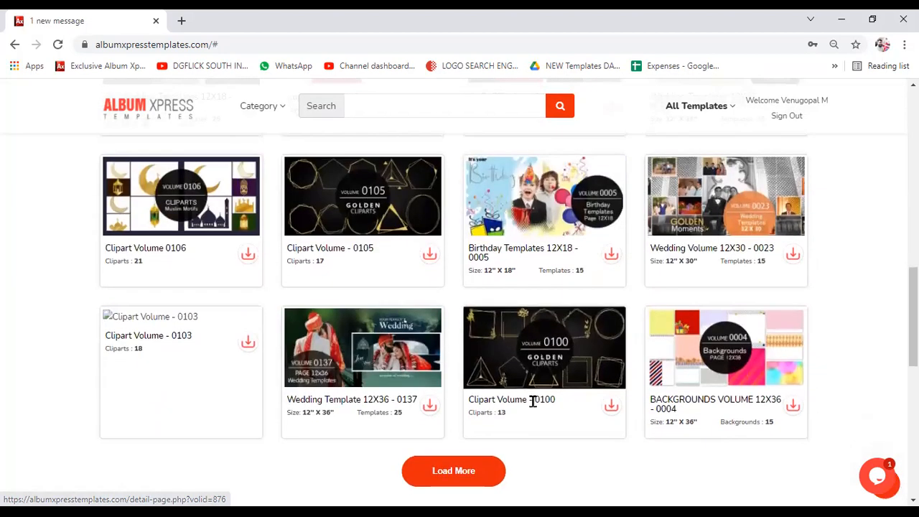
- Load three more rows of template volumes, then scroll back toward the top
click(487, 471)
scroll(473, 373, down, 8)
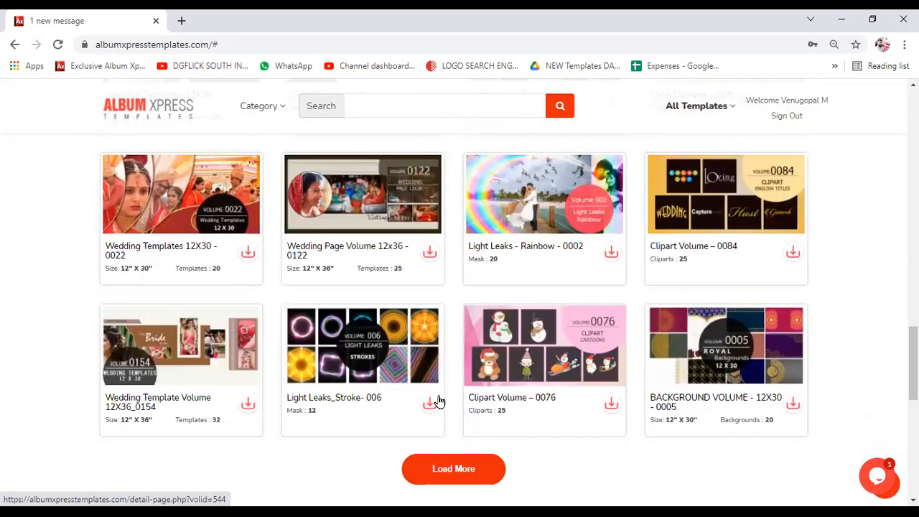
click(462, 467)
scroll(464, 436, down, 8)
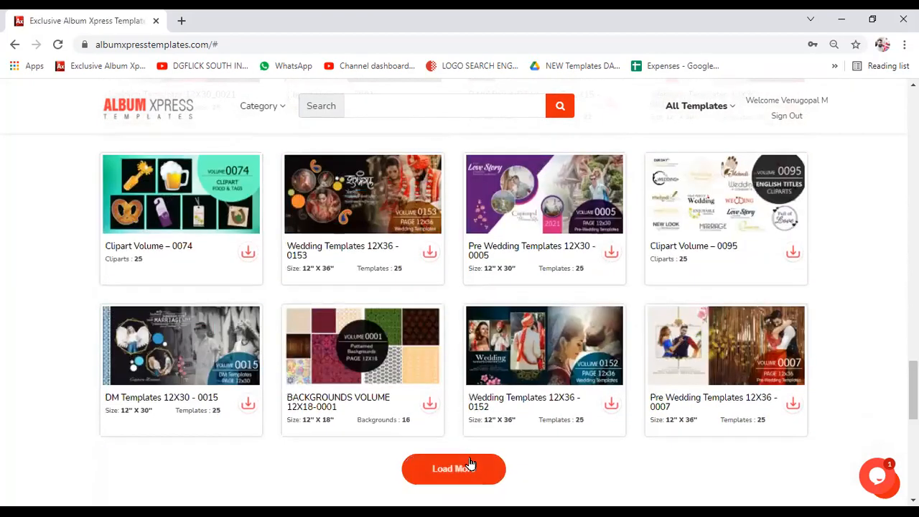
click(470, 465)
scroll(470, 359, down, 3)
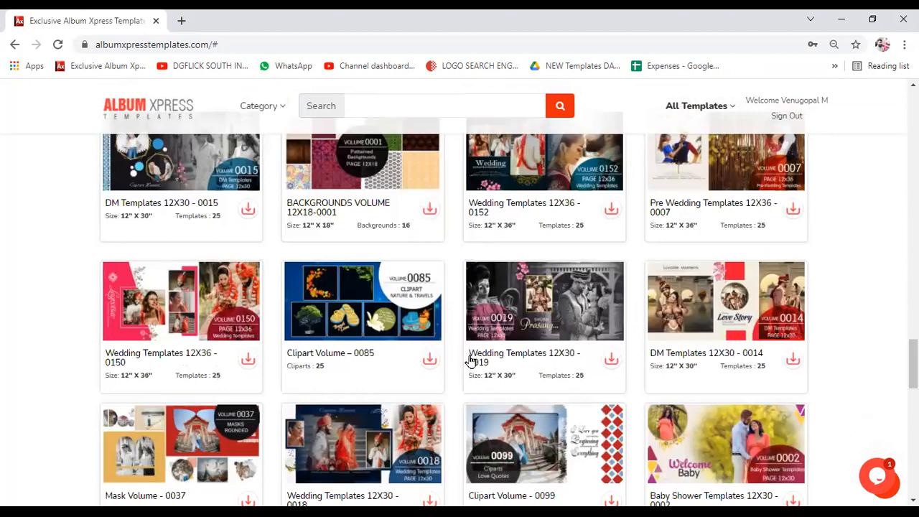
scroll(471, 359, up, 10)
scroll(471, 359, up, 15)
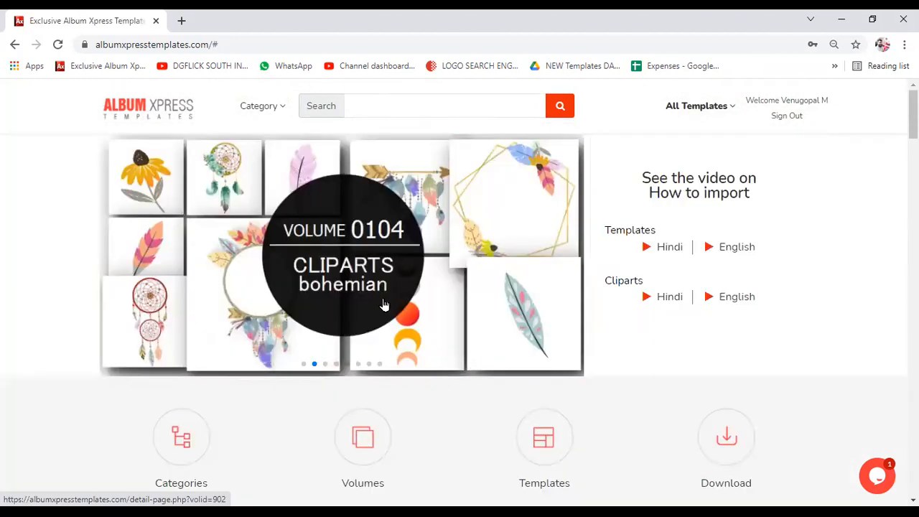
mouse_move(277, 117)
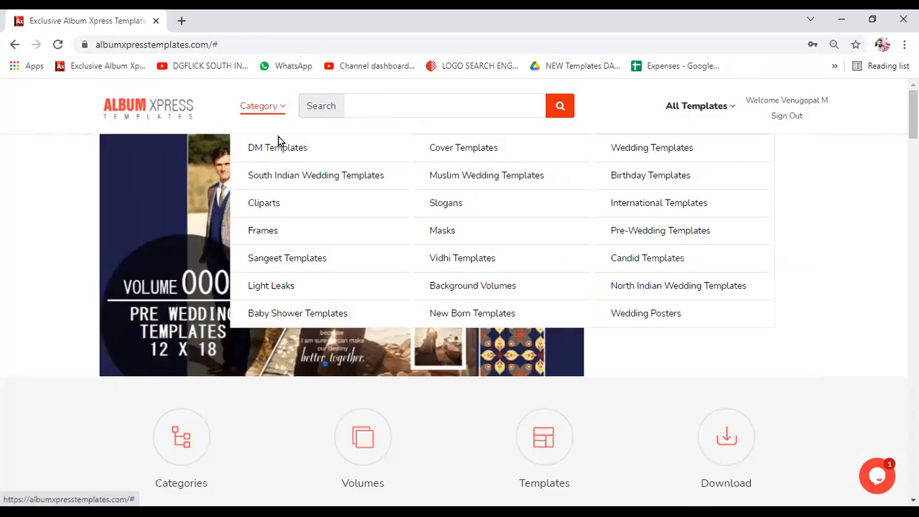
mouse_move(361, 152)
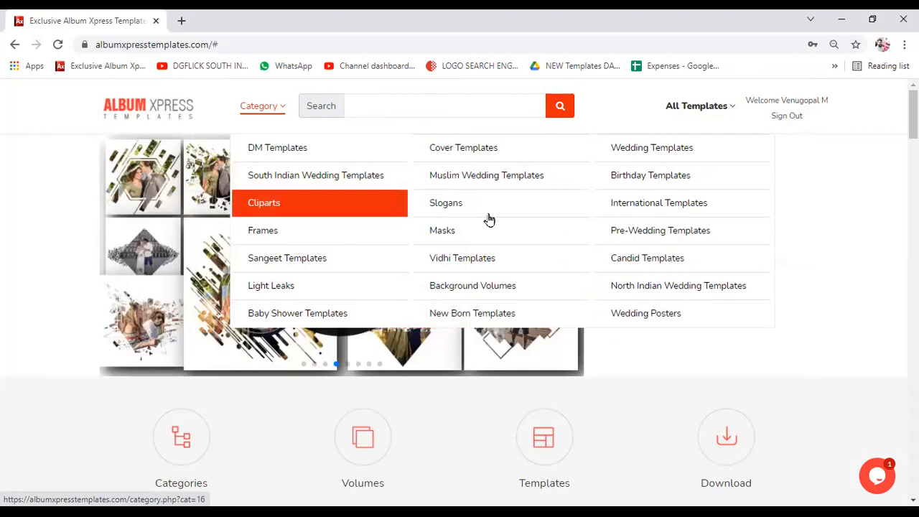
mouse_move(674, 203)
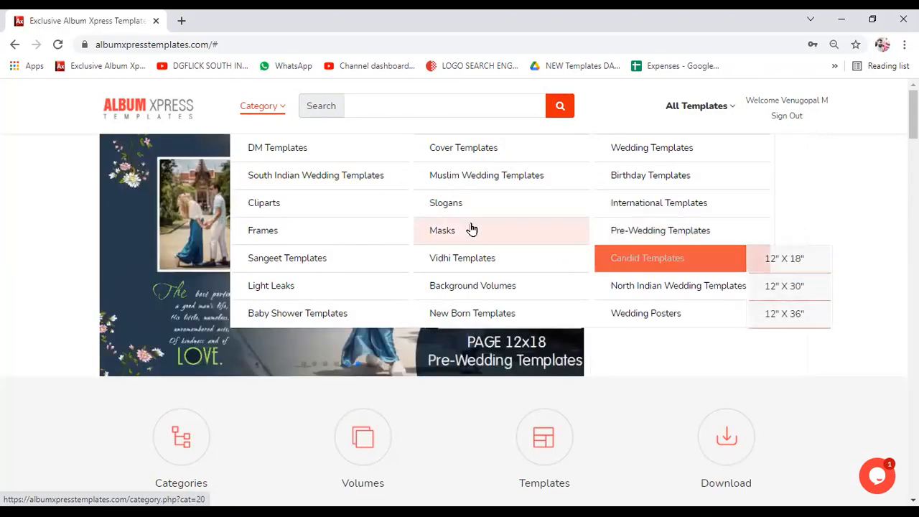
mouse_move(508, 282)
scroll(510, 280, down, 1)
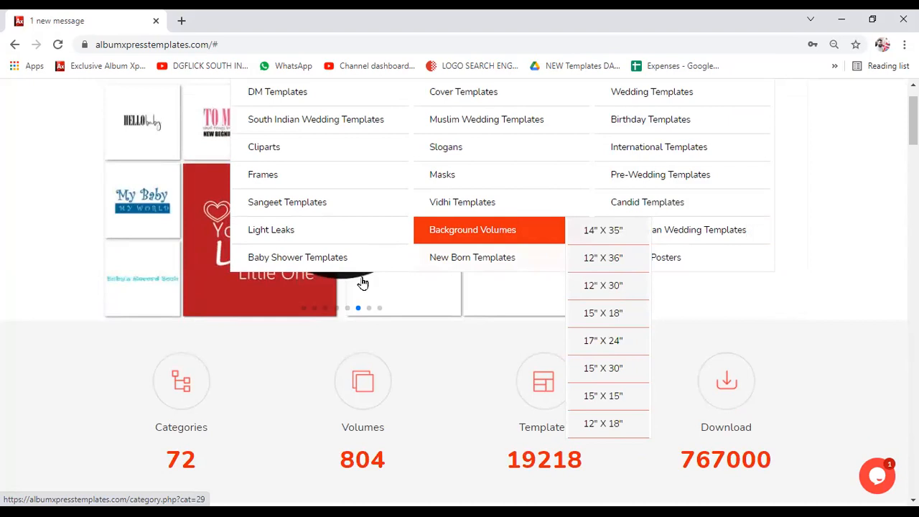
scroll(445, 310, down, 5)
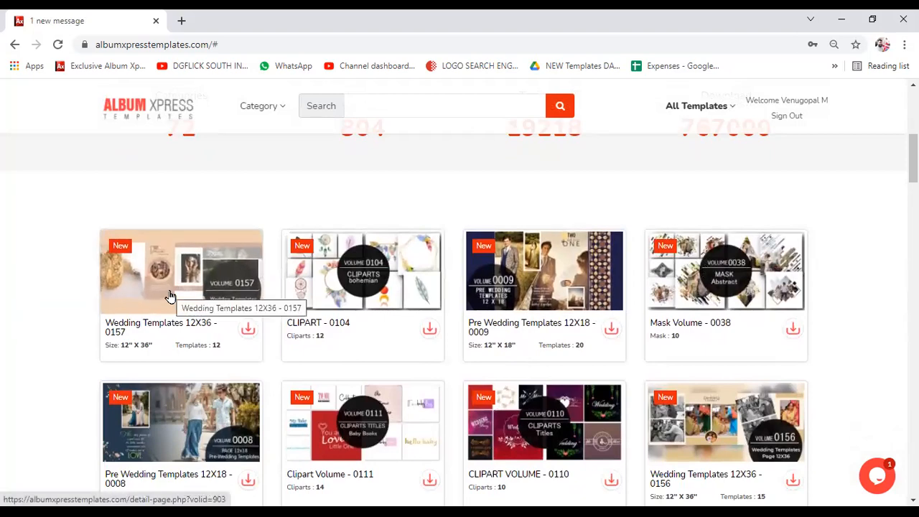
- Open the Wedding Templates 12X36 - 0157 volume and scroll through its detail page
click(351, 298)
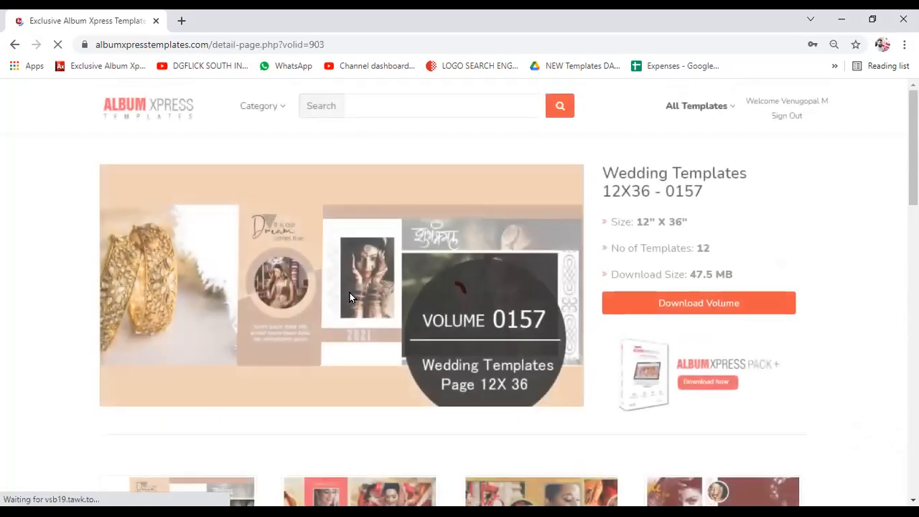
scroll(351, 297, down, 2)
scroll(349, 297, down, 3)
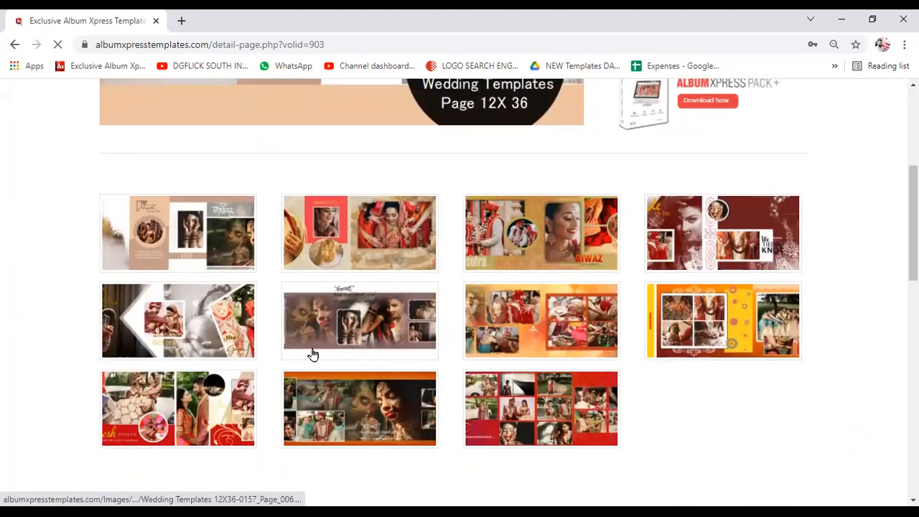
scroll(632, 301, down, 1)
scroll(316, 336, up, 5)
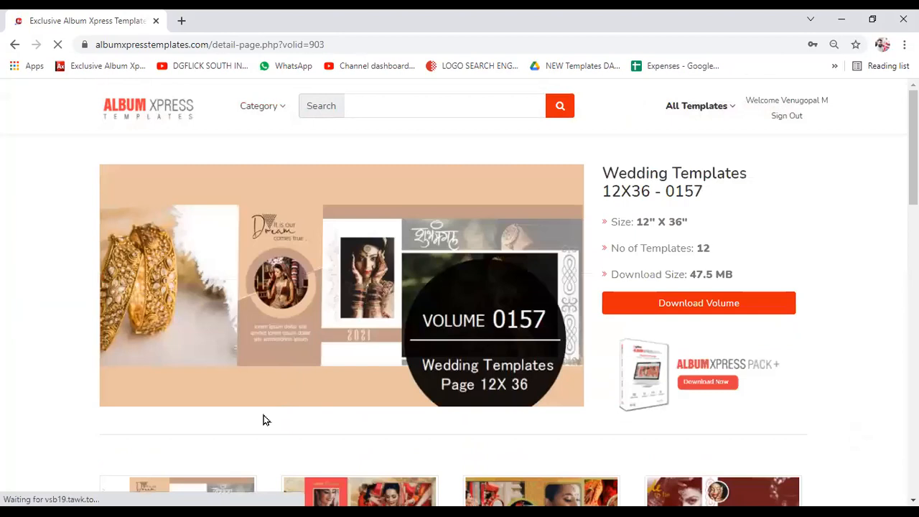
scroll(263, 420, down, 3)
- Enlarge the first template spread, view the next one, then close the preview
click(199, 348)
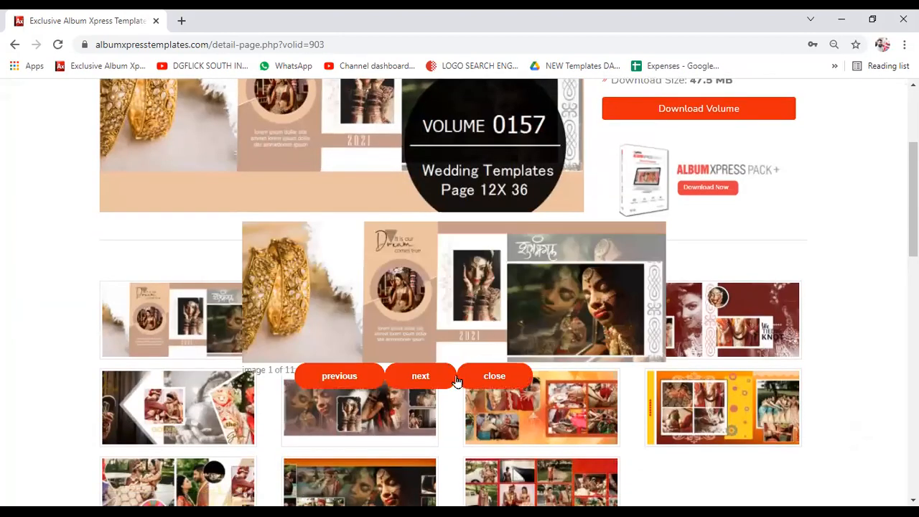
click(419, 376)
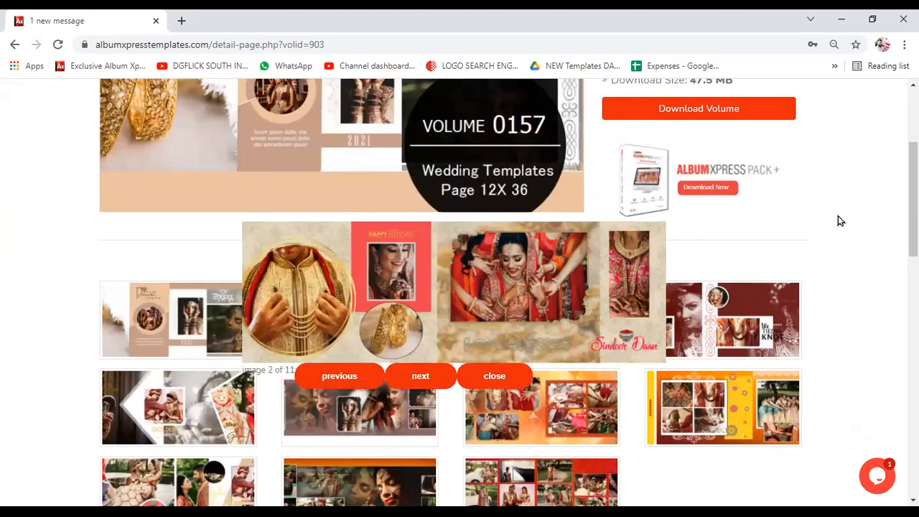
click(507, 377)
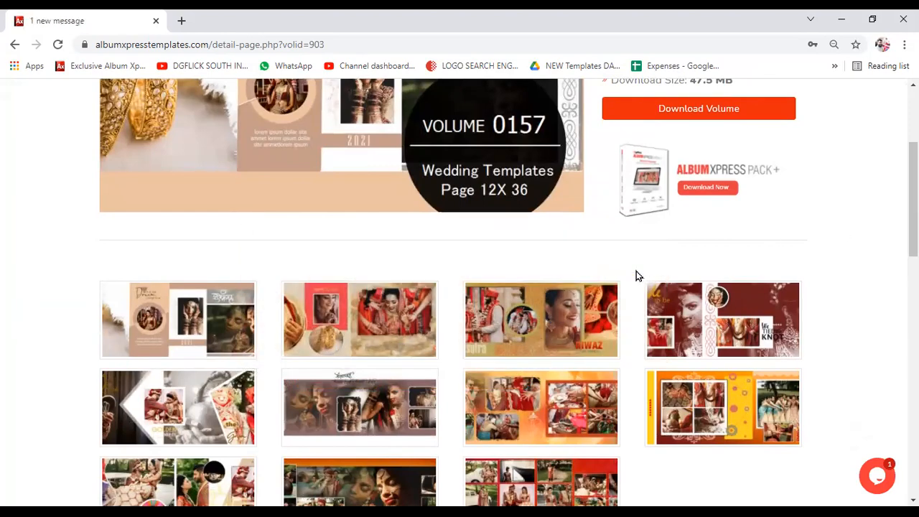
scroll(663, 266, up, 3)
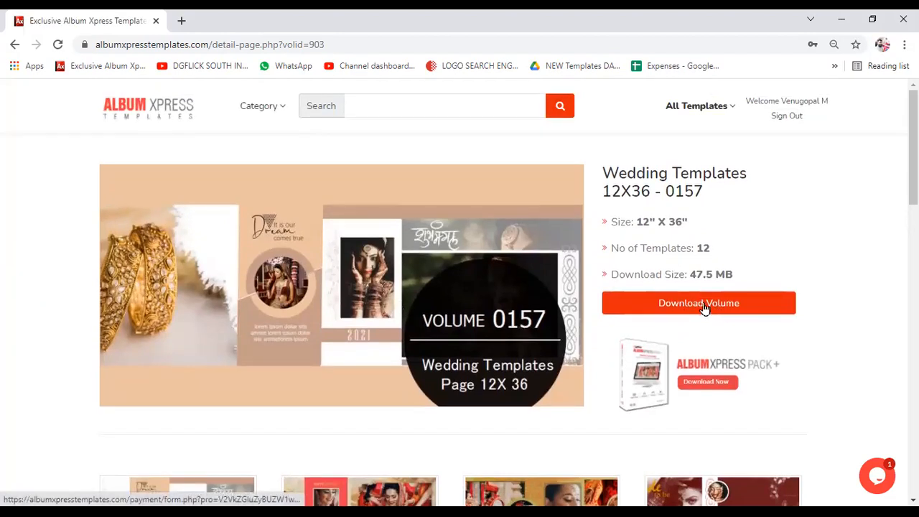
- Try downloading volume 0157, back out of the payment form, and reopen the volume
click(706, 306)
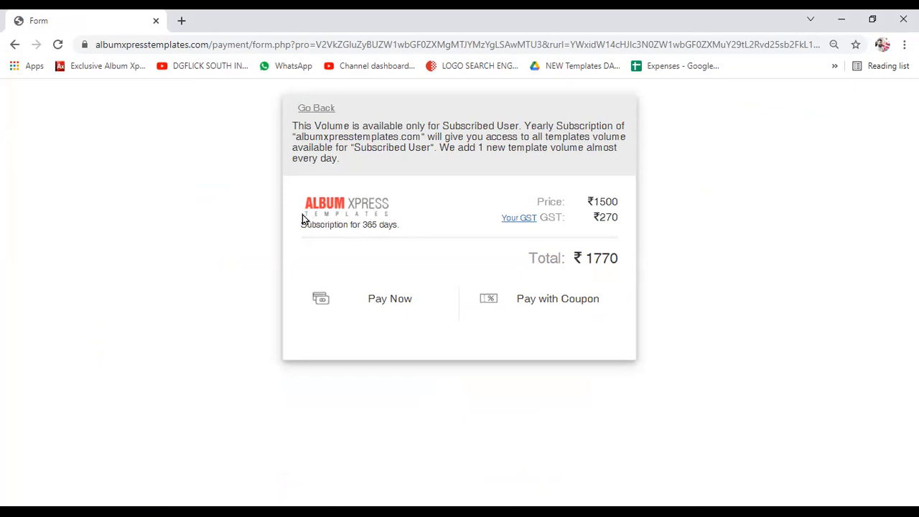
click(15, 46)
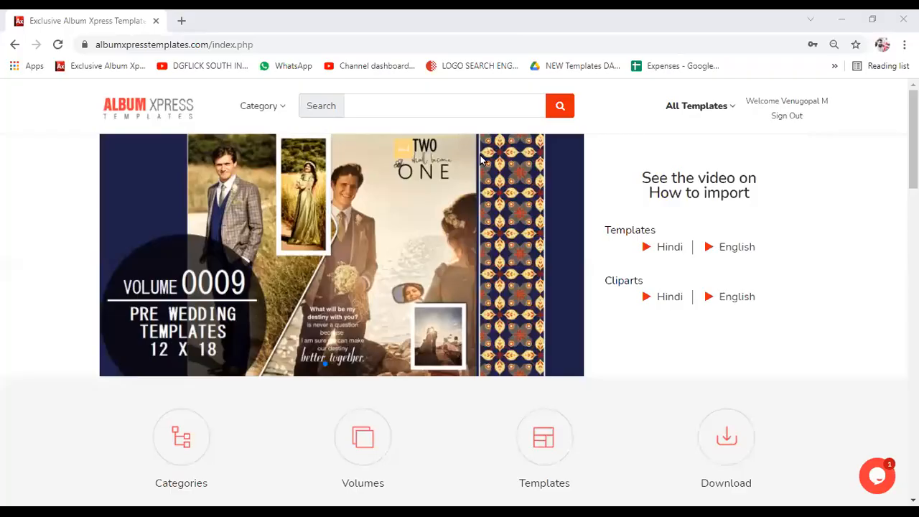
scroll(481, 160, down, 8)
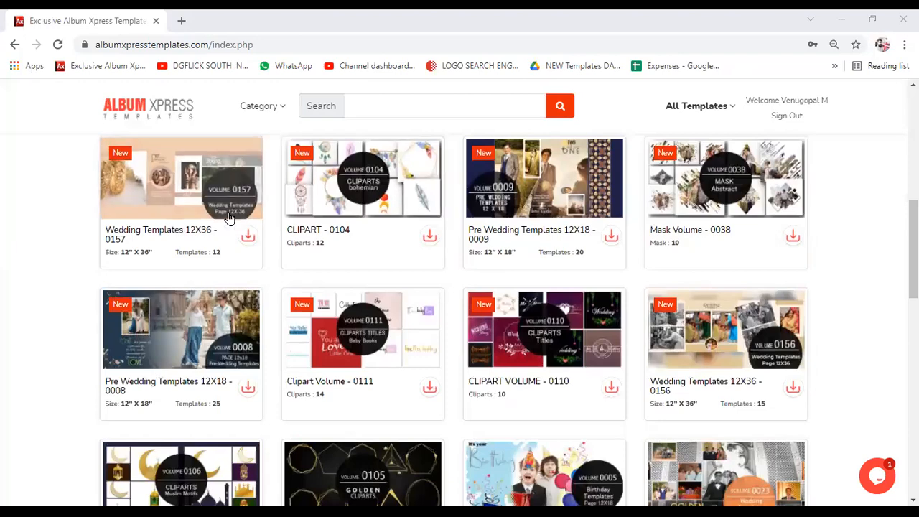
click(161, 206)
- Download the Wedding Templates 12X36 - 0157 volume from its detail page
scroll(291, 357, down, 2)
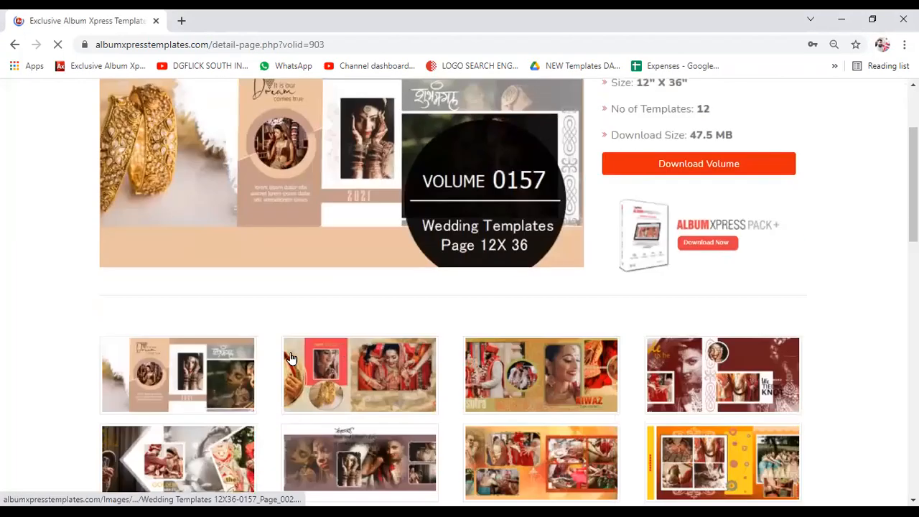
scroll(108, 302, down, 2)
scroll(728, 285, up, 2)
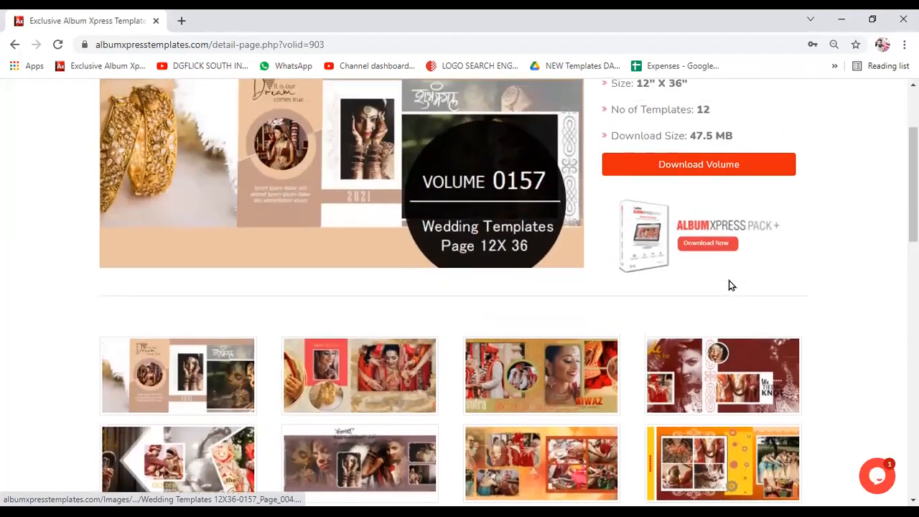
scroll(688, 304, up, 2)
click(676, 298)
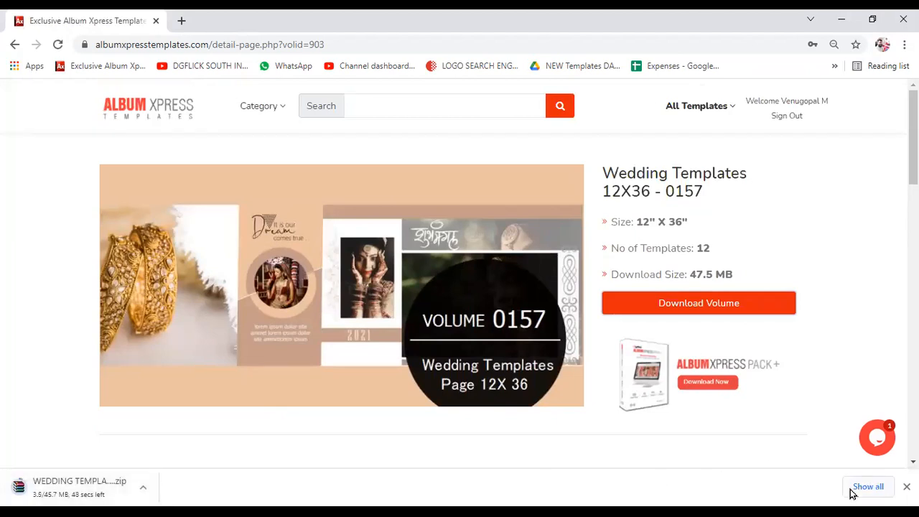
- Clear the older entries from Chrome's download history, then go back on the volume page tab
click(861, 487)
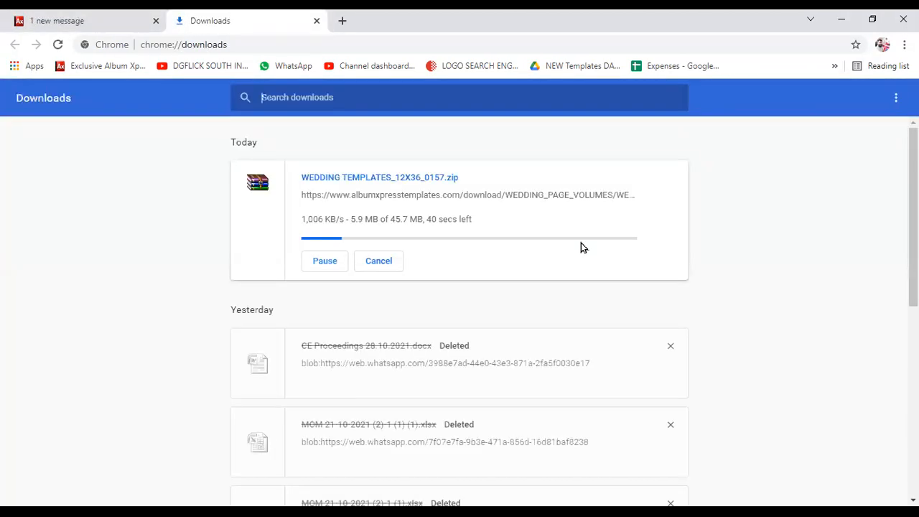
click(896, 98)
click(867, 114)
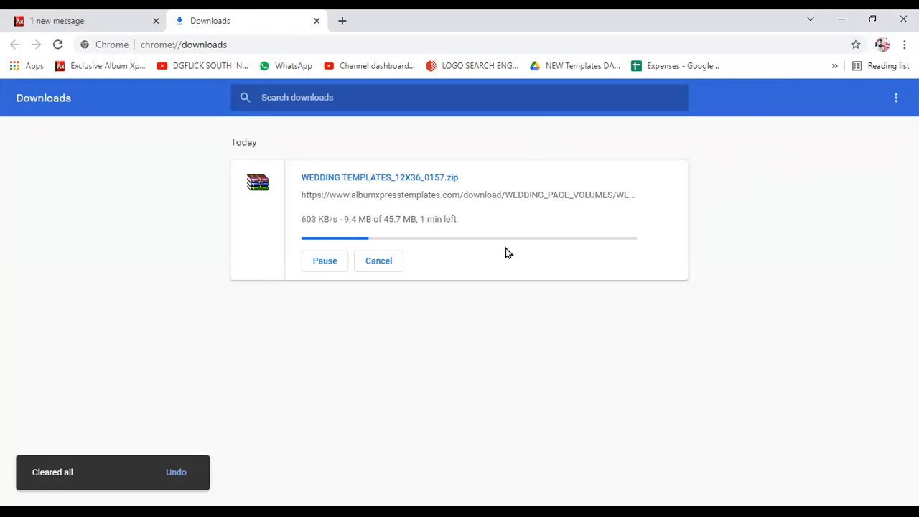
click(79, 20)
click(14, 44)
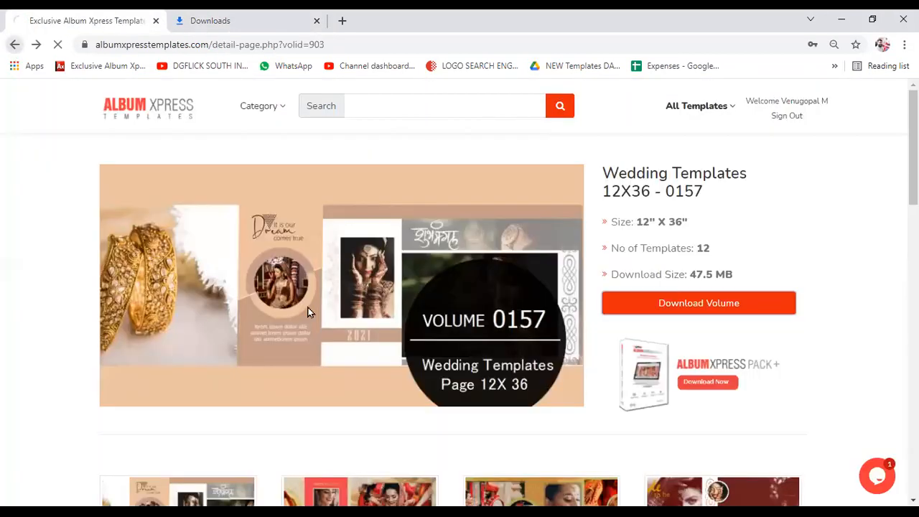
- Scroll through the 0157 template thumbnails, then check the zip's progress in the Downloads tab
scroll(308, 311, down, 2)
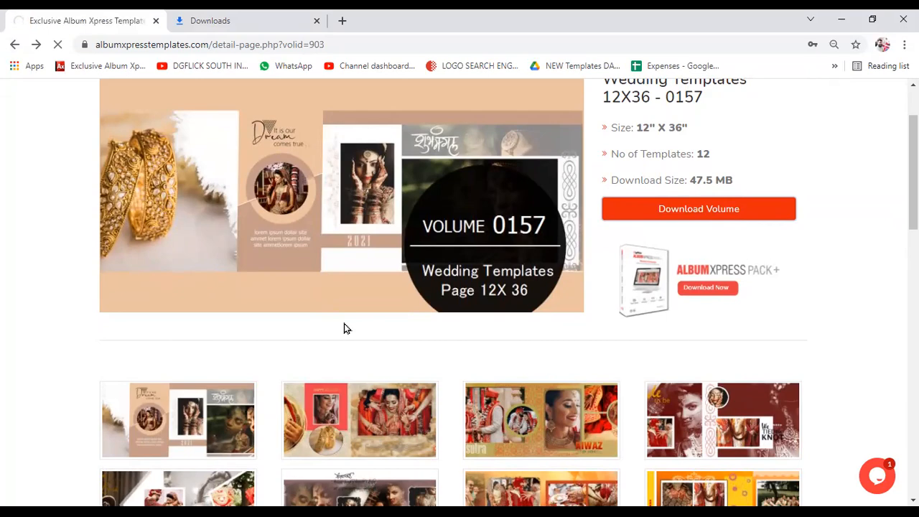
scroll(386, 328, down, 1)
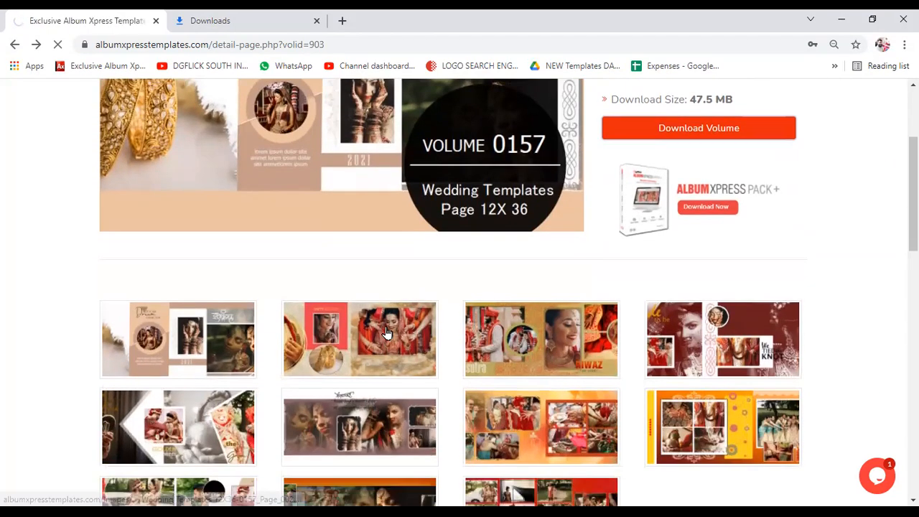
scroll(387, 332, down, 2)
scroll(387, 332, up, 3)
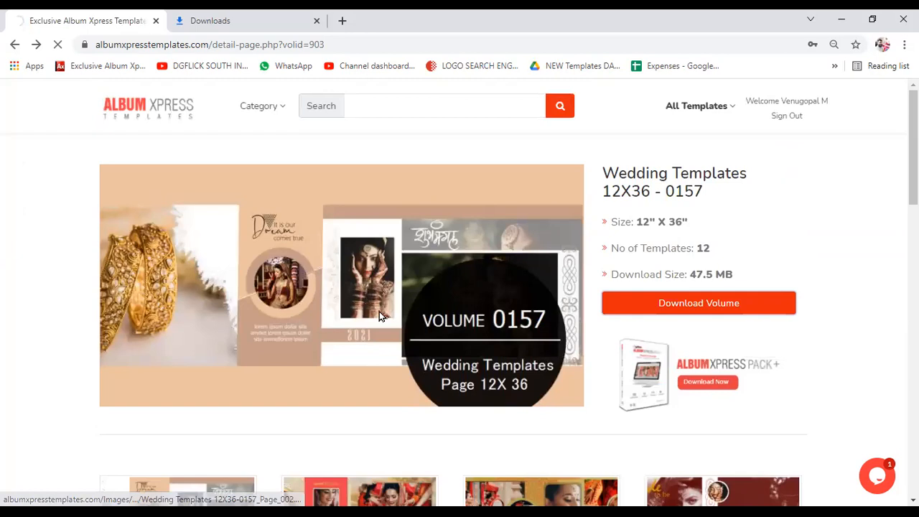
click(300, 32)
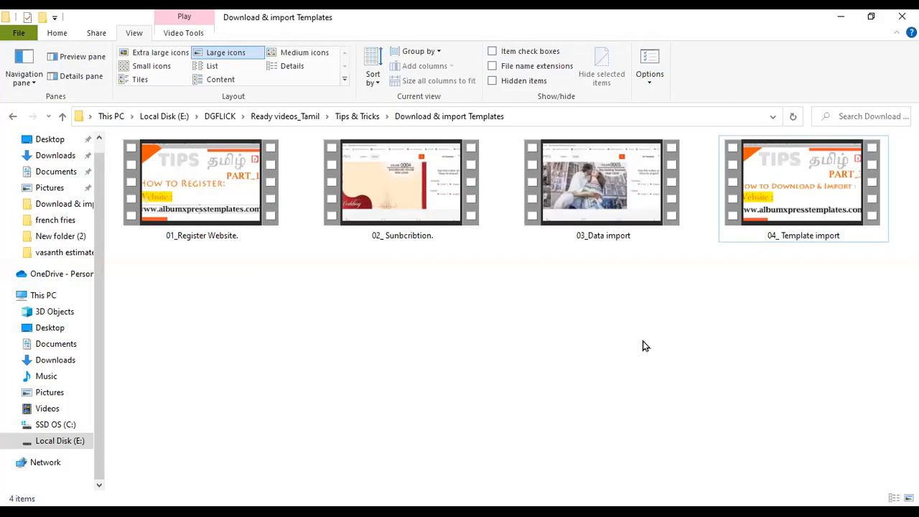
click(236, 224)
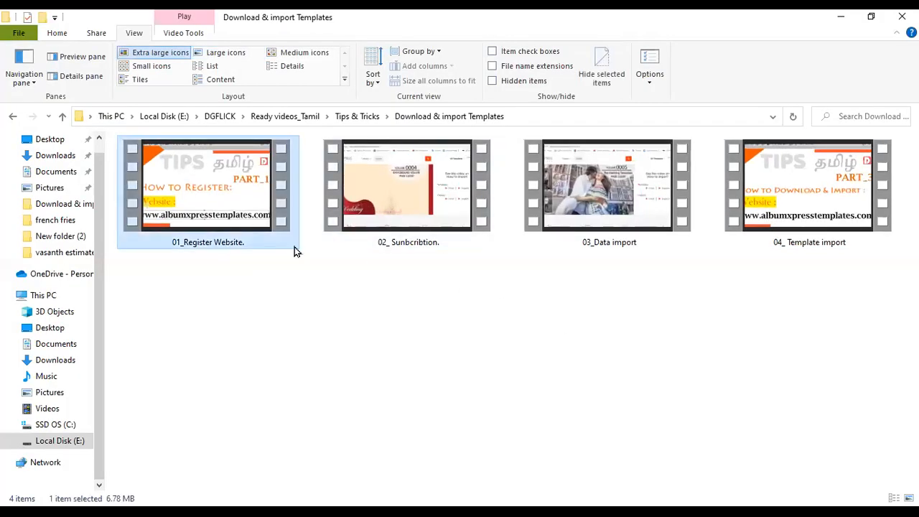
click(416, 221)
click(585, 234)
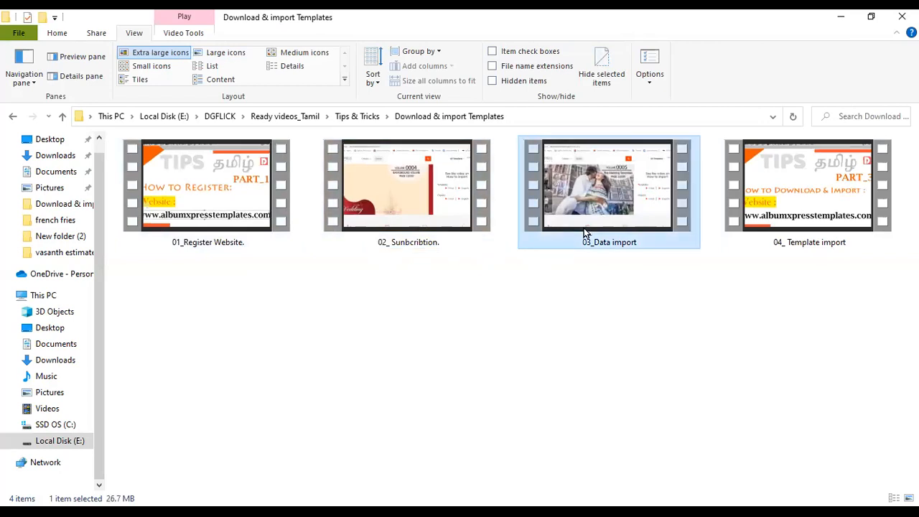
click(798, 224)
click(710, 304)
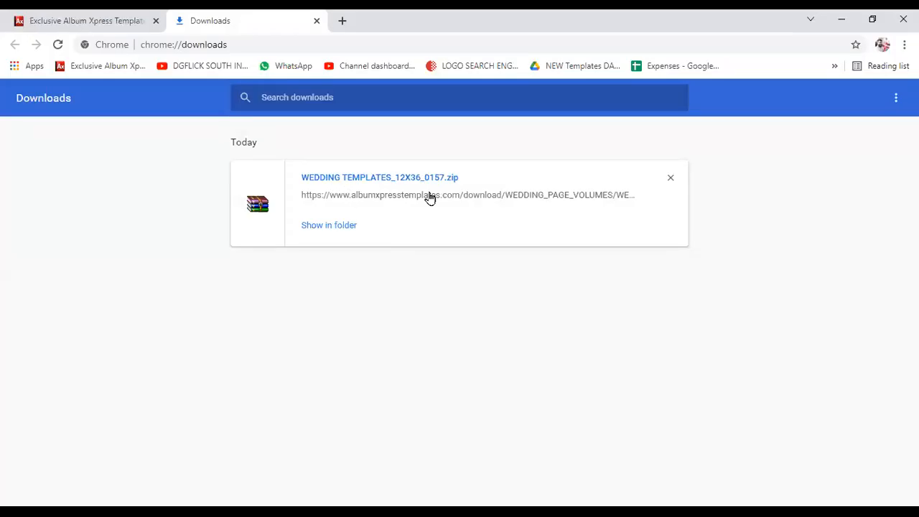
- Show the finished WEDDING TEMPLATES_12X36_0157 zip in its File Explorer folder
click(343, 226)
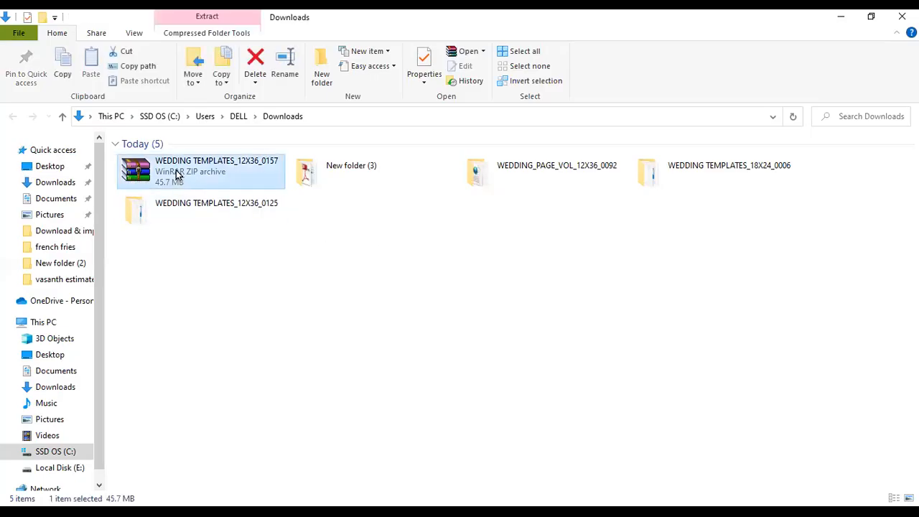
- Extract the 12x36 0157 wedding templates zip into WEDDING TEMPLATES_12X36_0157 using the default path
right_click(224, 178)
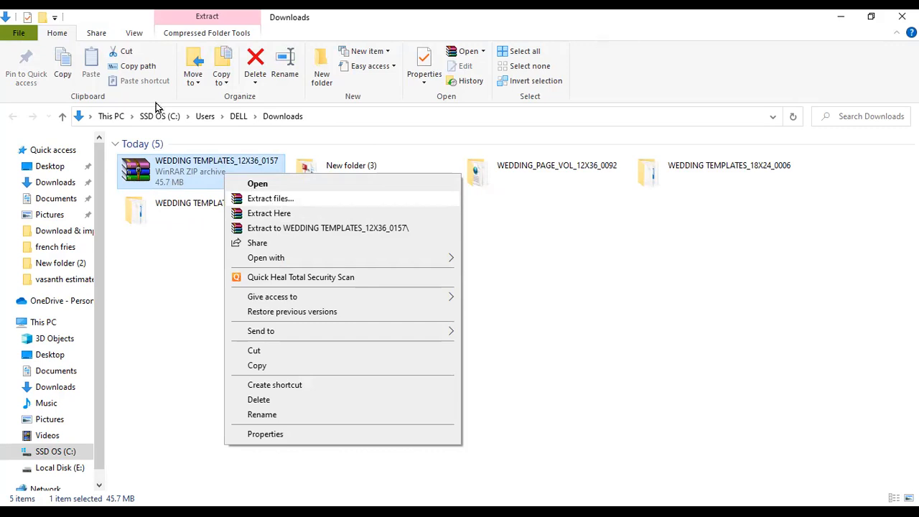
key(Return)
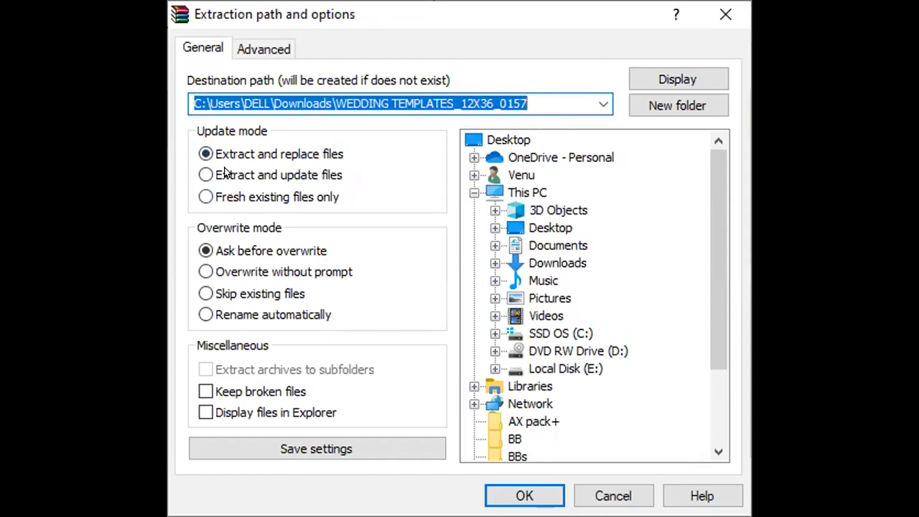
click(539, 488)
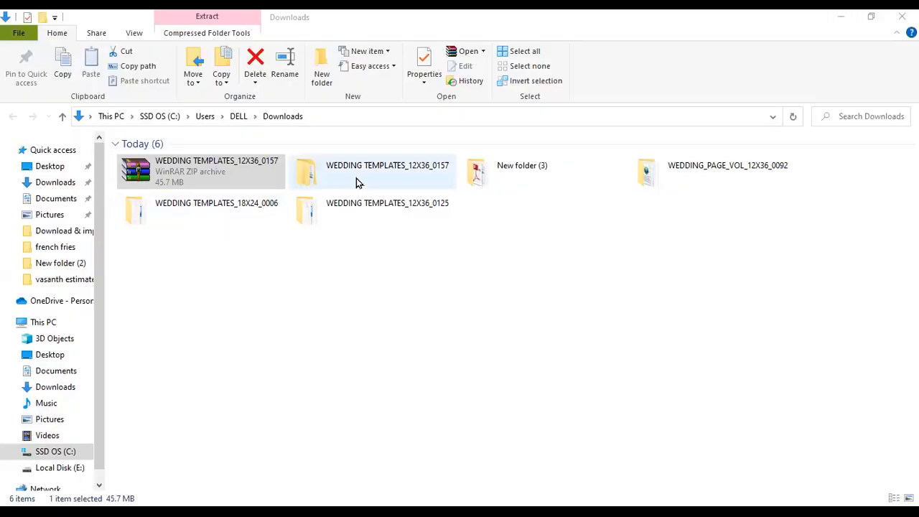
- Open WEDDING TEMPLATES_12X36_0157 and its Wedding Templates 12X36 - 0157 subfolder
click(355, 178)
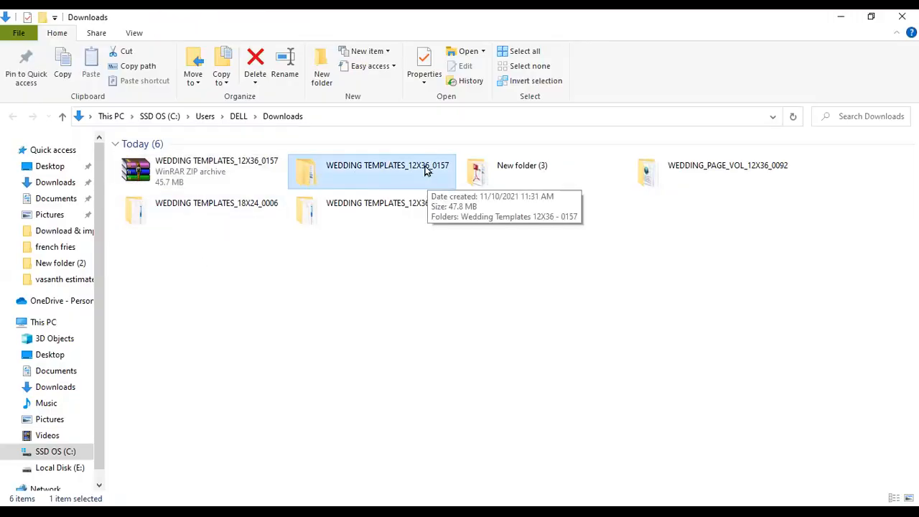
double_click(336, 178)
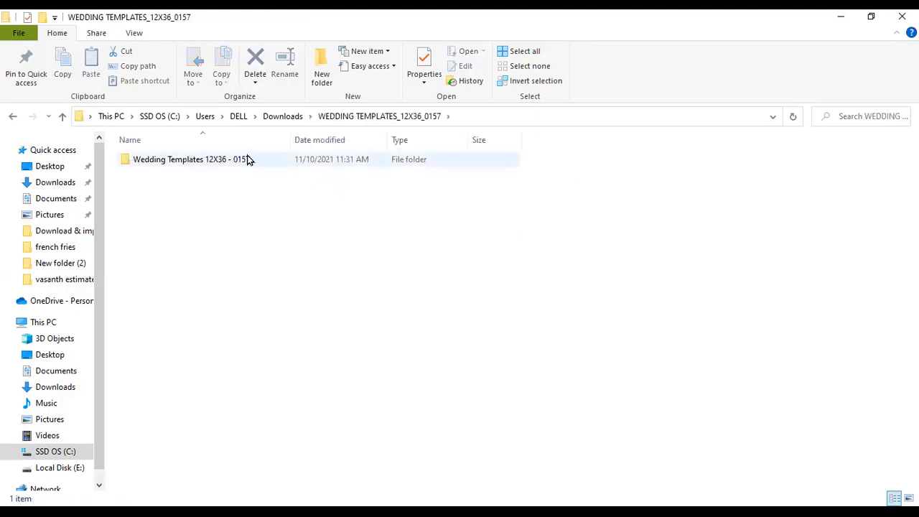
double_click(224, 163)
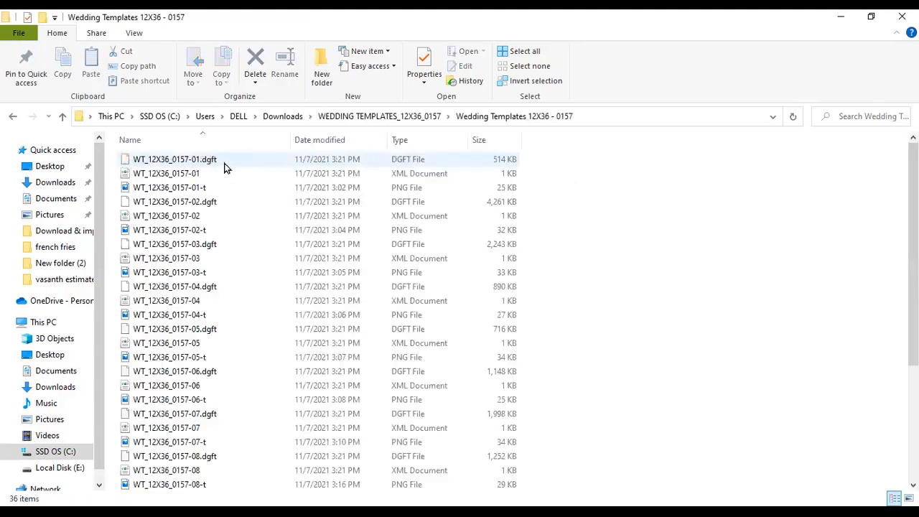
scroll(695, 291, down, 3)
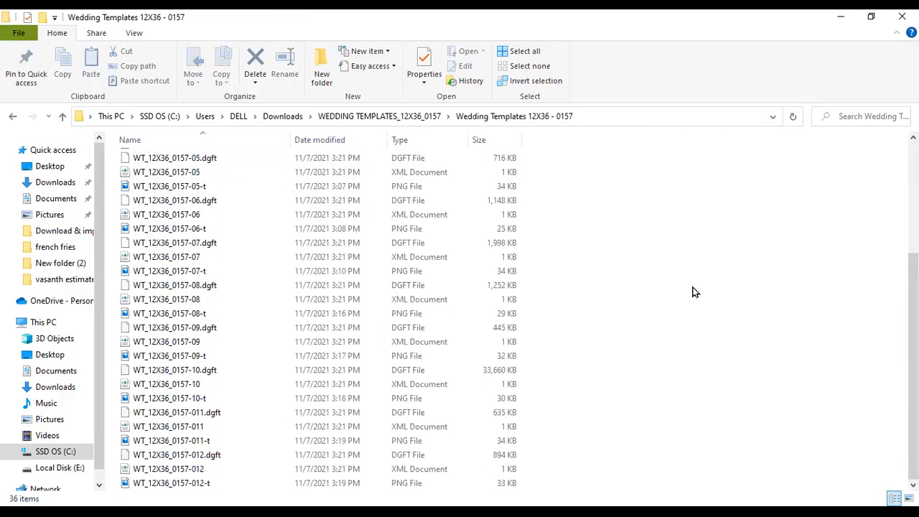
scroll(694, 291, up, 3)
ctrl+scroll(694, 292, up, 4)
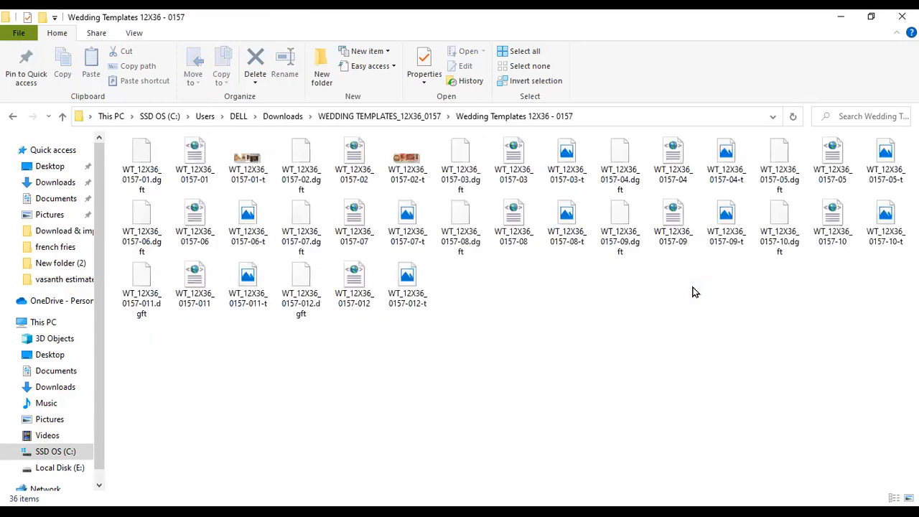
ctrl+scroll(693, 292, up, 1)
scroll(691, 289, down, 5)
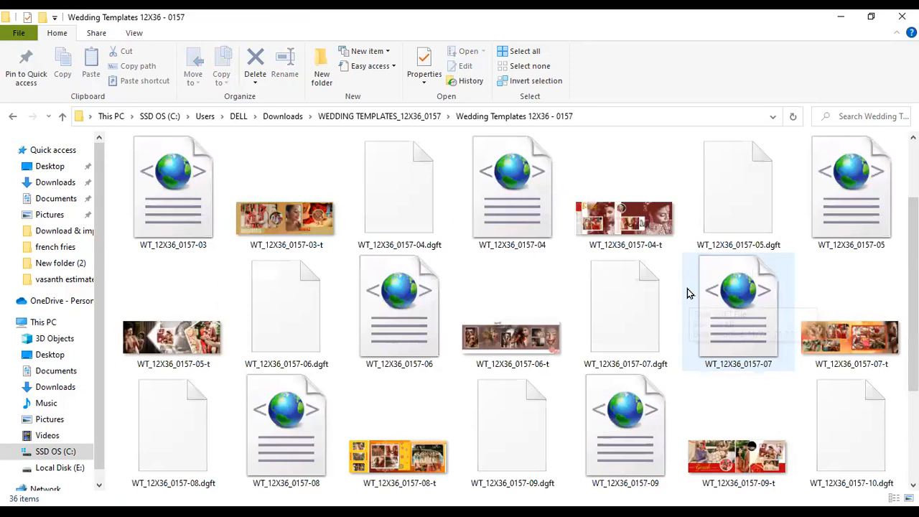
- Inspect the WT_12X36_0157-01 and -02 preview images, XML and .dgft template files
click(686, 292)
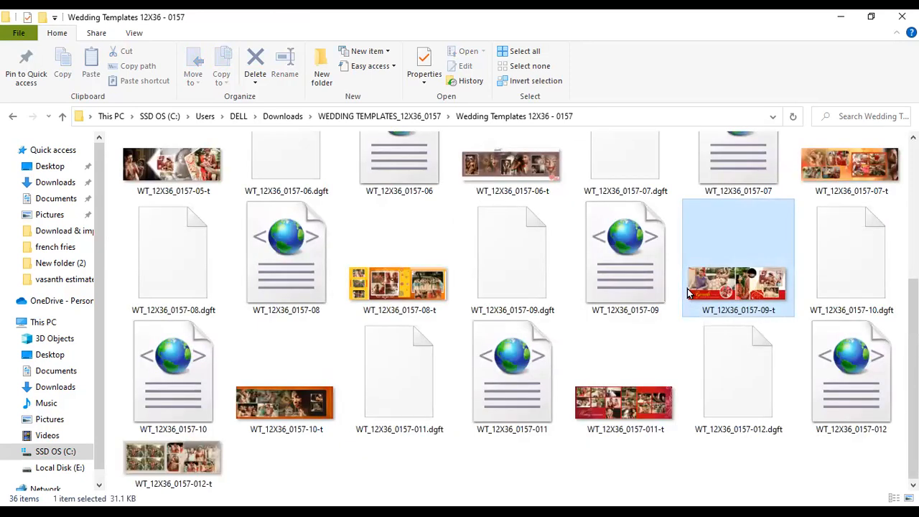
scroll(298, 232, up, 3)
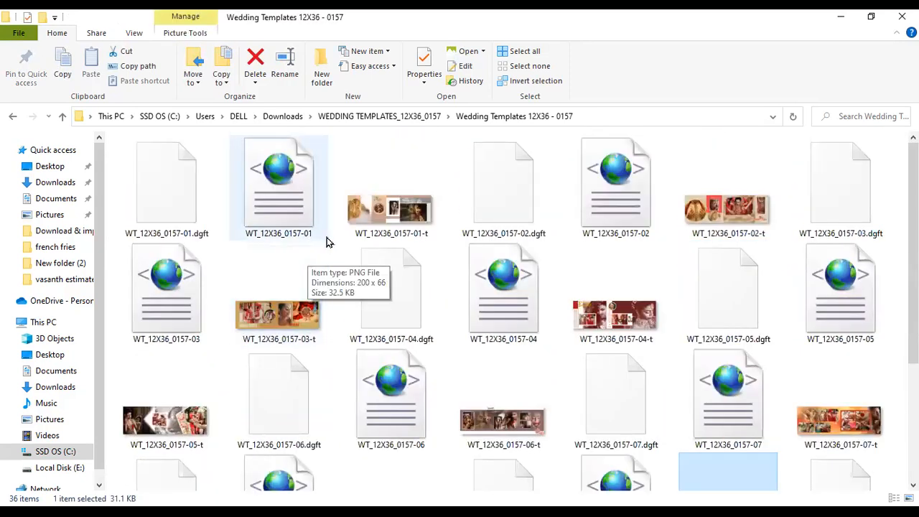
click(385, 207)
click(293, 220)
click(154, 217)
click(301, 237)
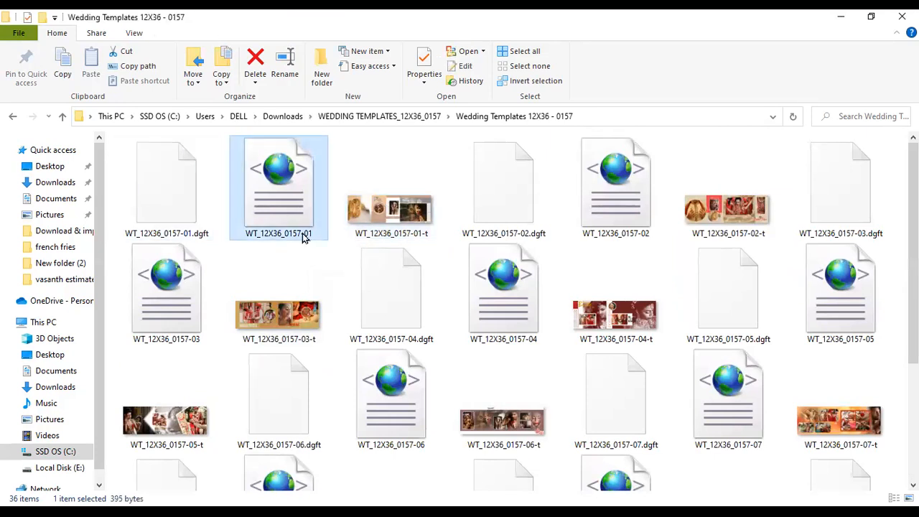
click(726, 209)
click(625, 207)
click(534, 213)
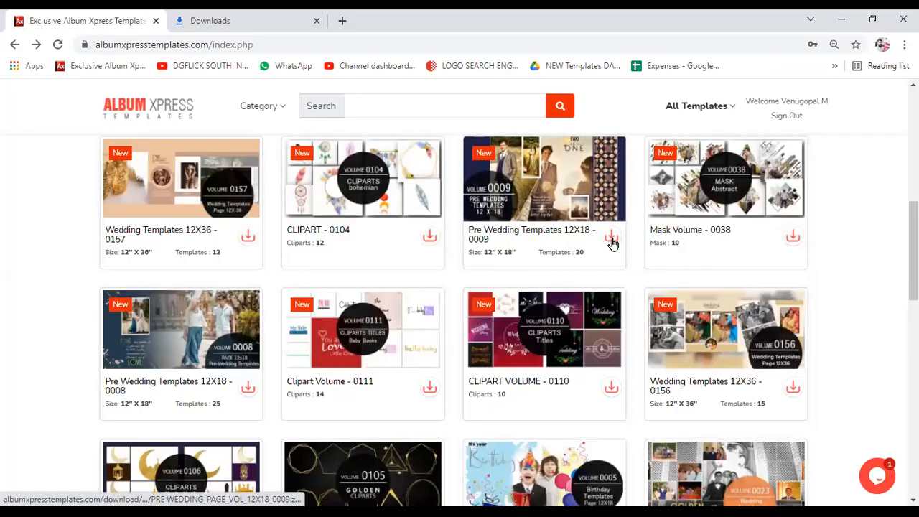
- Open the Pre Wedding Templates 12X18 - 0009 page and download its volume
click(574, 206)
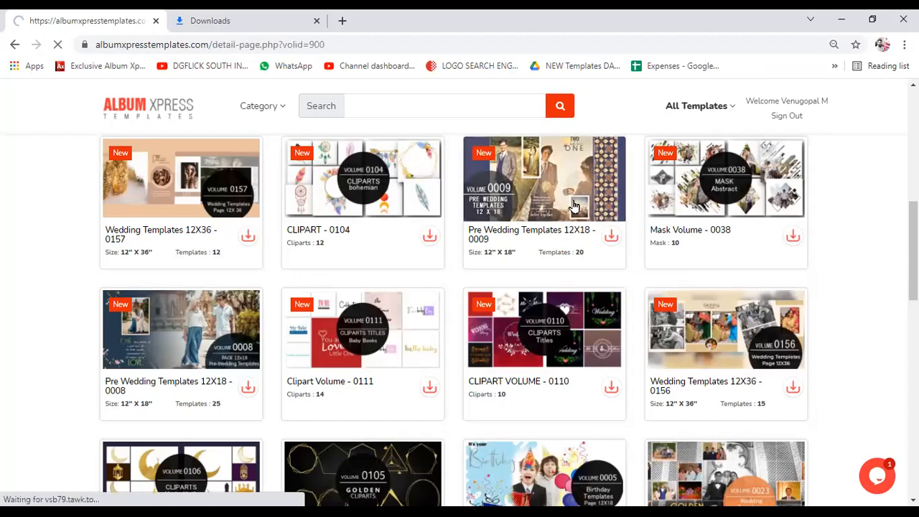
scroll(663, 279, down, 1)
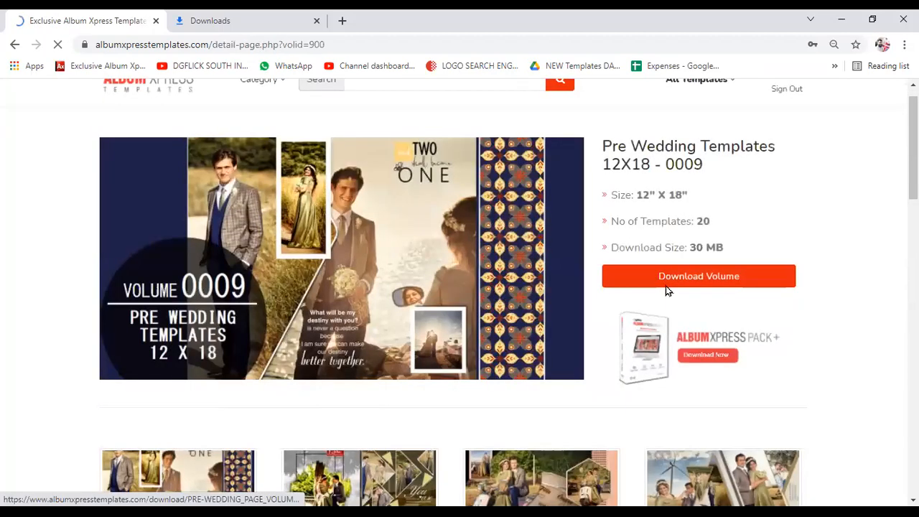
scroll(665, 286, down, 2)
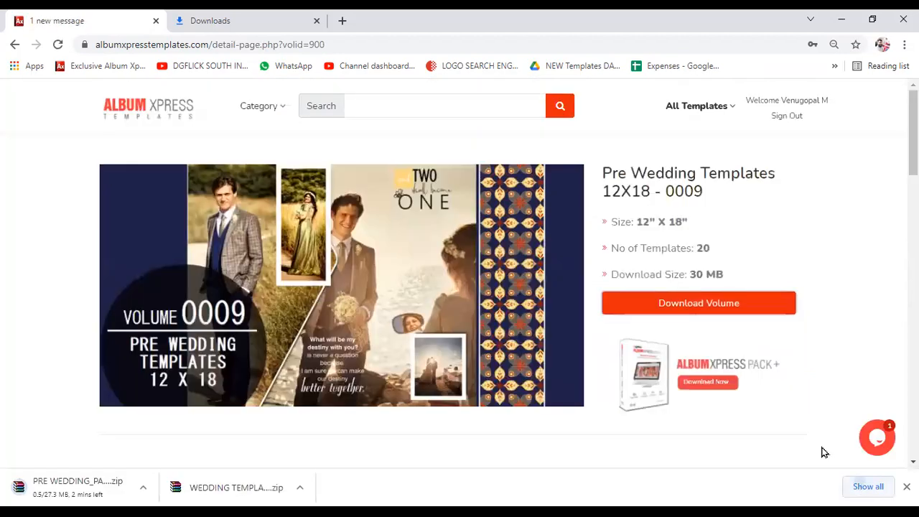
click(879, 484)
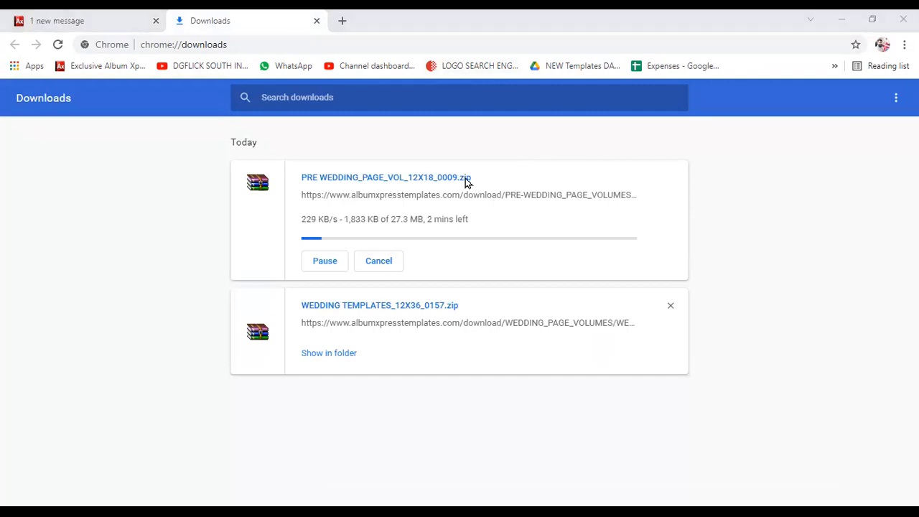
- Move the 12X36_0125, 12X36_0092 and 18X24_0006 folders into WEDDING TEMPLATES_12X36_0157
key(alt+Tab)
key(BackSpace)
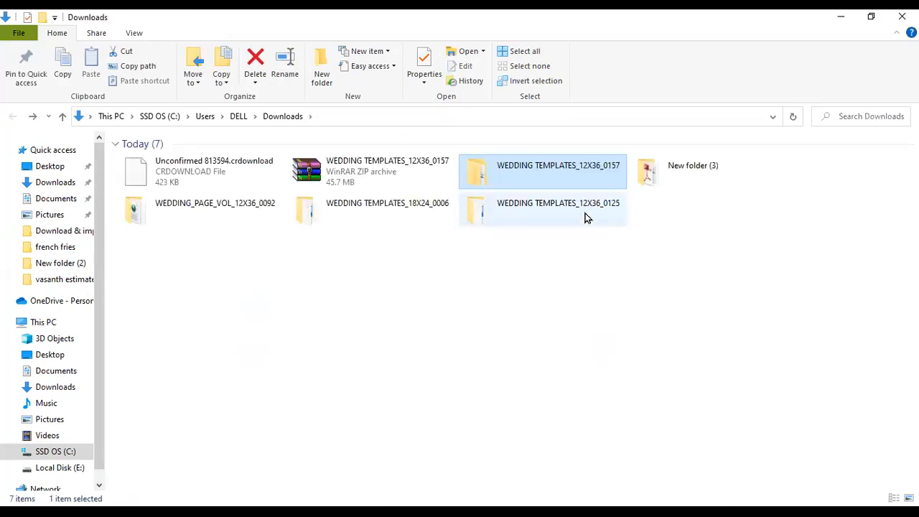
click(544, 214)
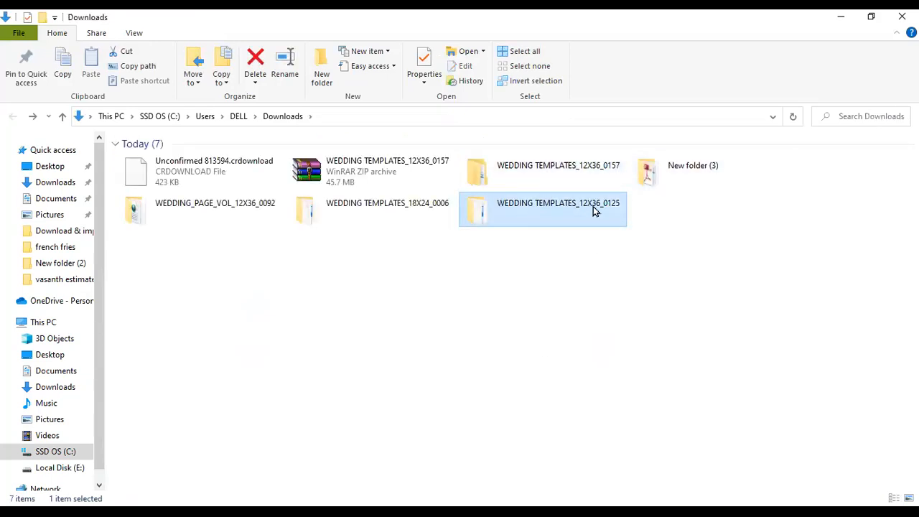
click(394, 217)
click(227, 221)
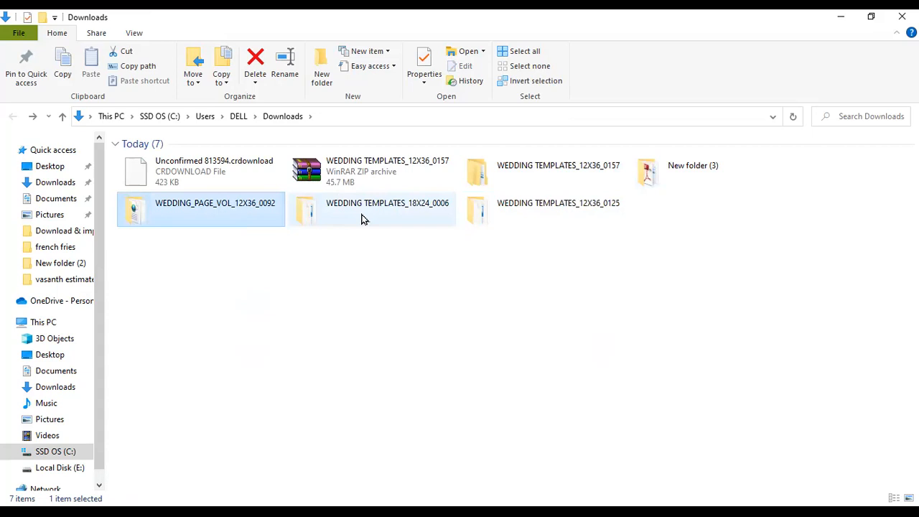
ctrl+click(474, 216)
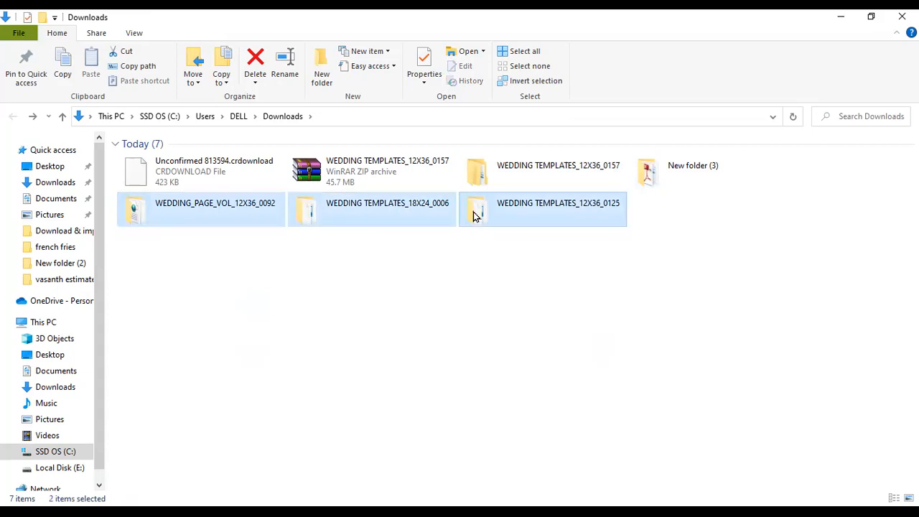
double_click(506, 176)
key(ctrl+v)
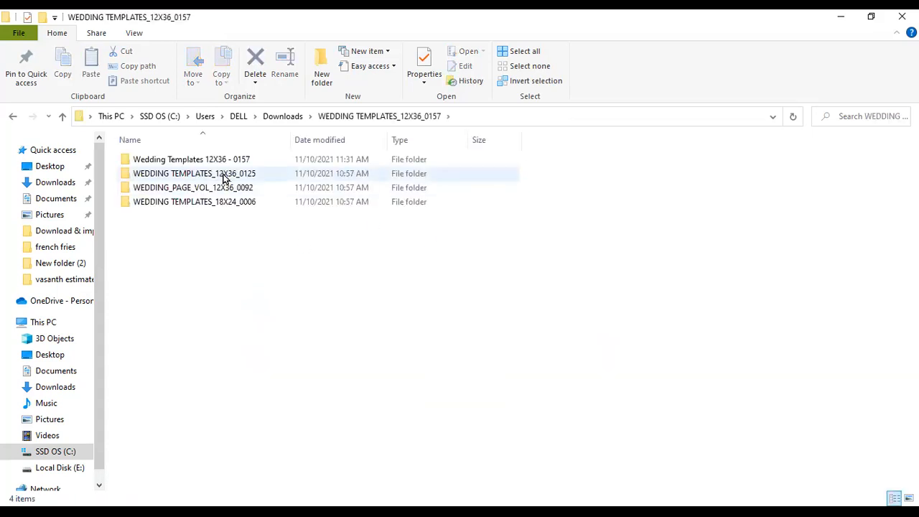
- Check the four subfolders and browse the files in WEDDING TEMPLATES_12X36_0125
click(230, 161)
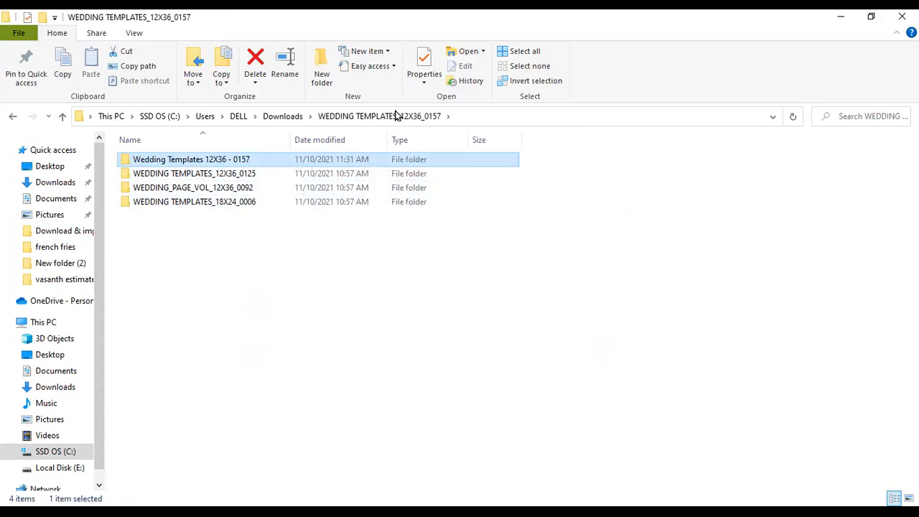
key(alt+Tab)
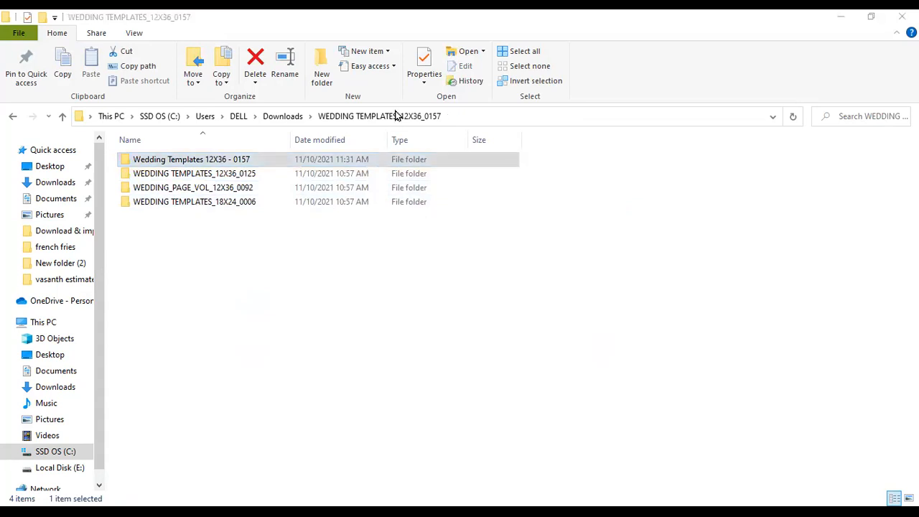
click(262, 163)
key(ctrl+a)
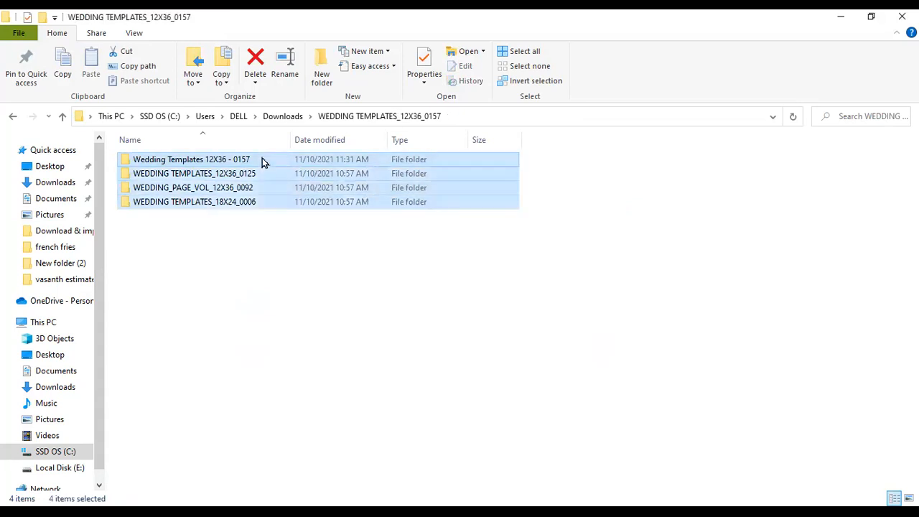
click(287, 231)
double_click(241, 176)
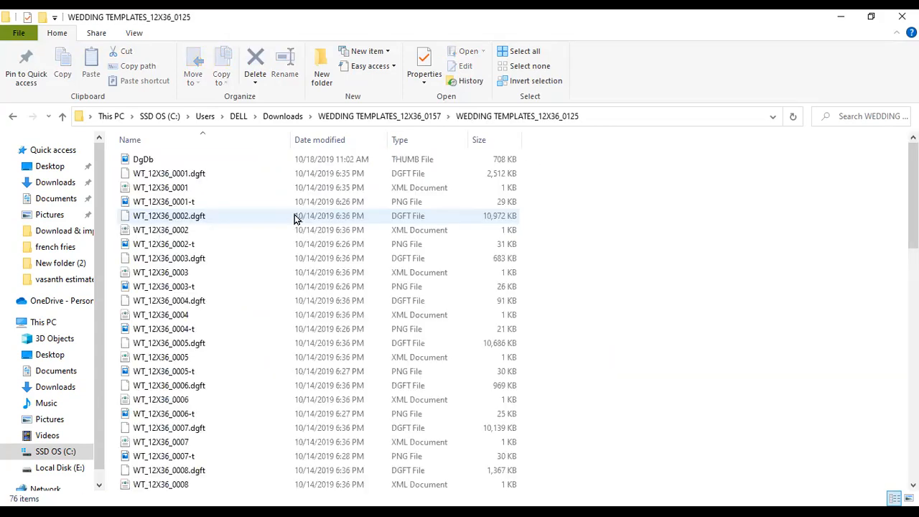
scroll(294, 215, up, 1)
scroll(355, 173, up, 1)
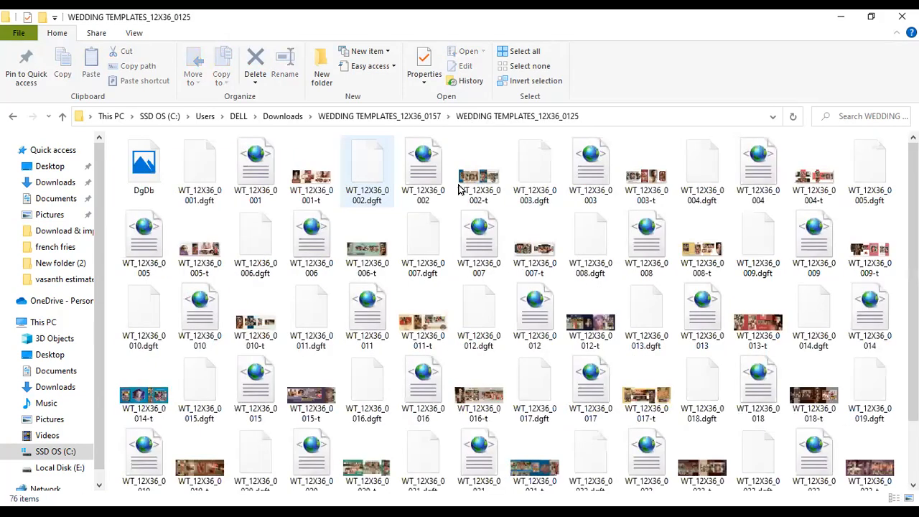
scroll(520, 344, down, 2)
click(440, 331)
key(BackSpace)
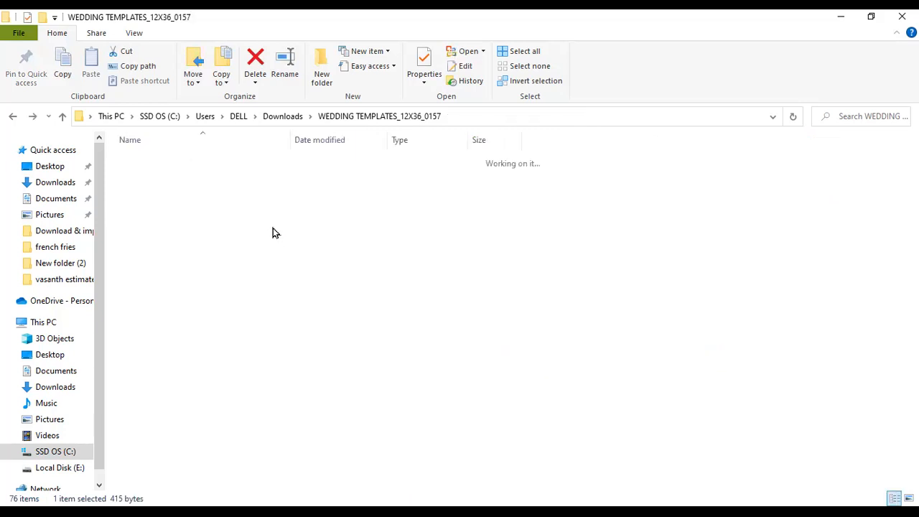
- Look into 18X24_0006 and the Wedding Templates 12X36 - 0157 subfolder, then show the album page thumbnails
click(249, 191)
key(Return)
key(BackSpace)
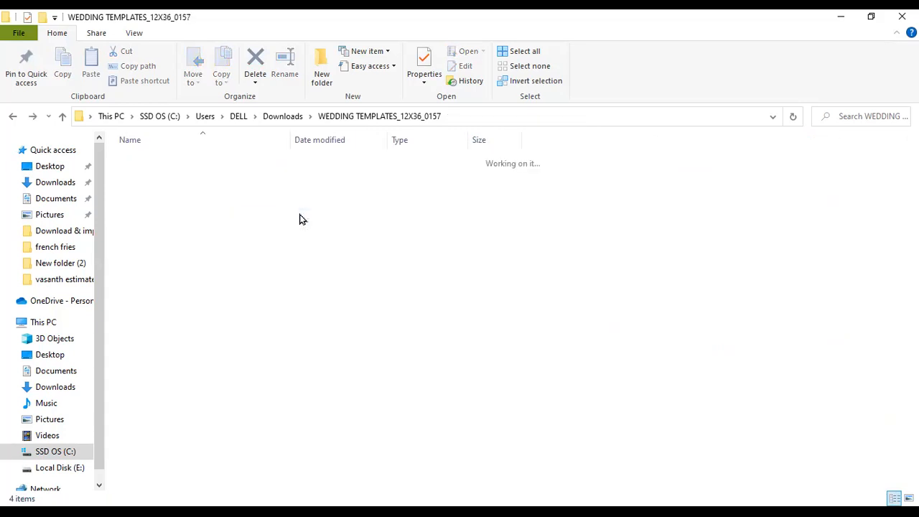
click(308, 238)
key(BackSpace)
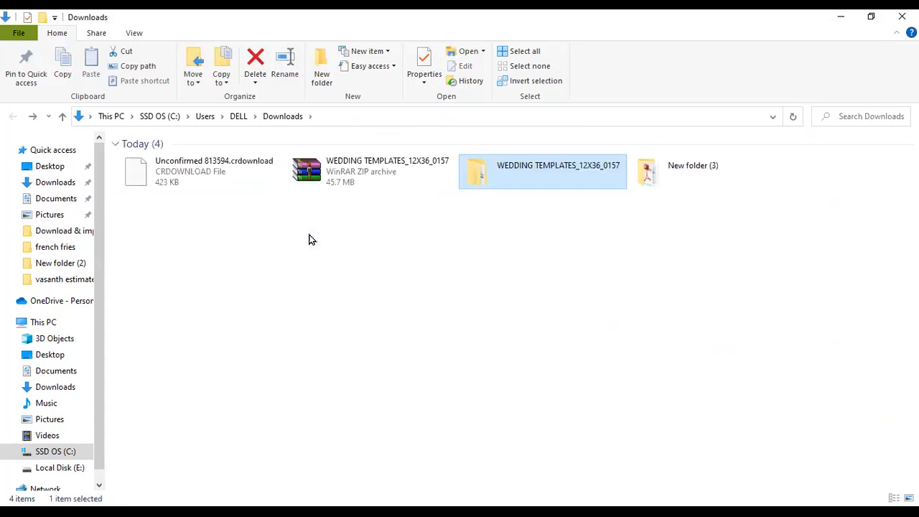
double_click(478, 188)
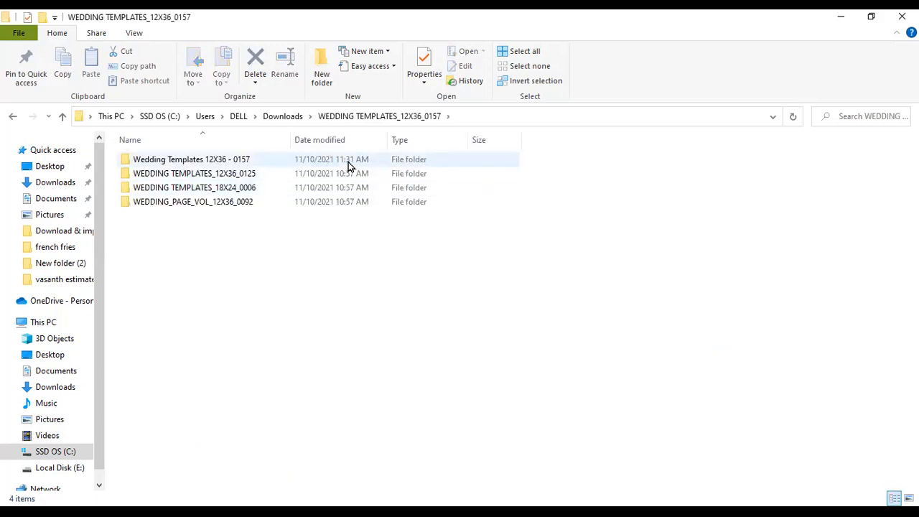
double_click(227, 159)
key(BackSpace)
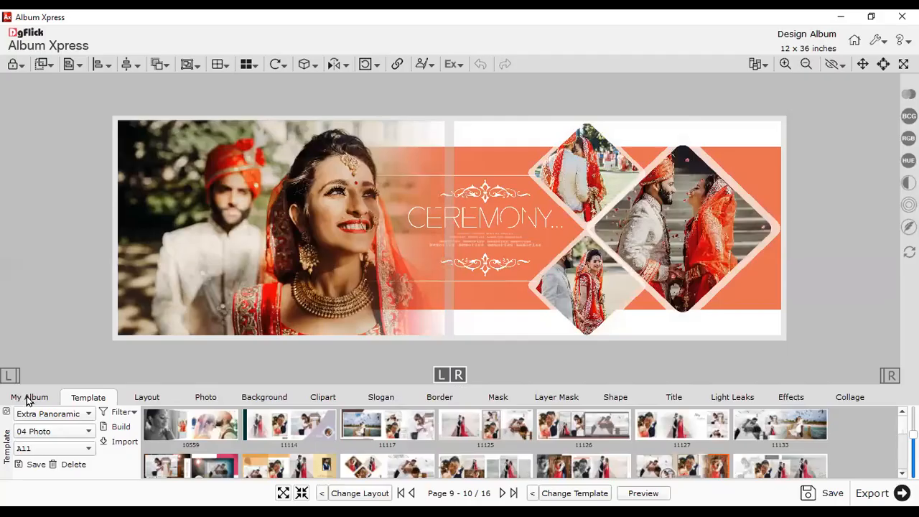
click(28, 397)
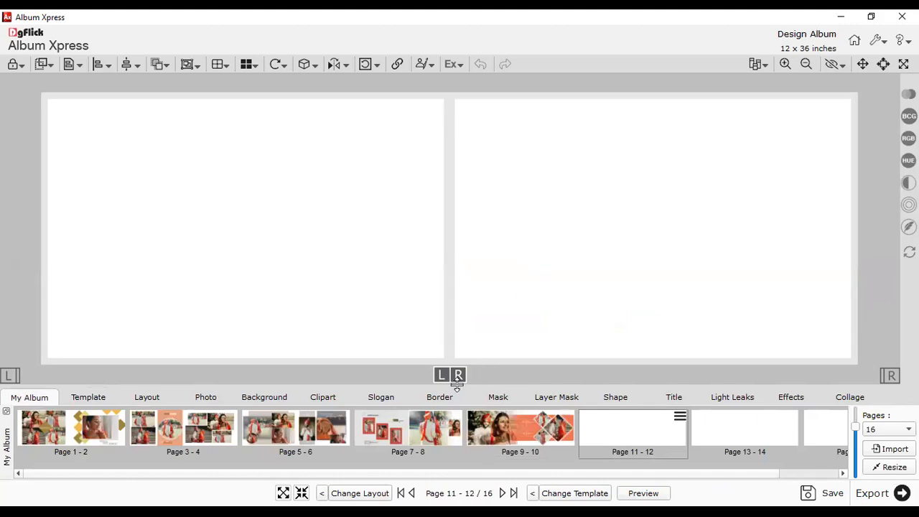
- Enlarge the lower thumbnail panel and switch to the Template library
drag(456, 384, 433, 213)
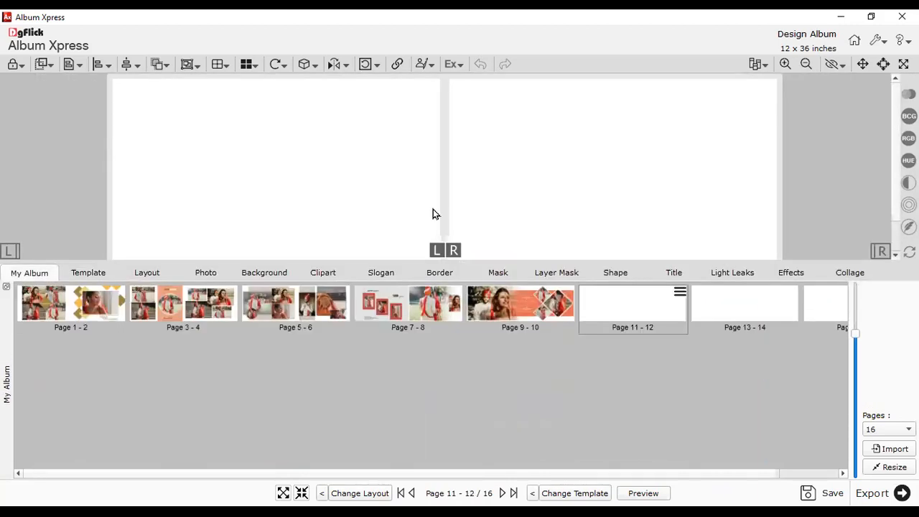
click(92, 275)
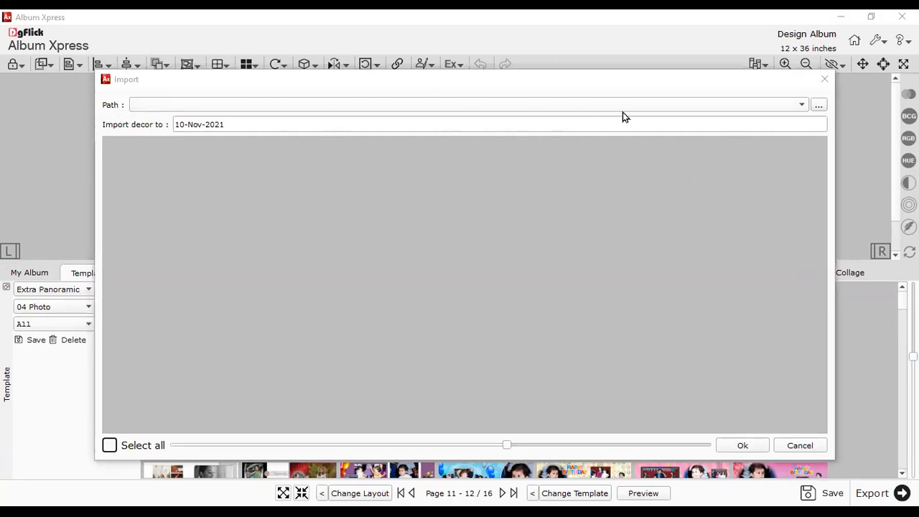
- Set the import path to Downloads > WEDDING TEMPLATES_12X36_0157 > Wedding Templates 12X36 - 0157
click(820, 106)
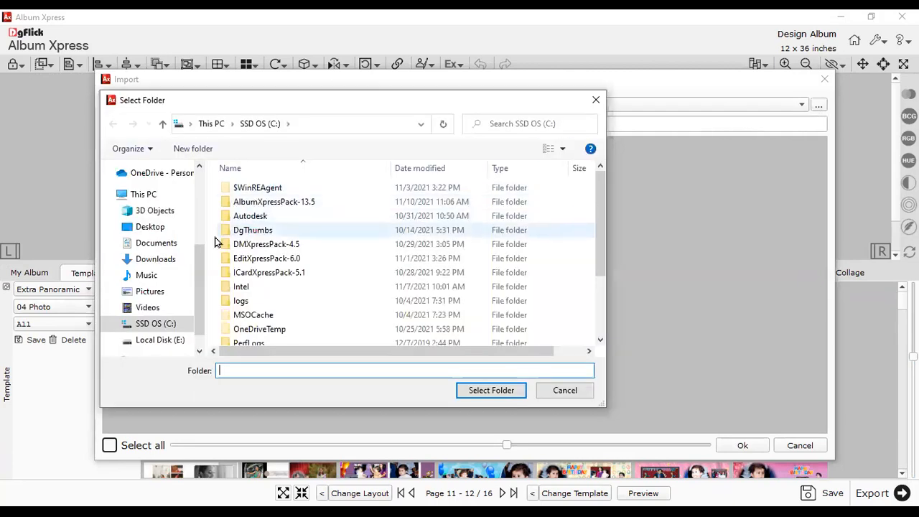
click(165, 263)
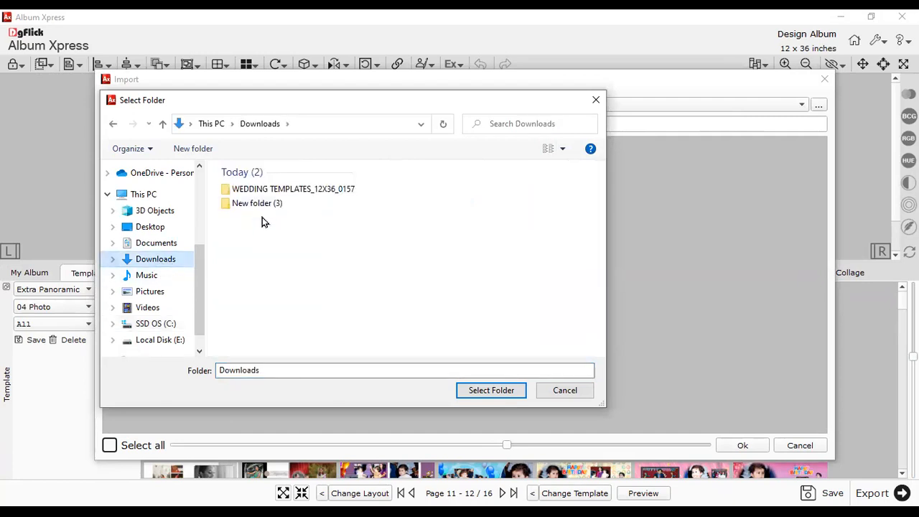
double_click(257, 193)
click(263, 188)
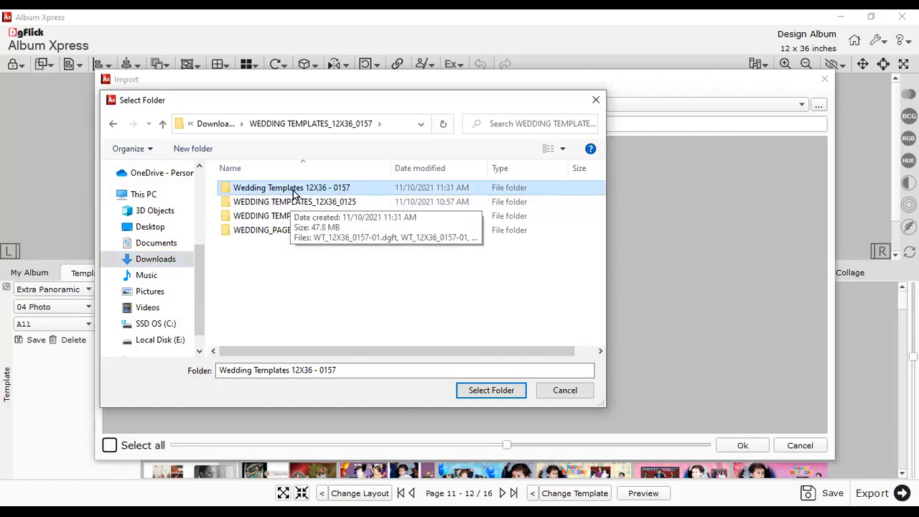
double_click(294, 188)
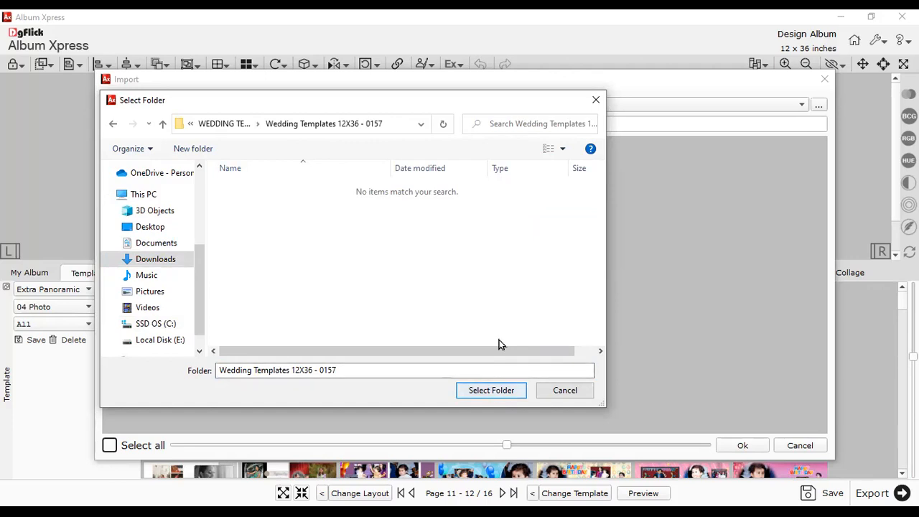
click(246, 127)
double_click(267, 188)
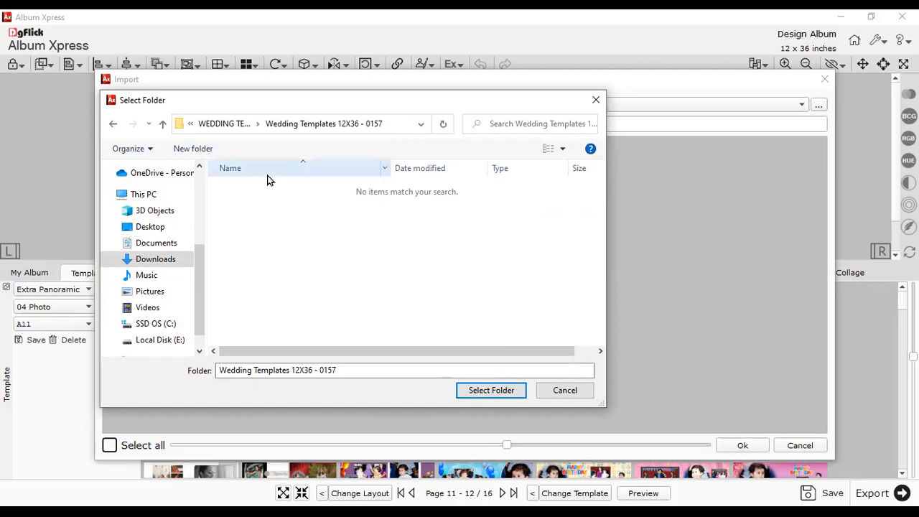
click(480, 391)
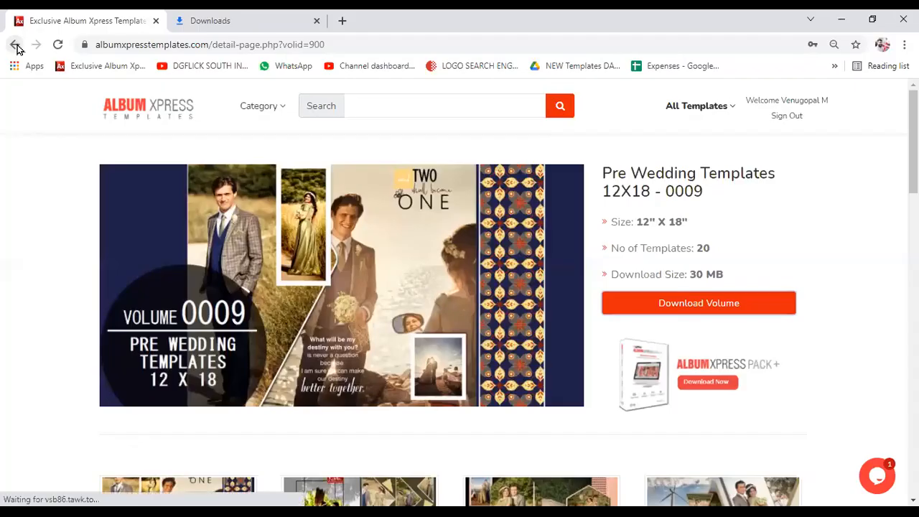
- Go back to the Chrome template catalogue and scroll to the Wedding Templates 12X36 - 0157 card
key(alt+Left)
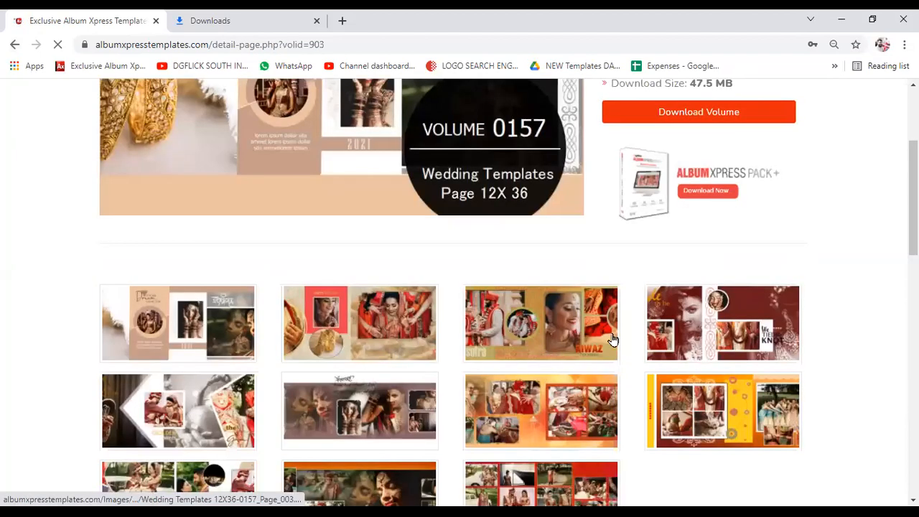
scroll(224, 226, down, 2)
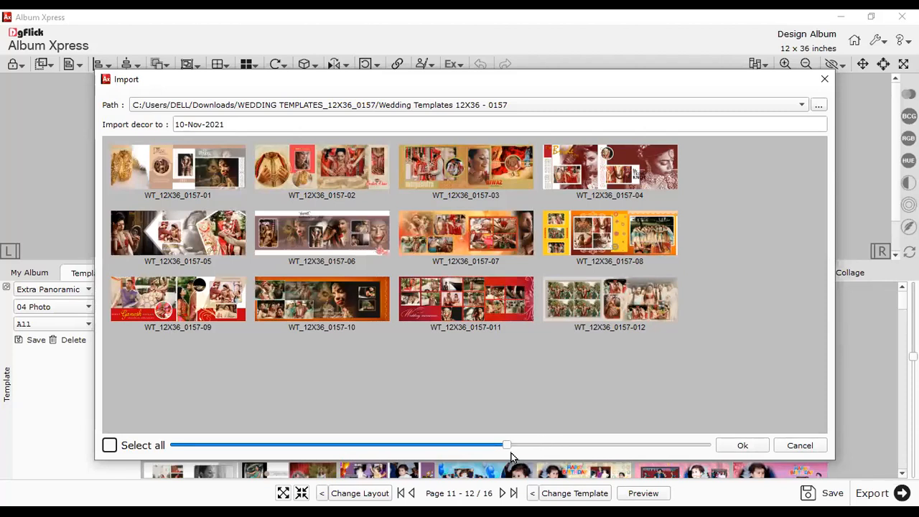
- Enlarge the previews, tick all twelve WT_12X36_0157 templates and select the 10-Nov-2021 decor name
drag(507, 445, 687, 434)
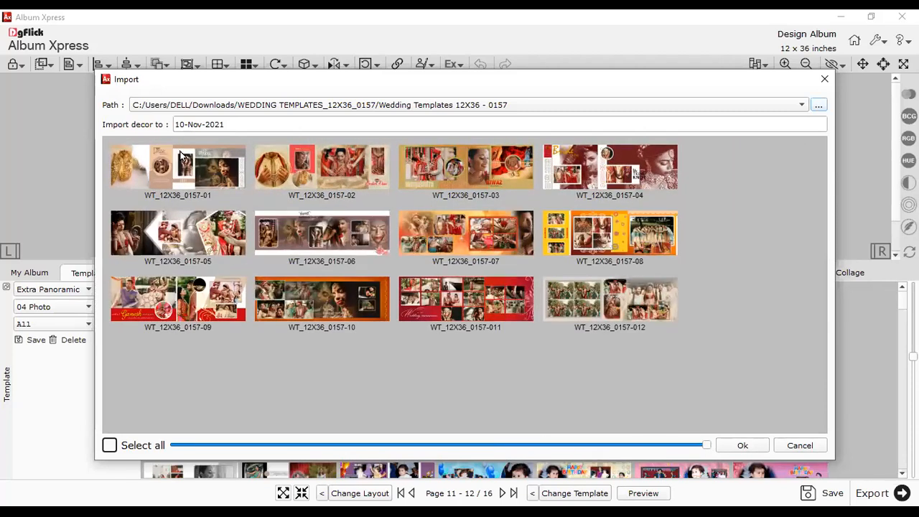
click(479, 175)
click(613, 182)
click(458, 225)
click(345, 242)
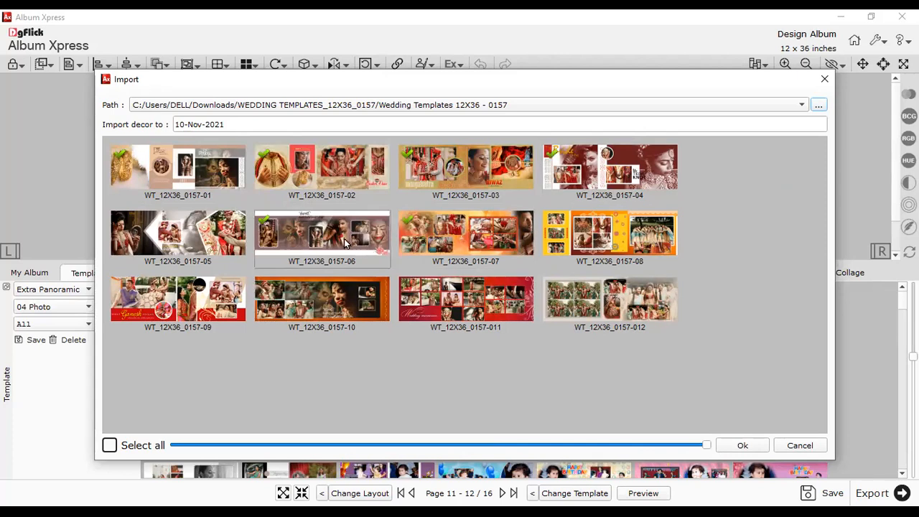
click(110, 445)
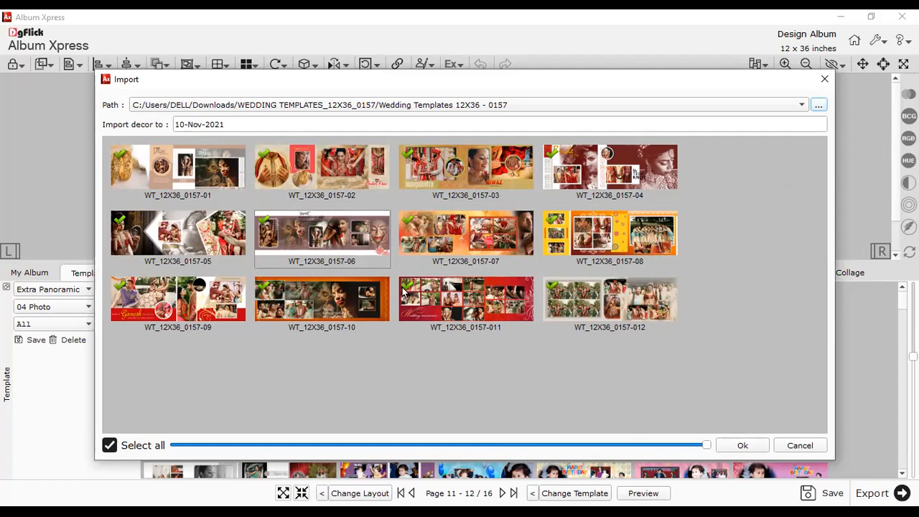
click(118, 442)
click(128, 444)
drag(229, 121, 179, 120)
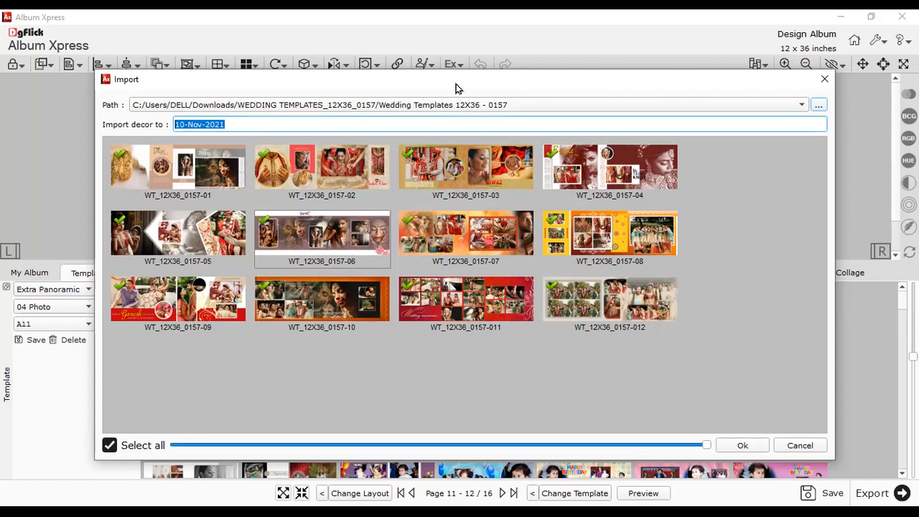
- Reposition the Import window and close it without importing
drag(671, 85, 793, 102)
drag(625, 102, 328, 104)
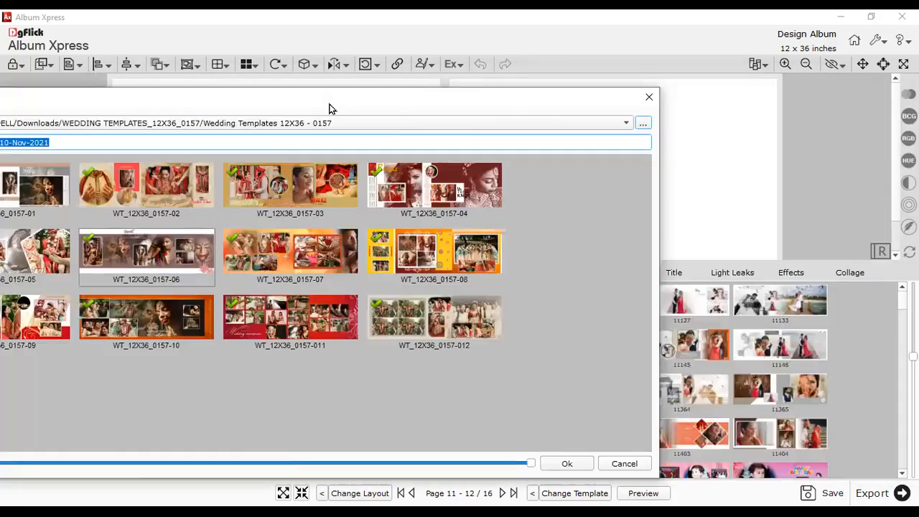
drag(616, 102, 675, 109)
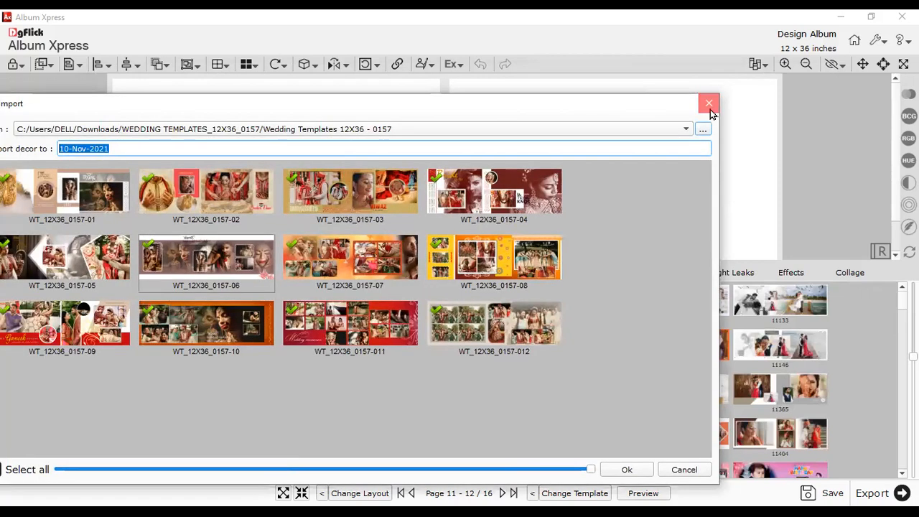
click(709, 108)
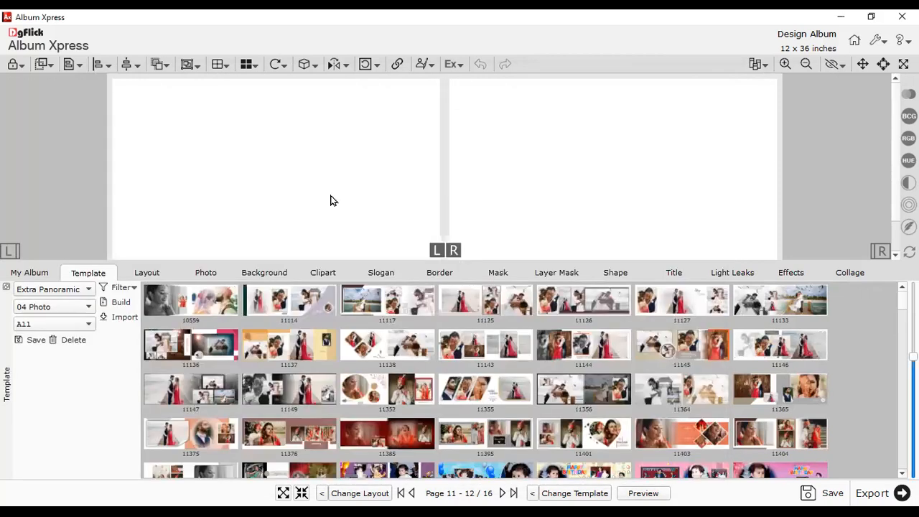
click(258, 274)
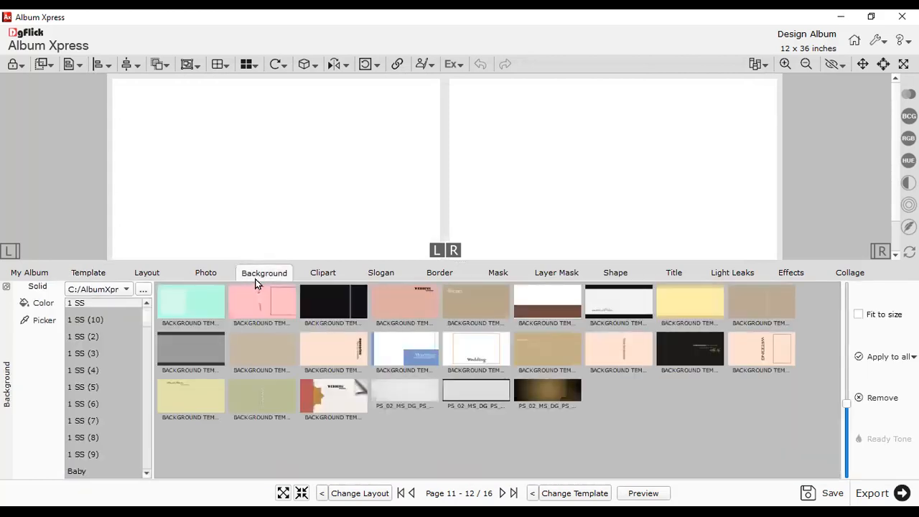
click(321, 276)
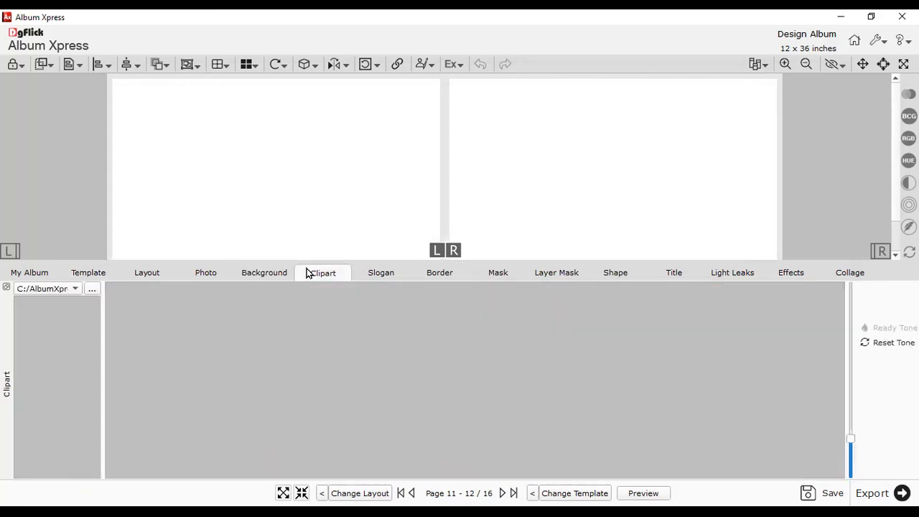
click(381, 275)
click(434, 273)
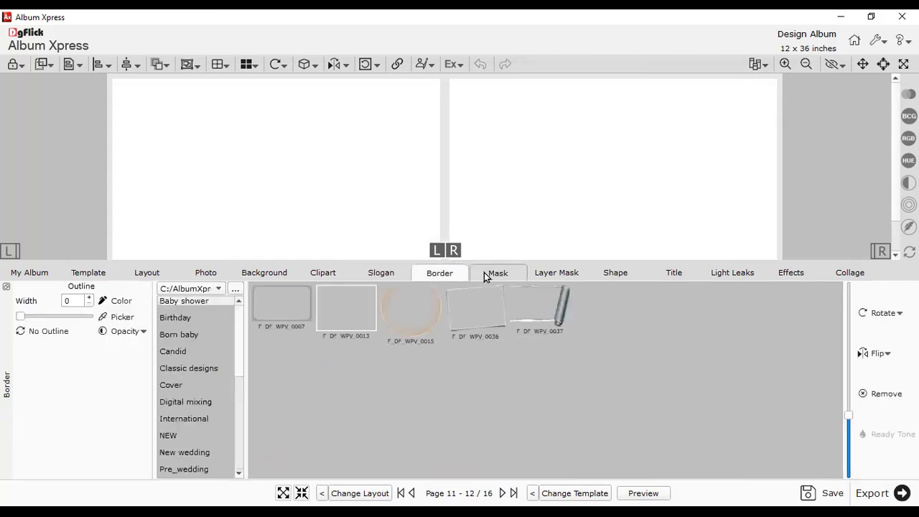
click(497, 273)
click(732, 272)
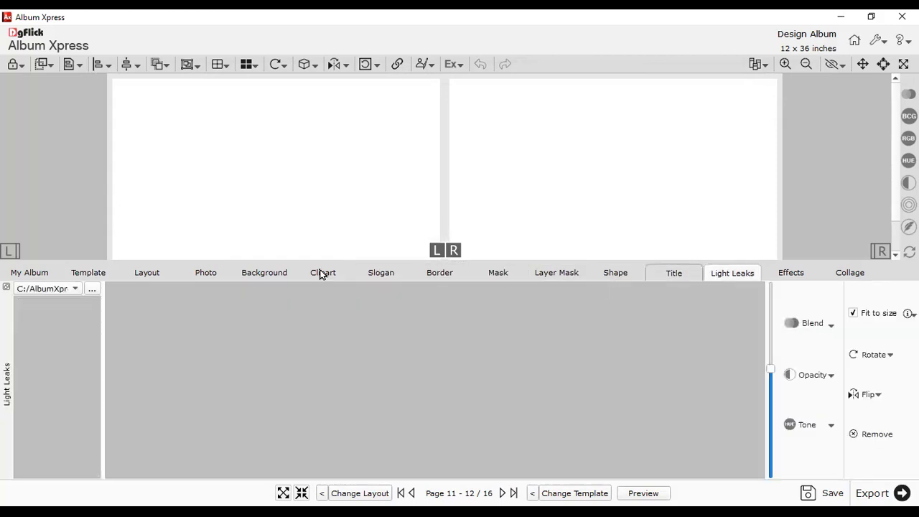
click(115, 274)
click(260, 274)
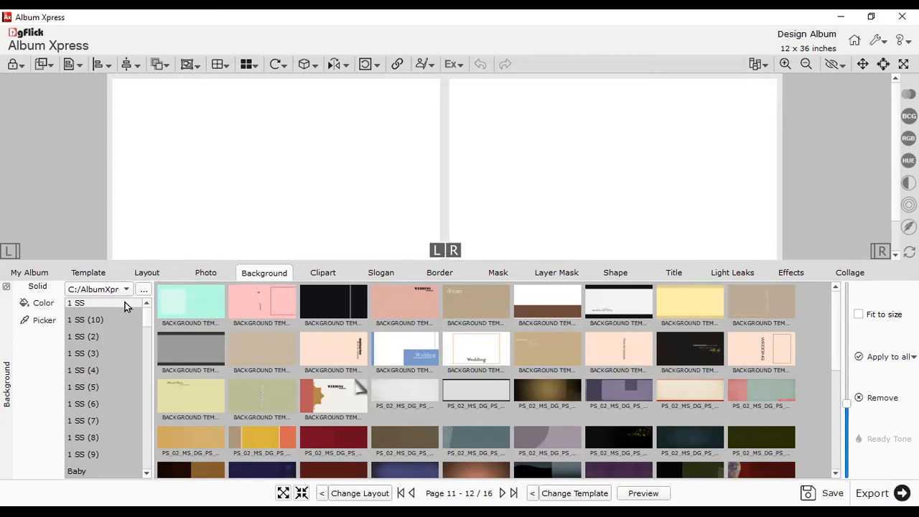
drag(146, 319, 145, 332)
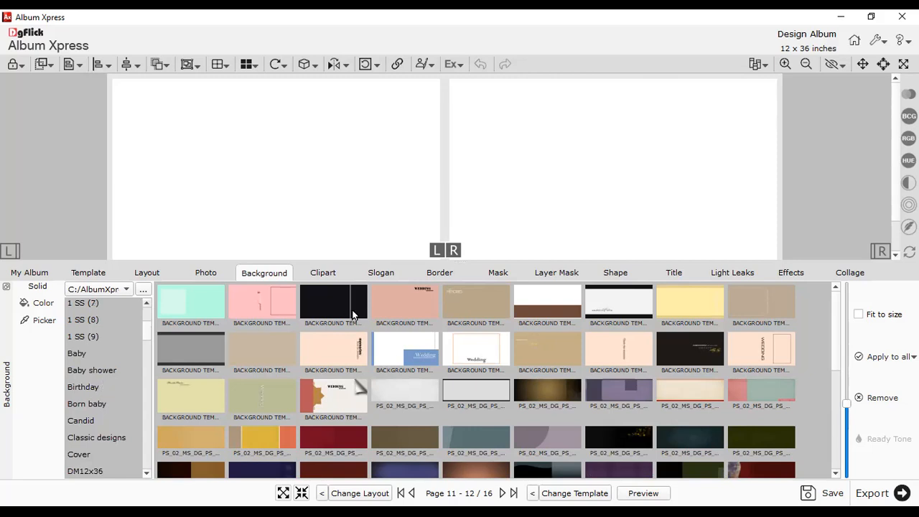
click(97, 273)
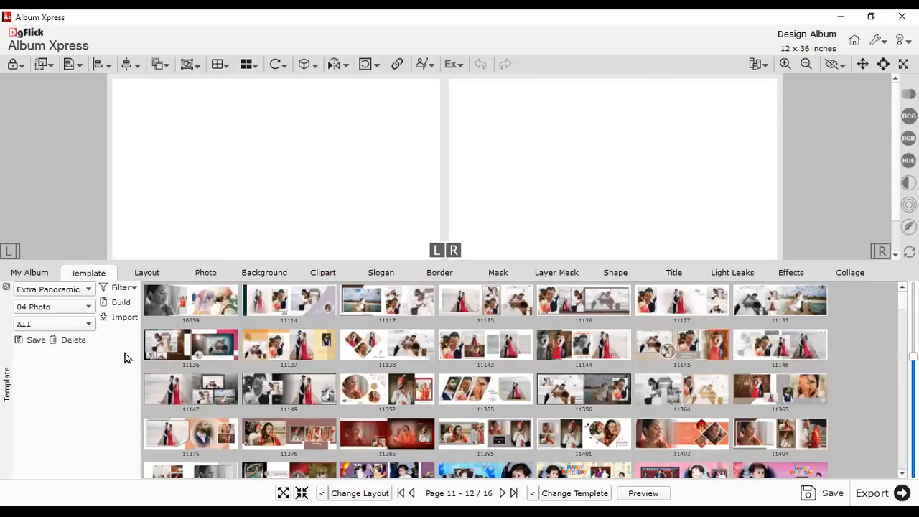
- Import all twelve WT_12X36_0157 templates under decor name 2021 and dismiss the success message
click(125, 317)
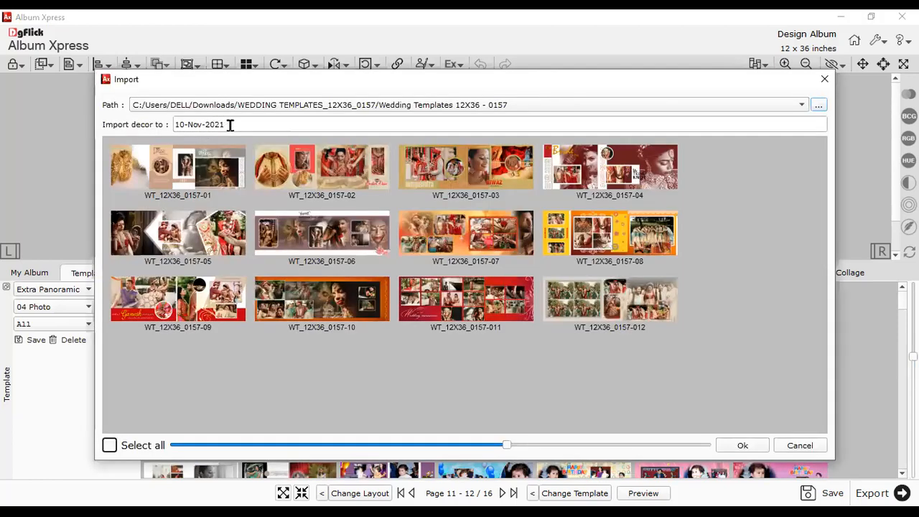
drag(230, 125, 160, 130)
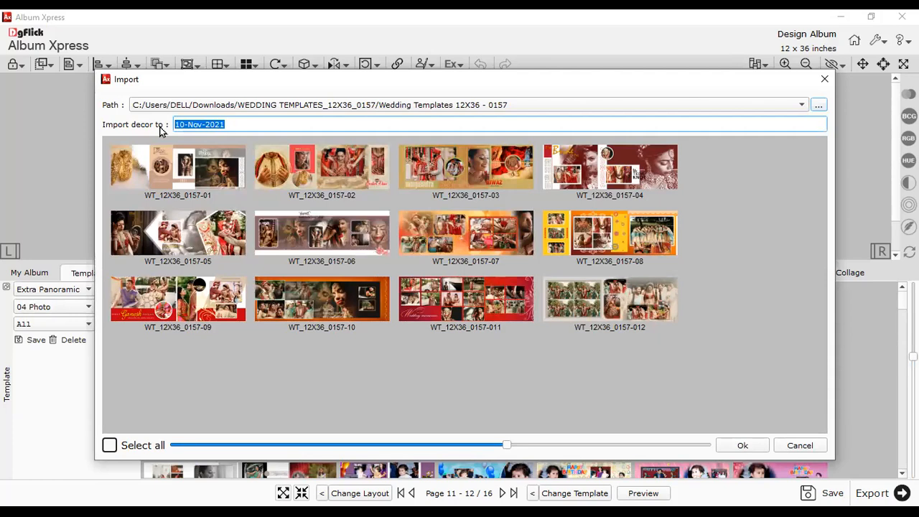
text(2)
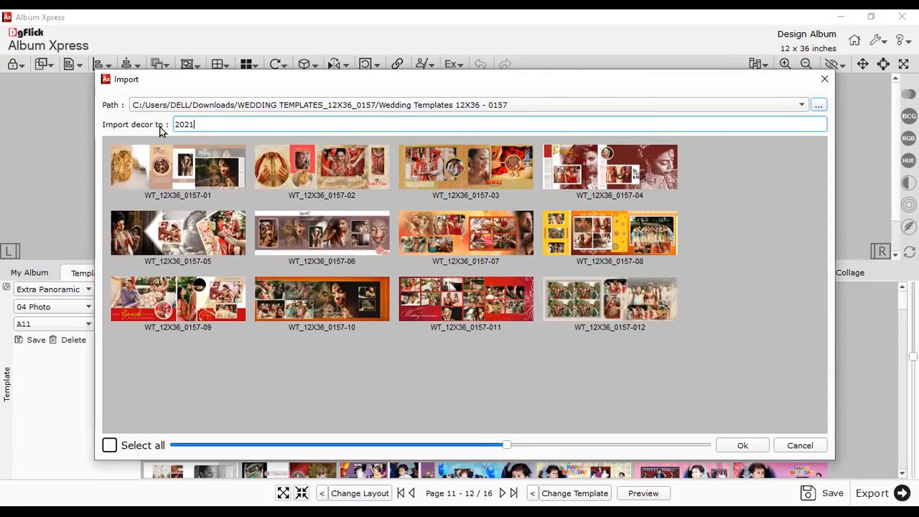
click(110, 444)
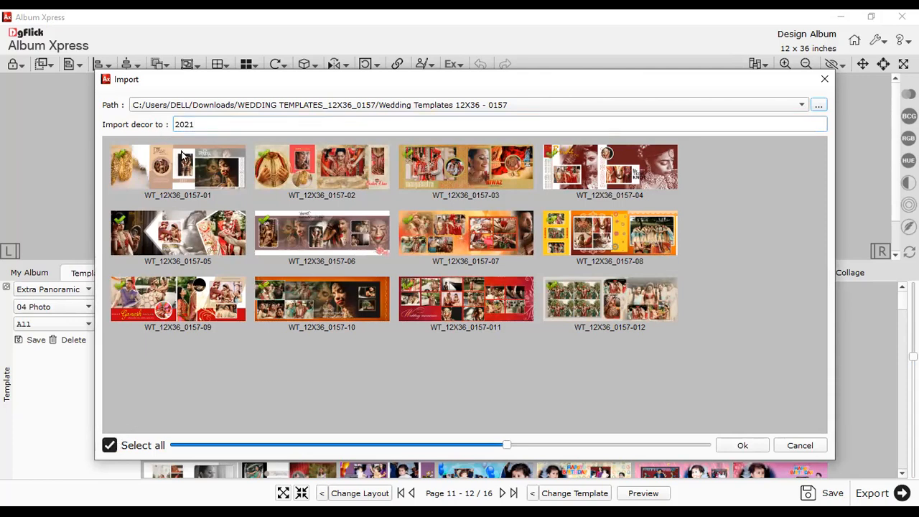
double_click(195, 125)
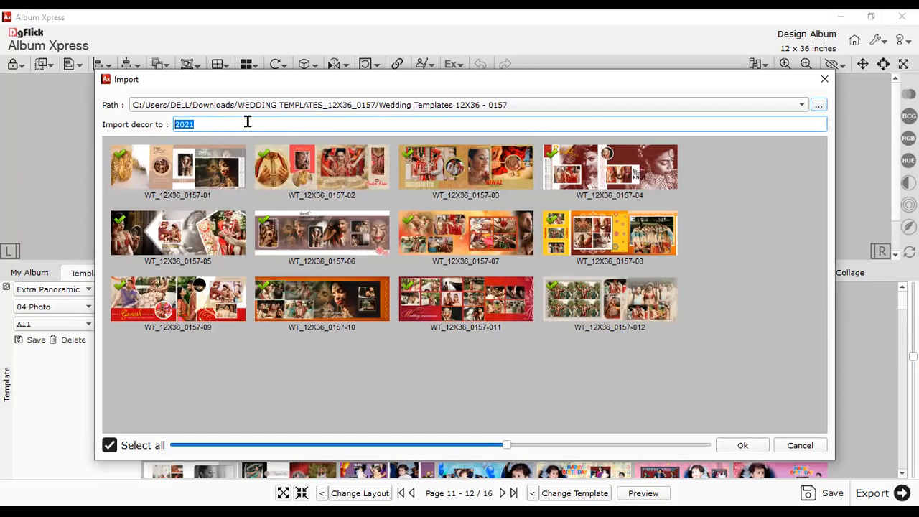
drag(196, 125, 170, 129)
click(728, 448)
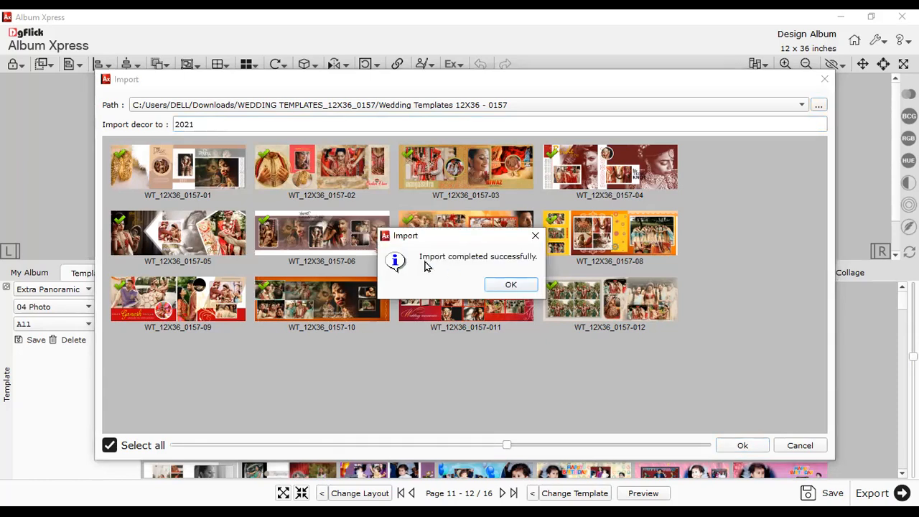
click(511, 285)
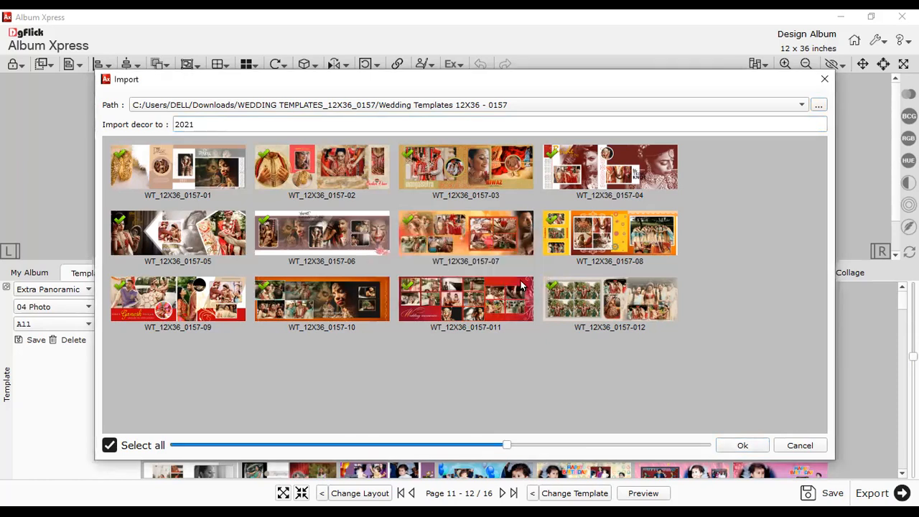
click(823, 79)
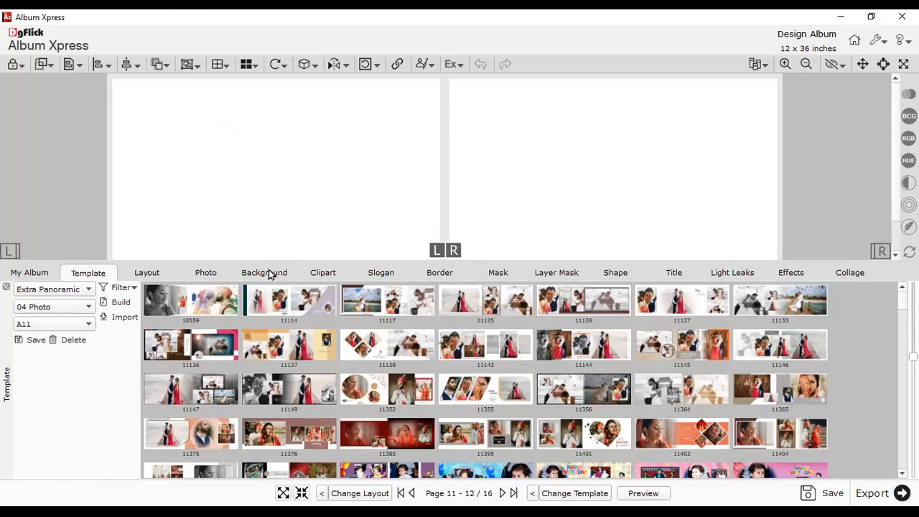
- Review the 2021 backgrounds and 2021 clipart with enlarged thumbnails
click(269, 273)
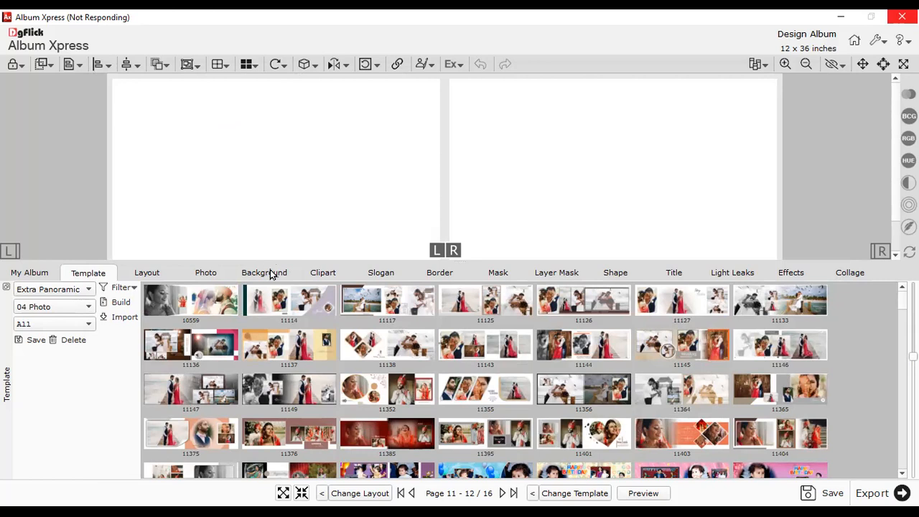
drag(147, 317, 149, 332)
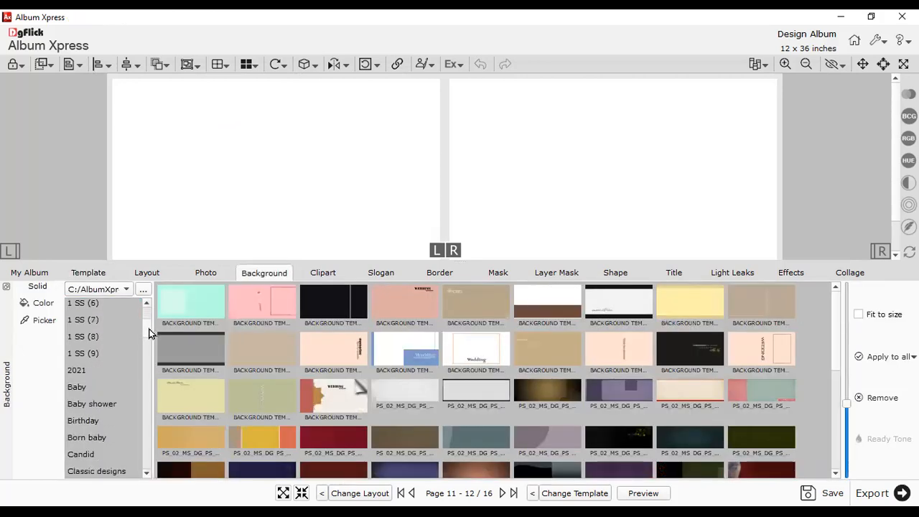
click(84, 371)
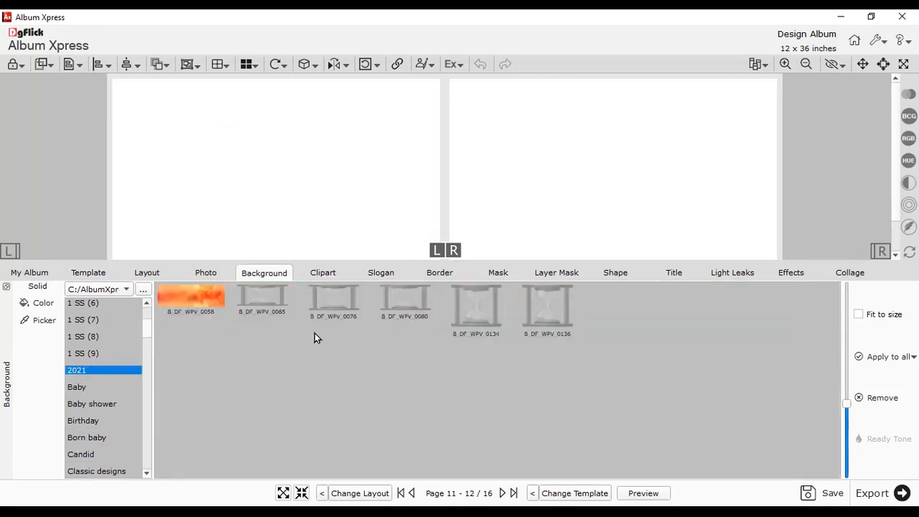
drag(845, 407, 846, 310)
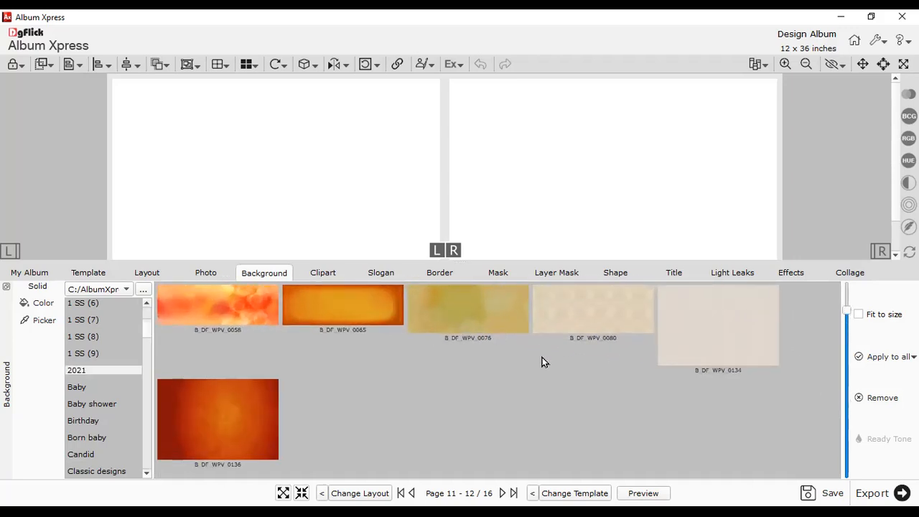
click(331, 272)
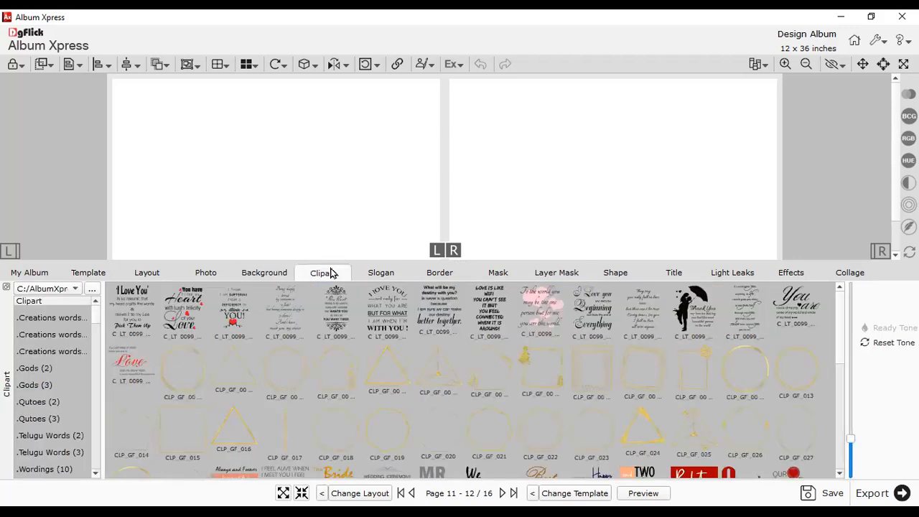
click(74, 335)
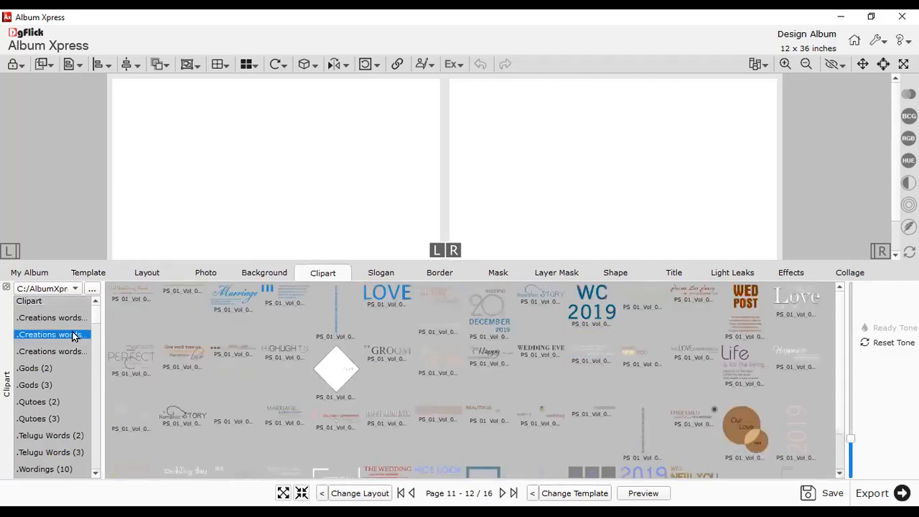
key(2)
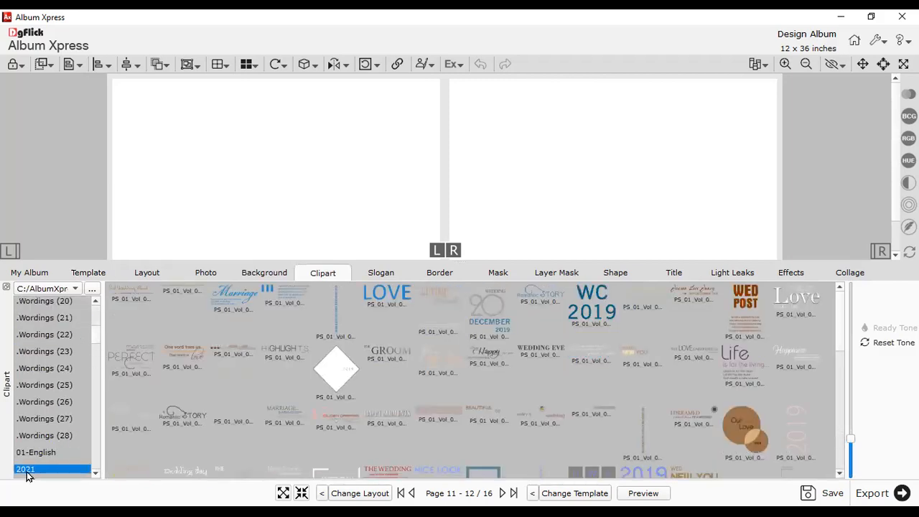
drag(849, 439, 850, 389)
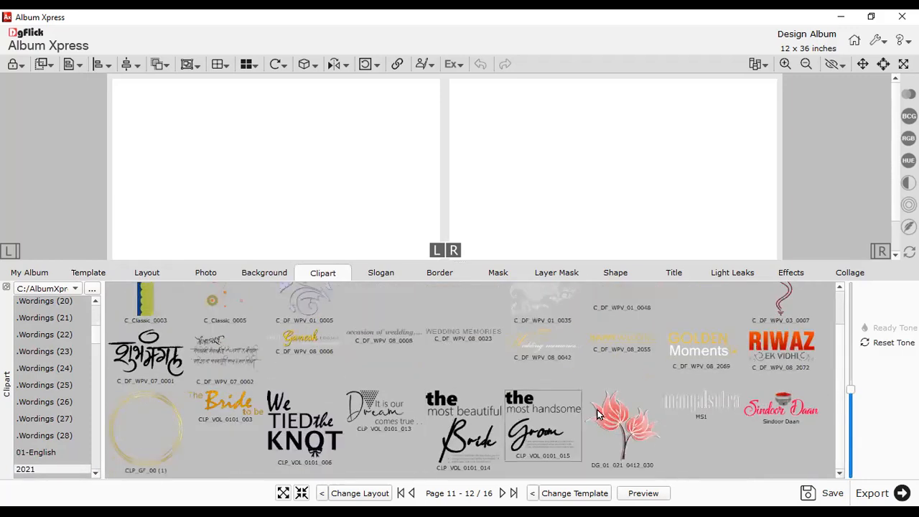
- Browse the slogan collection, the 2021 borders and 2021 masks, ending on the background collection
click(386, 275)
key(s)
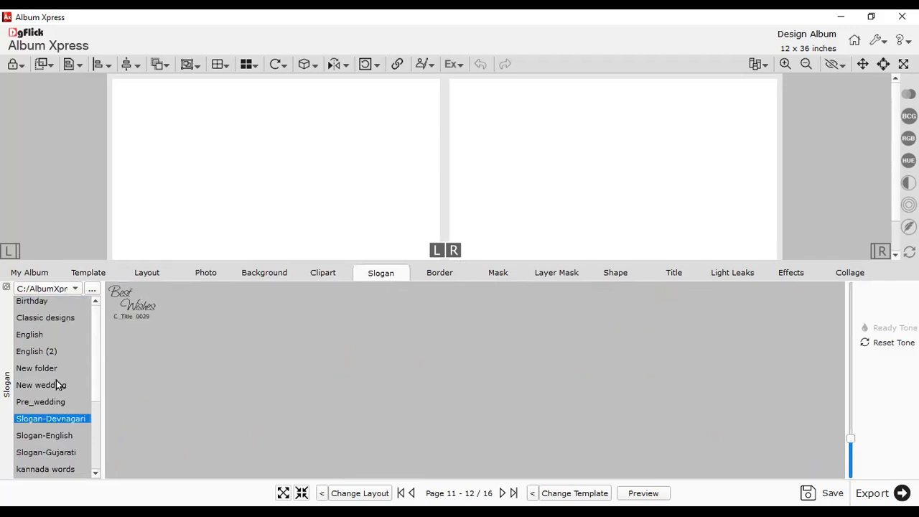
click(431, 278)
click(177, 351)
click(169, 302)
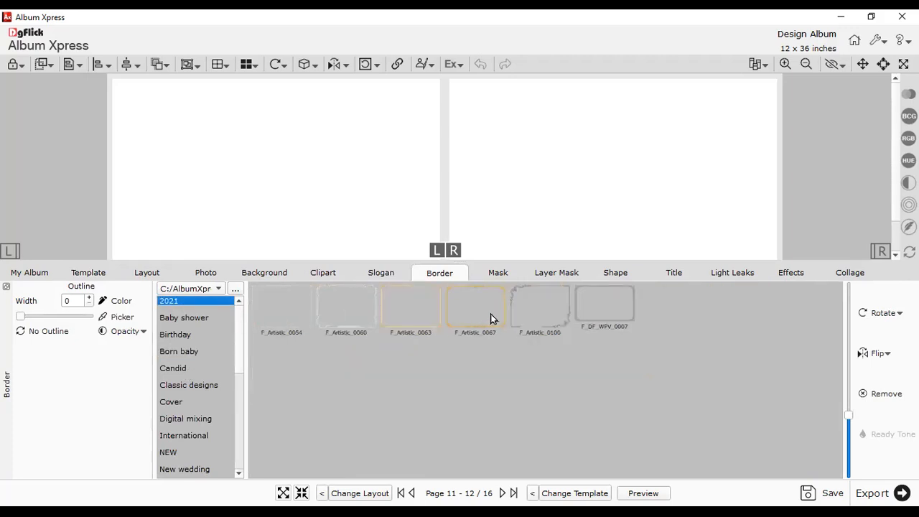
click(498, 272)
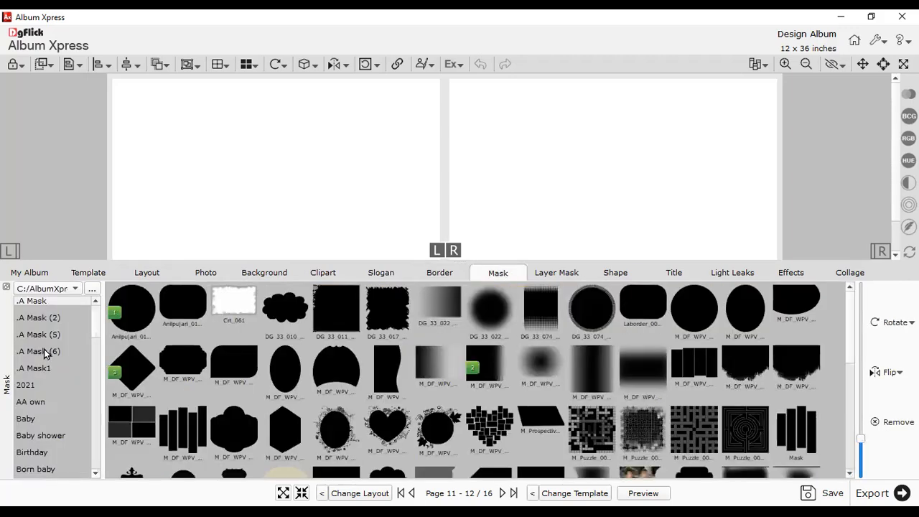
click(31, 385)
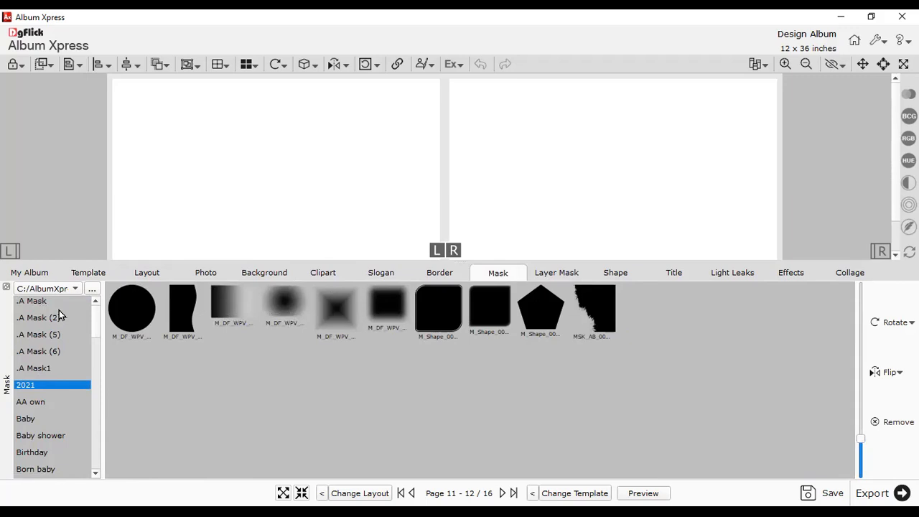
click(278, 273)
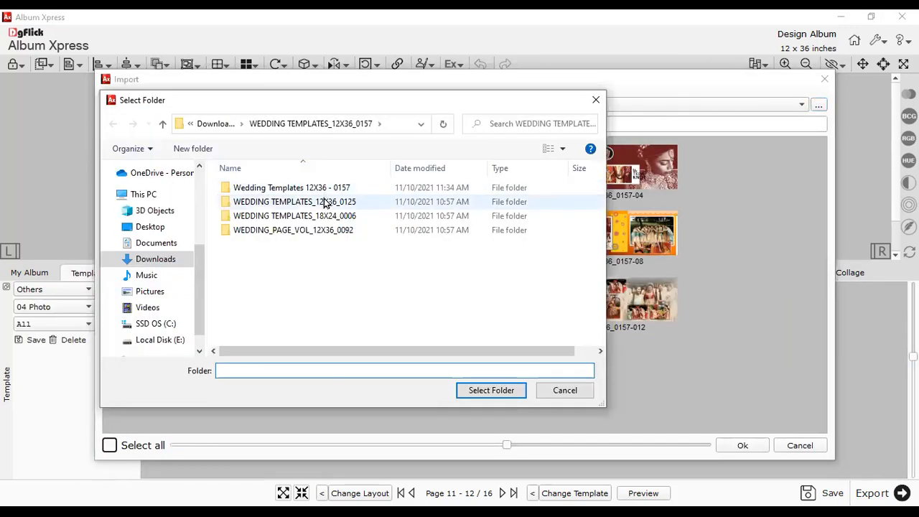
- Use the WEDDING TEMPLATES_12X36_0125 folder as the source, select all 25 templates, and finish importing
double_click(321, 201)
click(472, 391)
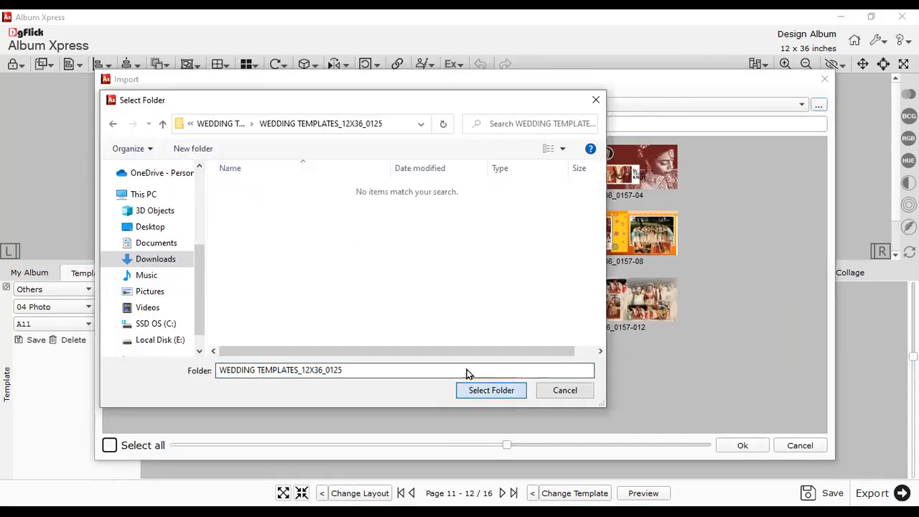
scroll(328, 358, down, 3)
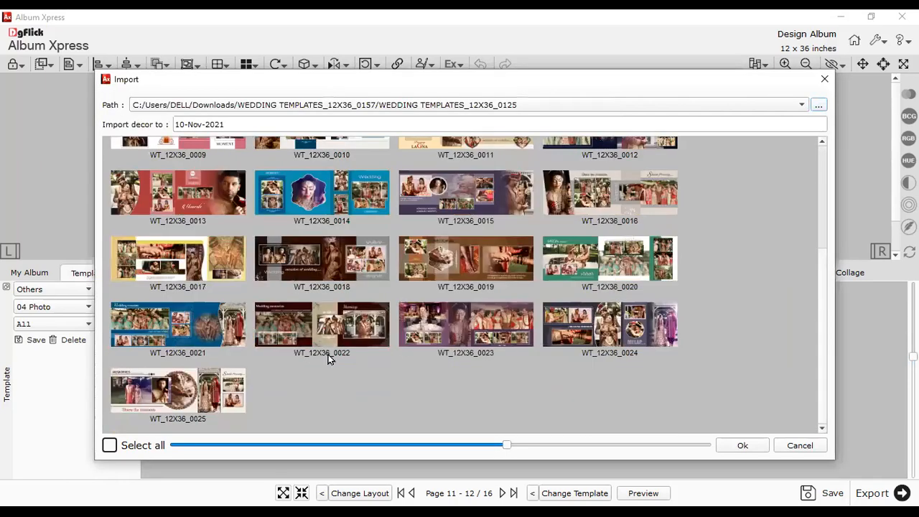
click(144, 446)
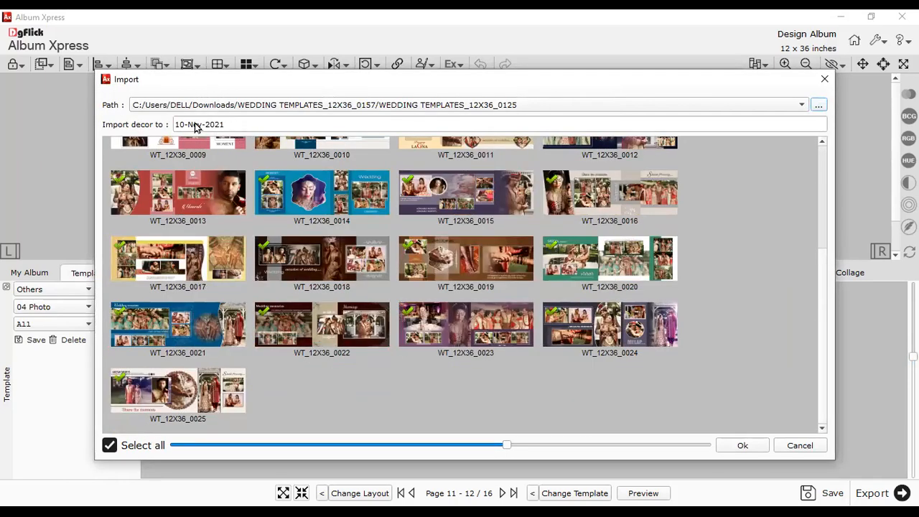
drag(226, 124, 172, 124)
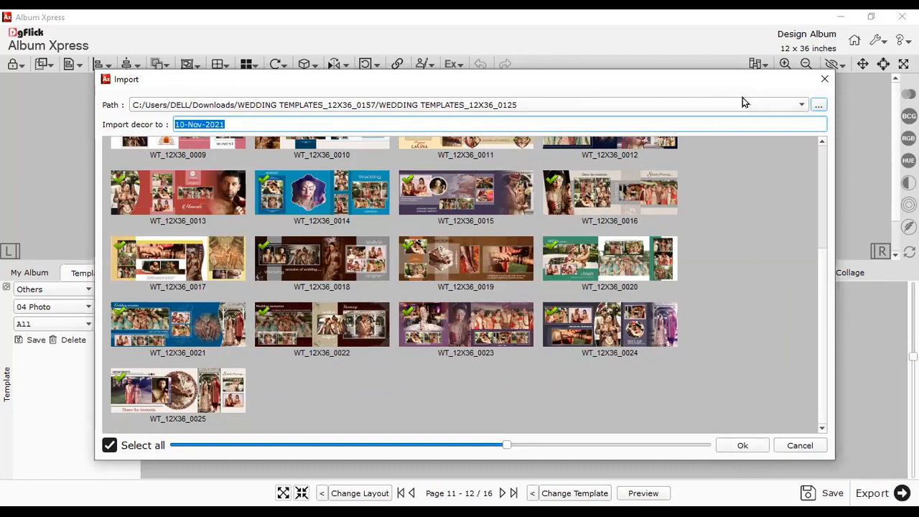
click(824, 79)
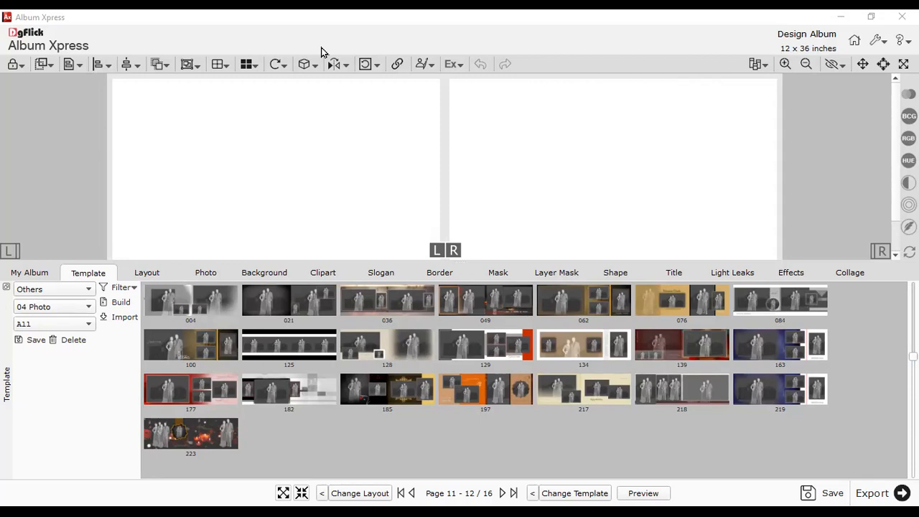
- Switch the template category from Others to Extra Panoramic, then open the photo-count list
click(38, 294)
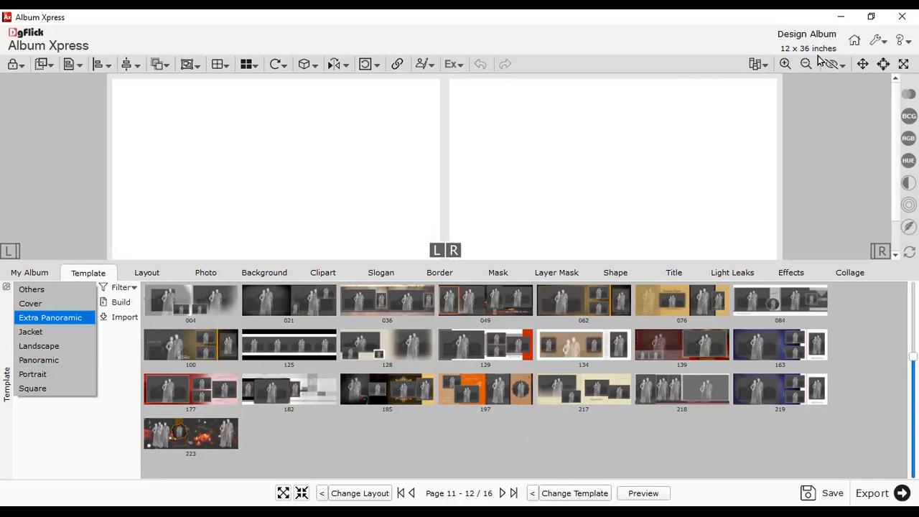
click(53, 321)
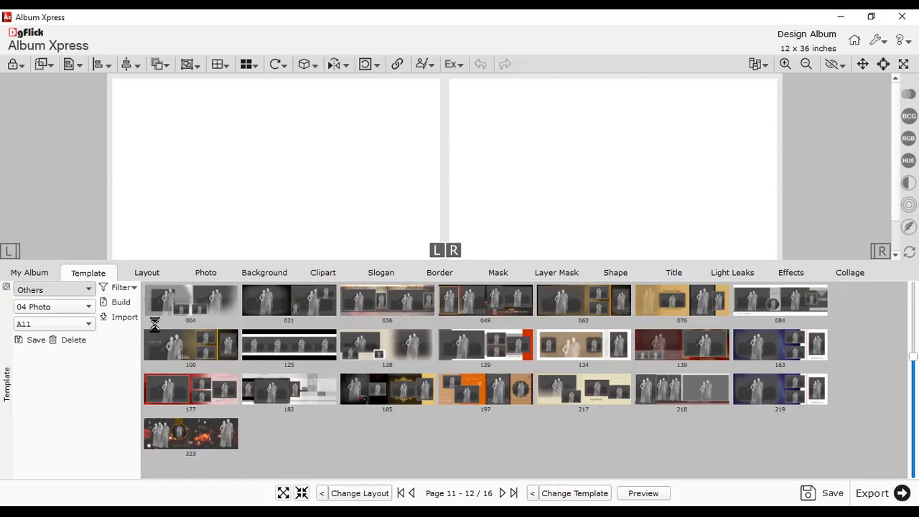
click(61, 309)
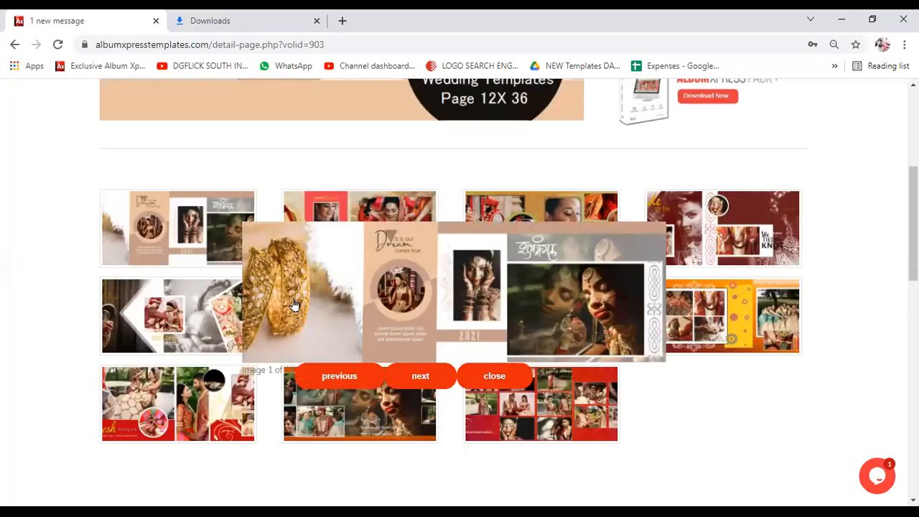
click(432, 376)
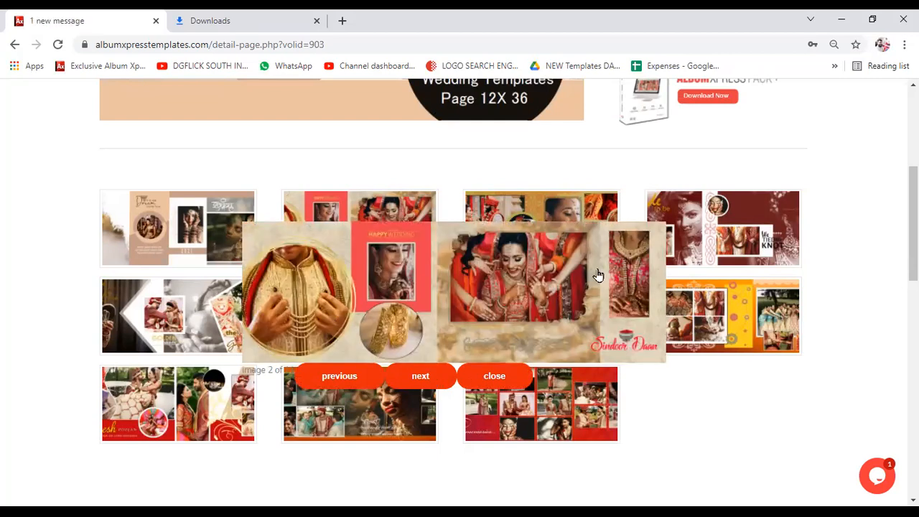
click(421, 376)
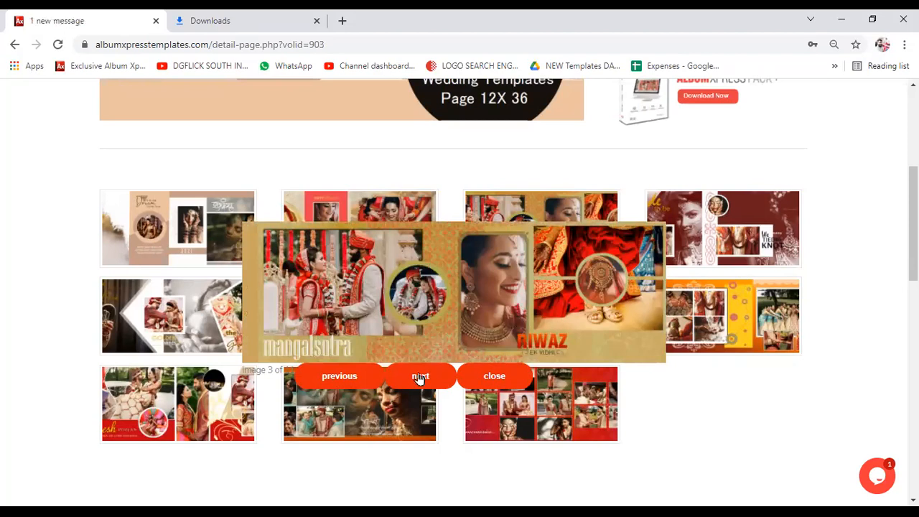
click(419, 377)
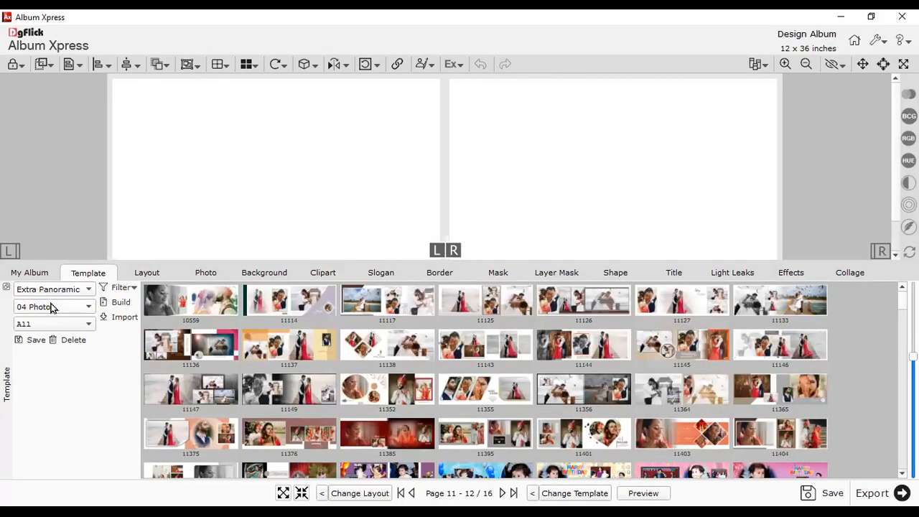
click(50, 305)
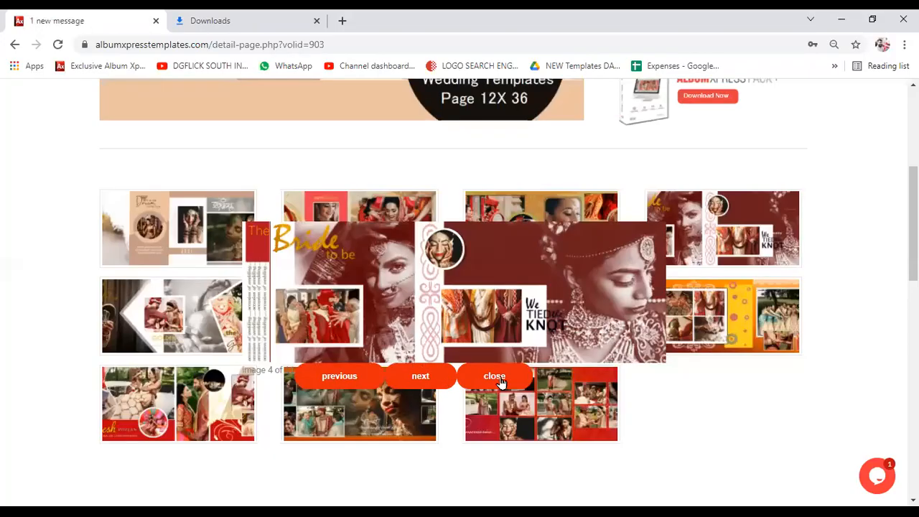
click(194, 268)
click(177, 246)
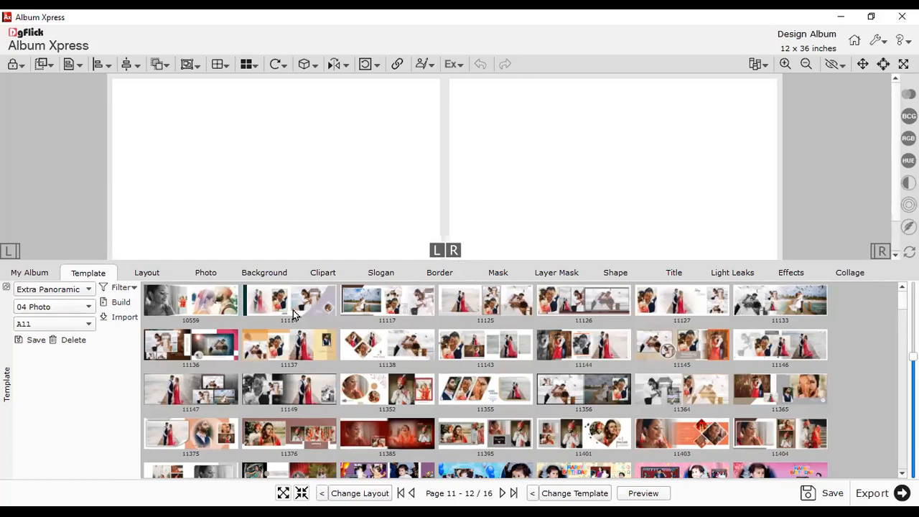
- Filter the templates to 05 Photo and enlarge the thumbnails to five per row
click(68, 307)
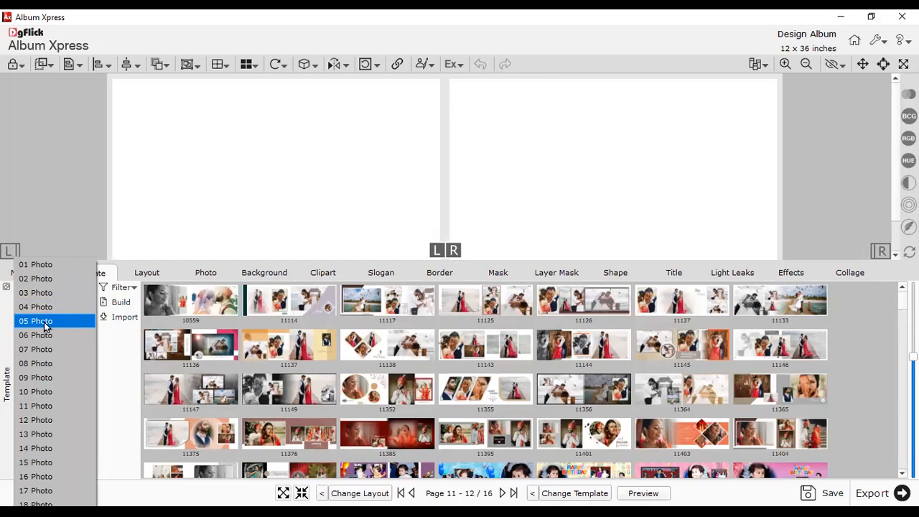
key(Escape)
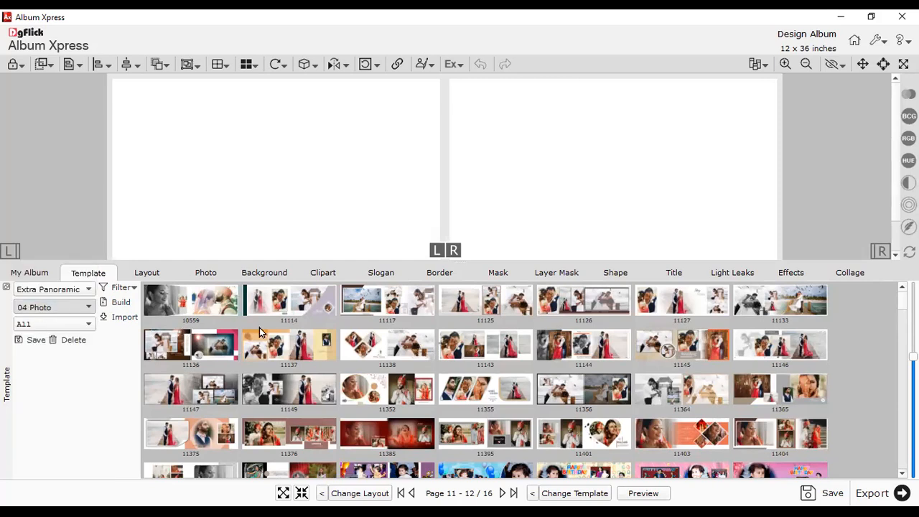
key(Down)
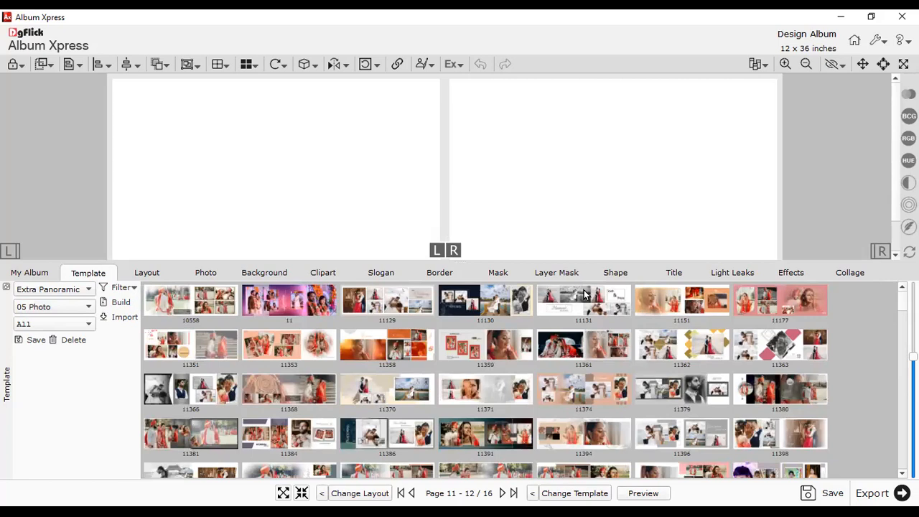
scroll(485, 380, down, 3)
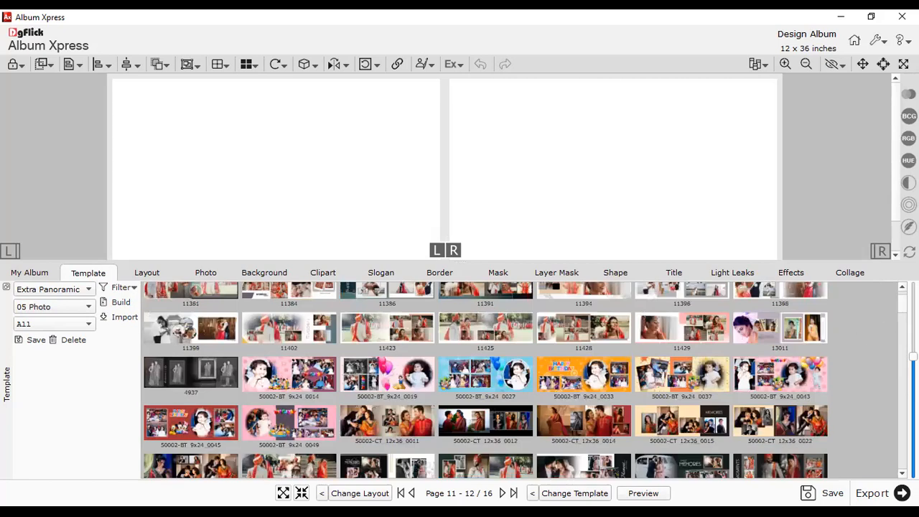
scroll(485, 380, down, 5)
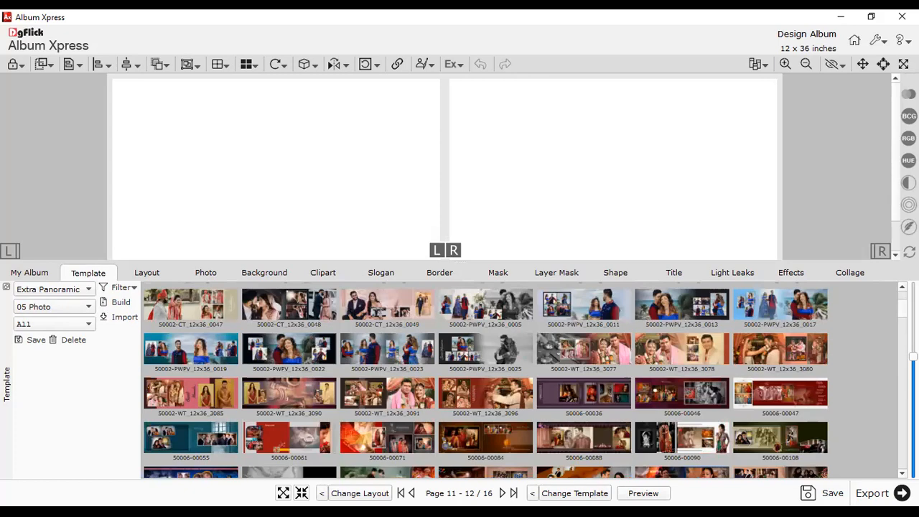
drag(913, 357, 912, 286)
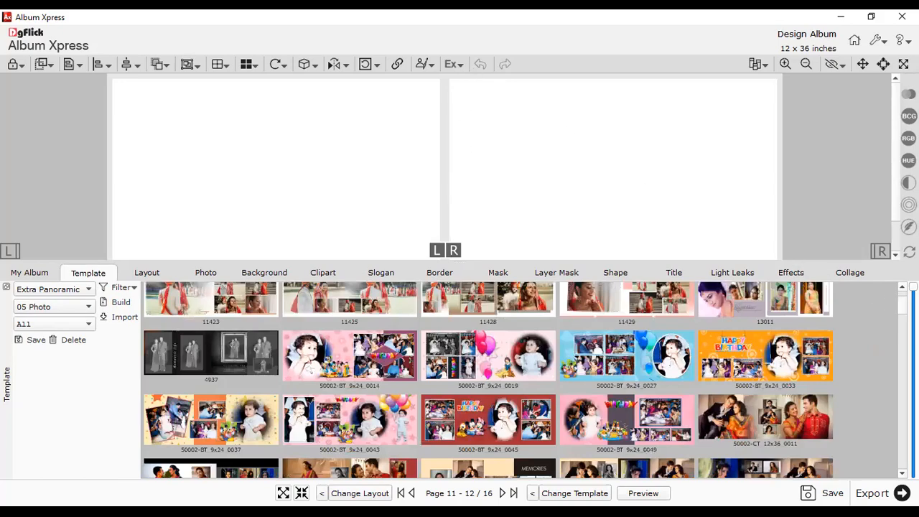
- Scroll through the five-photo WT_12X36 thumbnails, including WT_12X36_0157-01 and 0157-04
scroll(699, 393, down, 15)
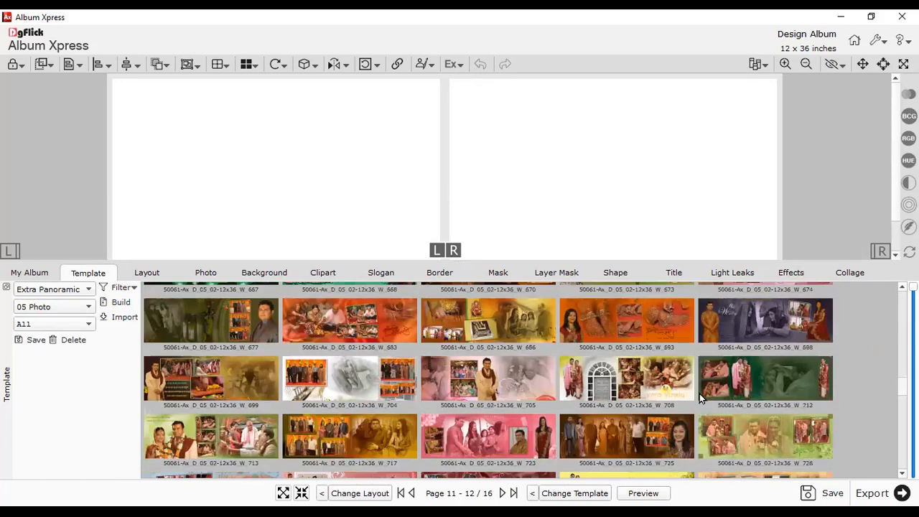
scroll(699, 393, down, 10)
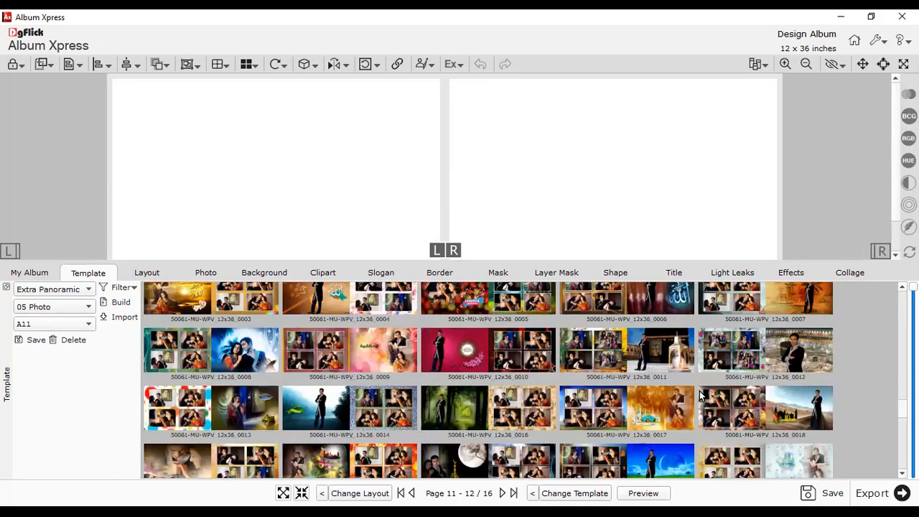
scroll(700, 394, down, 5)
scroll(699, 390, down, 5)
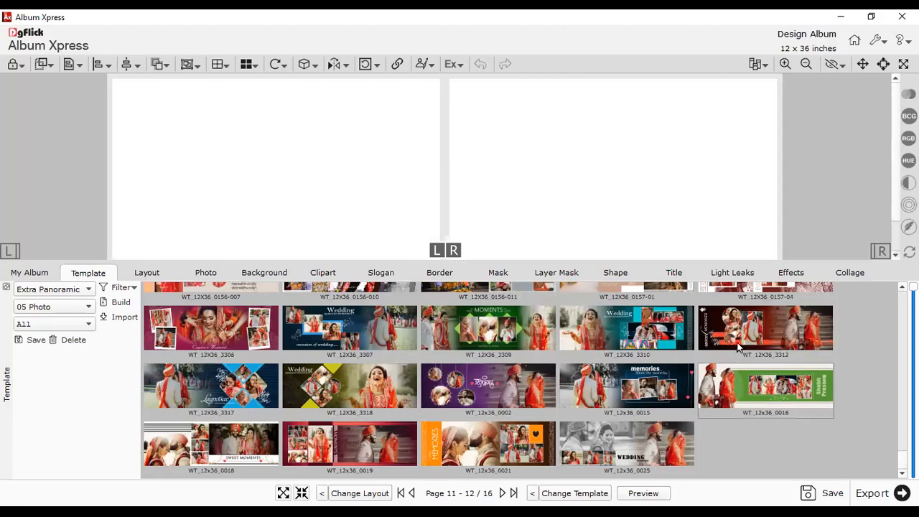
scroll(520, 380, up, 3)
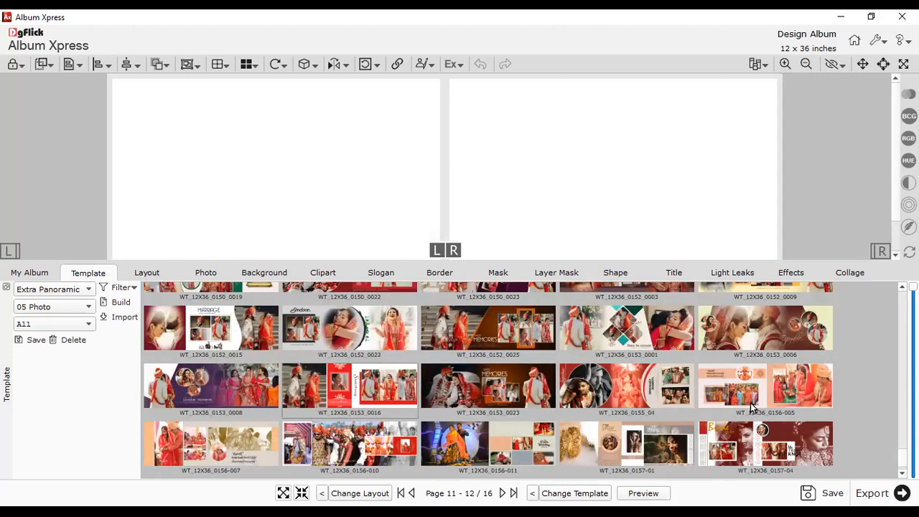
scroll(754, 402, up, 3)
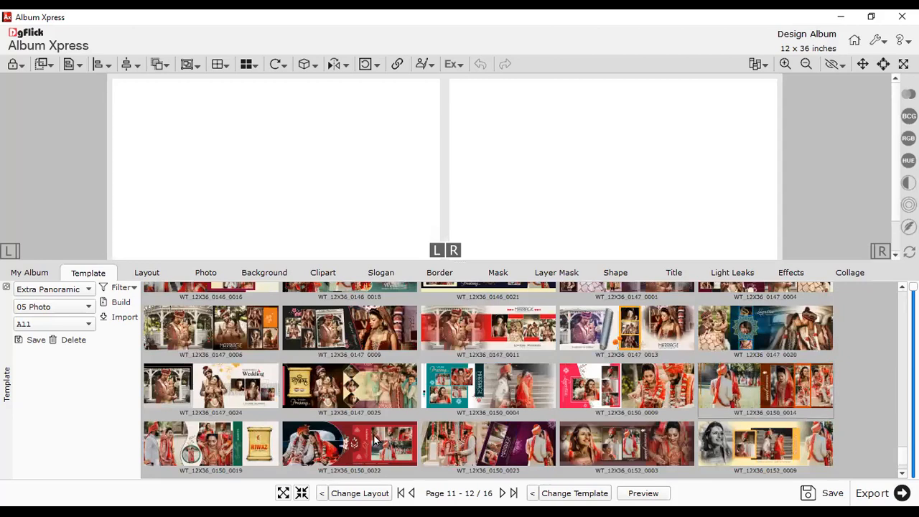
scroll(567, 357, up, 3)
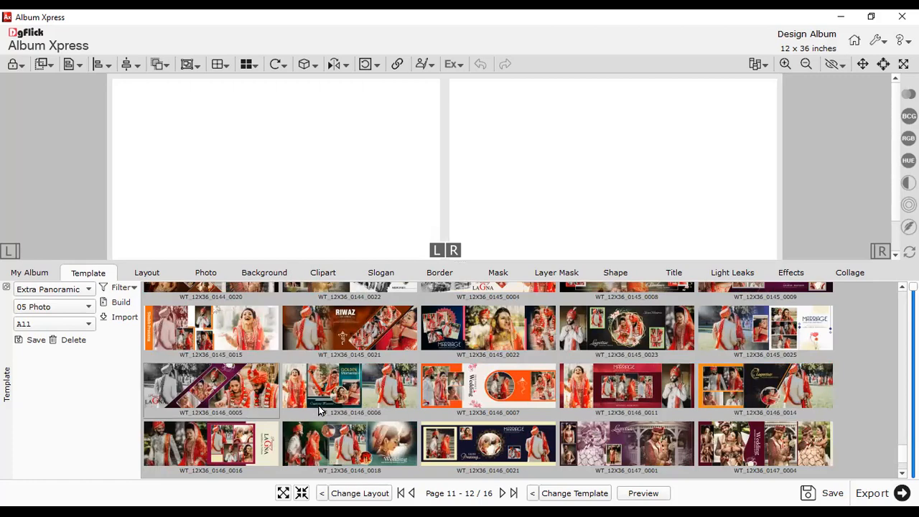
scroll(321, 409, up, 3)
scroll(635, 371, up, 3)
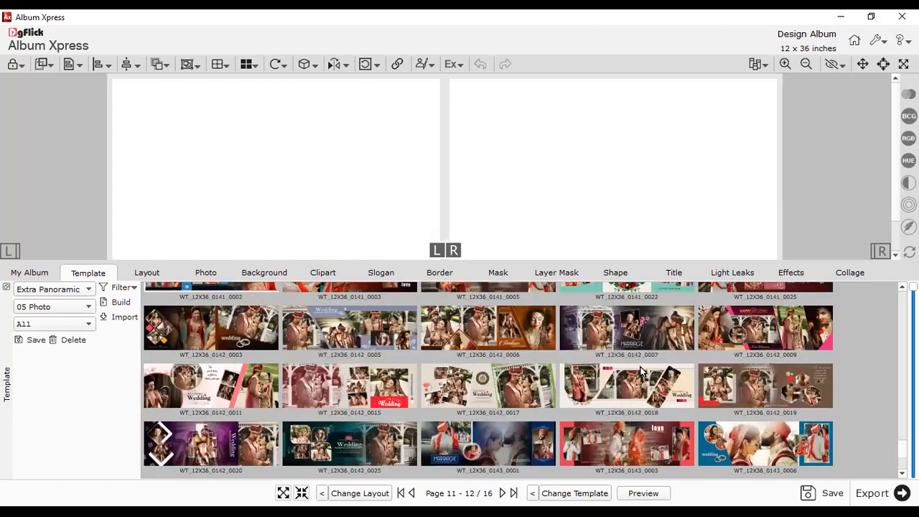
scroll(424, 408, up, 3)
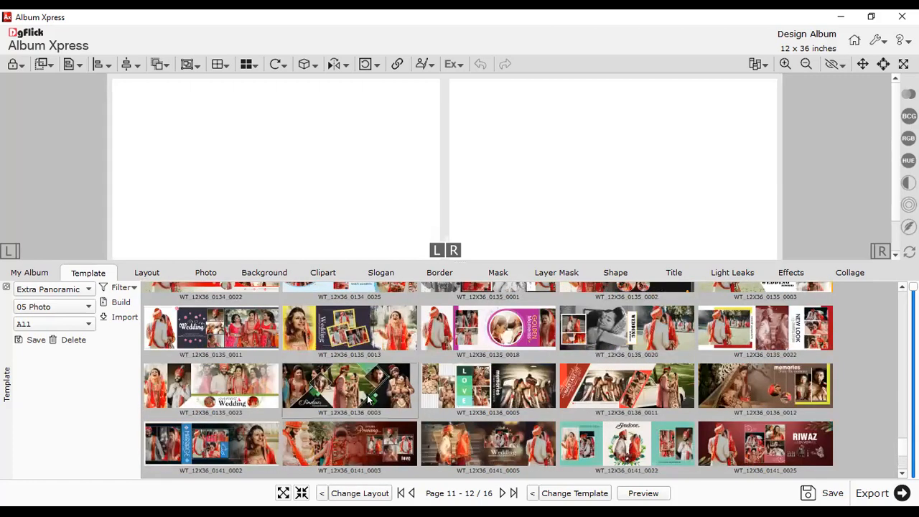
scroll(742, 389, up, 3)
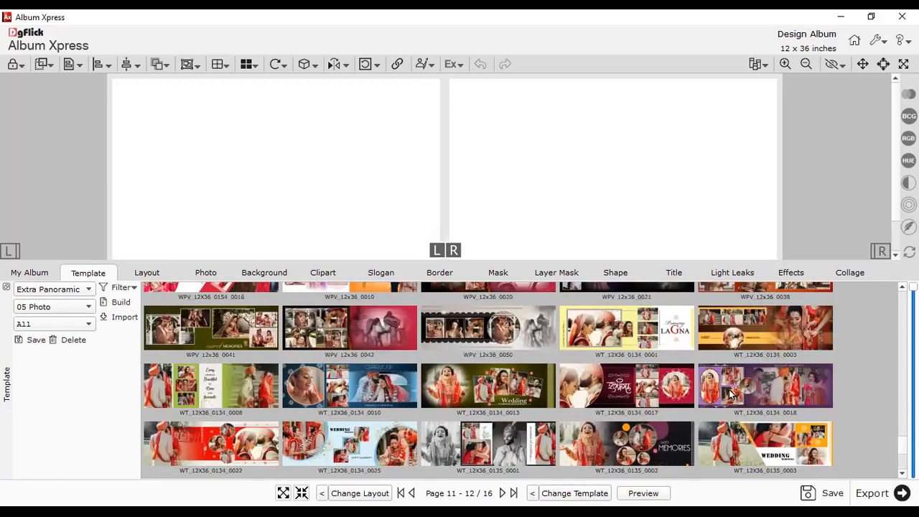
scroll(731, 393, up, 3)
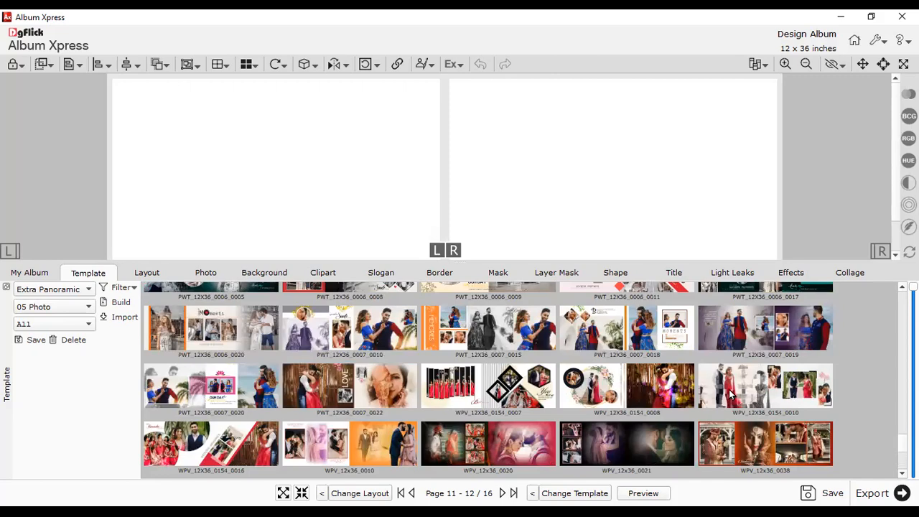
scroll(731, 393, up, 3)
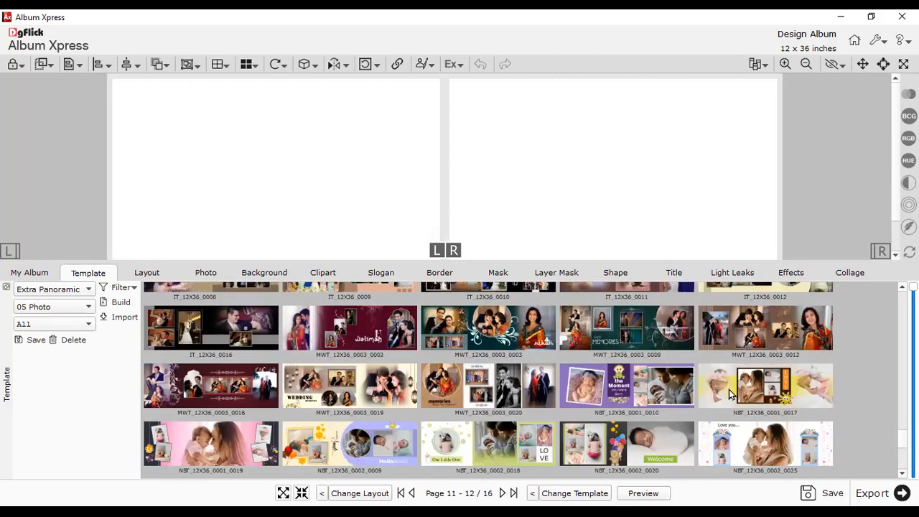
scroll(443, 388, down, 10)
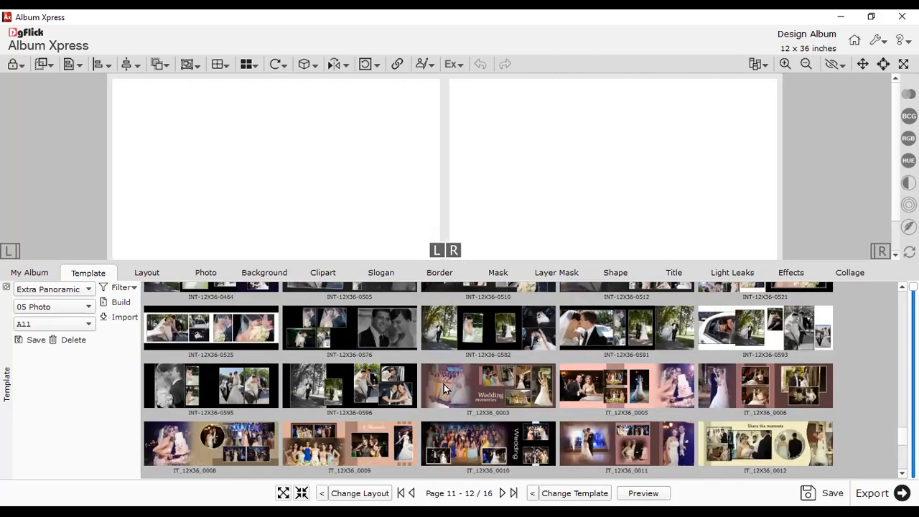
scroll(445, 388, down, 5)
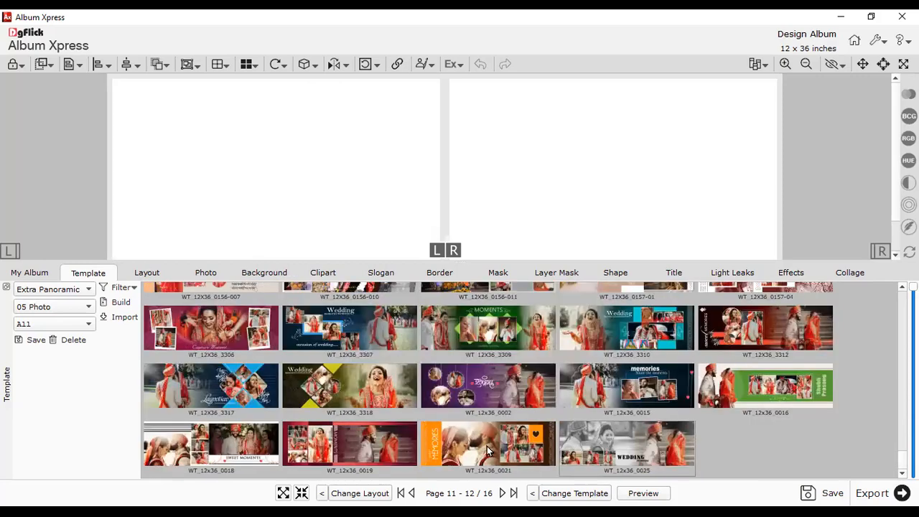
scroll(616, 433, up, 3)
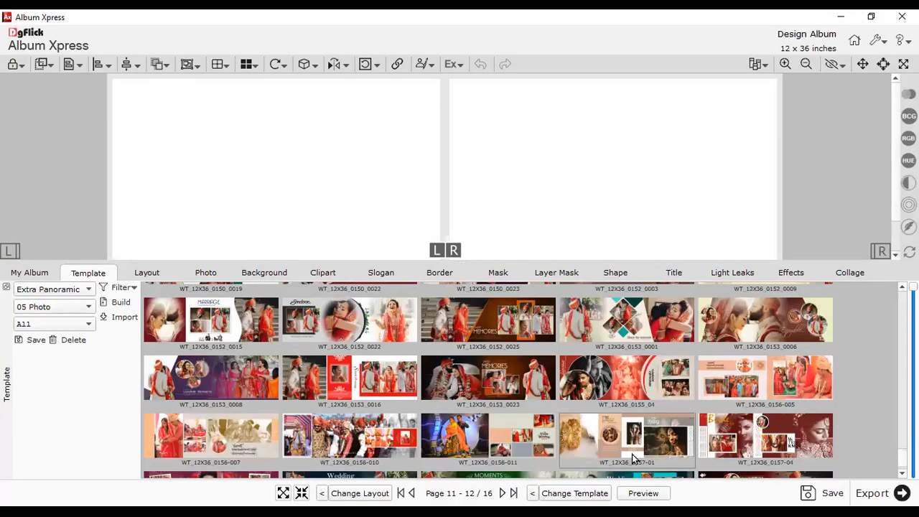
- Enlarge the canvas and drop WT_12X36_0157-01 onto the blank pages 11–12 spread
scroll(461, 154, down, 3)
drag(456, 263, 474, 328)
scroll(605, 421, down, 2)
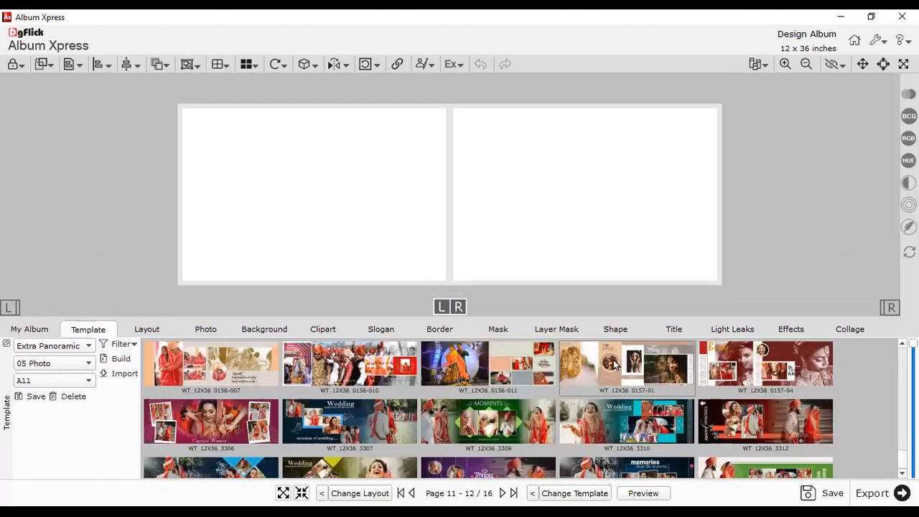
drag(614, 365, 418, 199)
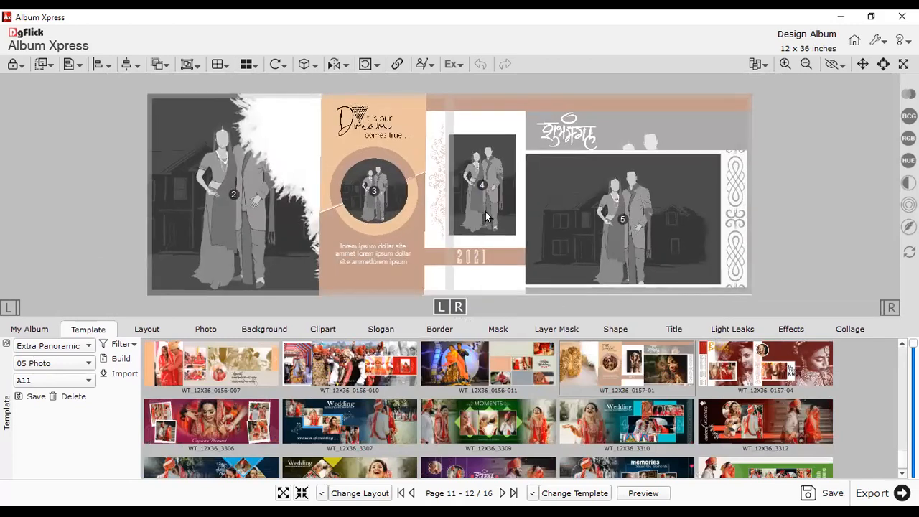
- Put the bride portrait, couple, groom portrait and bride's feet close-up into slots 2–5
click(478, 259)
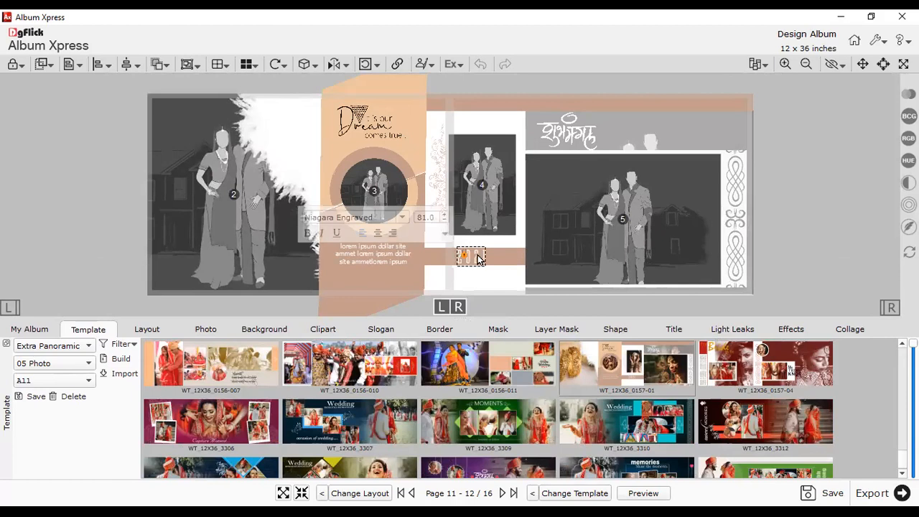
click(494, 269)
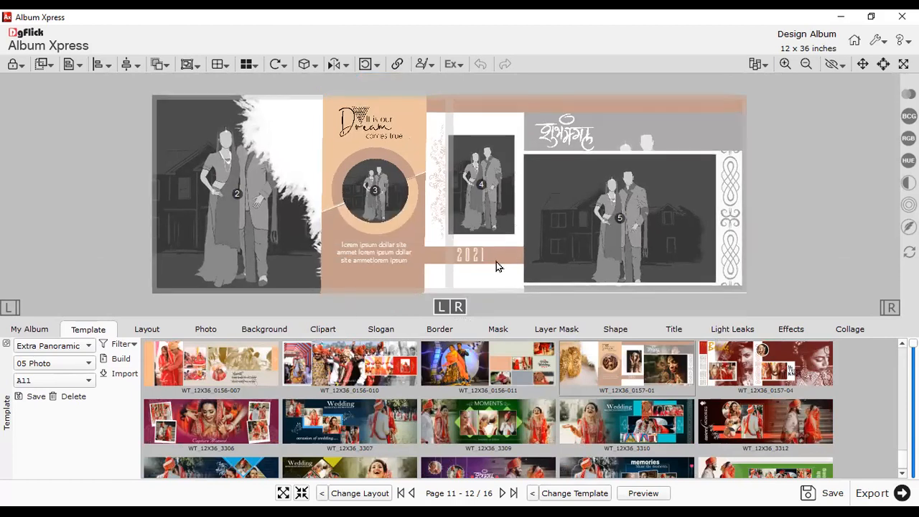
click(204, 328)
drag(266, 379, 222, 226)
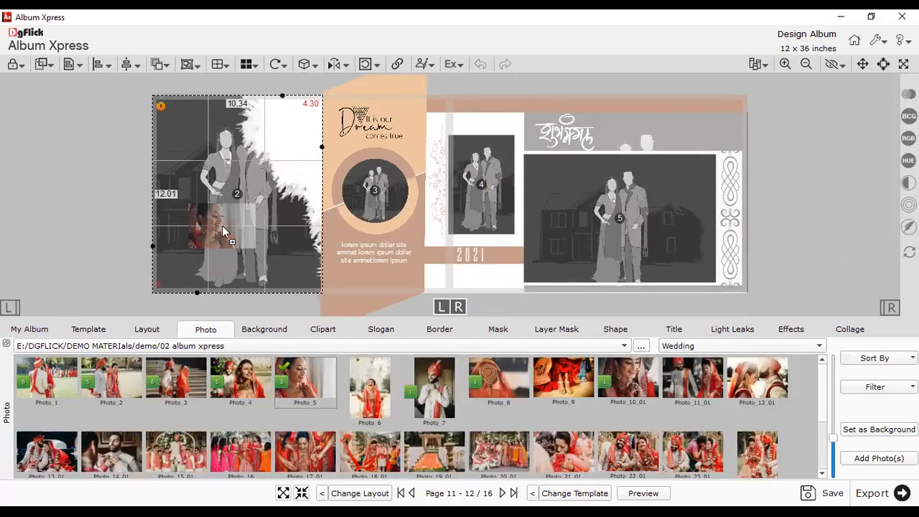
drag(200, 387, 379, 184)
drag(434, 380, 468, 203)
drag(568, 378, 615, 232)
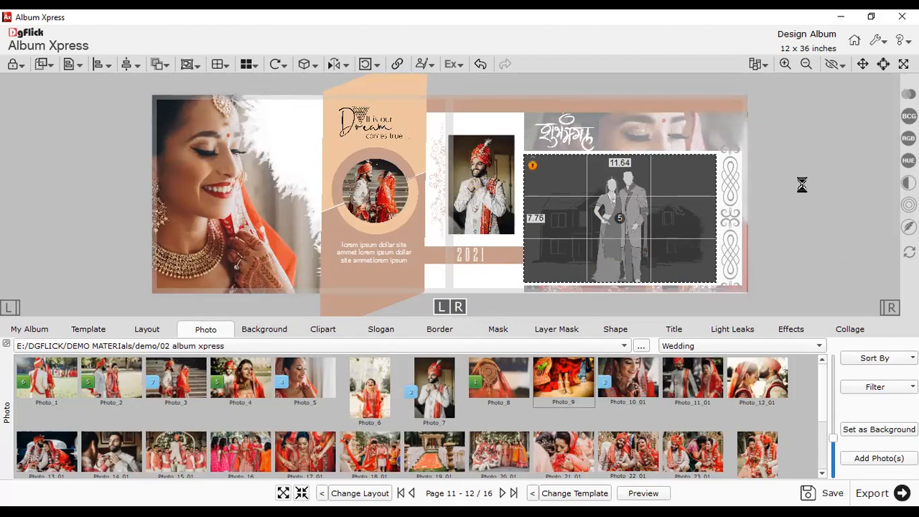
- Check the bride photo on the left page, then go back to the template thumbnails
click(802, 185)
click(560, 142)
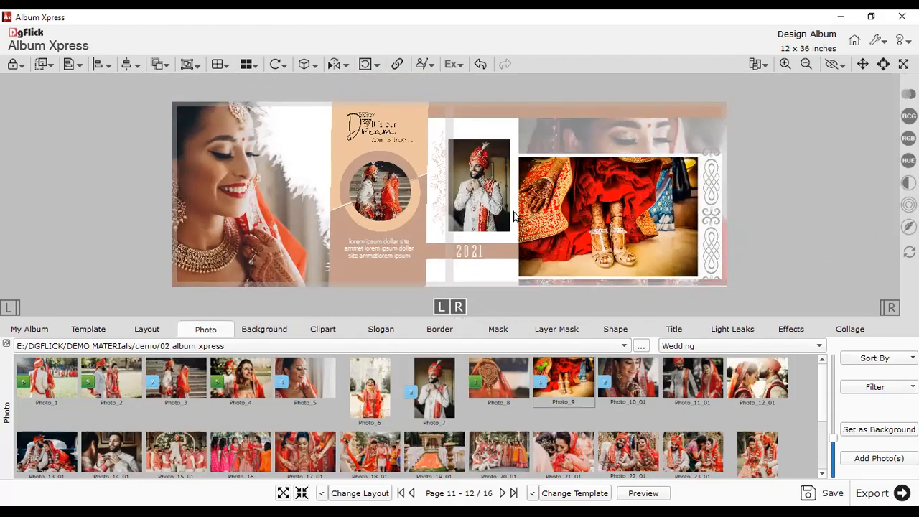
click(254, 192)
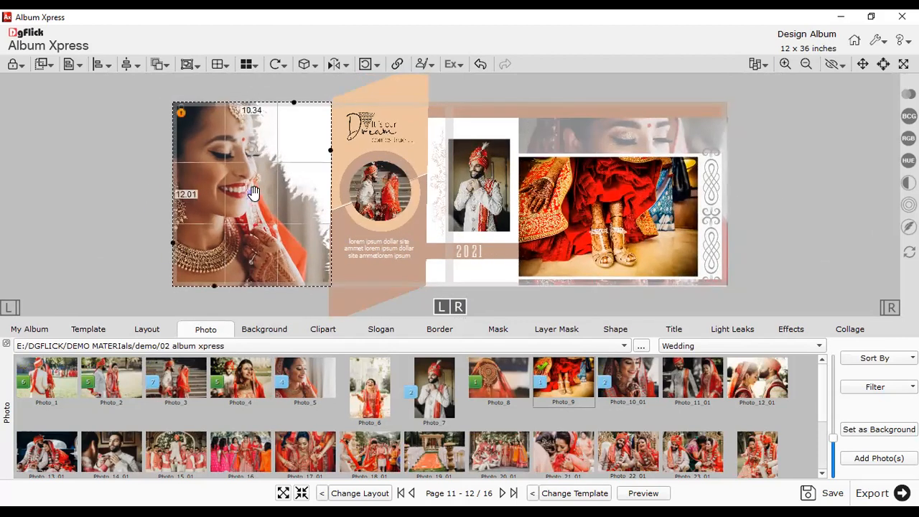
click(6, 211)
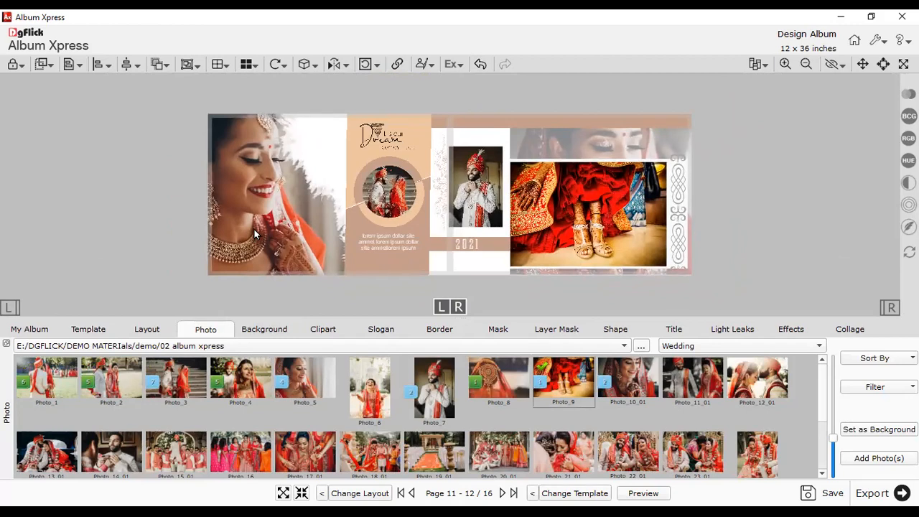
click(108, 330)
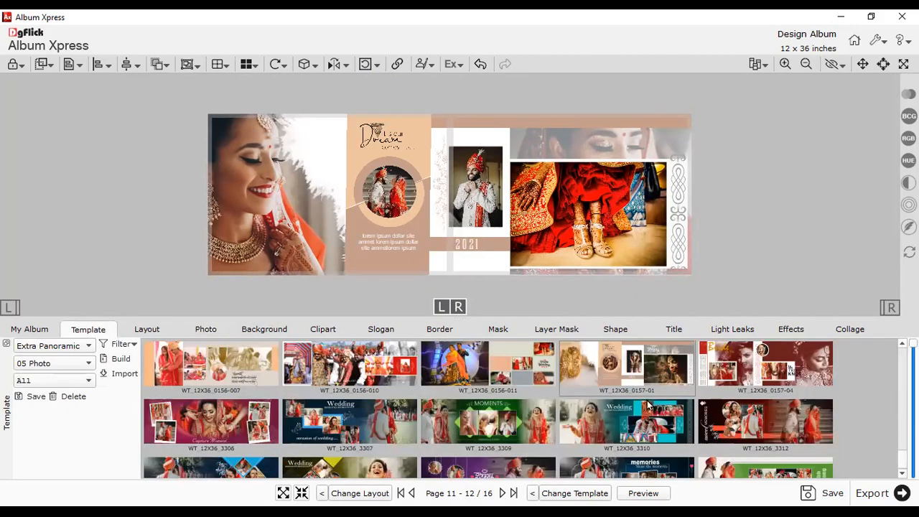
- Keep the template filter set to 05 Photo
click(55, 366)
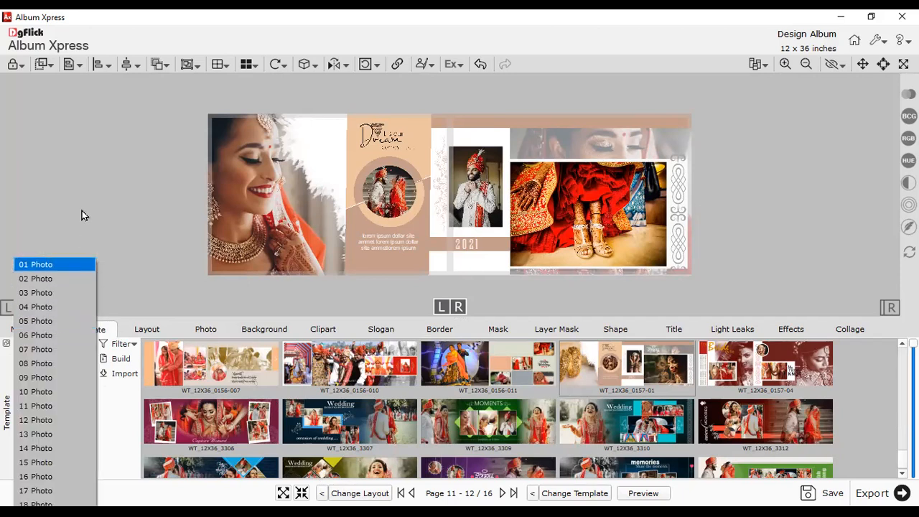
click(211, 329)
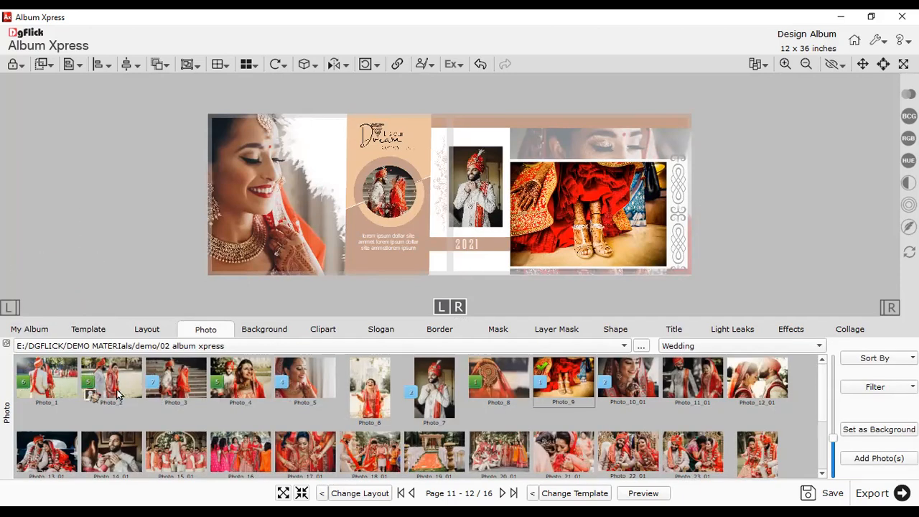
click(87, 333)
click(43, 363)
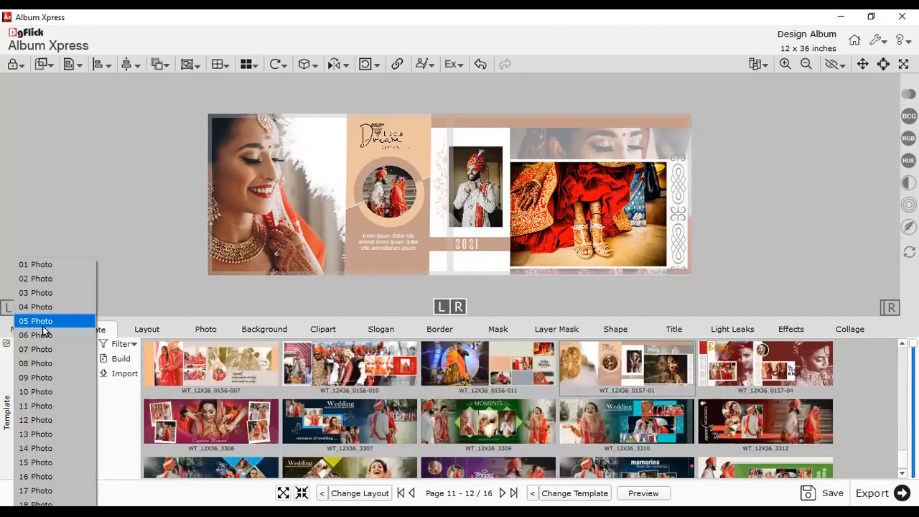
click(43, 326)
- Browse the five-photo templates, then open the My Album overview of the 16-page album
scroll(533, 425, down, 2)
scroll(533, 425, down, 10)
scroll(533, 426, down, 10)
scroll(531, 429, down, 10)
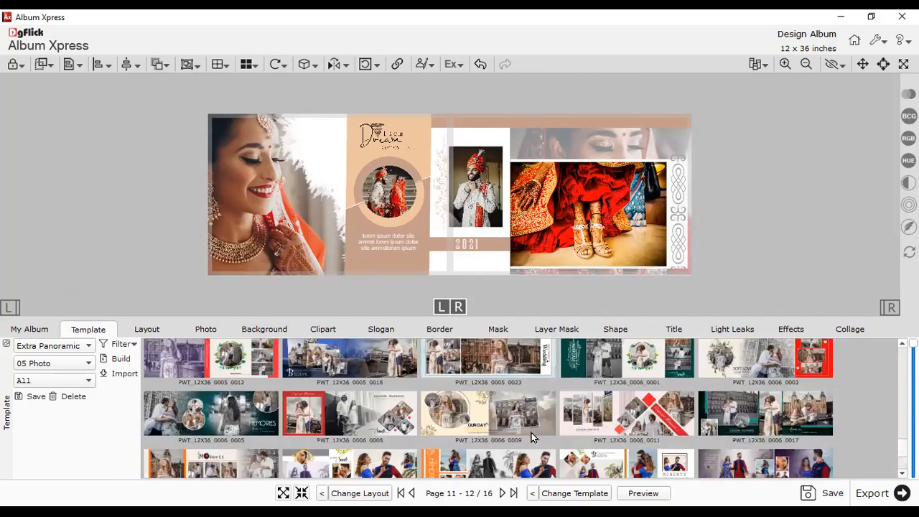
scroll(531, 437, down, 5)
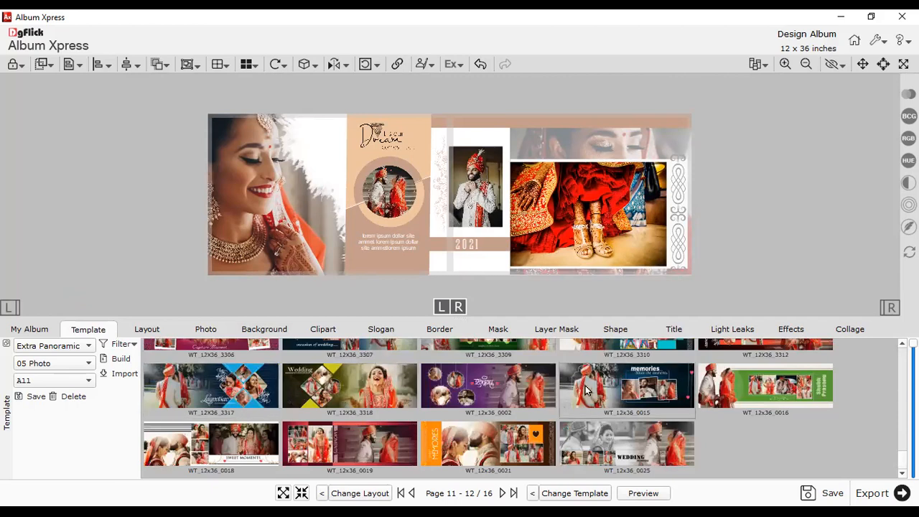
scroll(663, 379, up, 2)
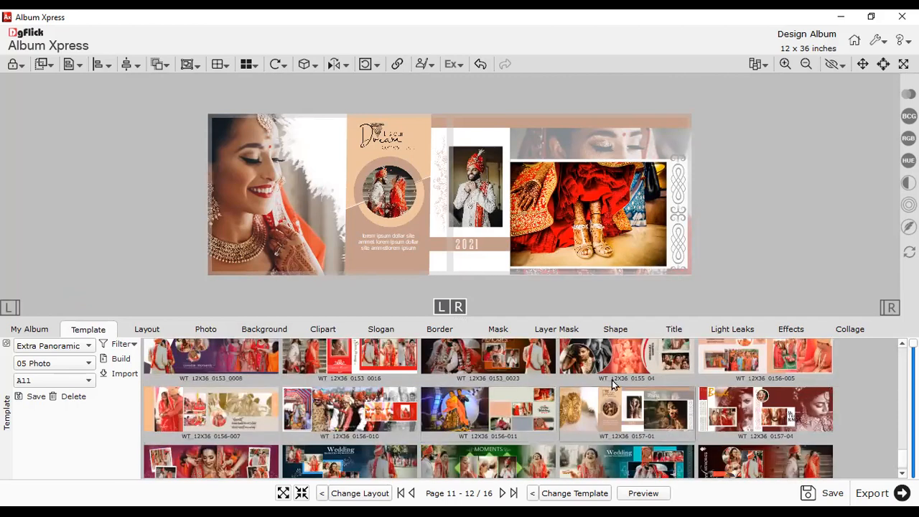
scroll(497, 407, up, 5)
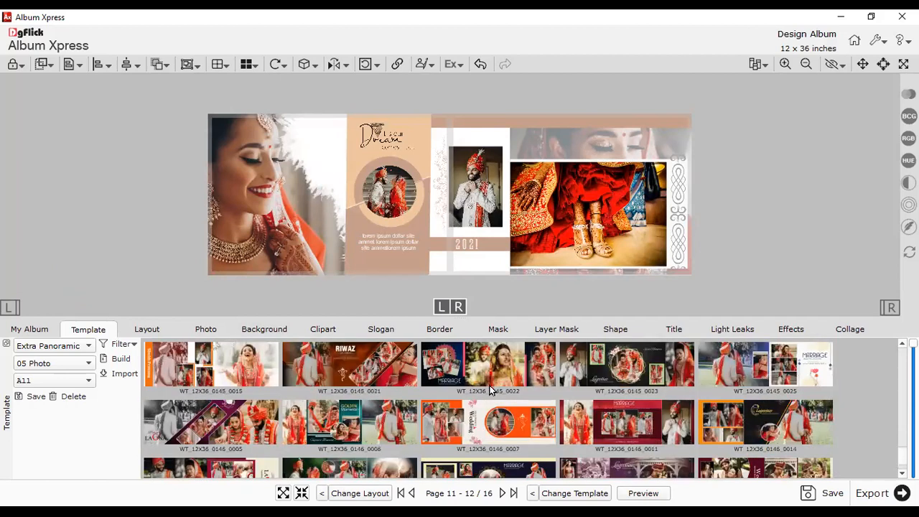
click(33, 329)
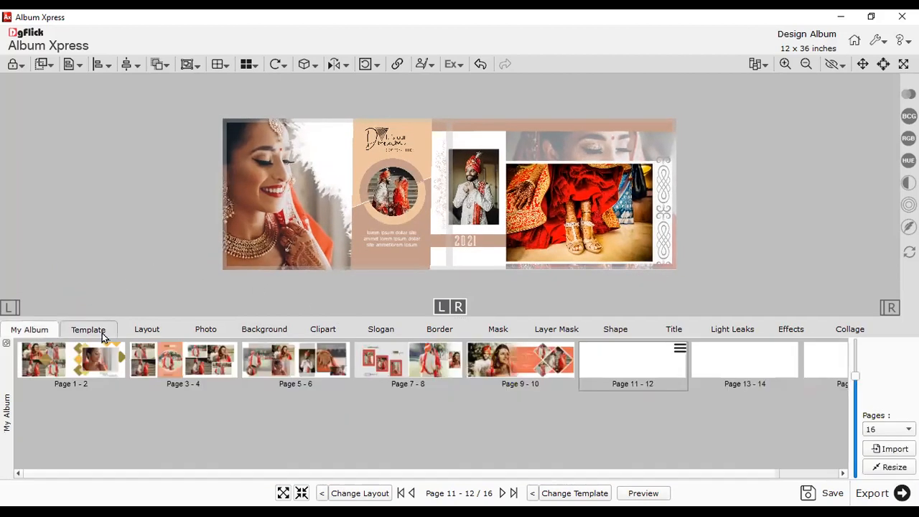
- Move on to the blank pages 13–14 spread and bring back the template thumbnails
click(718, 364)
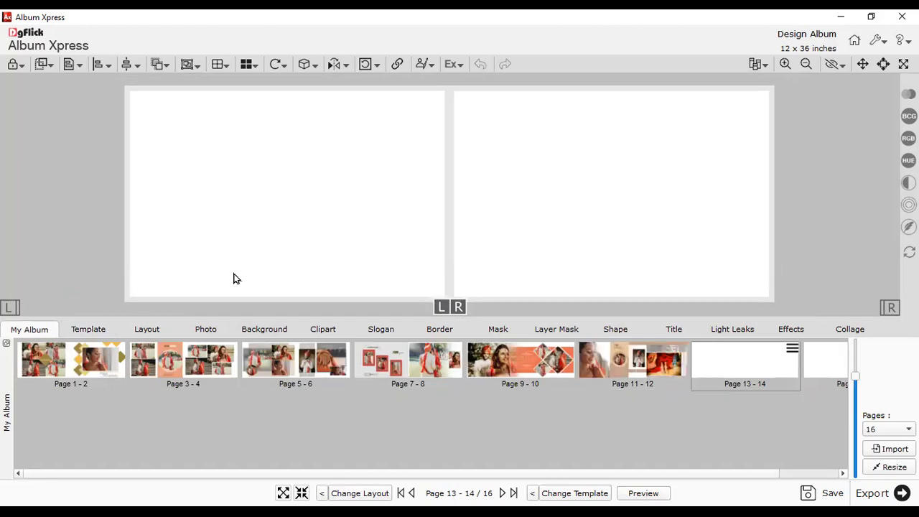
click(88, 332)
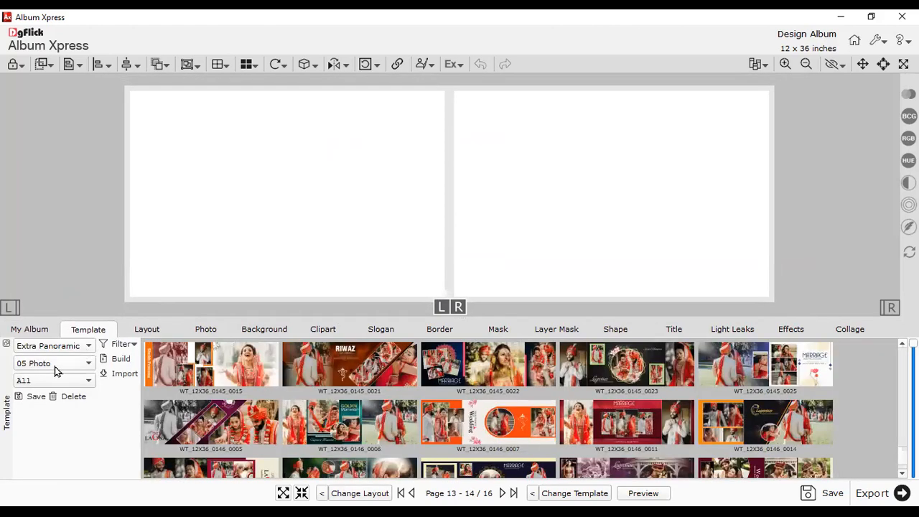
scroll(334, 414, down, 5)
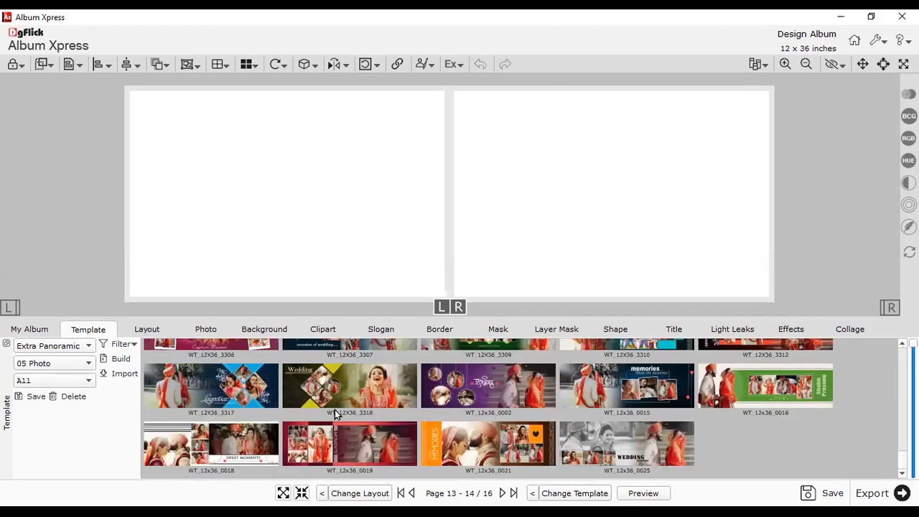
scroll(334, 414, down, 3)
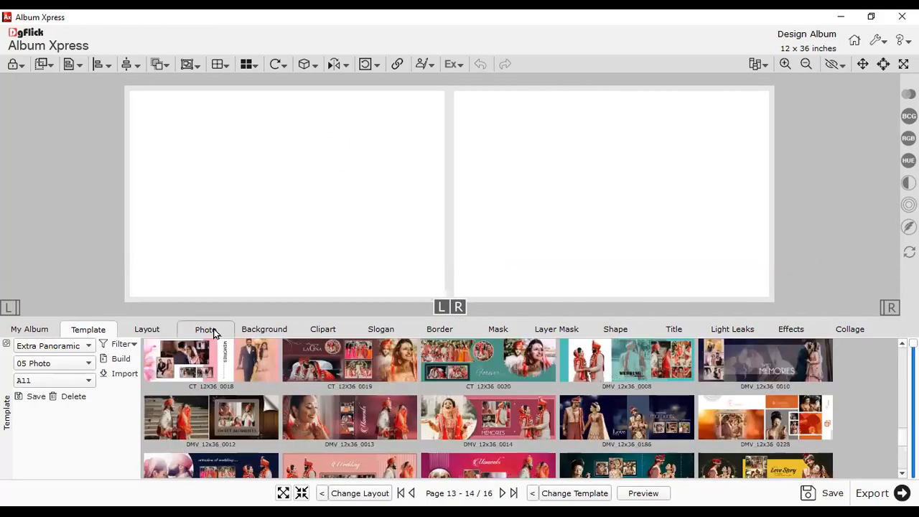
- Add the chosen wedding photos to pages 13–14, placing a bride portrait across the centre
click(221, 332)
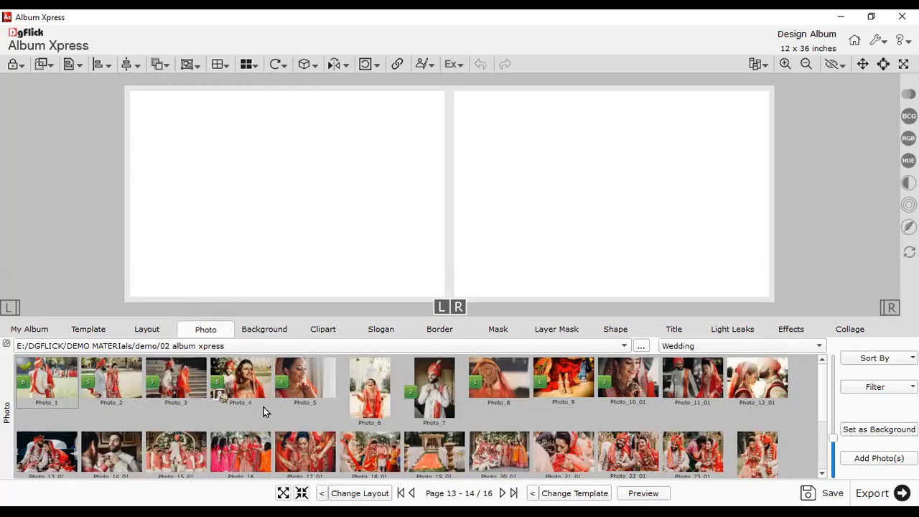
click(874, 457)
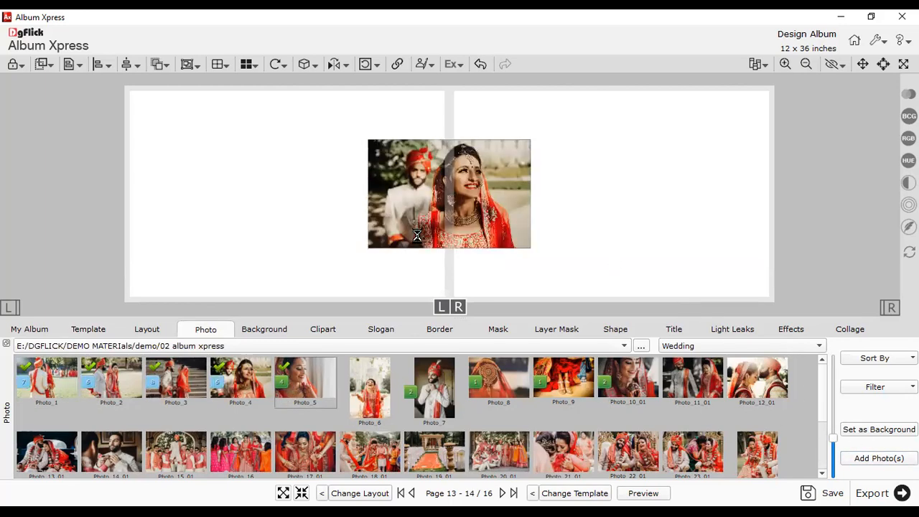
drag(455, 315, 461, 378)
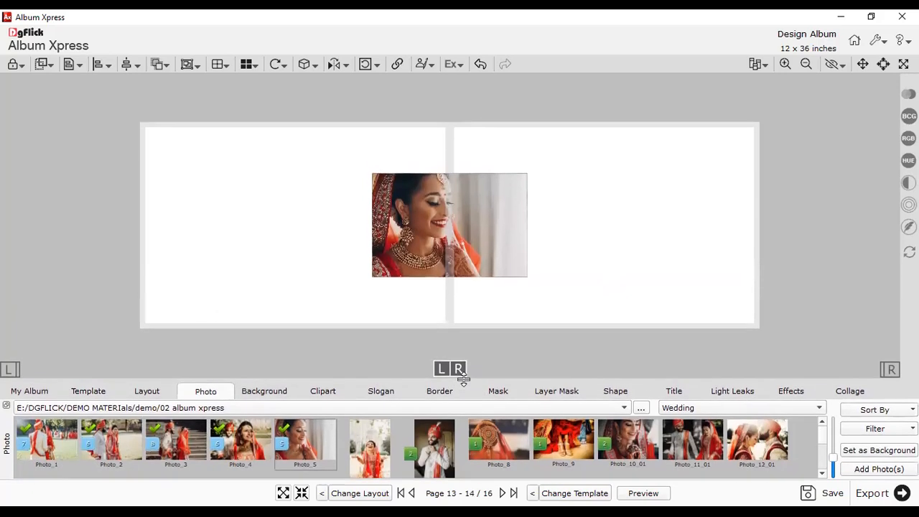
- Return to the template thumbnails and enlarge the template list to browse it
click(88, 394)
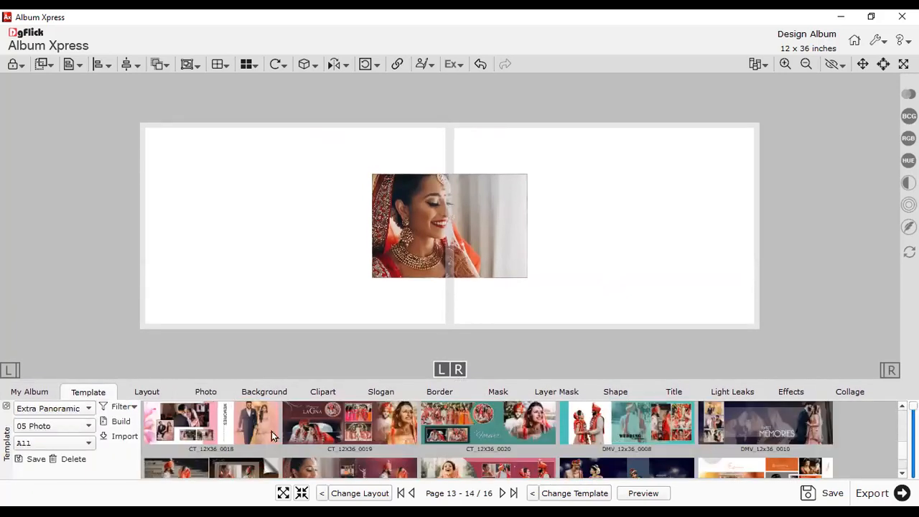
scroll(275, 436, down, 2)
scroll(319, 449, up, 3)
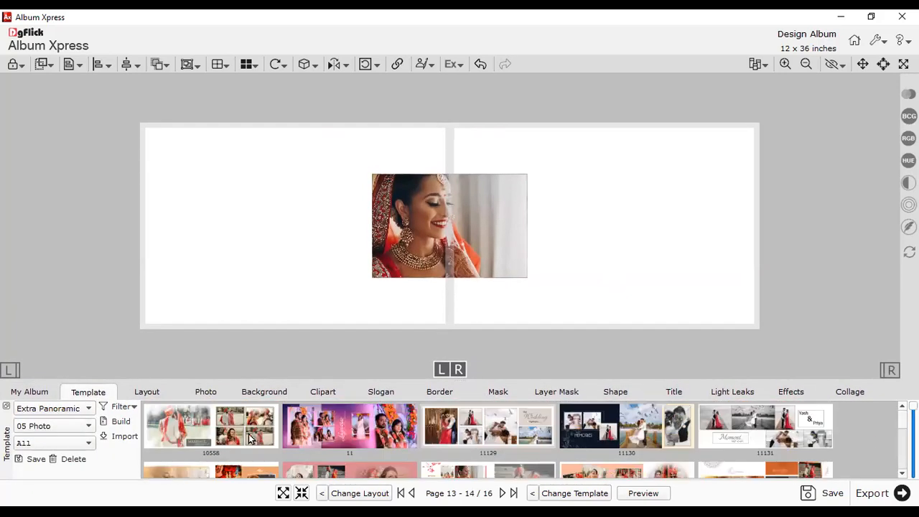
drag(460, 388, 465, 321)
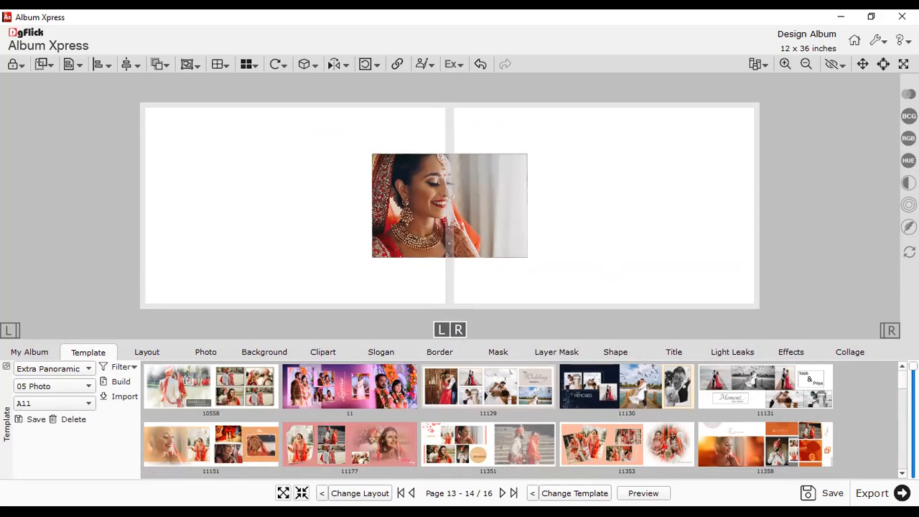
scroll(488, 416, down, 5)
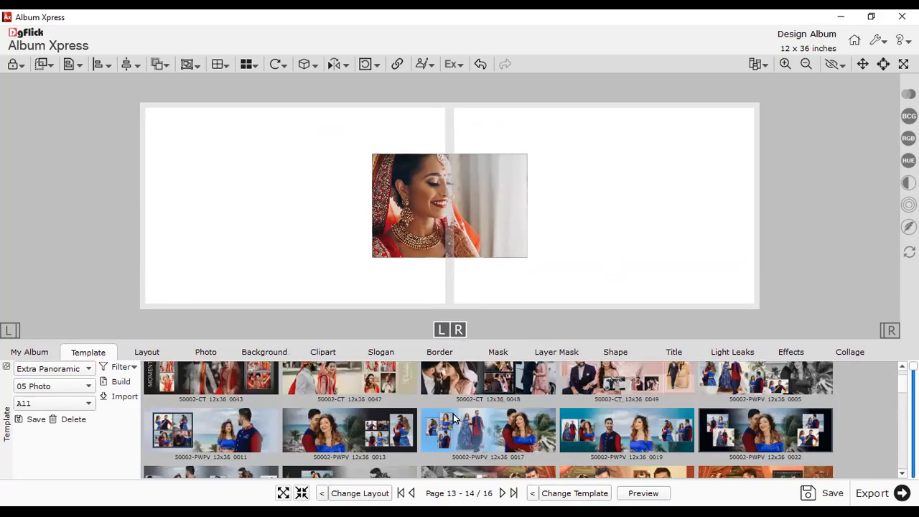
scroll(463, 420, up, 5)
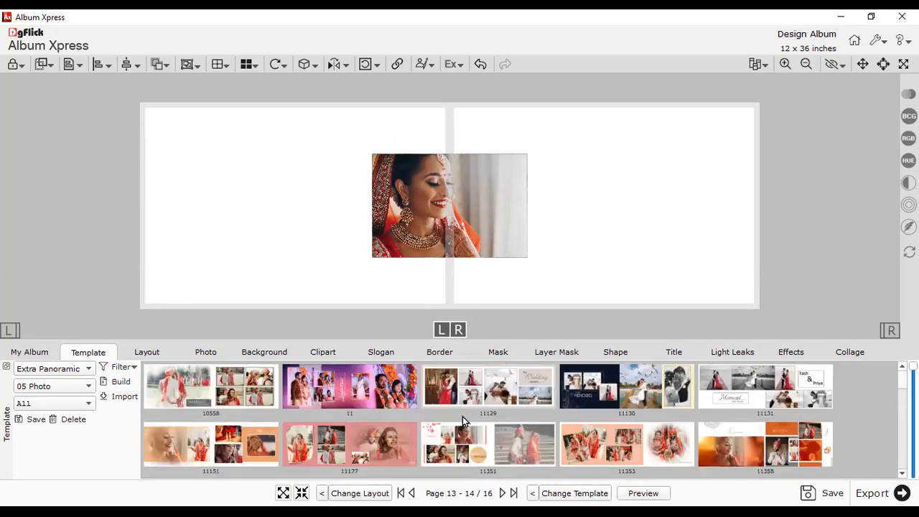
- Cycle templates on pages 13–14, settling on the 'love I you' collage, then list WT 12x36 templates
click(562, 492)
click(205, 392)
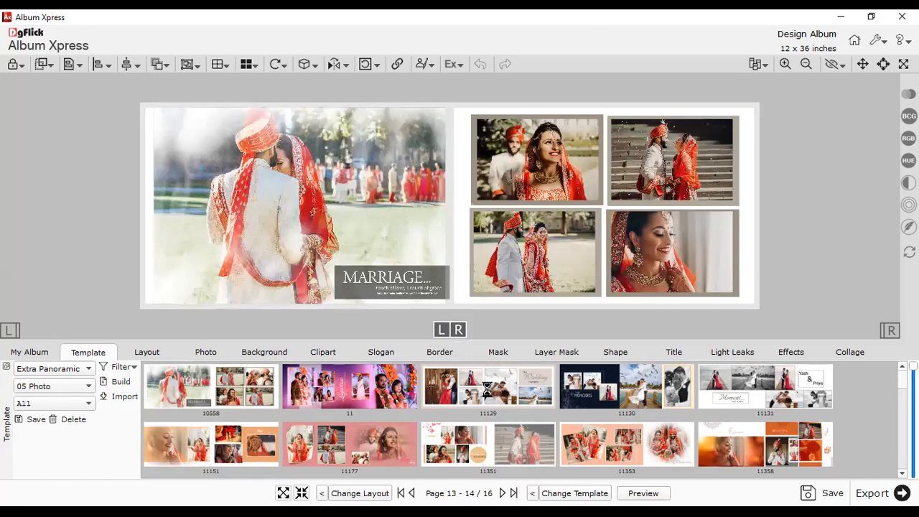
click(602, 493)
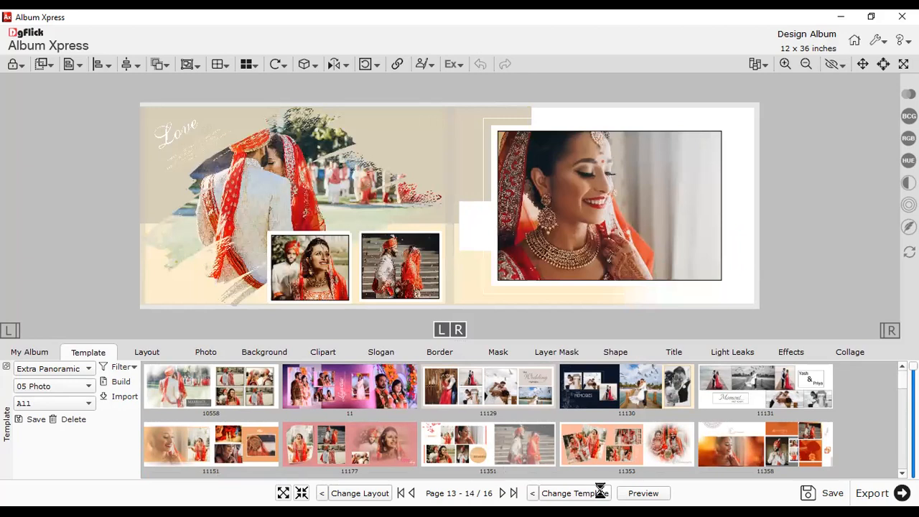
click(371, 418)
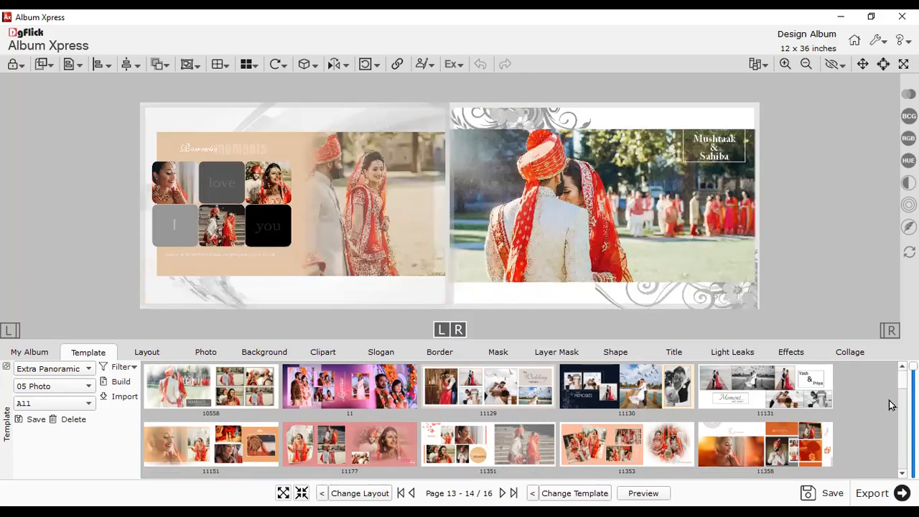
scroll(488, 419, down, 3)
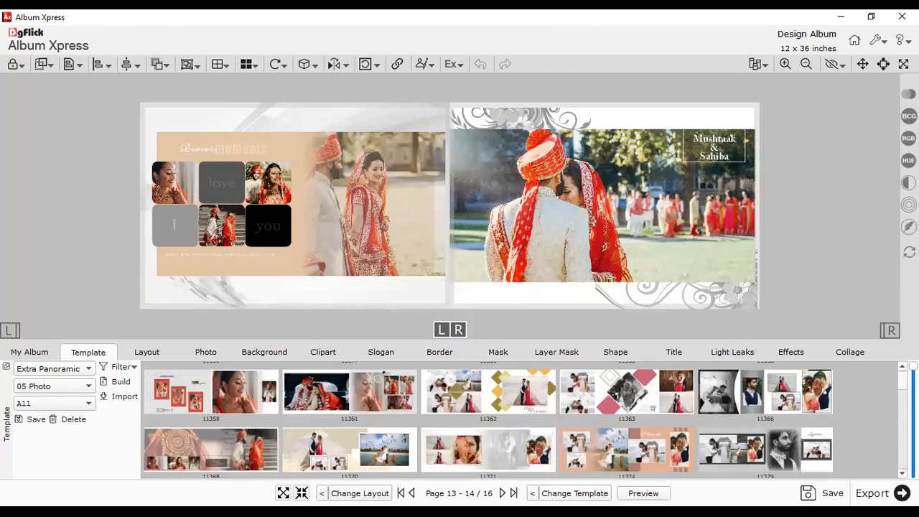
scroll(488, 420, down, 3)
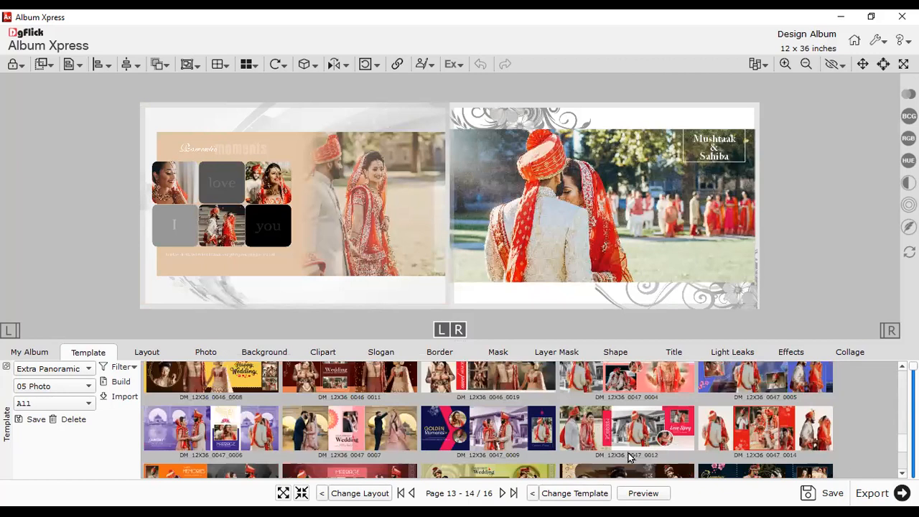
click(533, 494)
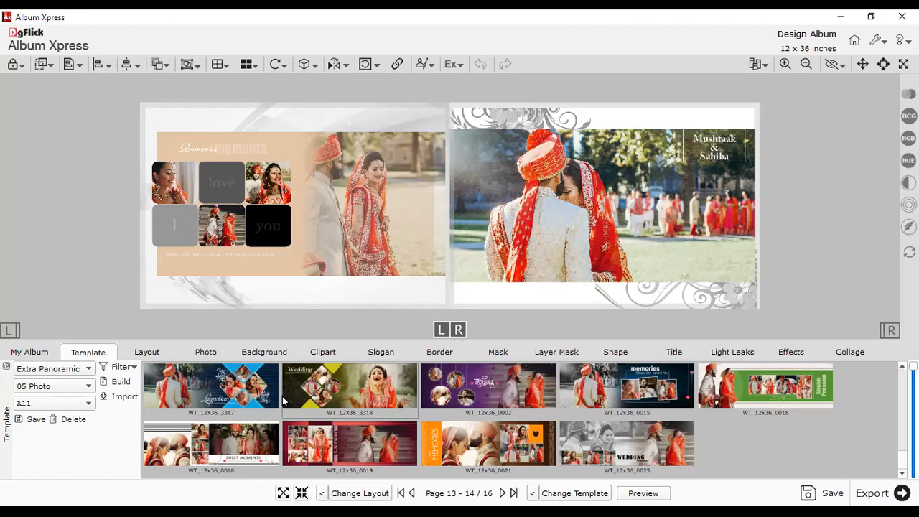
- Select and delete every element on pages 13–14, then re-add the bride portrait centrally
click(384, 216)
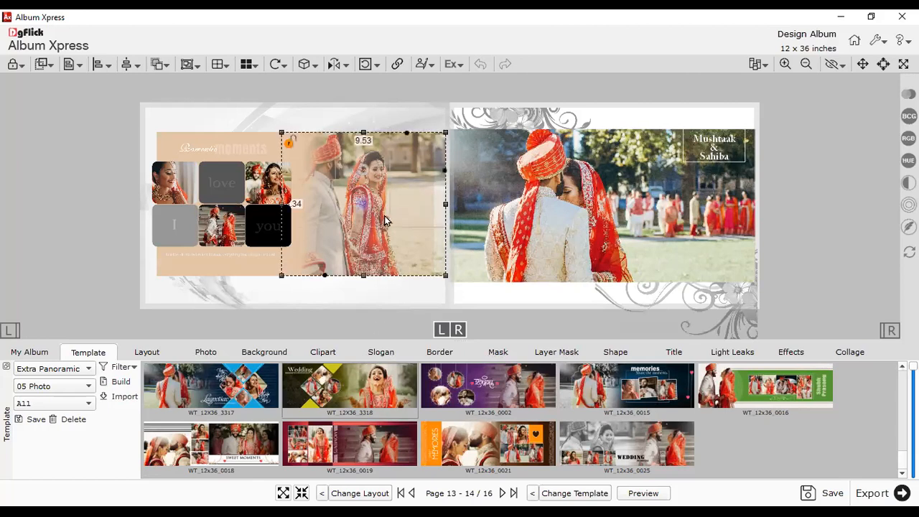
key(ctrl+a)
key(Delete)
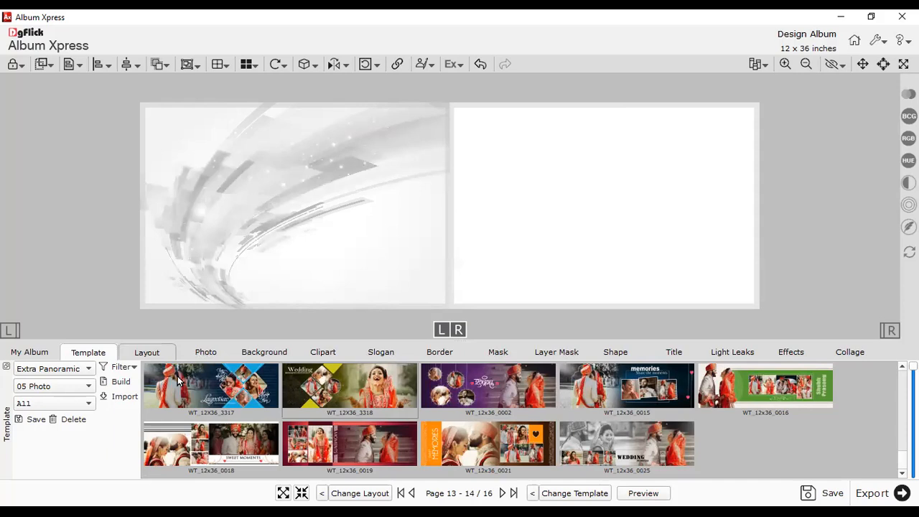
click(200, 354)
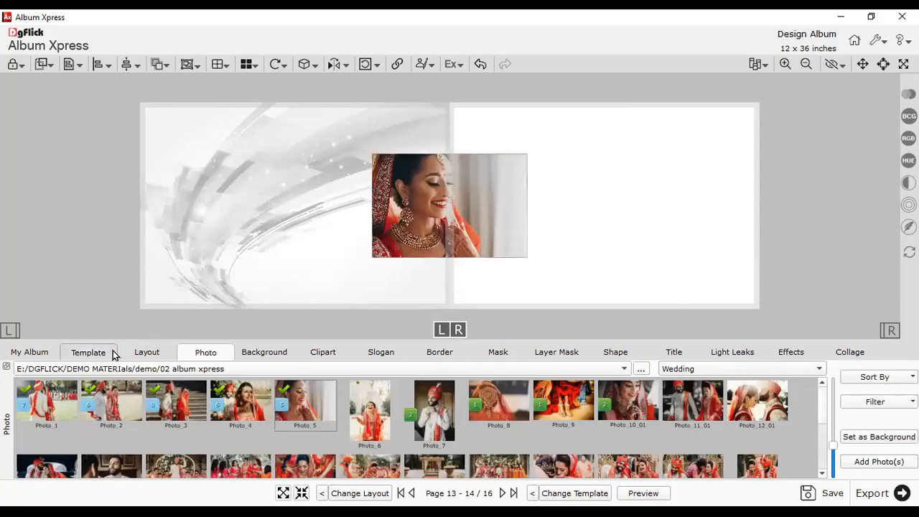
click(113, 352)
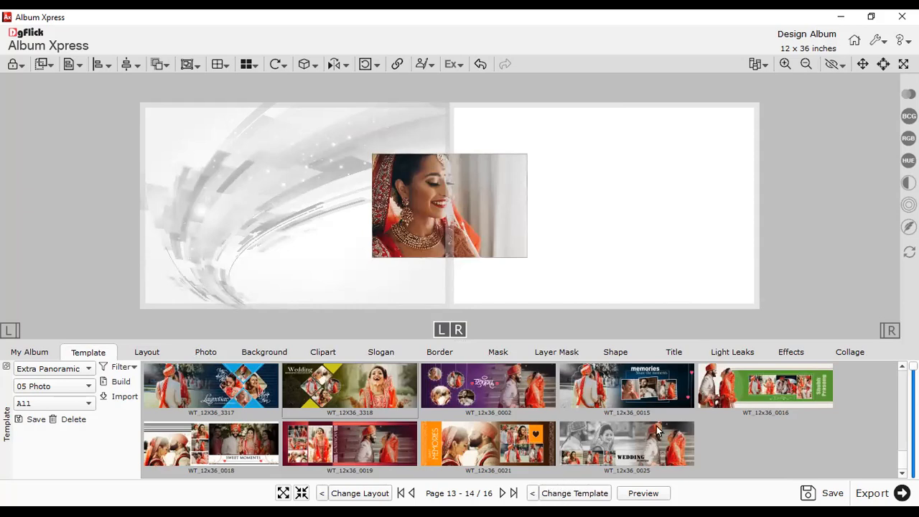
- Cycle WT 12x36 templates on pages 13–14 until the wedding-memories design with four couple photos appears
click(532, 494)
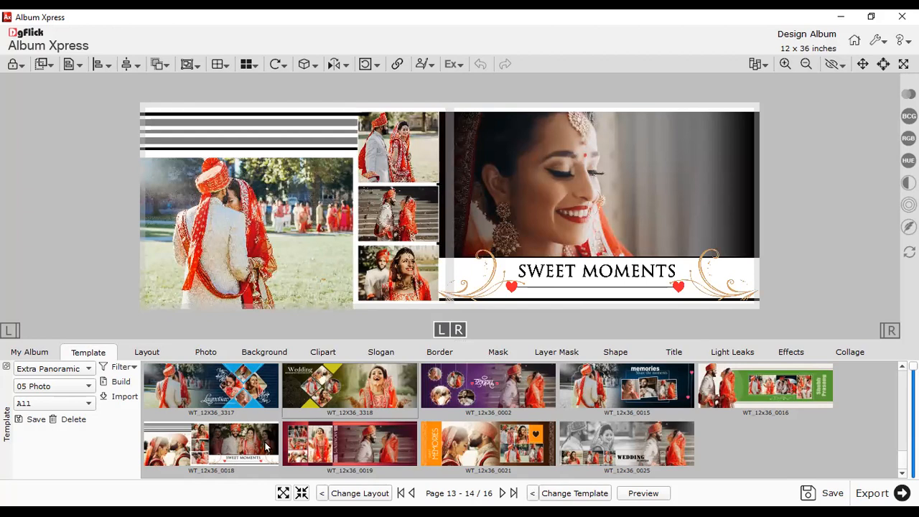
click(532, 493)
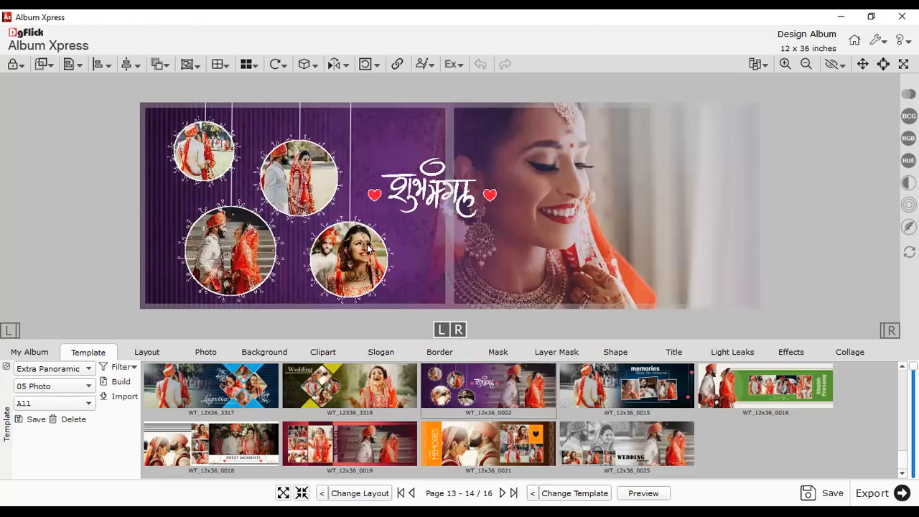
click(51, 406)
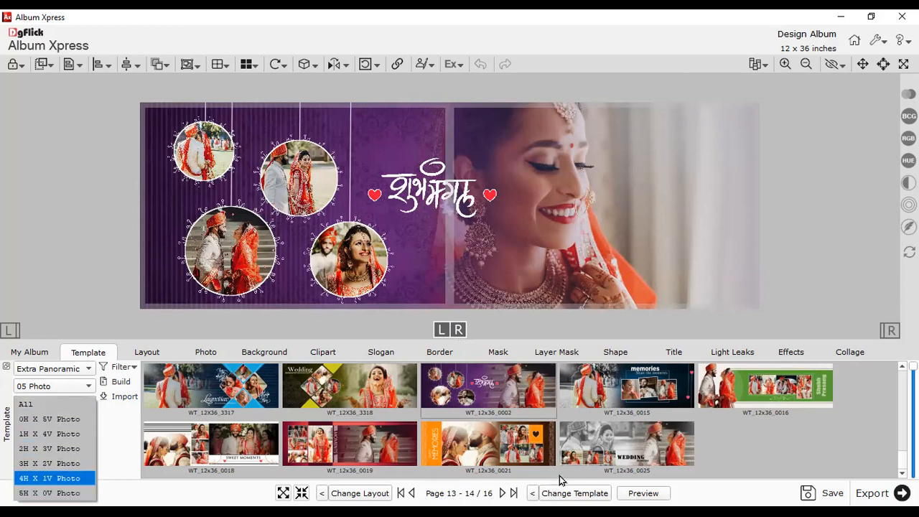
click(539, 492)
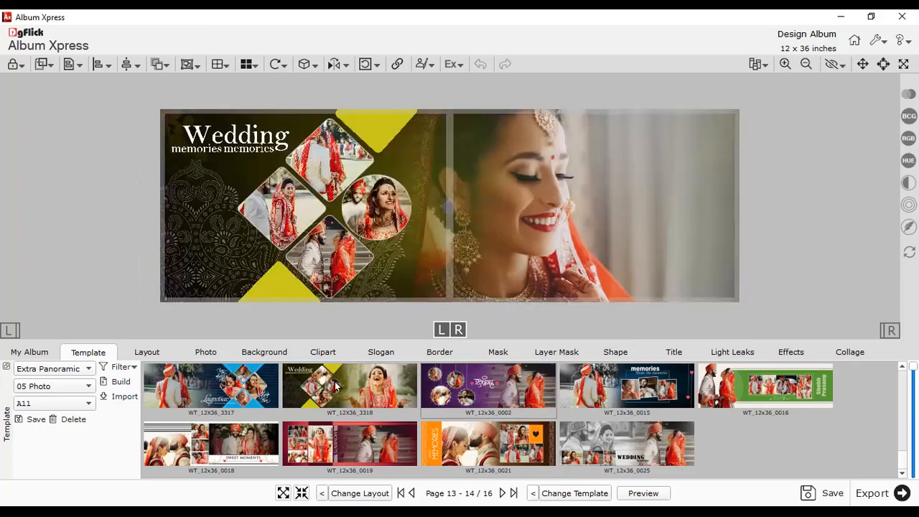
click(534, 494)
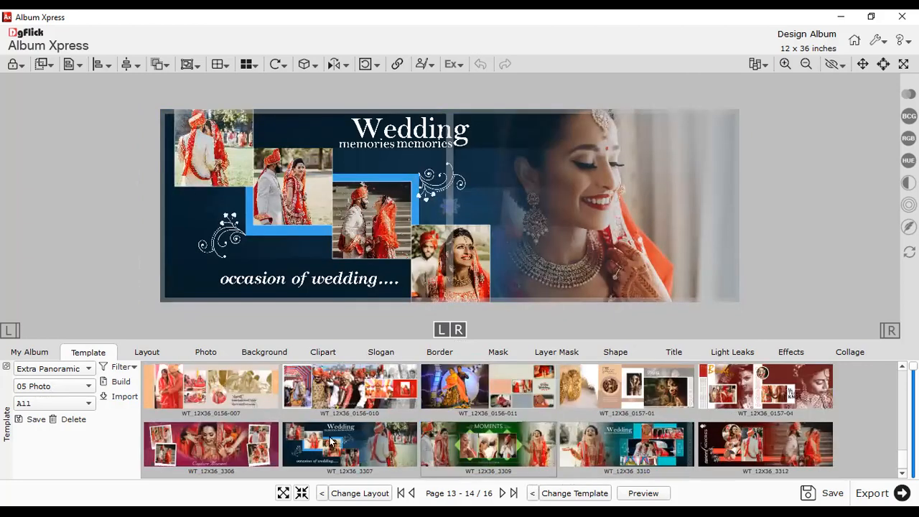
click(531, 493)
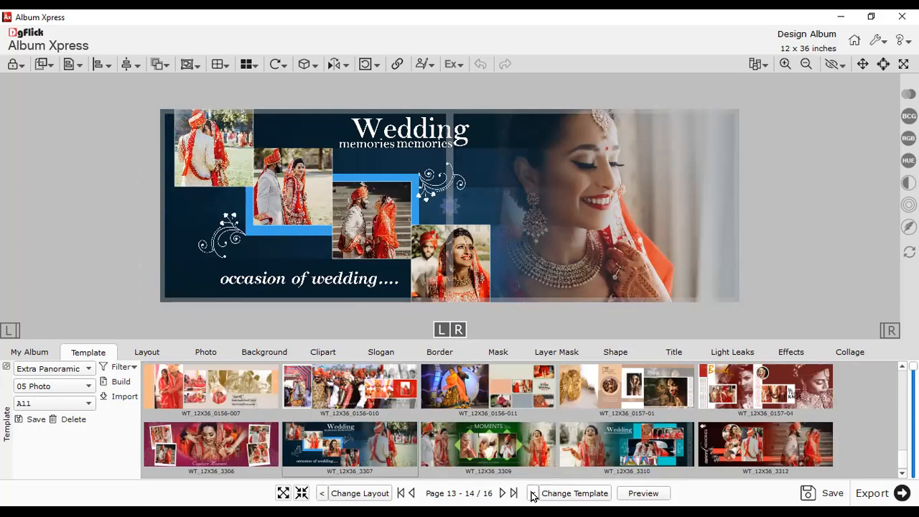
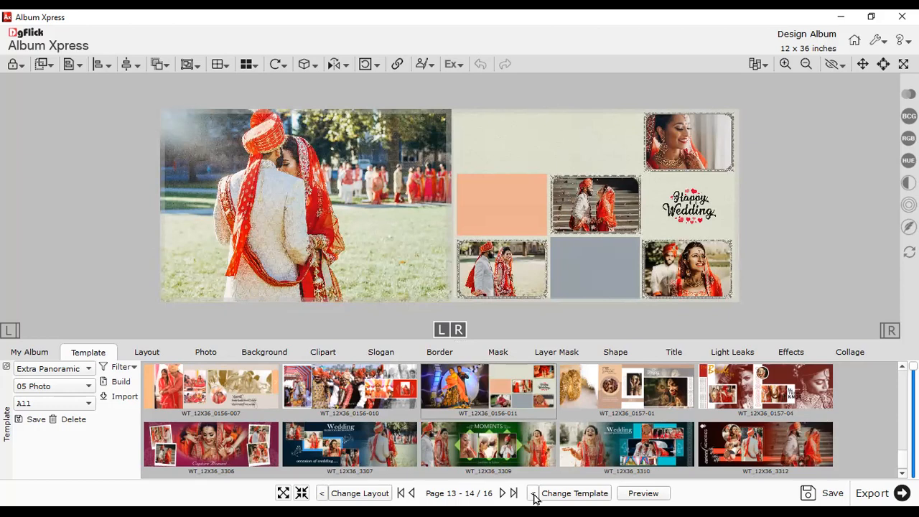
- Preview the 0157, 3310 and 0002 templates, settling on WT_12x36_0015 memories for pages 13–14
click(618, 387)
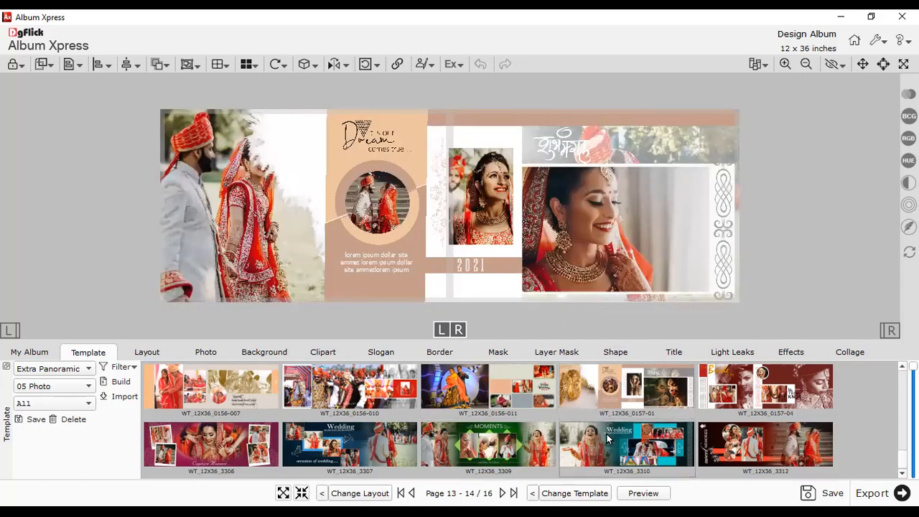
click(605, 431)
scroll(760, 412, down, 3)
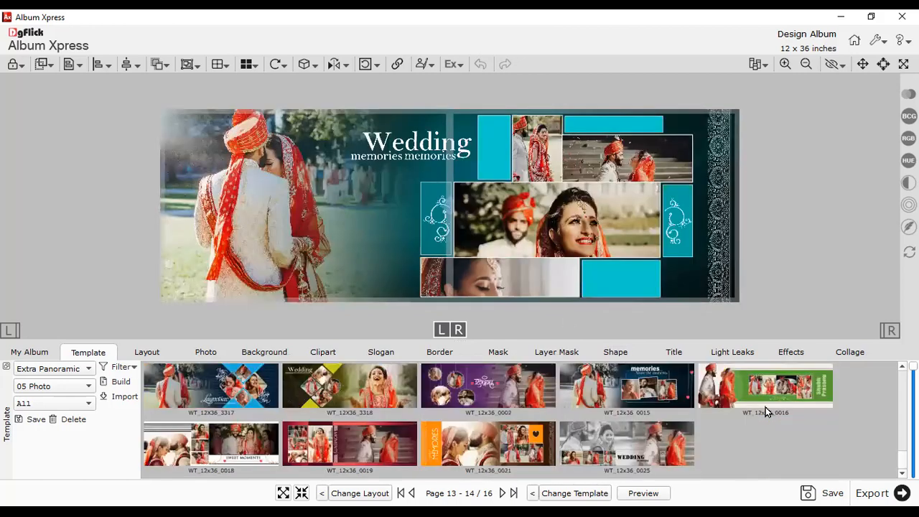
click(657, 393)
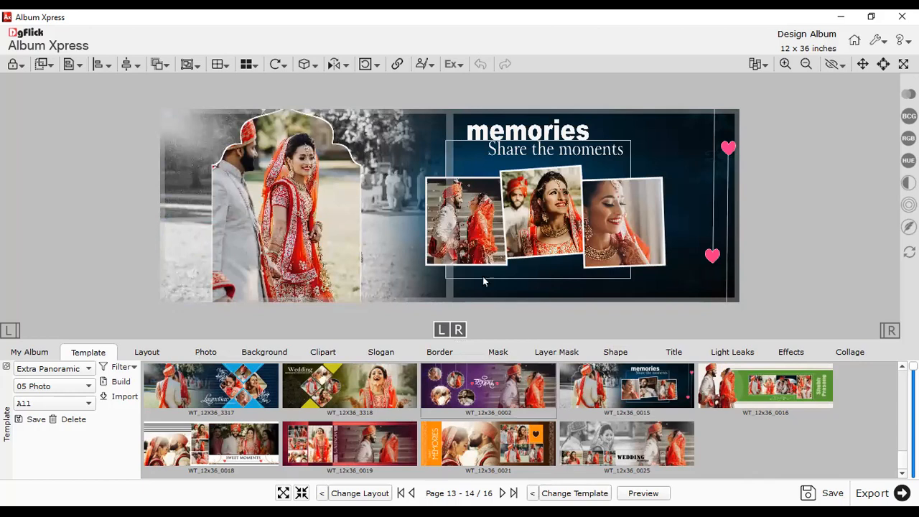
click(546, 403)
click(578, 403)
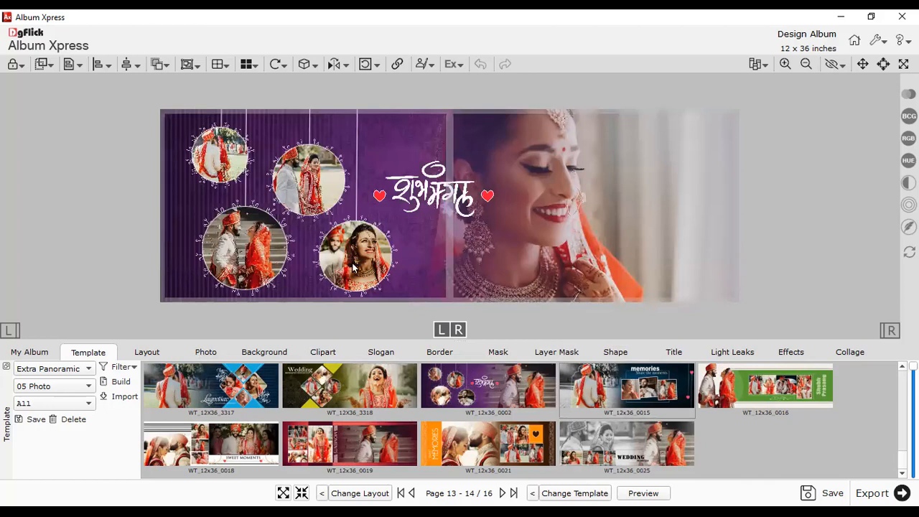
- Reposition the couple photo inside its arched frame, then go to blank pages 15–16
click(323, 238)
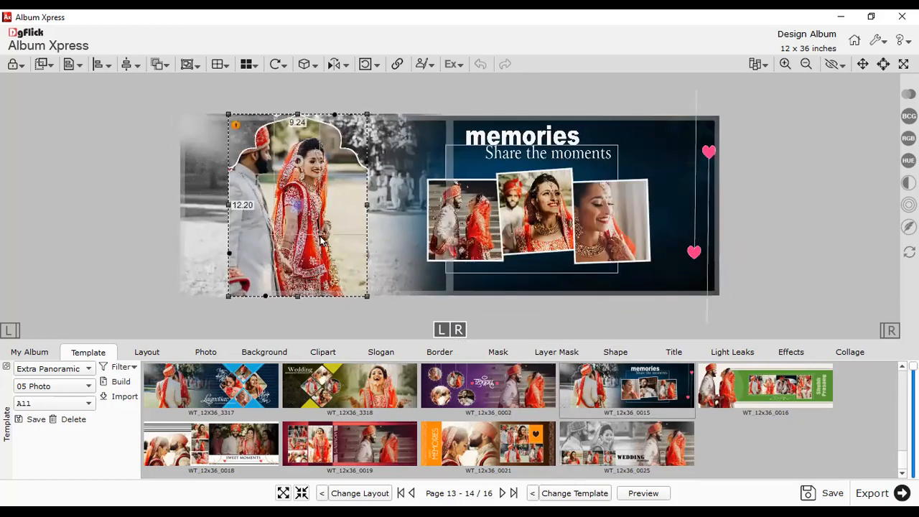
drag(297, 206, 314, 214)
click(190, 212)
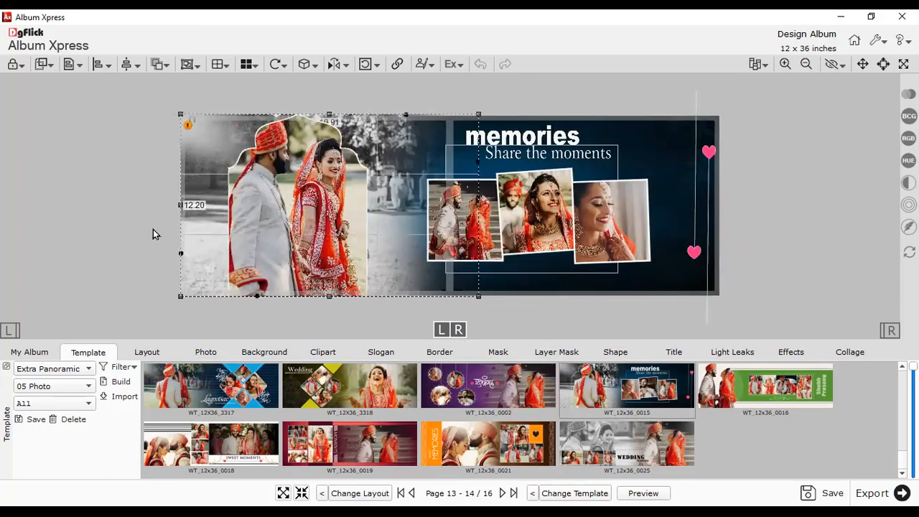
click(54, 351)
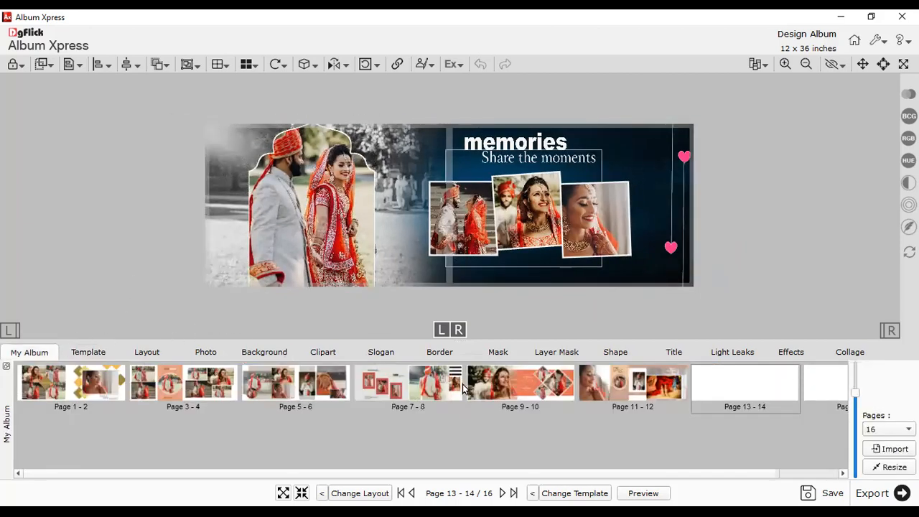
click(823, 380)
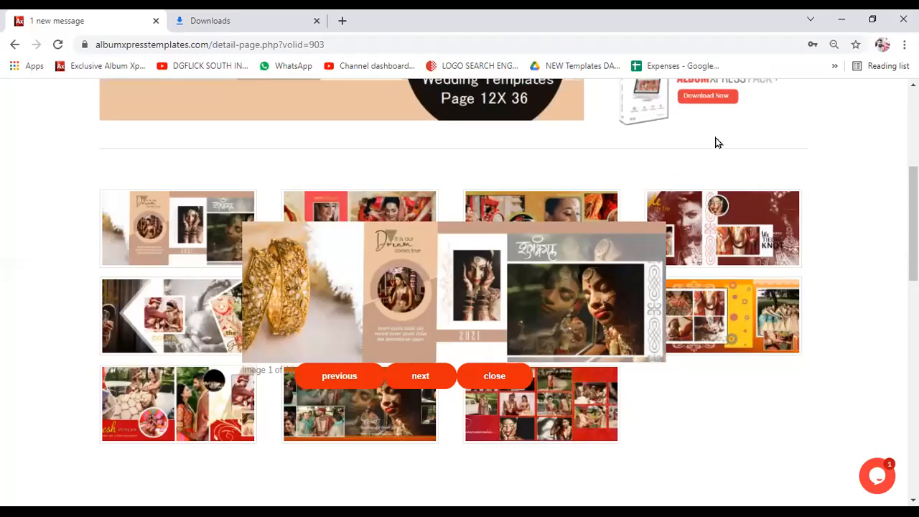
scroll(716, 139, up, 5)
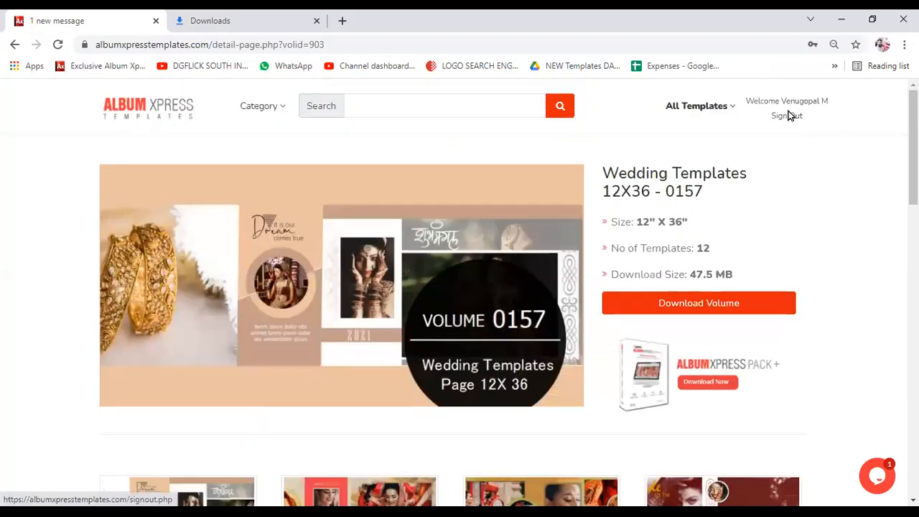
- Go back from the Volume 0157 templates page to the site's home page and its newest volumes
scroll(732, 197, down, 2)
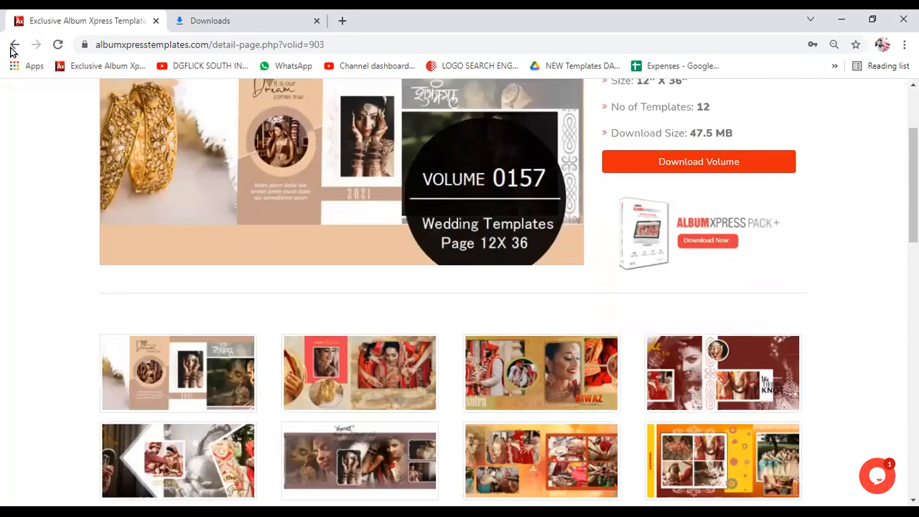
key(alt+Left)
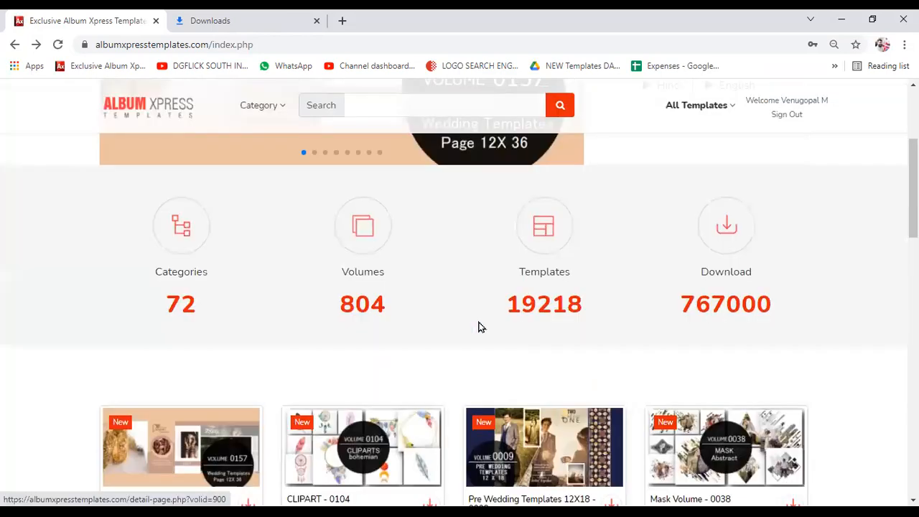
scroll(479, 328, up, 3)
scroll(478, 328, down, 5)
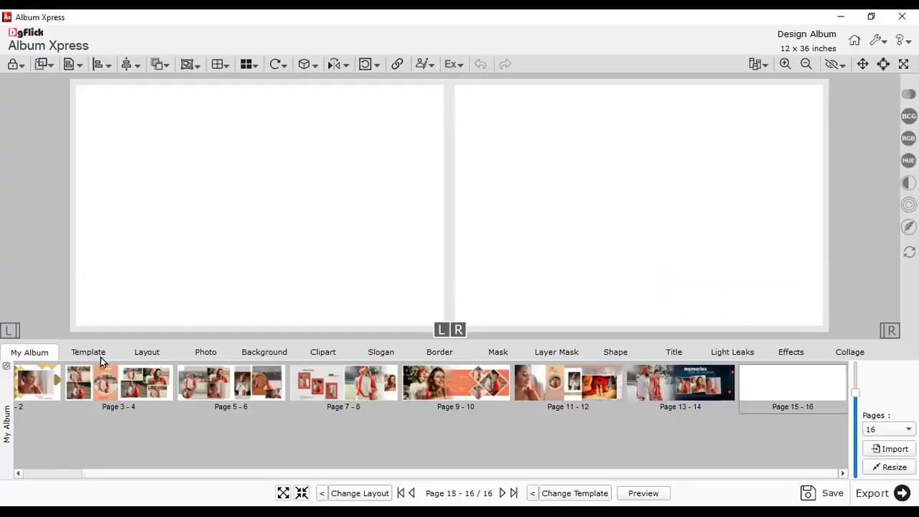
- Show the template library, tick Select all in the Import window, then close it
click(101, 357)
click(117, 400)
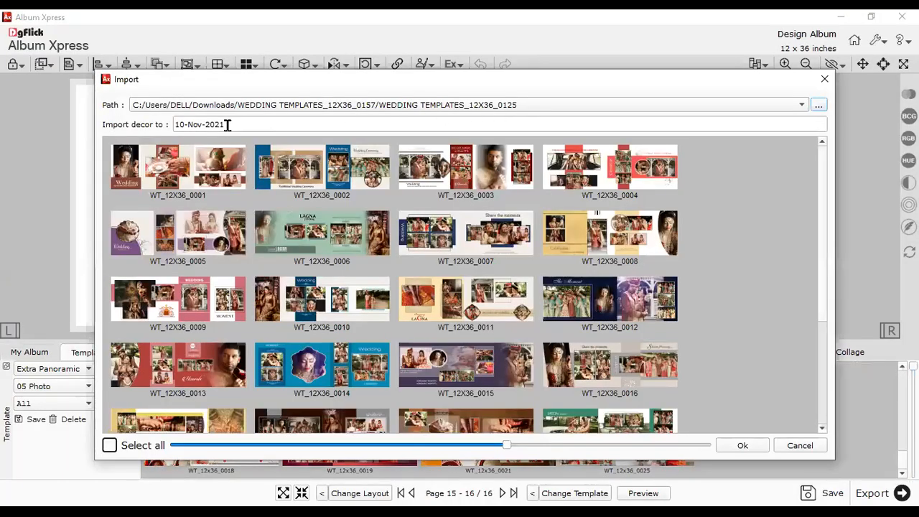
drag(228, 125, 160, 123)
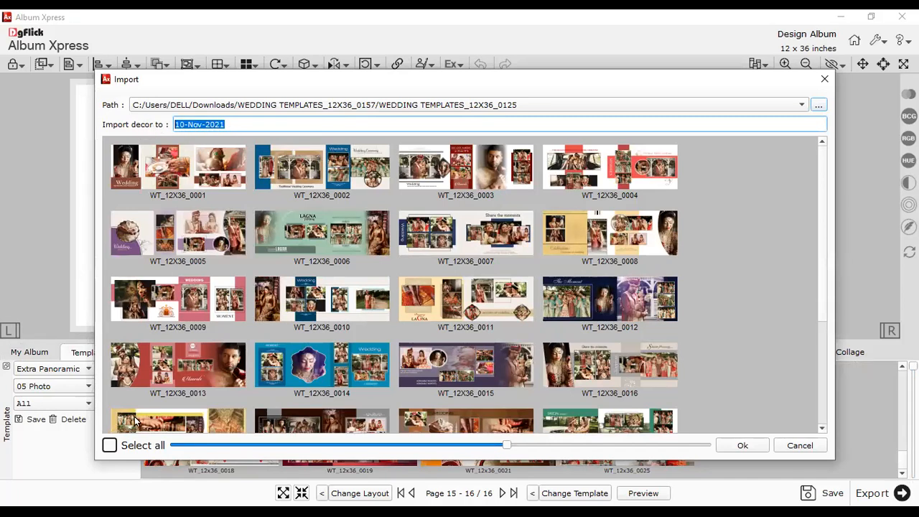
click(110, 446)
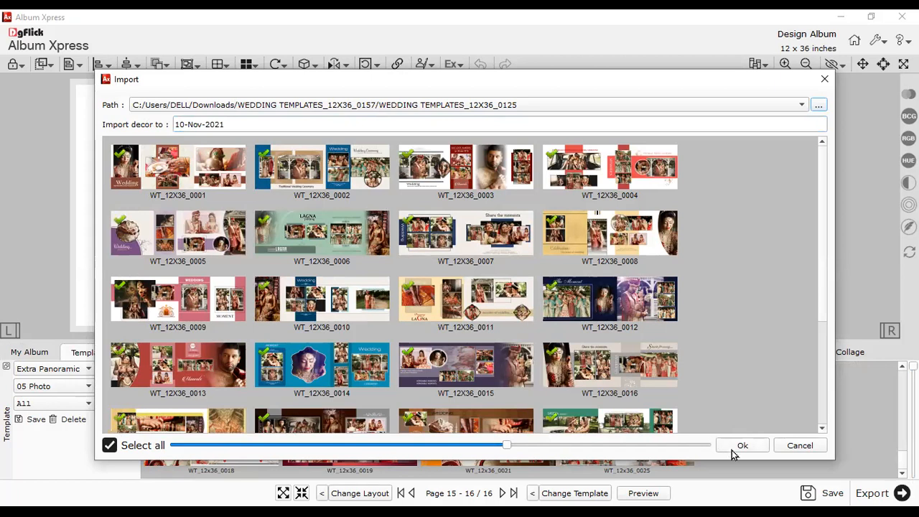
click(798, 445)
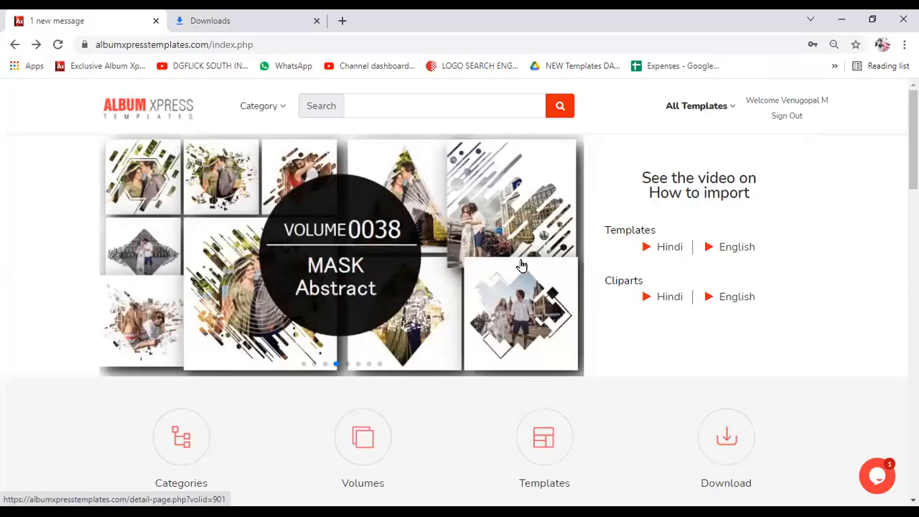
- Zoom the site to 80% and download the bohemian CLIPART - 0104 volume from Cliparts
key(ctrl+minus)
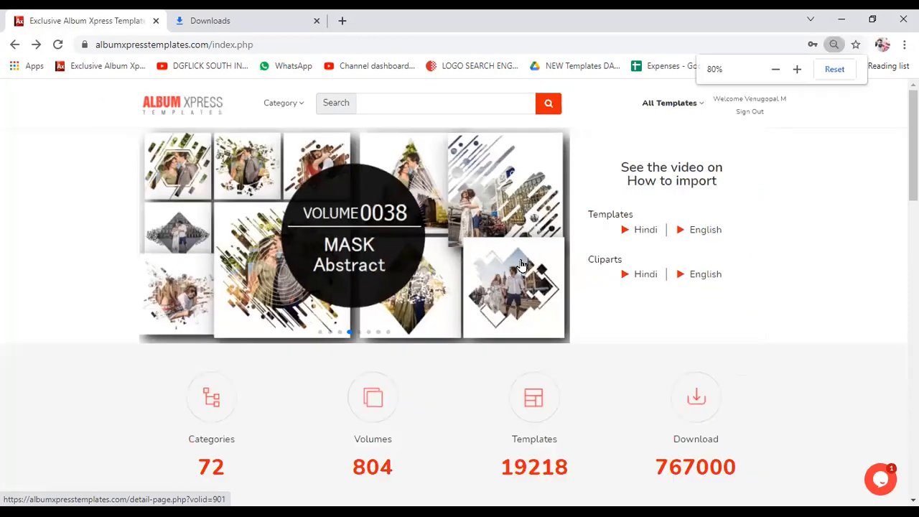
scroll(520, 264, down, 3)
scroll(518, 266, up, 3)
mouse_move(298, 119)
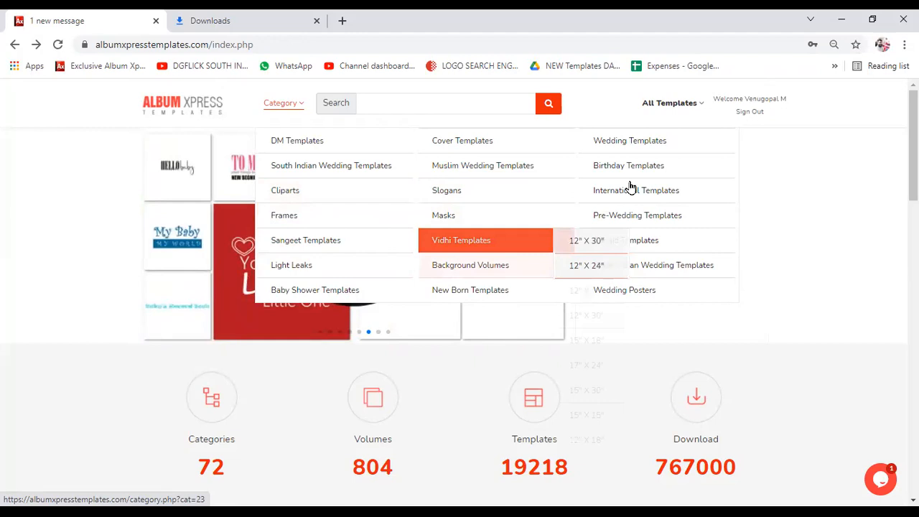
click(342, 198)
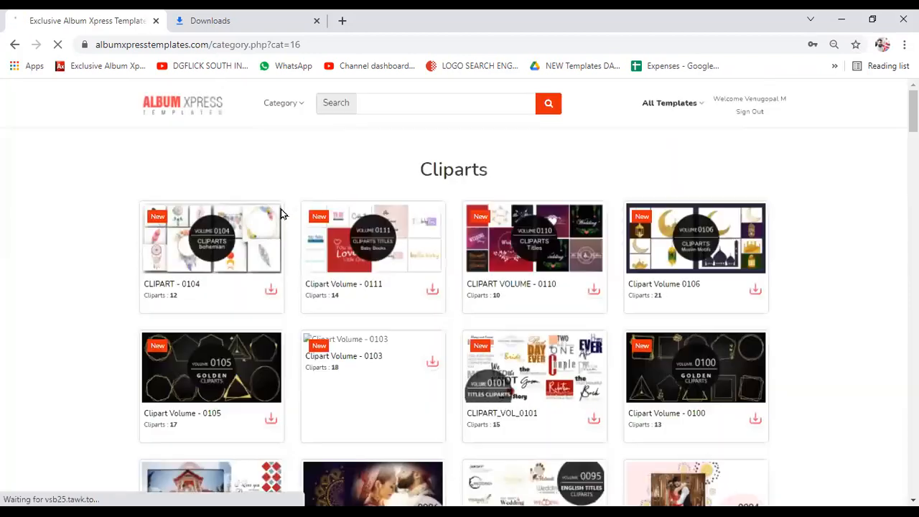
click(263, 258)
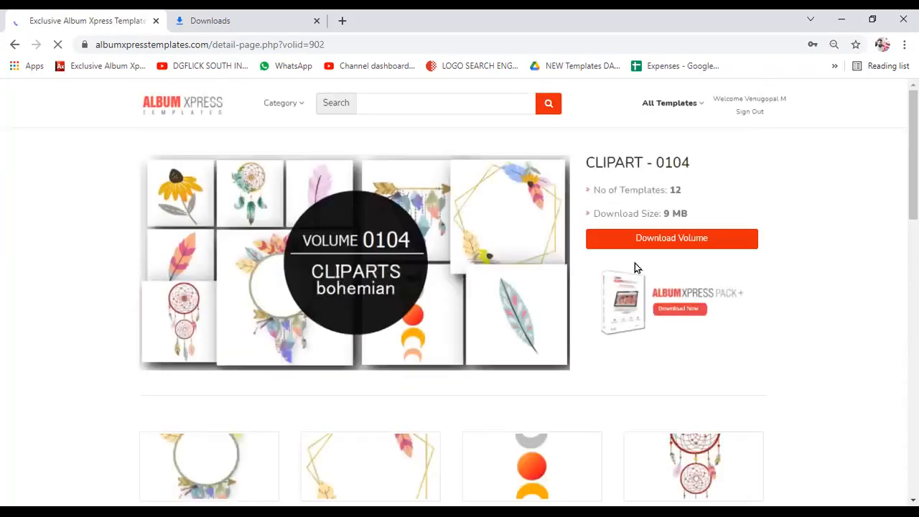
scroll(570, 283, down, 4)
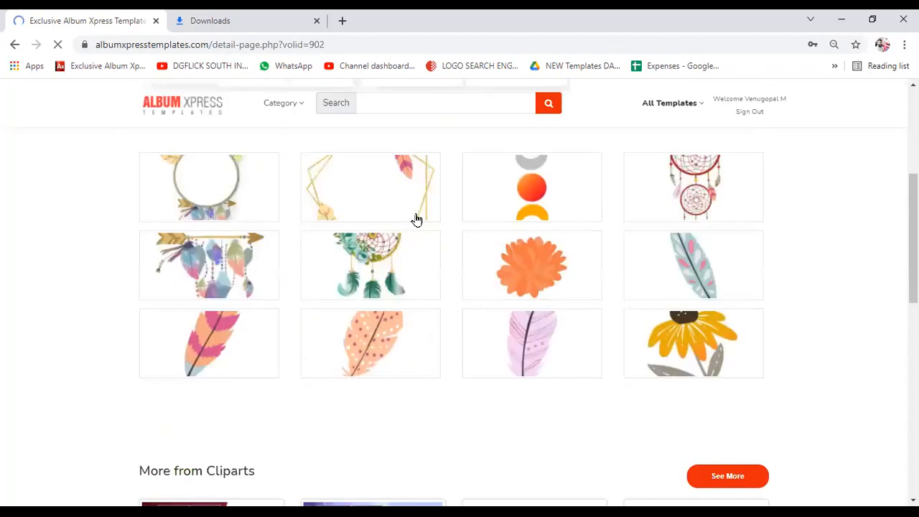
scroll(414, 217, up, 3)
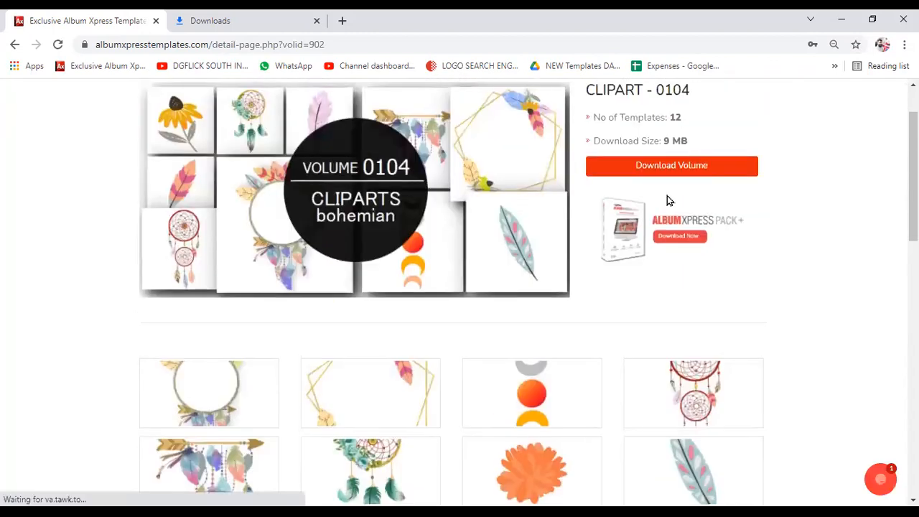
scroll(667, 197, up, 1)
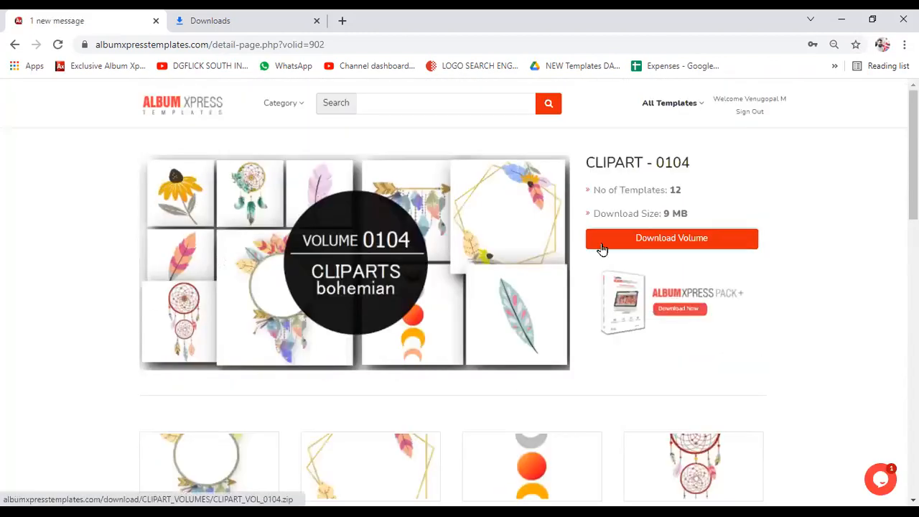
click(671, 237)
- Check the downloads list until CLIPART_VOL_0104.zip has finished downloading
click(871, 486)
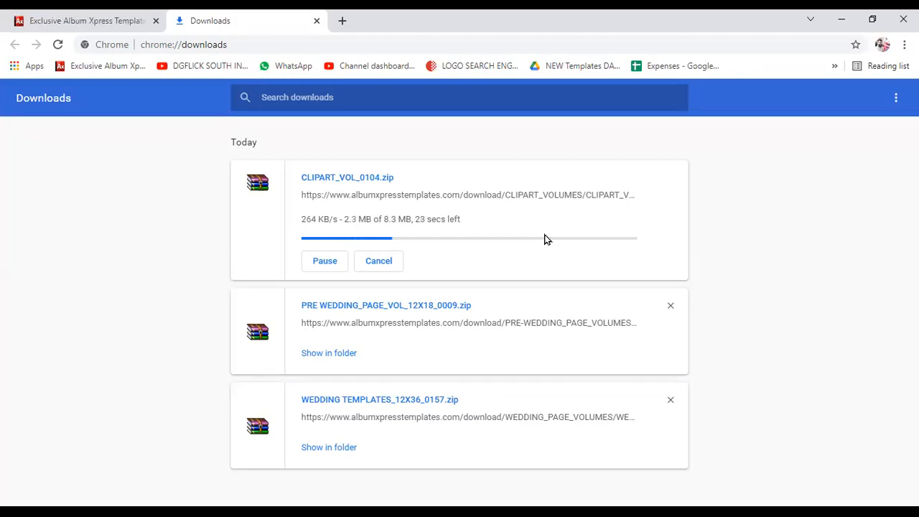
click(103, 21)
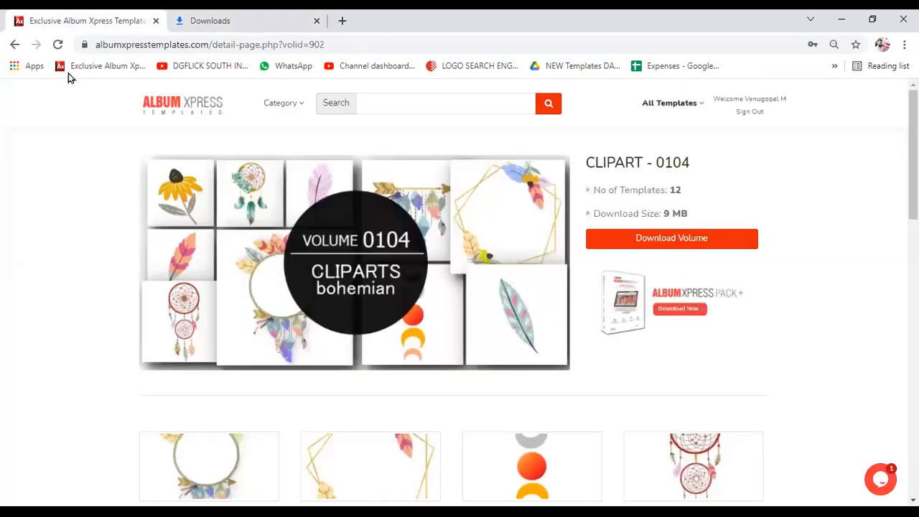
click(285, 102)
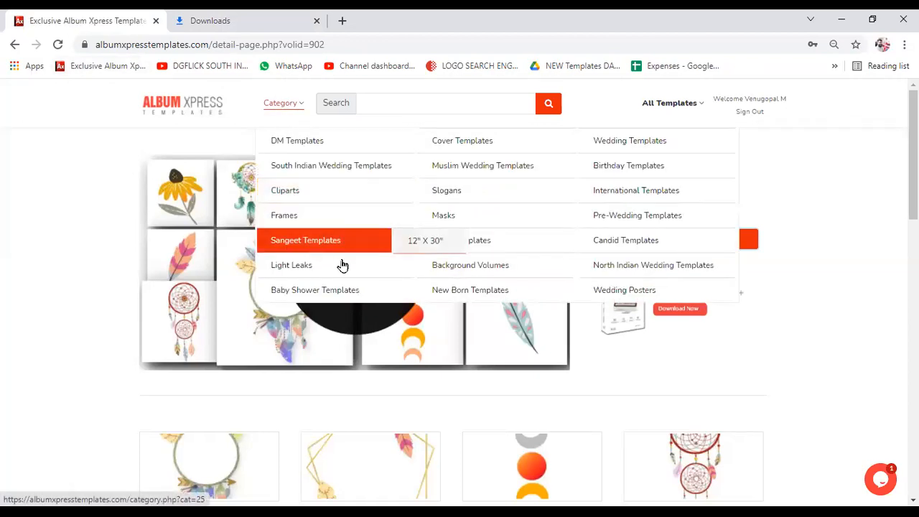
mouse_move(476, 274)
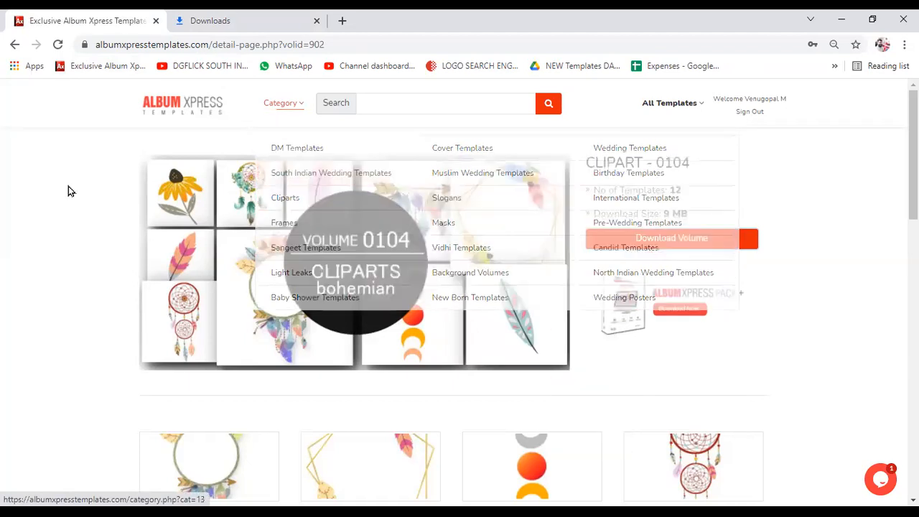
click(223, 18)
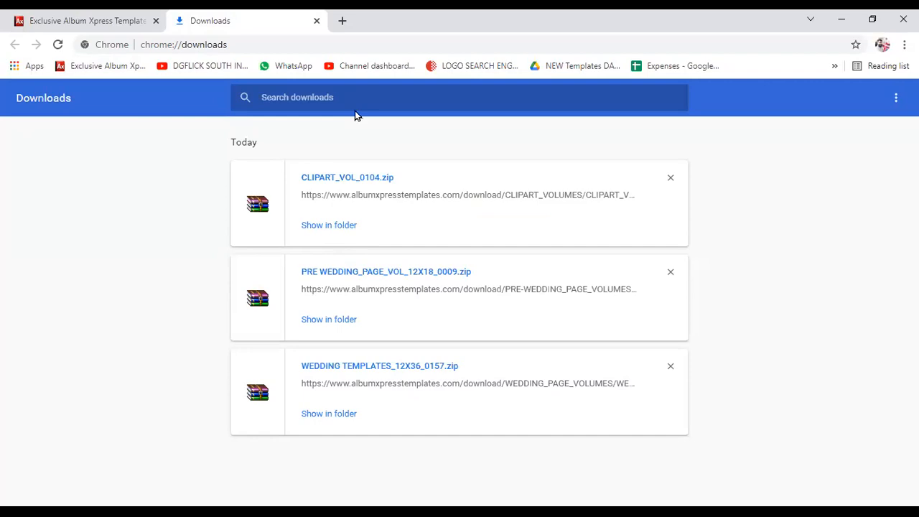
- Extract the CLIPART_VOL_0104.zip archive in the Downloads folder
click(328, 225)
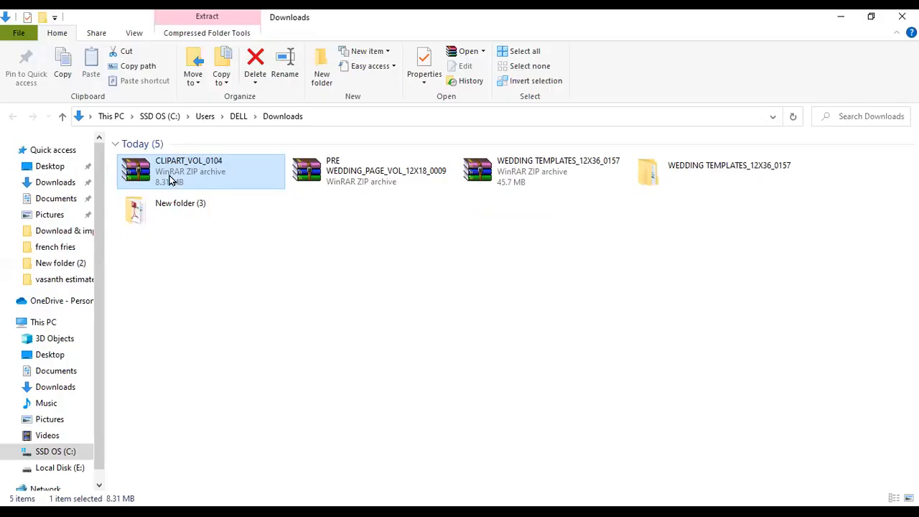
right_click(170, 178)
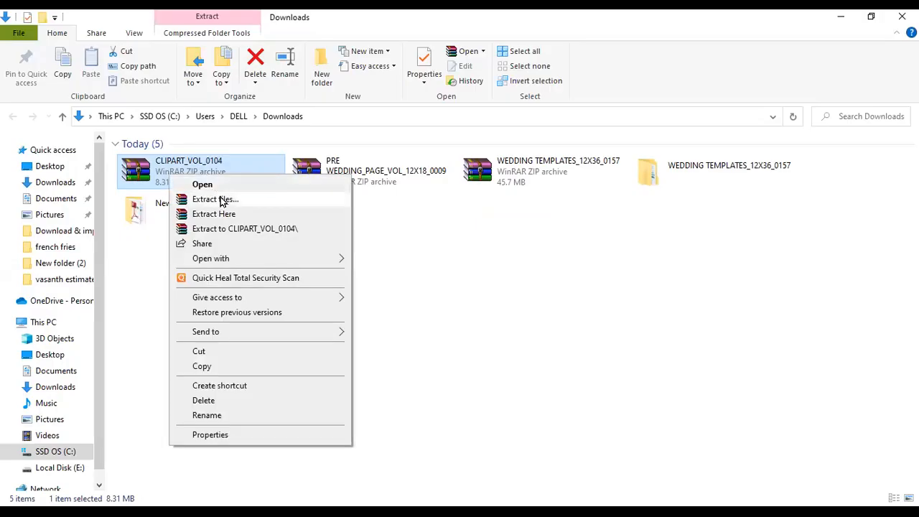
click(219, 200)
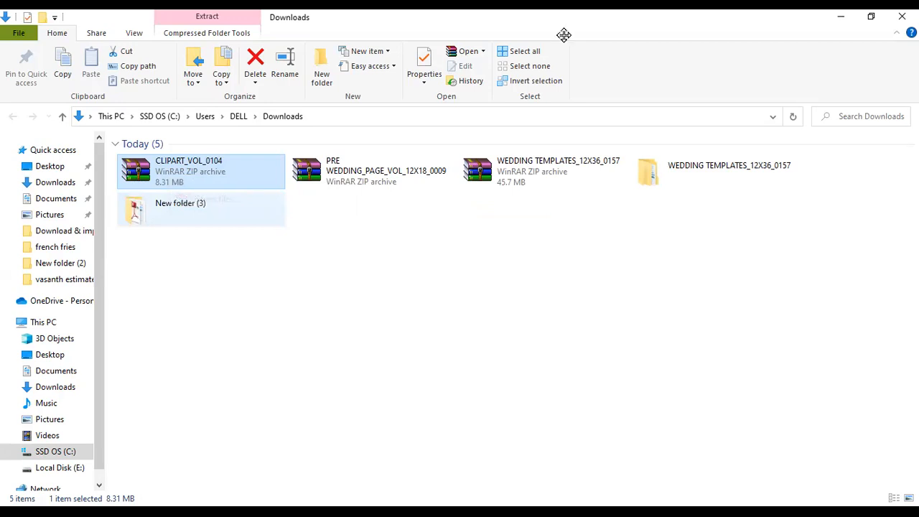
- Open the CLIPART_VOL_0104 folder and select all 12 clipart images
click(695, 180)
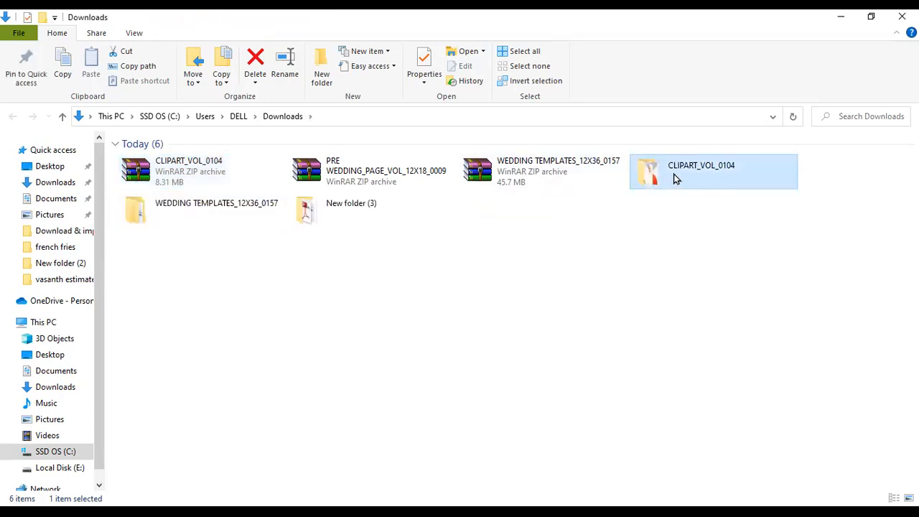
double_click(674, 178)
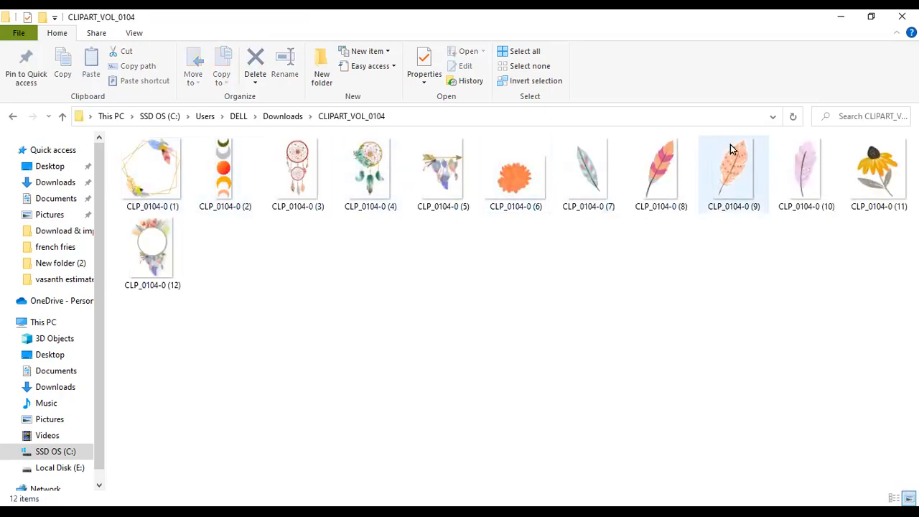
click(13, 116)
right_click(679, 180)
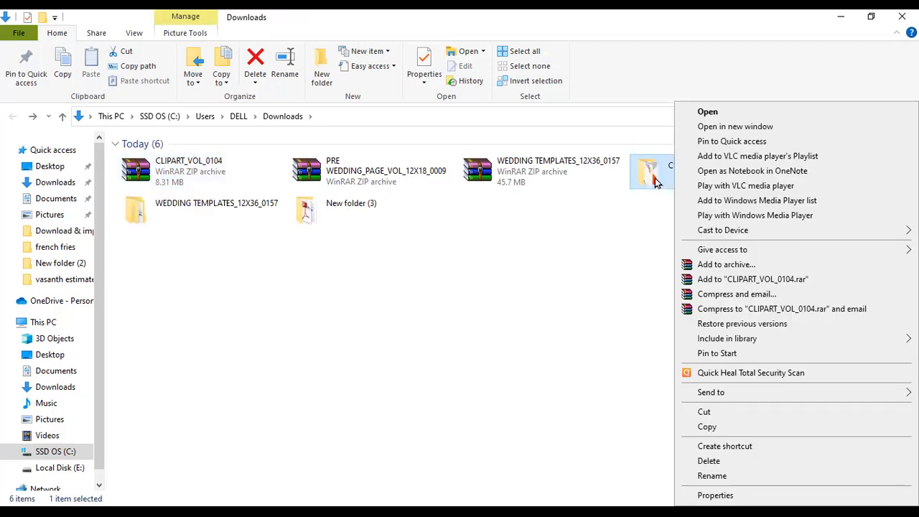
right_click(655, 179)
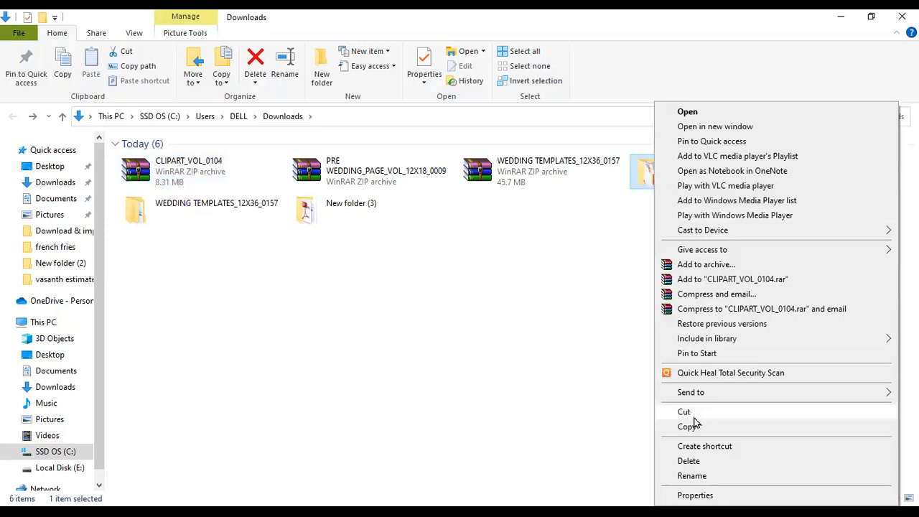
key(Return)
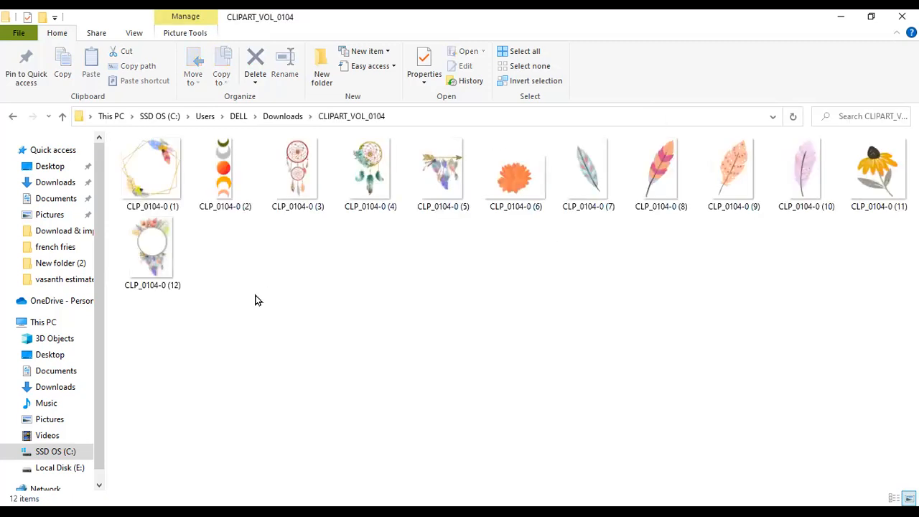
key(ctrl+a)
right_click(232, 185)
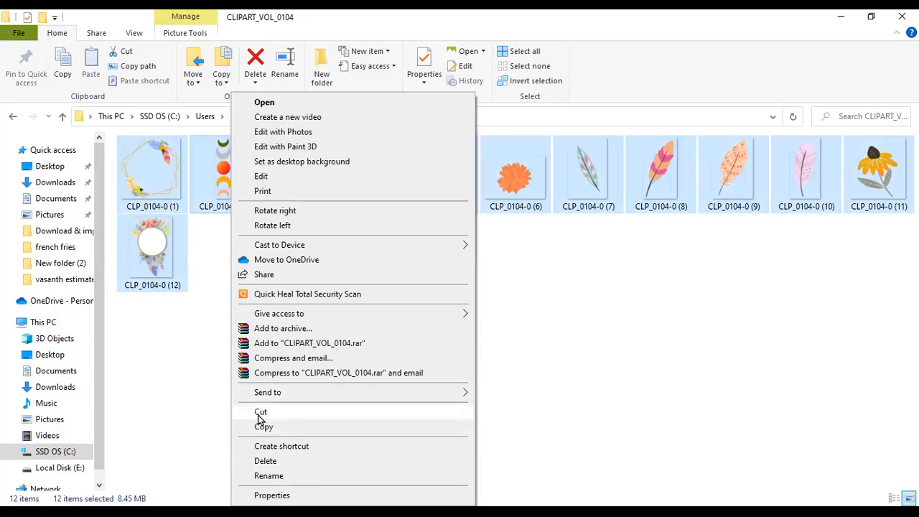
- Cut the 12 clipart images and navigate to C:\AlbumXpressPack-13.5
click(260, 413)
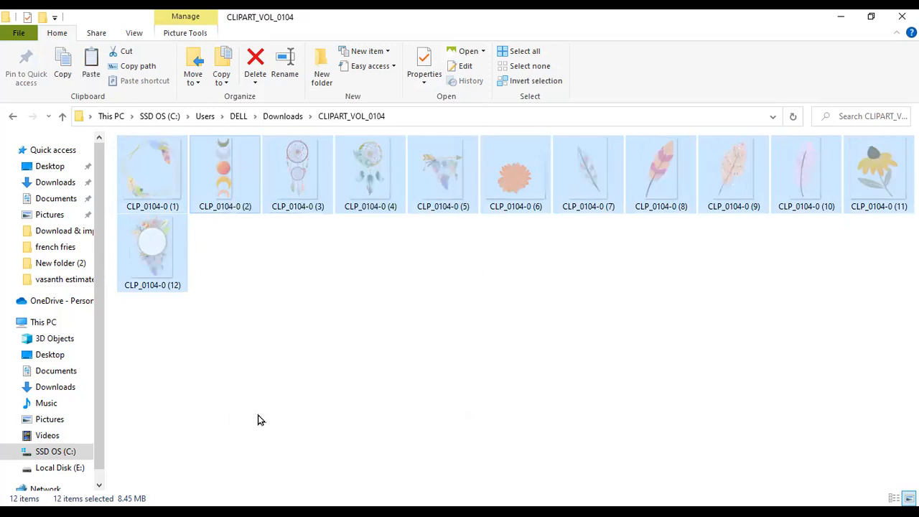
click(63, 452)
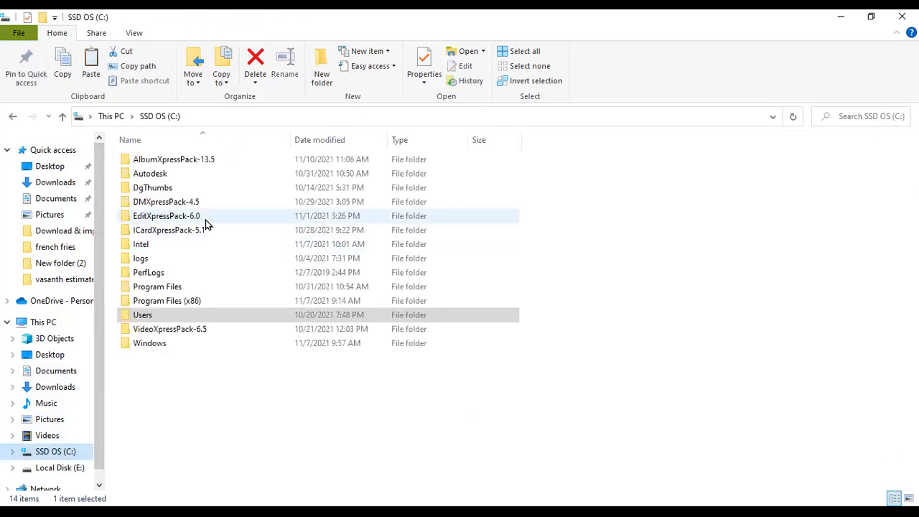
click(201, 162)
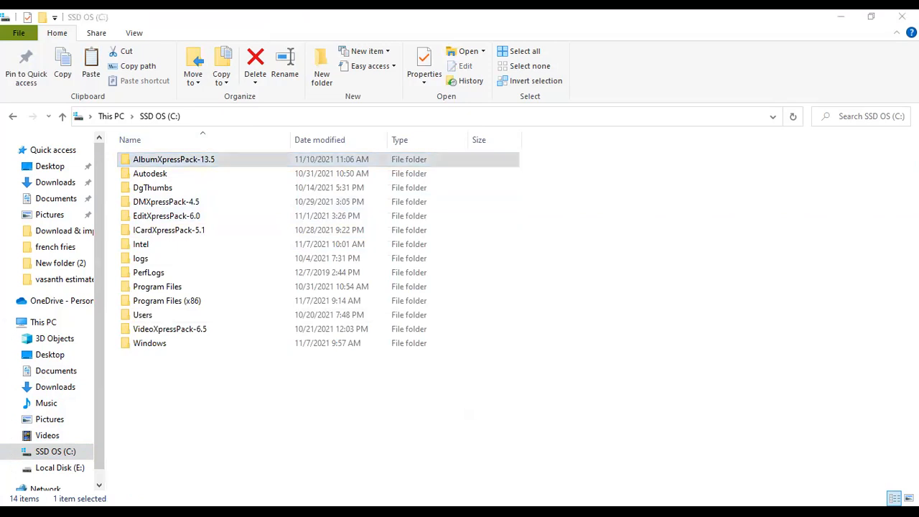
click(148, 164)
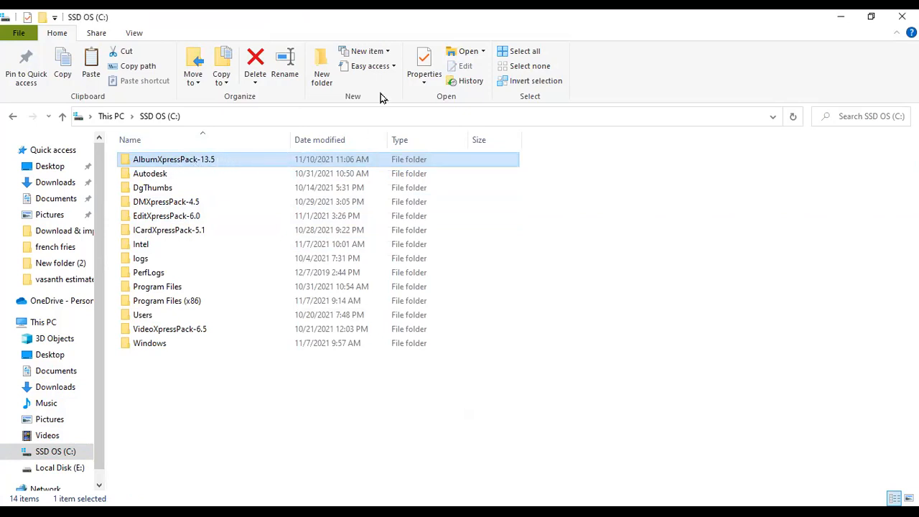
double_click(222, 159)
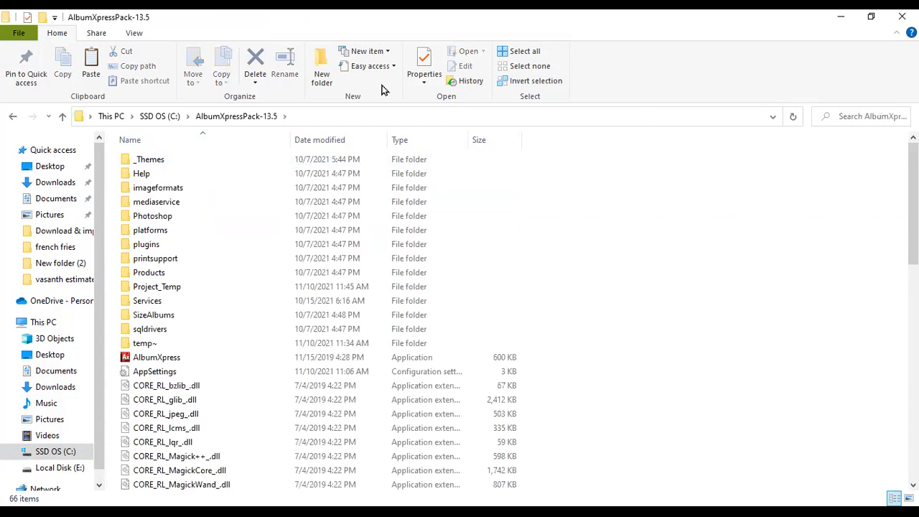
key(alt+Tab)
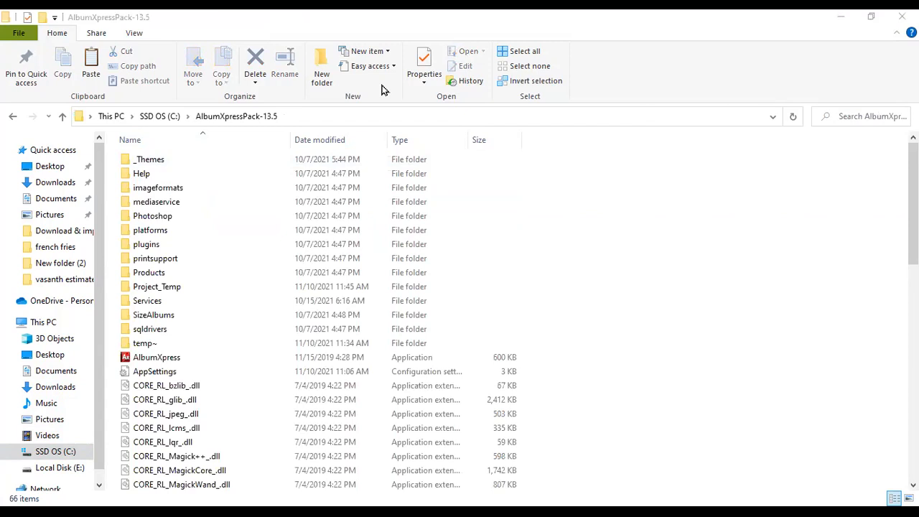
- Paste the clipart images into the _Themes\Clipart folder and return to Album Xpress
double_click(151, 159)
click(160, 192)
click(162, 204)
click(163, 216)
click(159, 230)
click(155, 201)
click(160, 189)
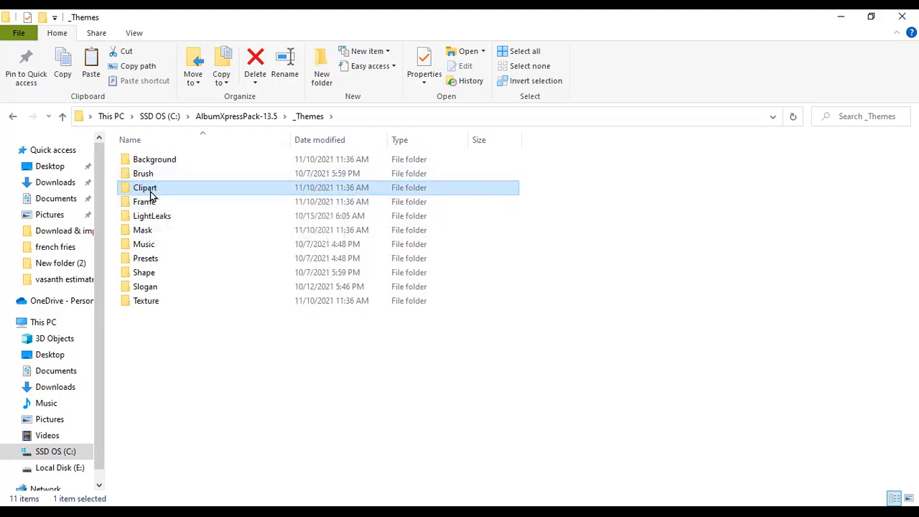
double_click(147, 193)
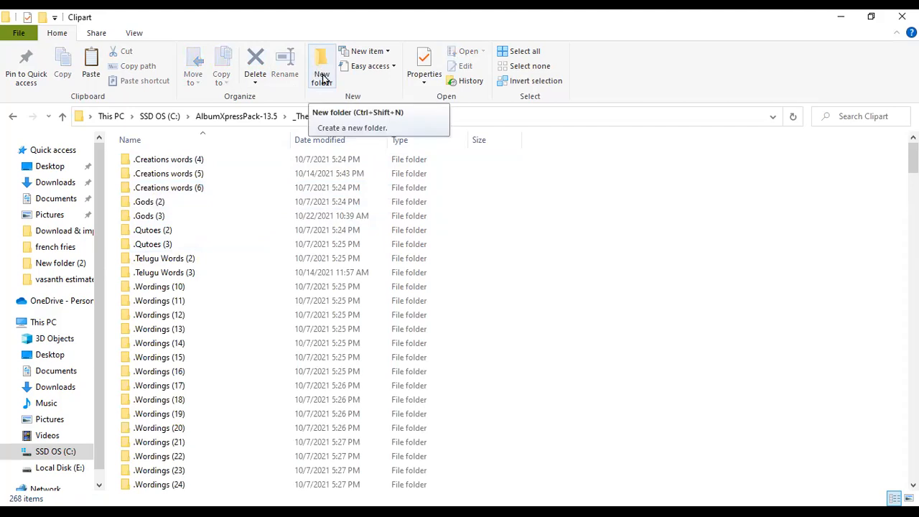
right_click(549, 307)
click(579, 400)
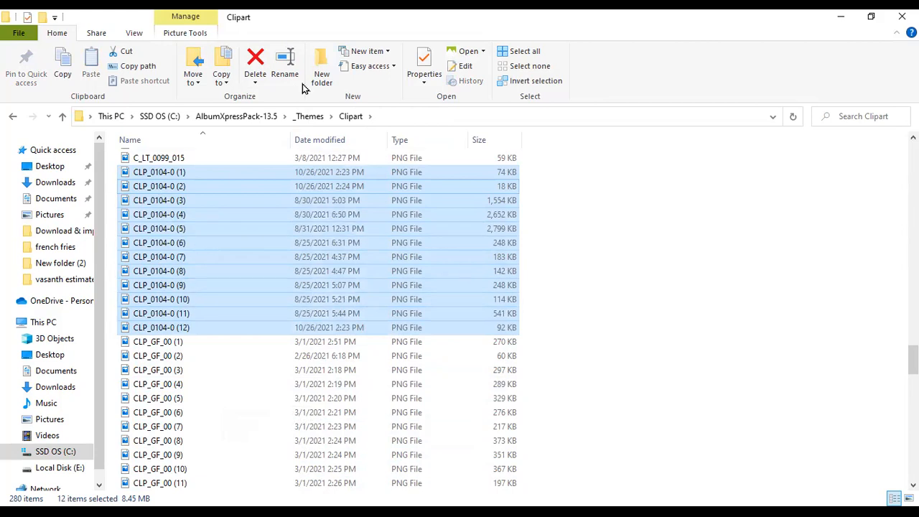
key(alt+Tab)
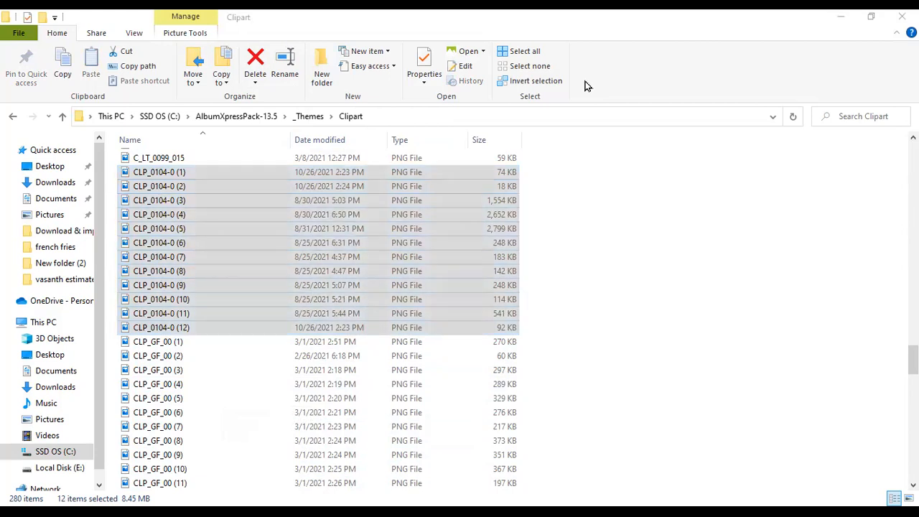
key(alt+Tab)
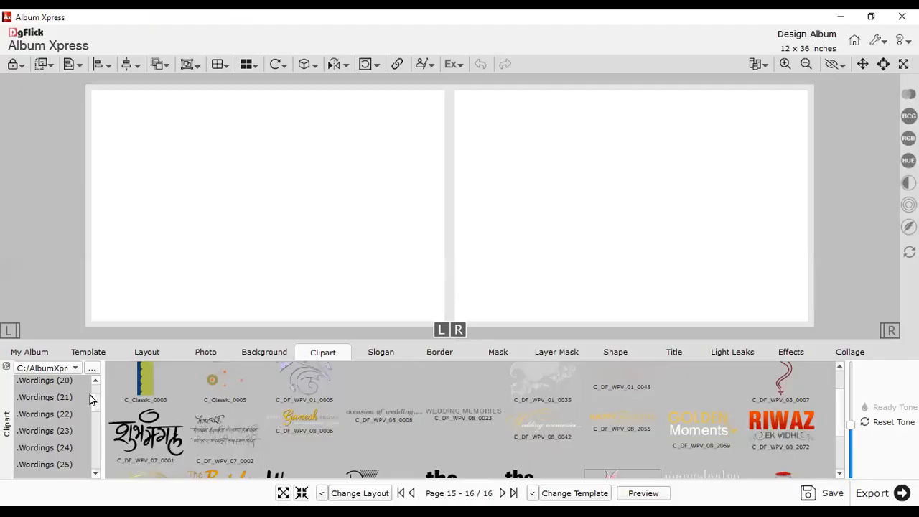
- Point the clipart library at the _Themes\Clipart folder
click(54, 382)
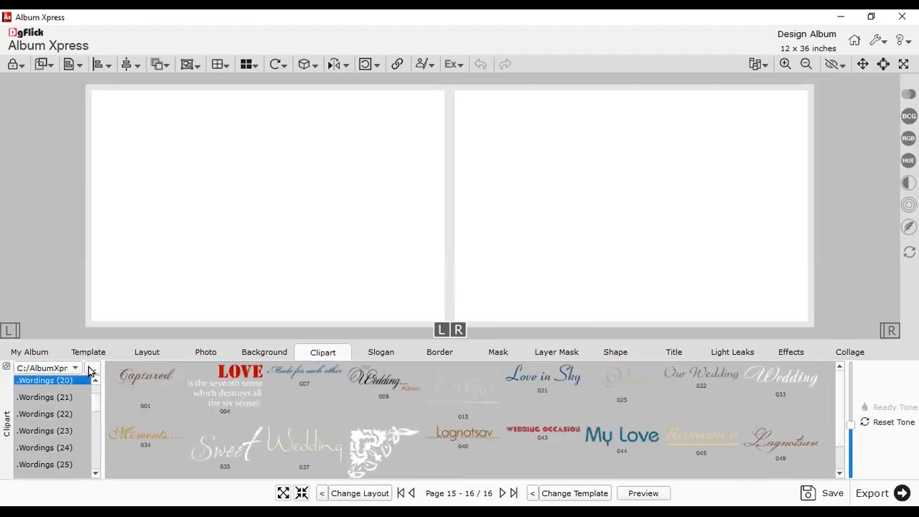
click(91, 367)
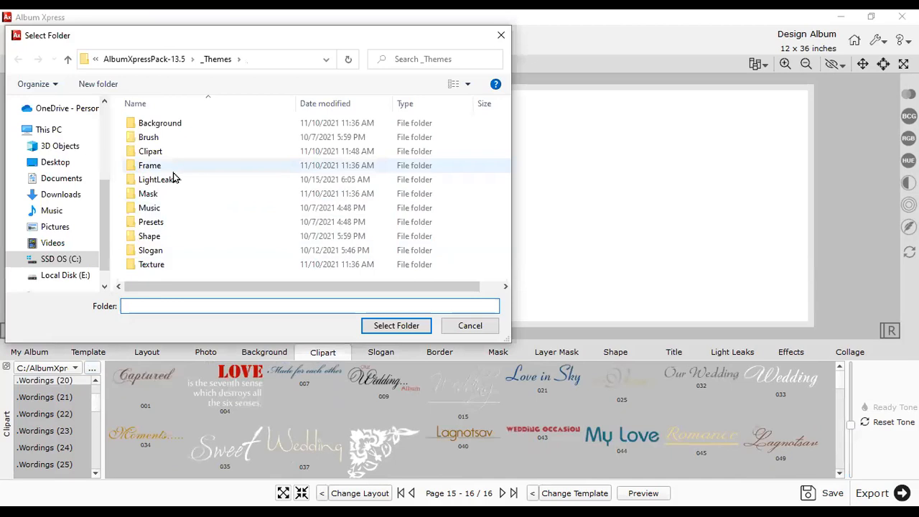
click(154, 151)
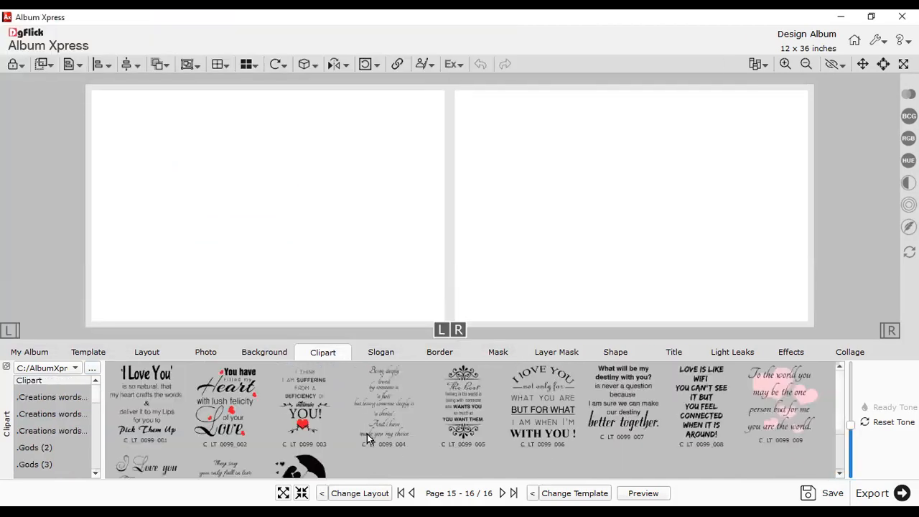
scroll(576, 445, down, 2)
scroll(619, 401, up, 1)
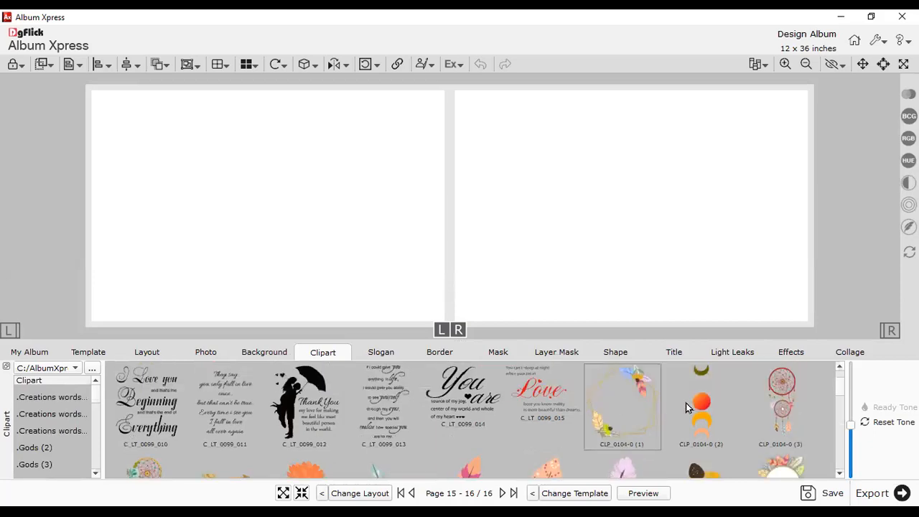
scroll(633, 430, down, 3)
scroll(428, 400, up, 1)
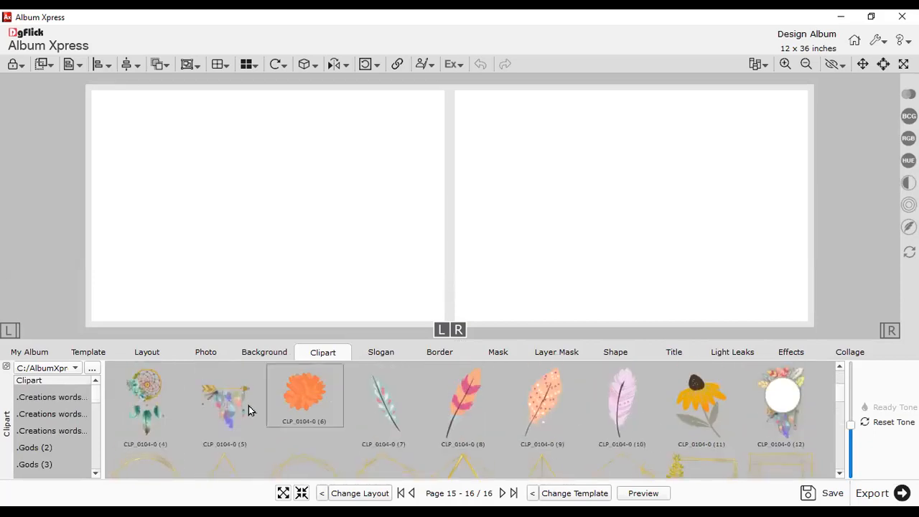
scroll(640, 387, up, 4)
- Place CLP_0104-0 (1)–(3): feather frame and dreamcatcher left, enlarged moon-phase strip right
drag(638, 399, 464, 221)
drag(565, 303, 587, 333)
drag(465, 269, 183, 197)
click(399, 231)
double_click(695, 428)
click(449, 208)
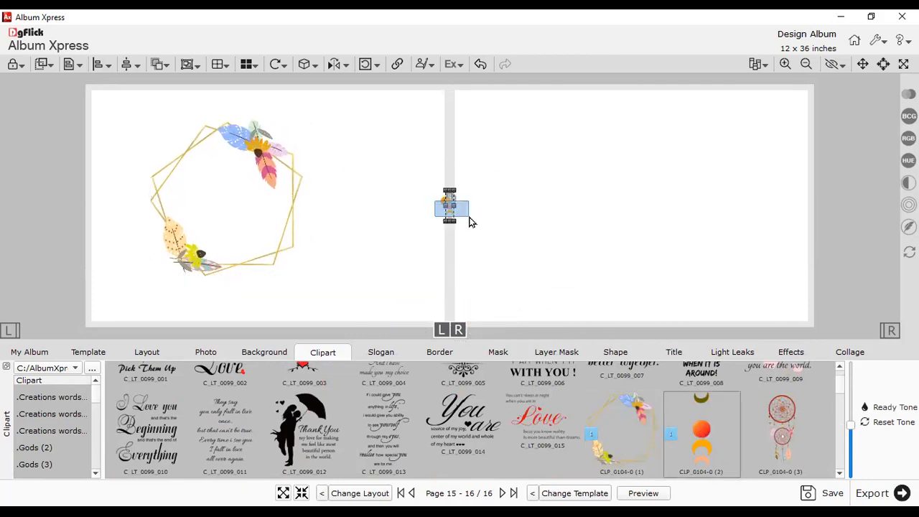
drag(454, 220, 503, 308)
drag(464, 284, 553, 231)
click(491, 237)
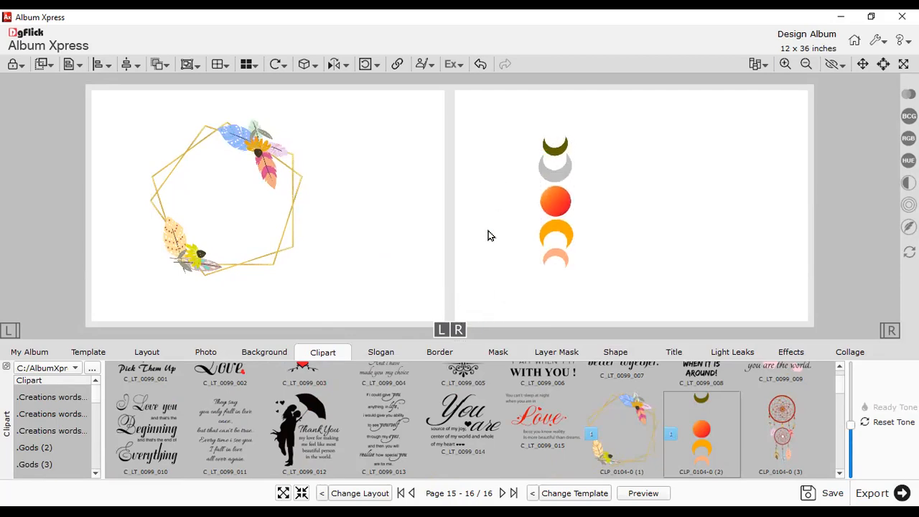
click(765, 424)
drag(457, 214, 418, 203)
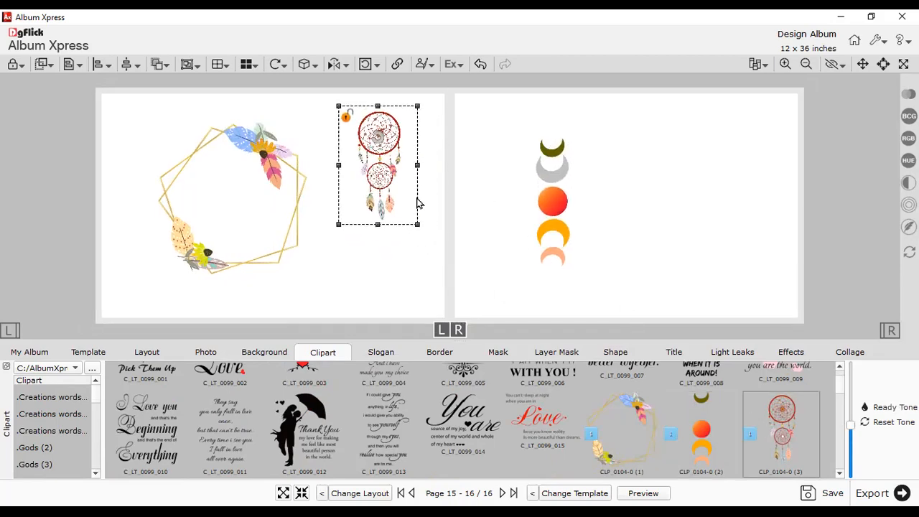
click(495, 239)
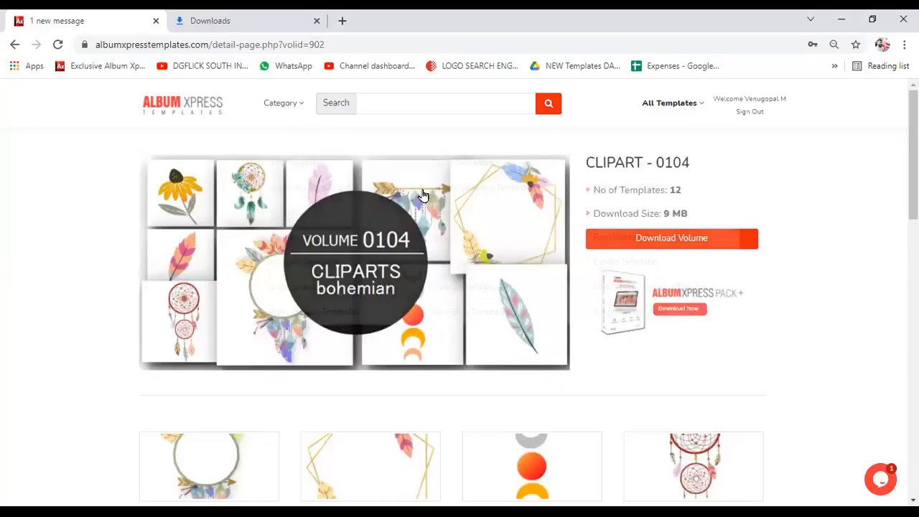
- From the Masks category, download the Mask Volume - 0038 archive MASK_VOL_0038.zip
click(283, 103)
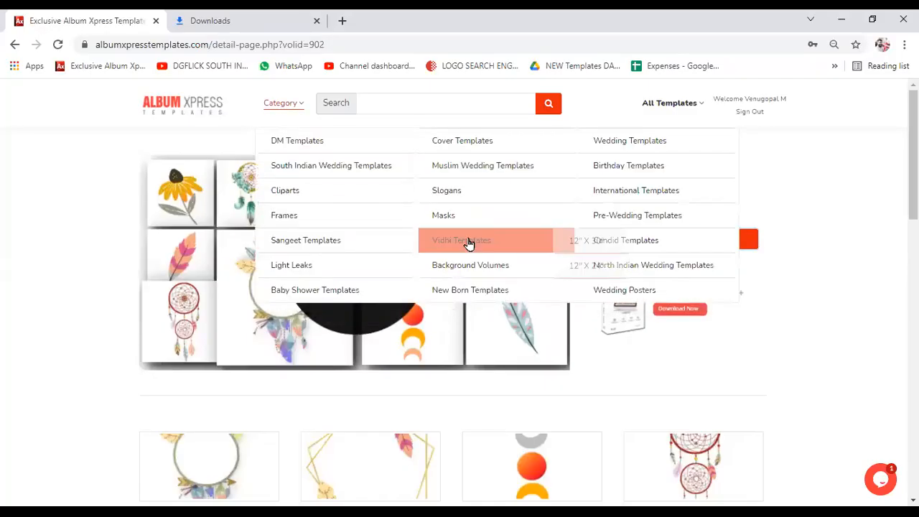
click(457, 221)
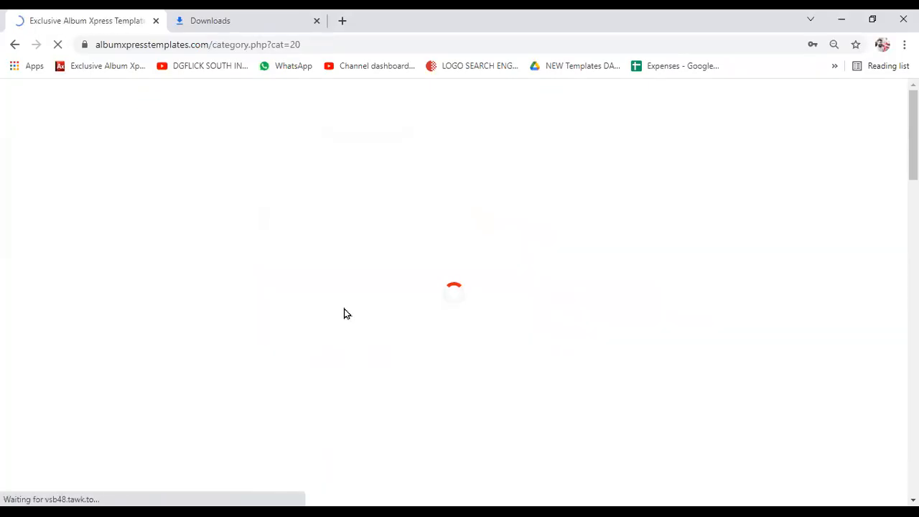
scroll(254, 298, down, 1)
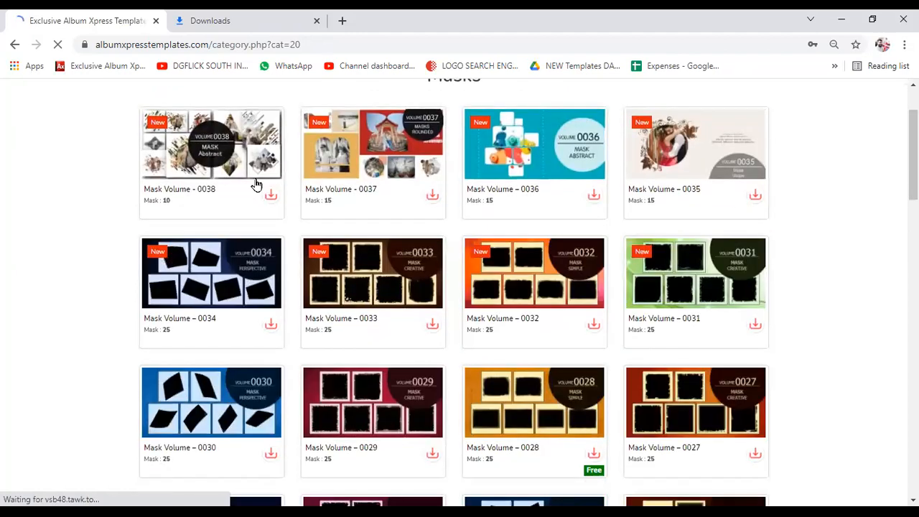
click(233, 161)
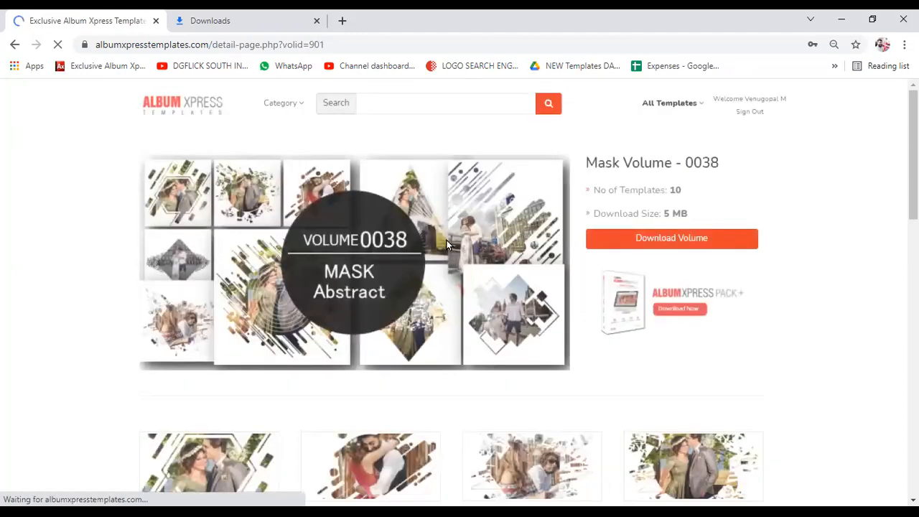
scroll(446, 240, down, 2)
scroll(580, 376, up, 2)
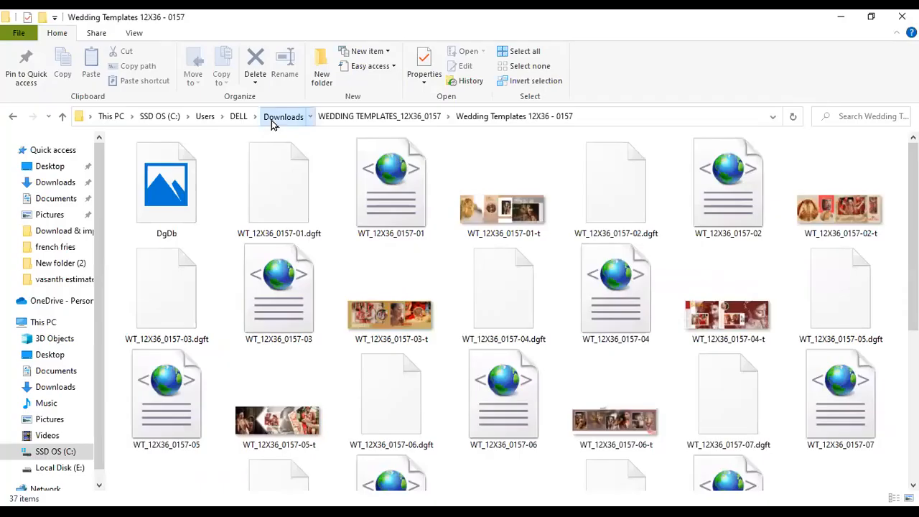
click(273, 121)
- Extract MASK_VOL_0038.zip and cut the ten images from its MSK_VOL-0038 subfolder
click(188, 175)
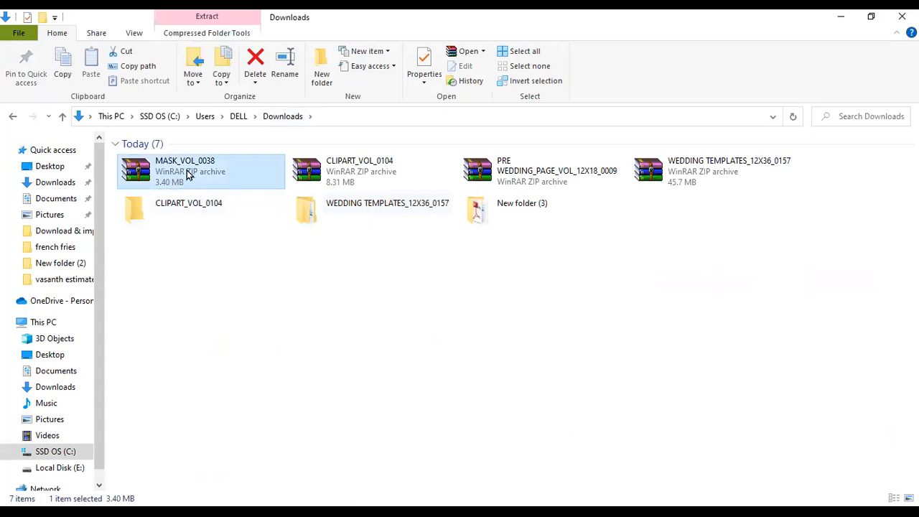
right_click(190, 173)
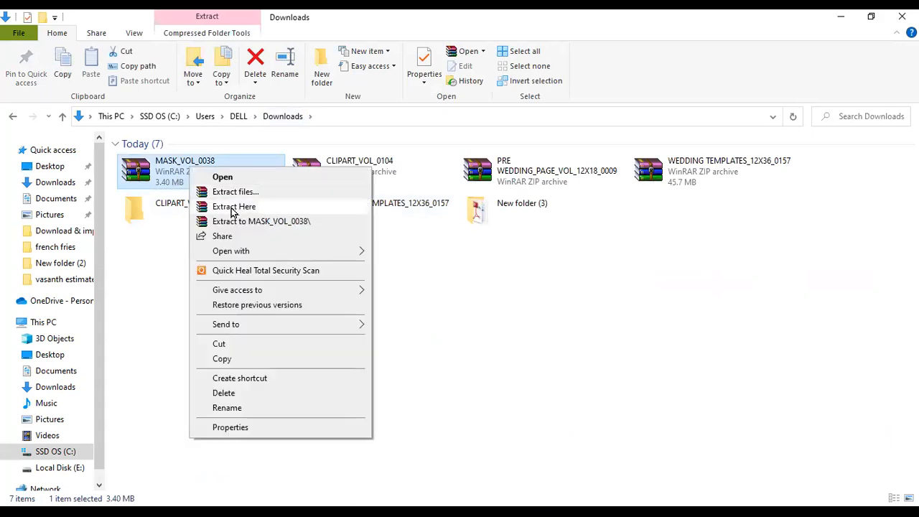
click(224, 207)
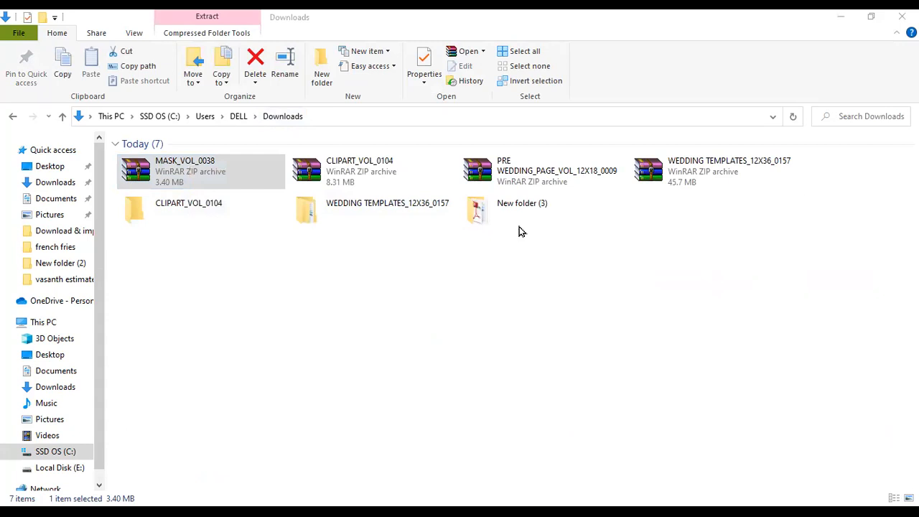
double_click(215, 209)
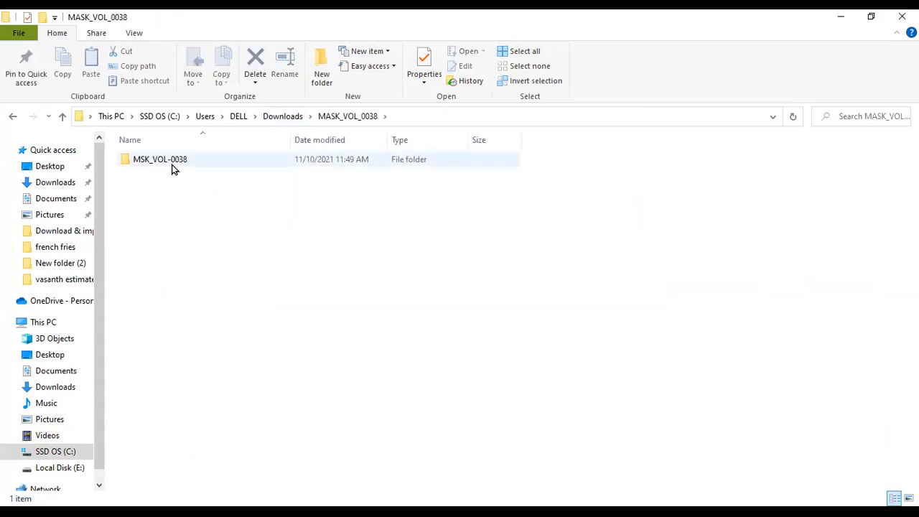
double_click(172, 168)
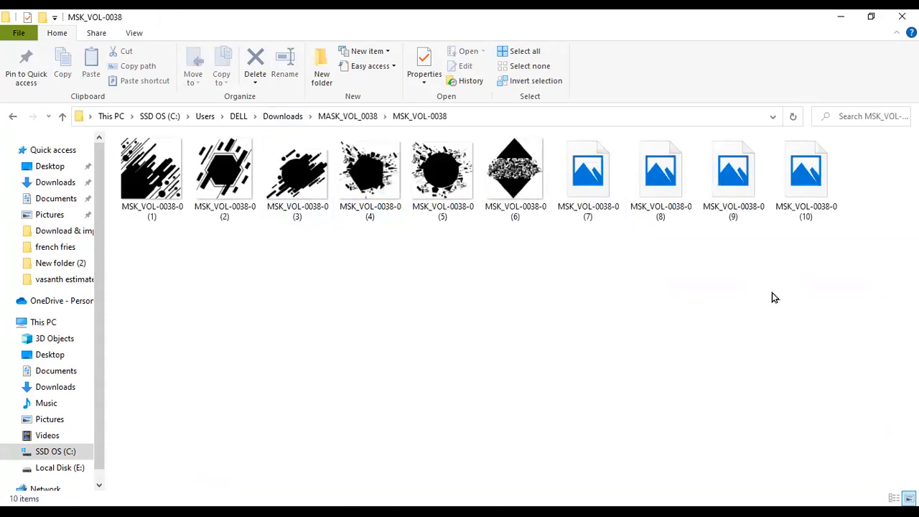
drag(802, 260, 169, 178)
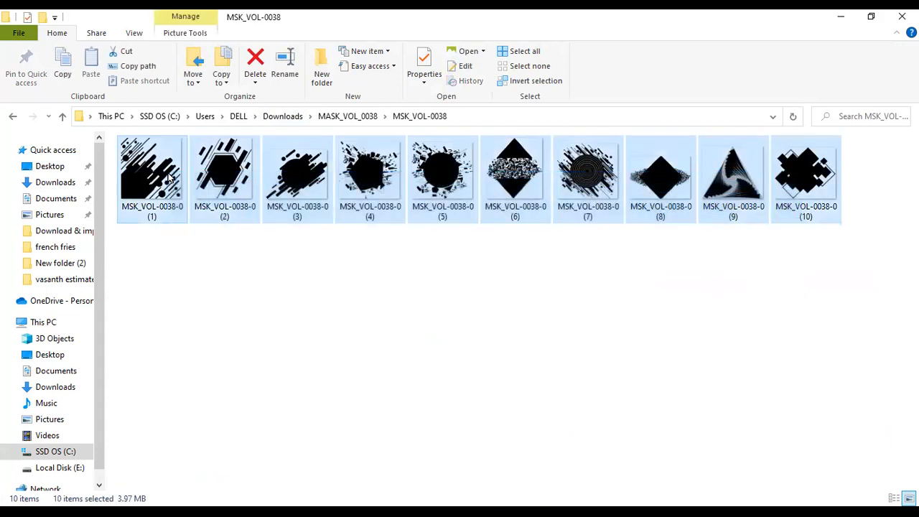
right_click(169, 177)
click(222, 410)
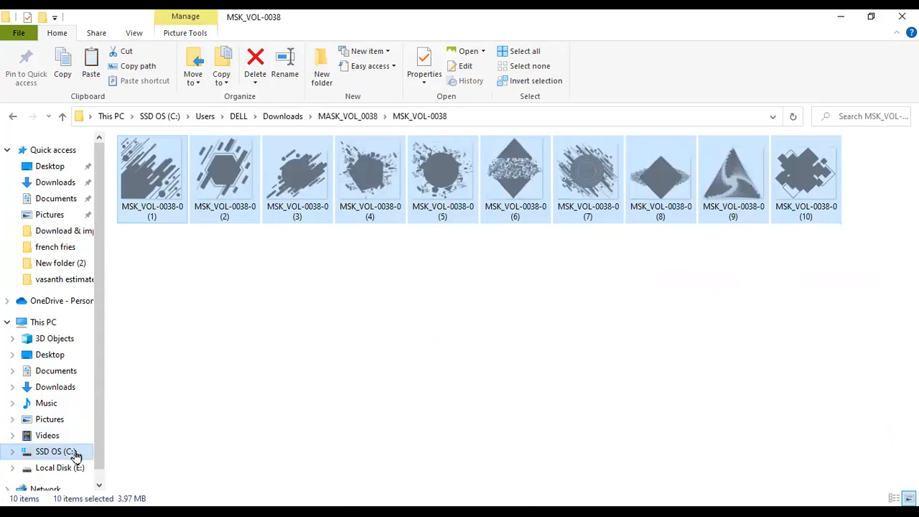
- Paste the mask images into C:\AlbumXpressPack-13.5\_Themes\Mask and return to Album Xpress
click(75, 451)
double_click(173, 164)
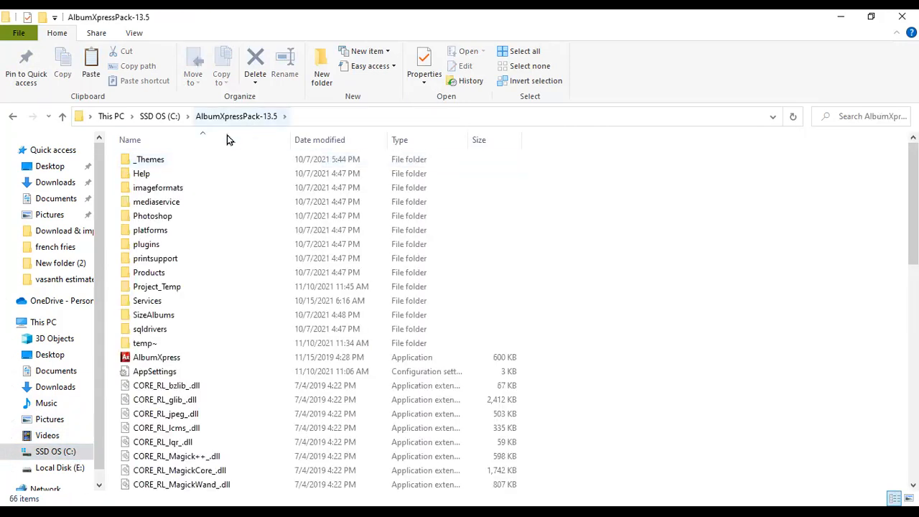
double_click(159, 161)
double_click(147, 231)
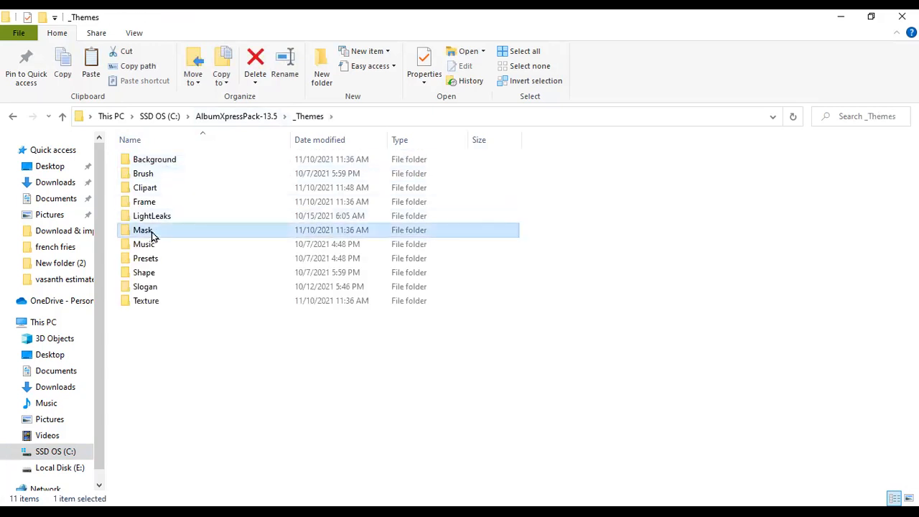
right_click(531, 262)
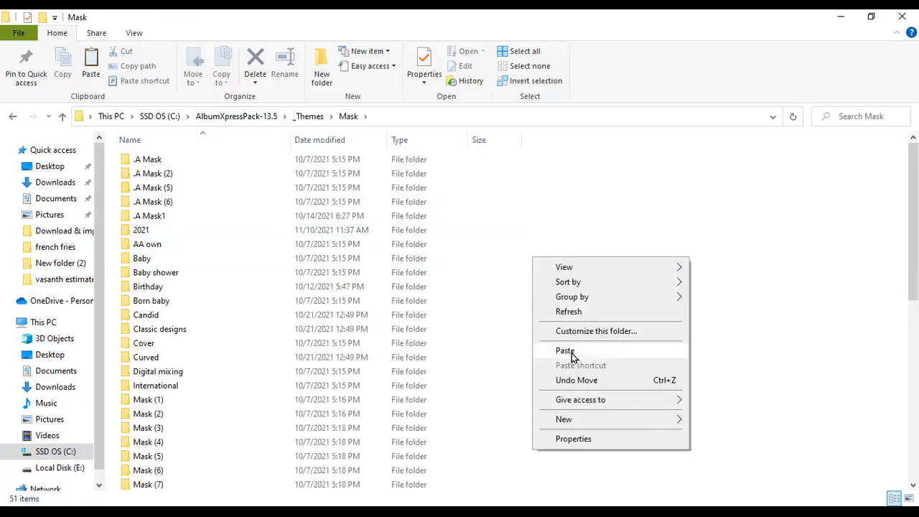
click(562, 351)
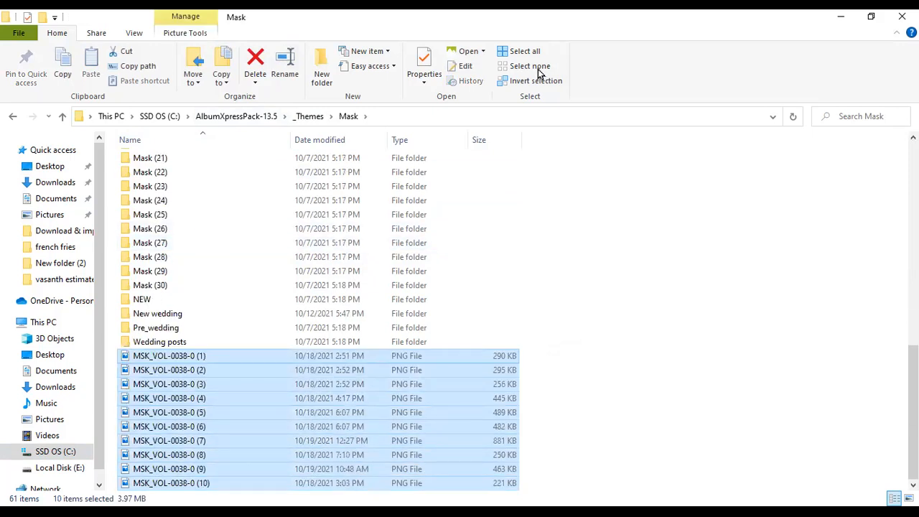
key(alt+Tab)
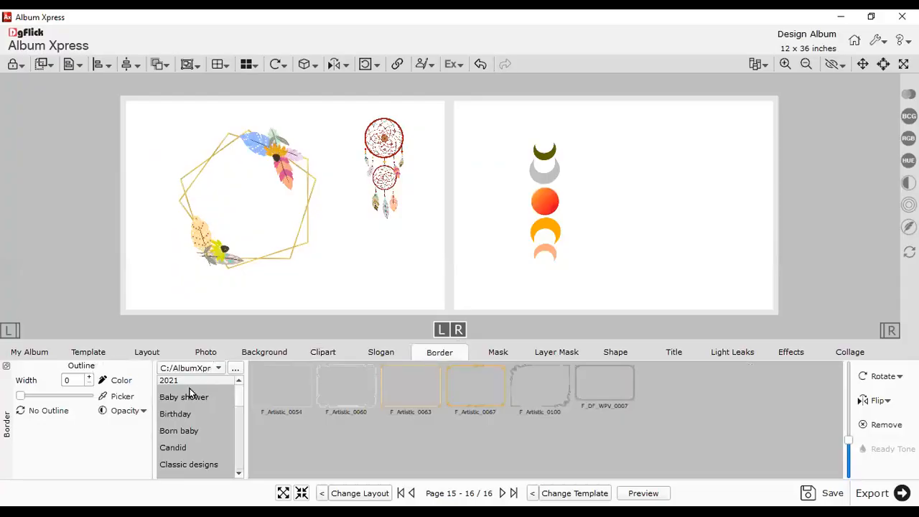
- Set the mask library's source folder to _Themes\Mask
click(184, 381)
click(231, 369)
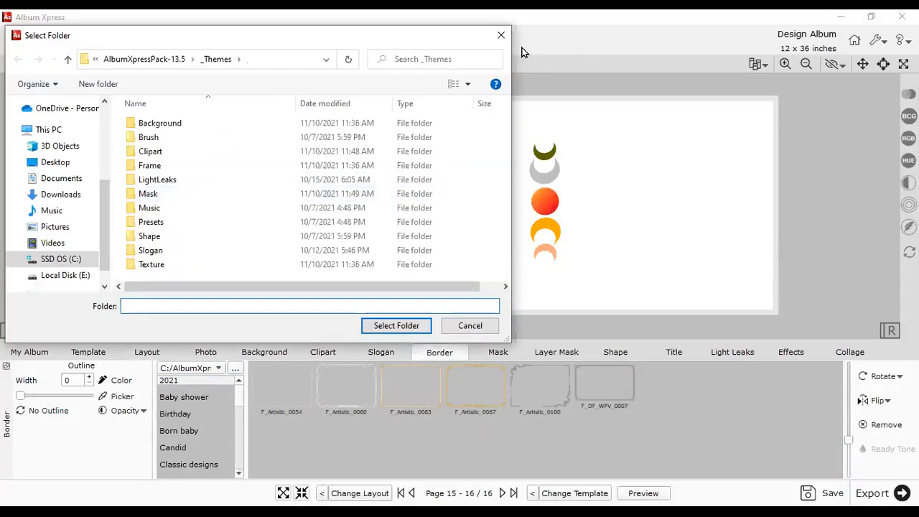
click(384, 329)
click(487, 352)
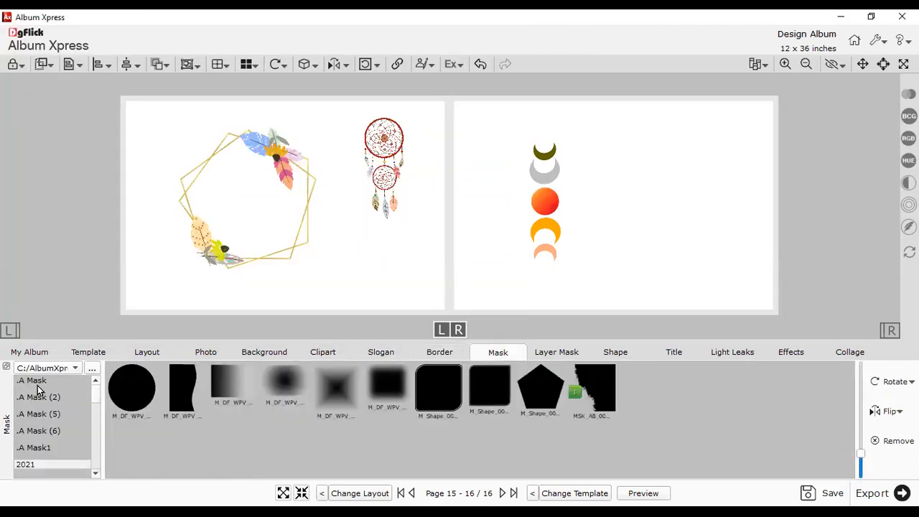
click(92, 368)
double_click(162, 195)
click(378, 328)
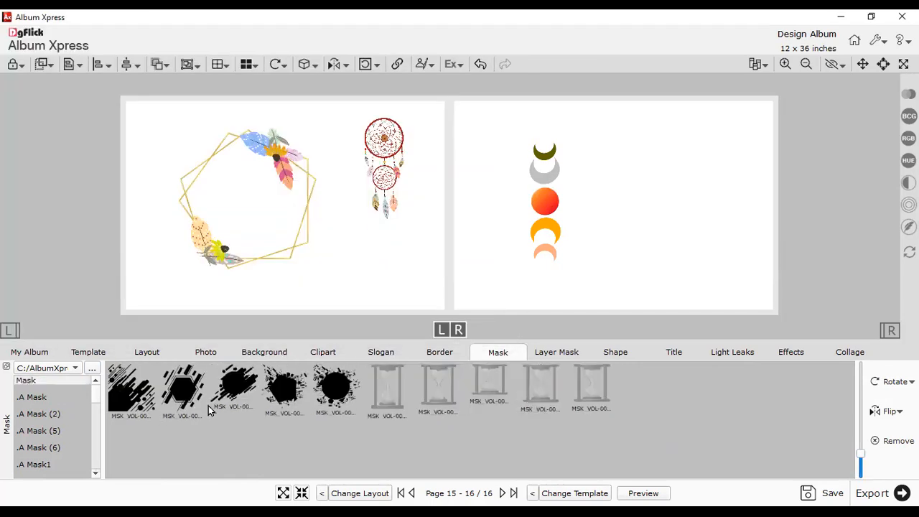
- Marquee-select and delete all the clipart on pages 15–16
drag(619, 206, 185, 185)
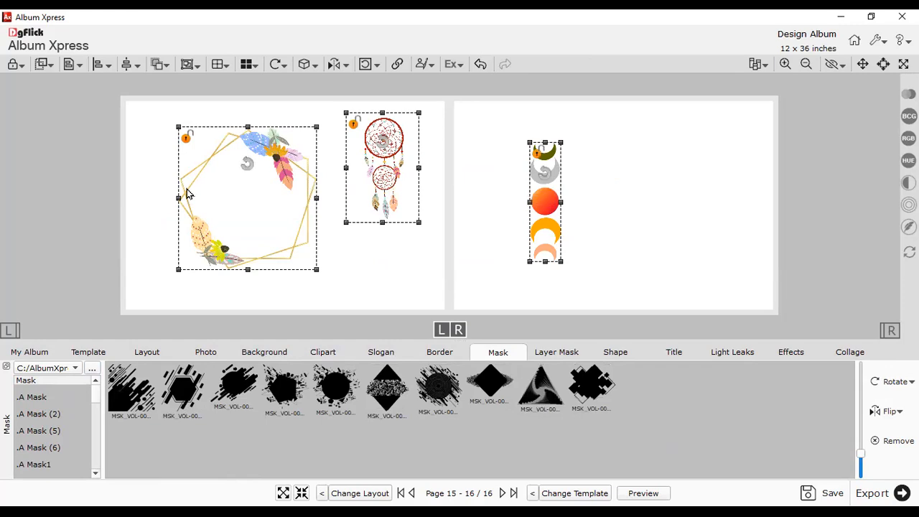
key(Delete)
click(205, 352)
- Place Photo_1 on the left page, enlarged to 15.55 x 10.37
double_click(32, 398)
drag(480, 242, 283, 208)
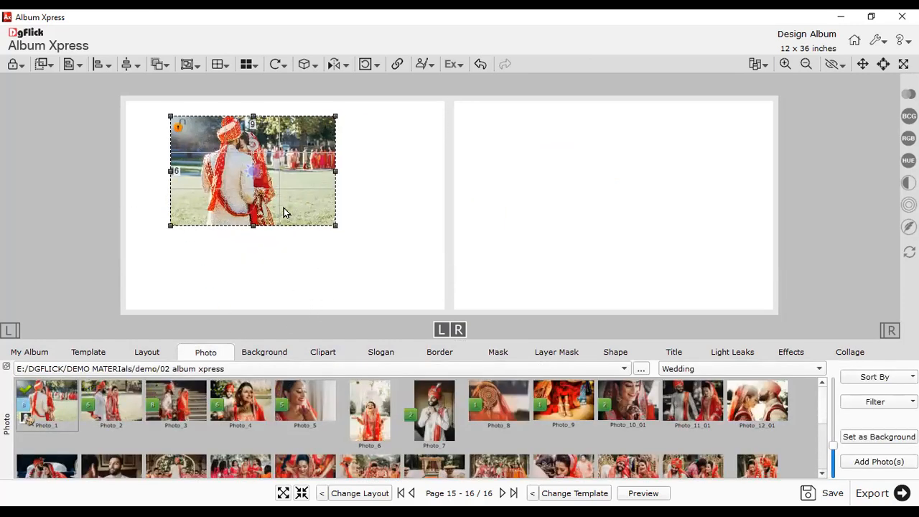
drag(336, 226, 454, 306)
drag(380, 264, 364, 259)
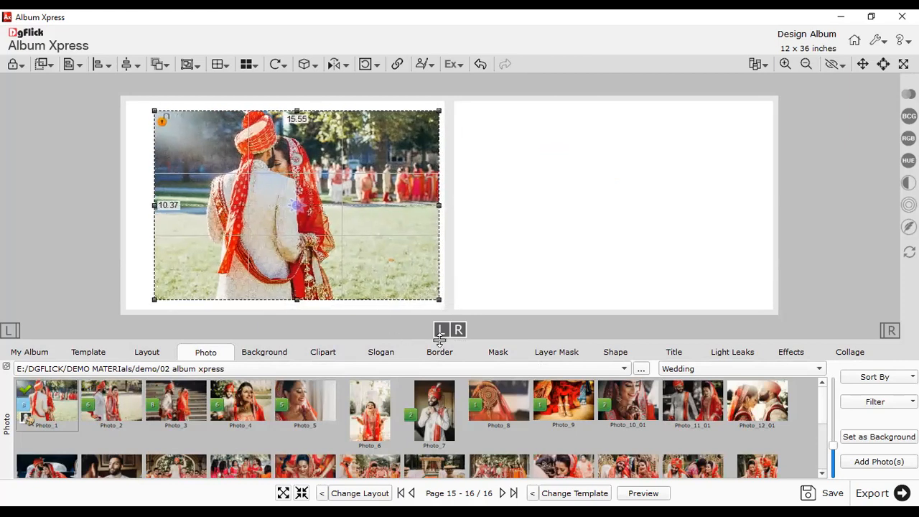
- Give the photo the shattered abstract mask from the MSK_VOL library and preview it
click(495, 353)
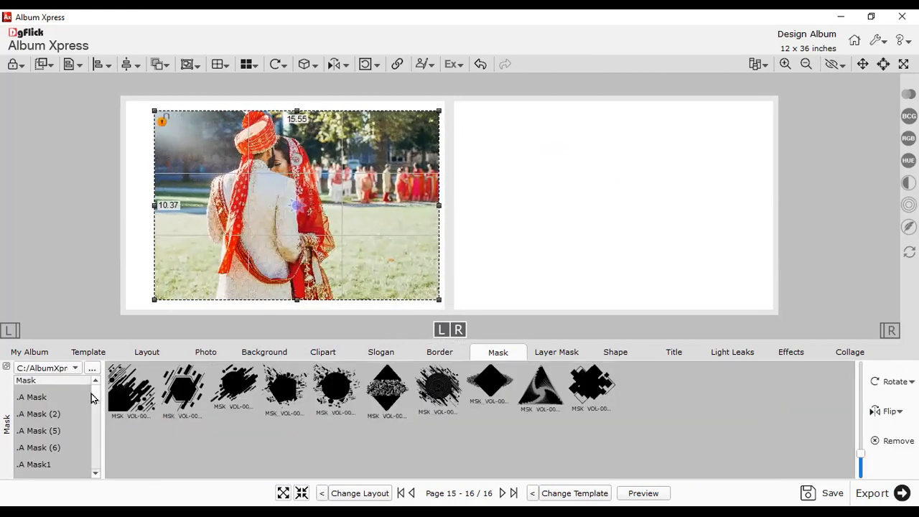
click(202, 387)
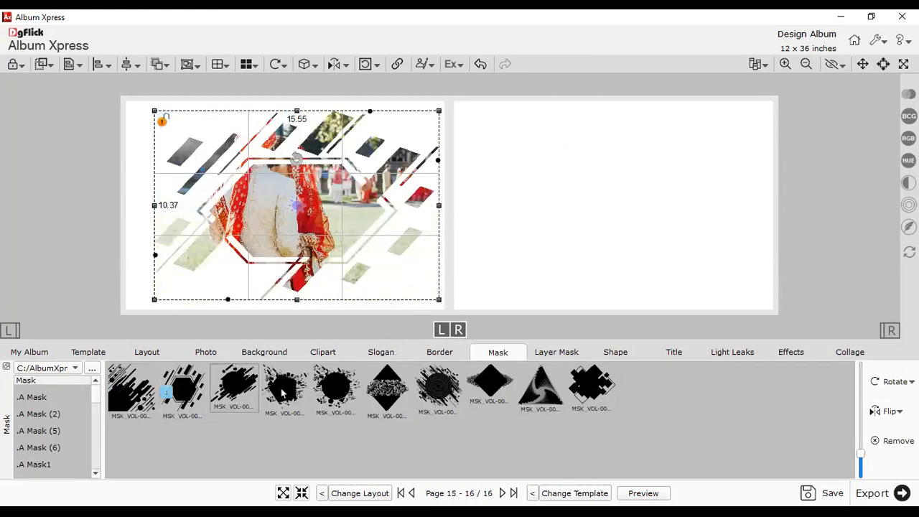
click(338, 394)
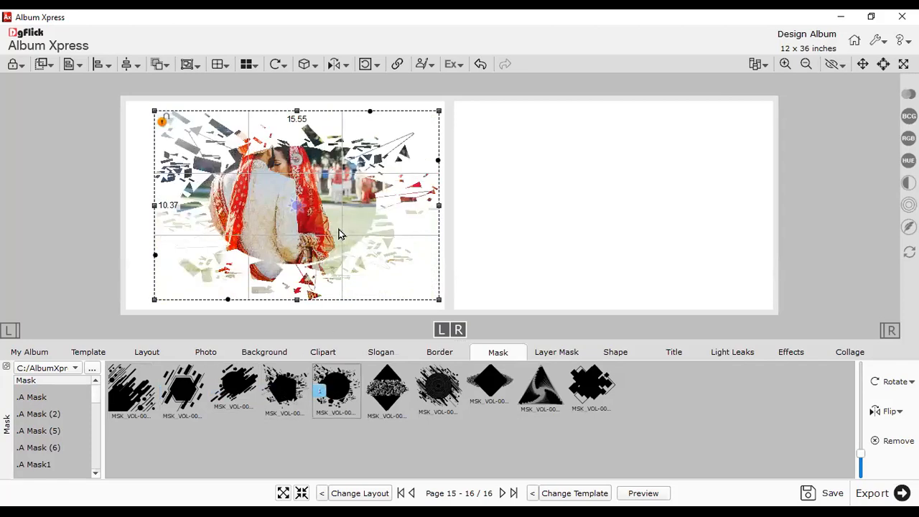
click(304, 250)
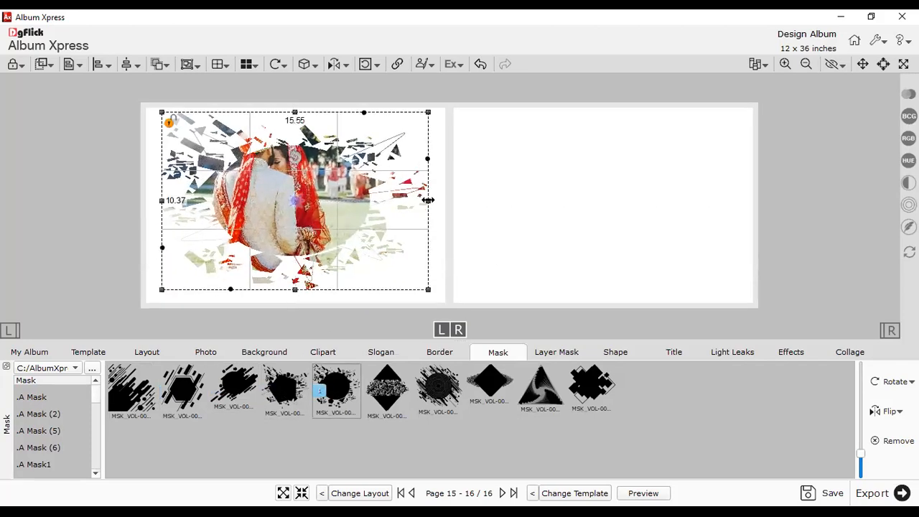
click(453, 240)
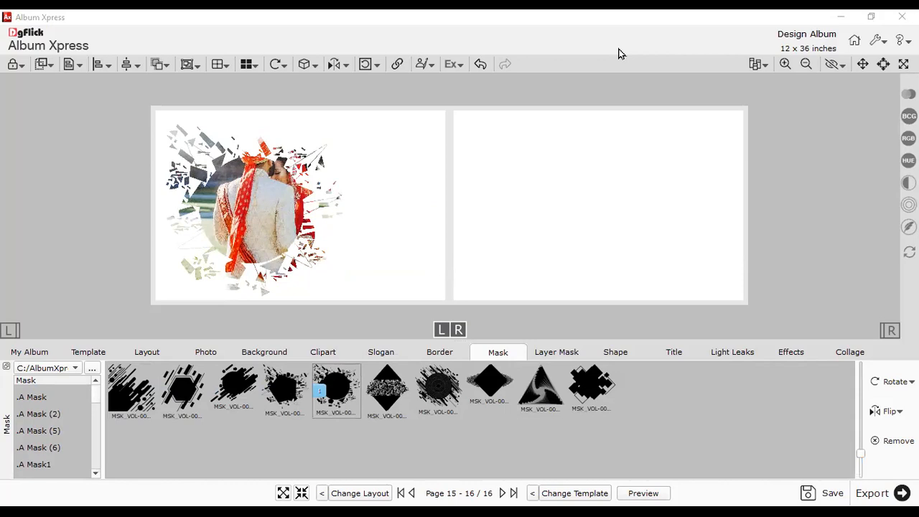
key(alt+Tab)
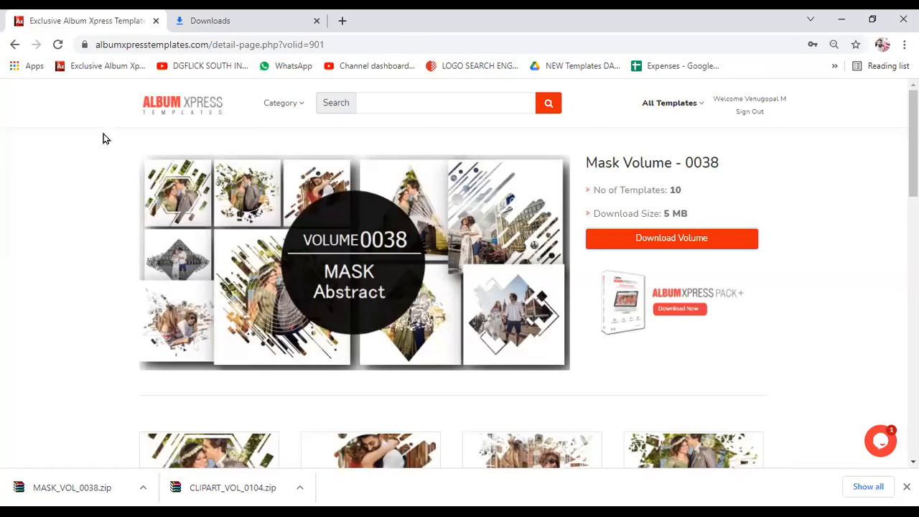
- Return to the Album Xpress Templates home page and browse the newest volume cards, including Mask Volume - 0038
click(155, 103)
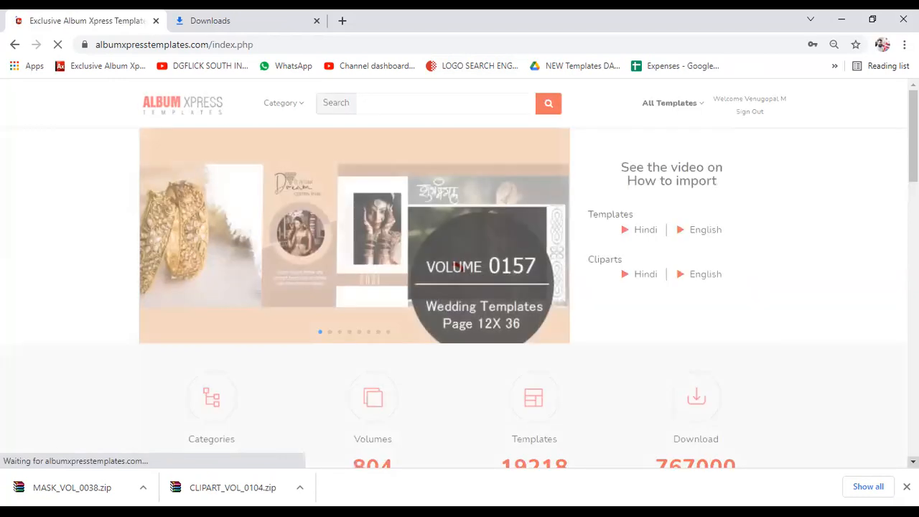
scroll(593, 267, down, 5)
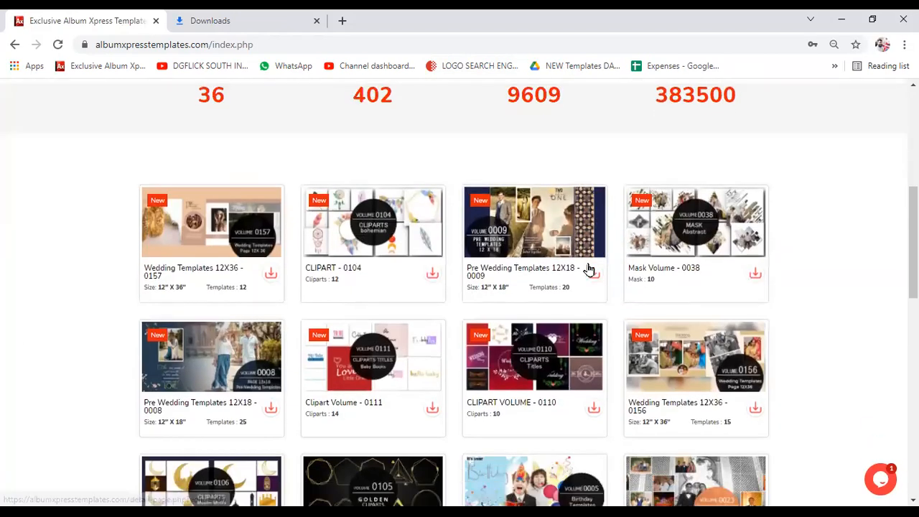
scroll(587, 269, down, 4)
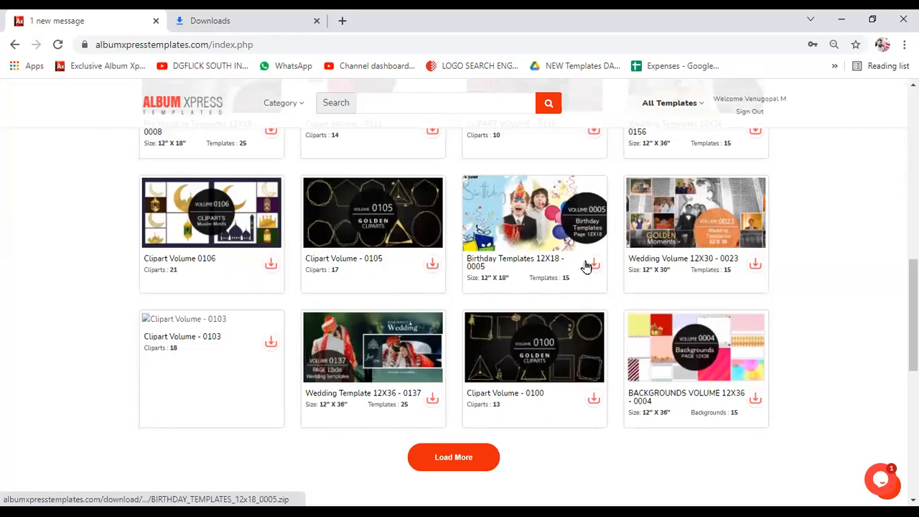
scroll(587, 267, up, 9)
scroll(585, 265, down, 1)
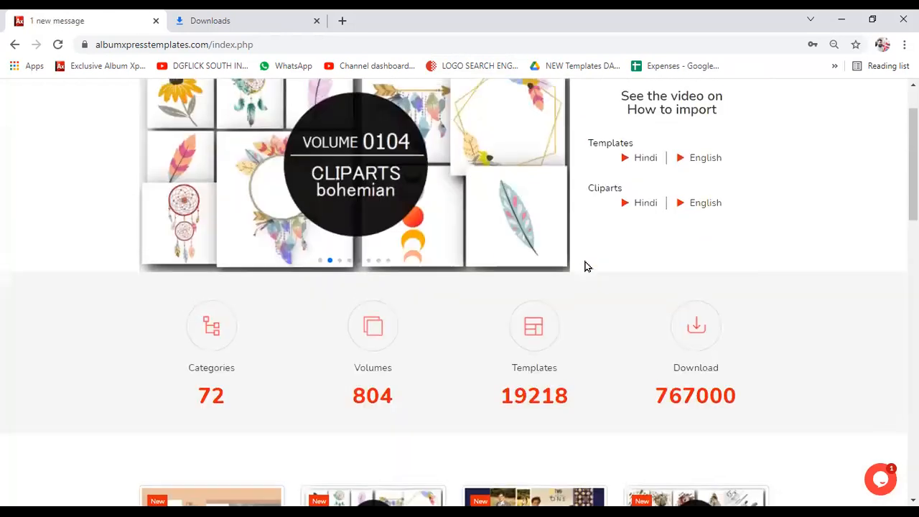
scroll(580, 258, up, 1)
scroll(542, 292, down, 2)
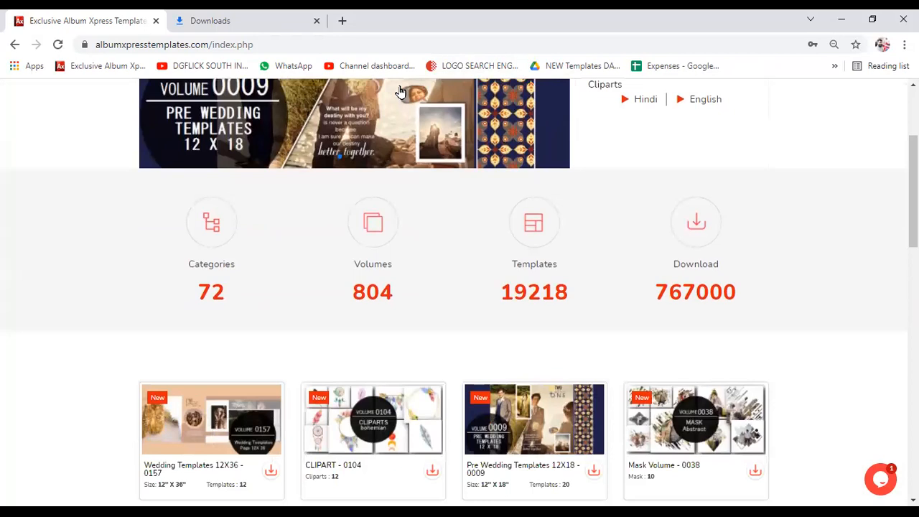